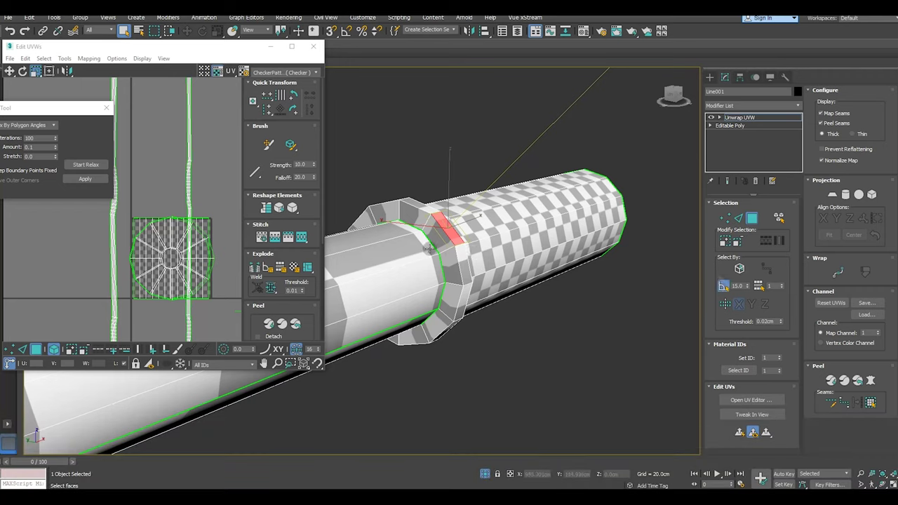
# Bring the UV editor into focus and switch to UV face selection mode.
pyautogui.scroll(-4, 560, 292)
pyautogui.scroll(-5, 490, 281)
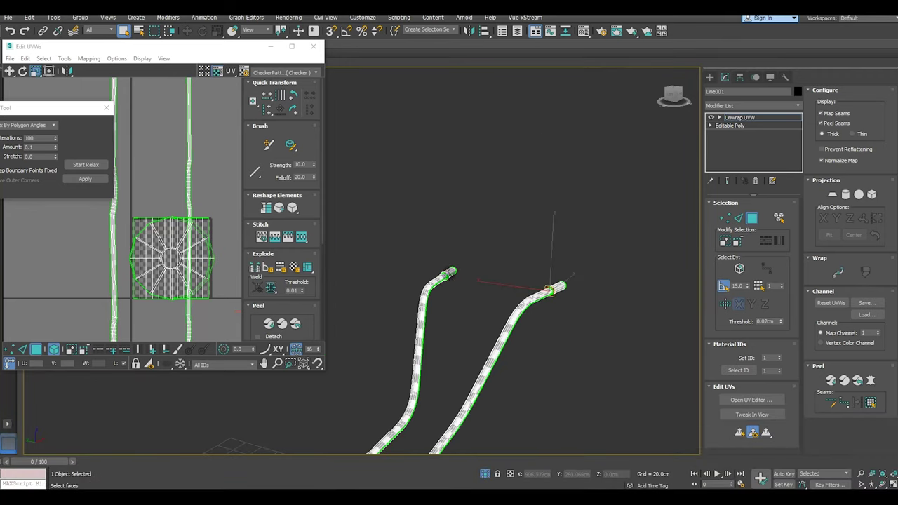
pyautogui.scroll(5, 551, 290)
pyautogui.scroll(3, 430, 282)
pyautogui.click(739, 433)
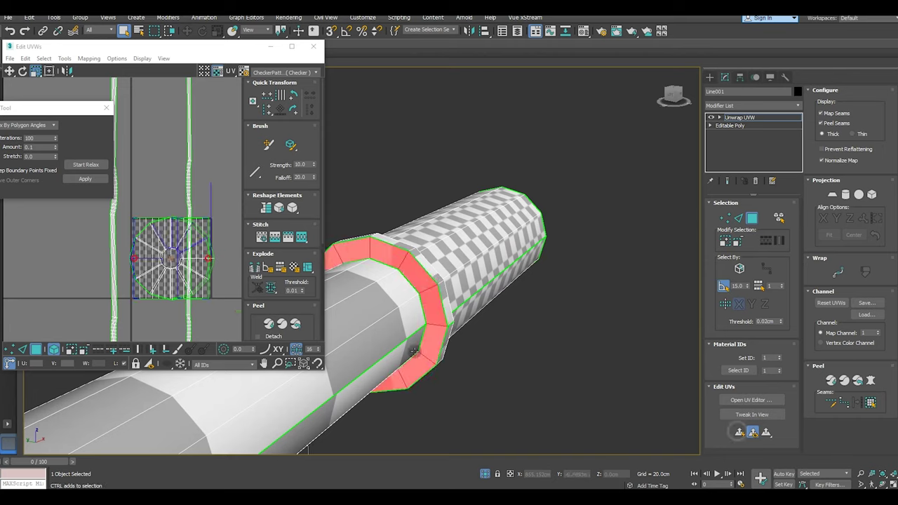
pyautogui.click(197, 288)
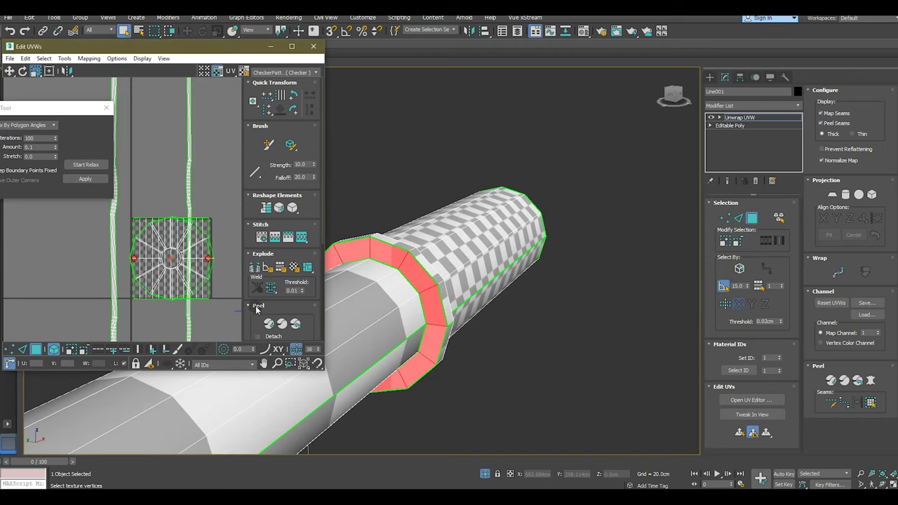
pyautogui.click(258, 306)
pyautogui.press('3')
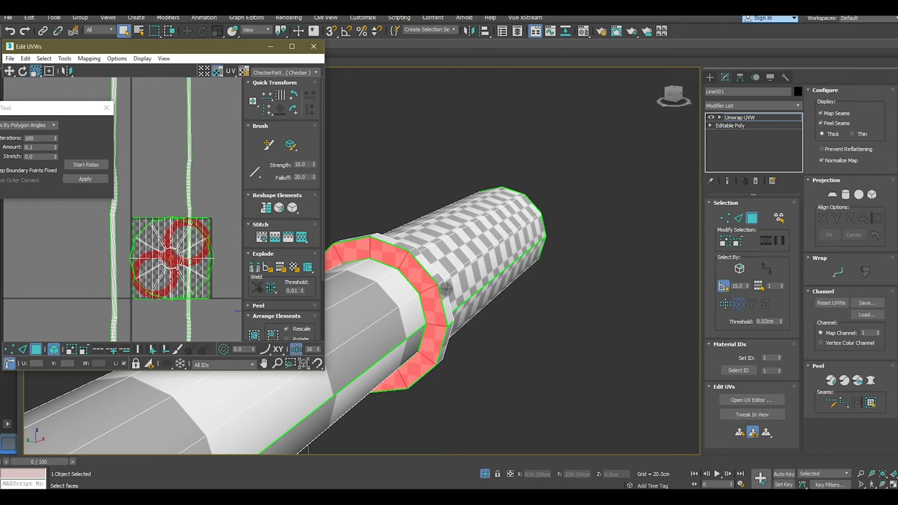
# Select a ring of faces on the handle tube.
pyautogui.scroll(-4, 421, 293)
pyautogui.scroll(-4, 345, 301)
pyautogui.scroll(-3, 334, 292)
pyautogui.scroll(-3, 371, 293)
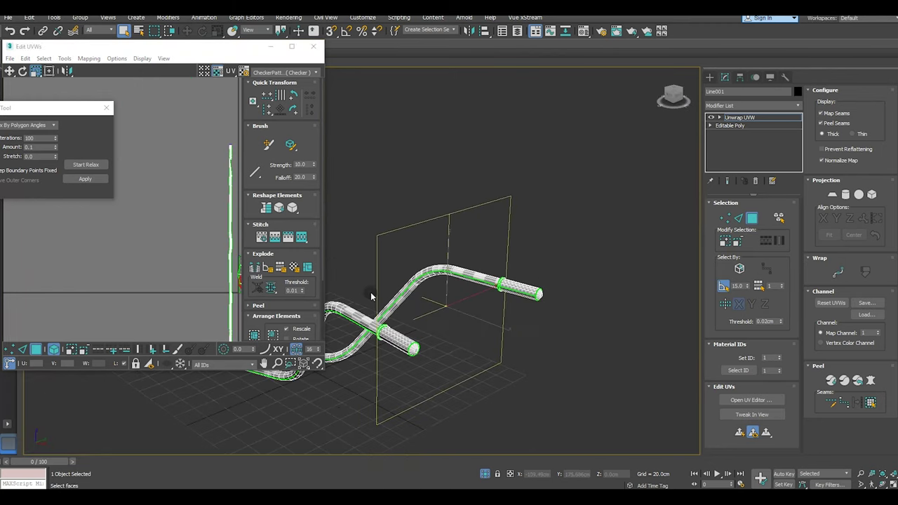
pyautogui.scroll(3, 379, 328)
pyautogui.scroll(3, 379, 330)
pyautogui.click(377, 333)
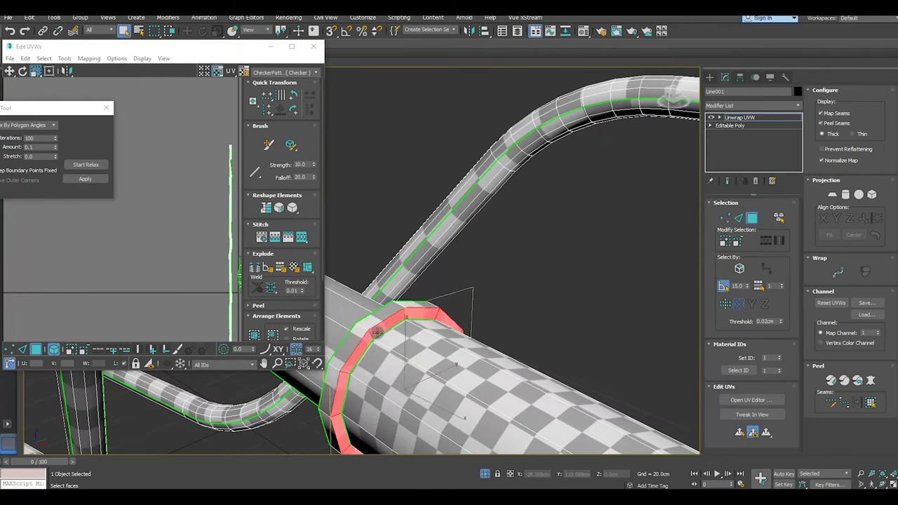
pyautogui.scroll(-4, 491, 295)
# Select one collar face and grow it into the full collar ring.
pyautogui.moveTo(600, 258)
pyautogui.keyDown('alt'); pyautogui.mouseDown(button='middle')
pyautogui.moveTo(521, 285)
pyautogui.moveTo(421, 291)
pyautogui.mouseUp(button='middle'); pyautogui.keyUp('alt')
pyautogui.scroll(4, 409, 288)
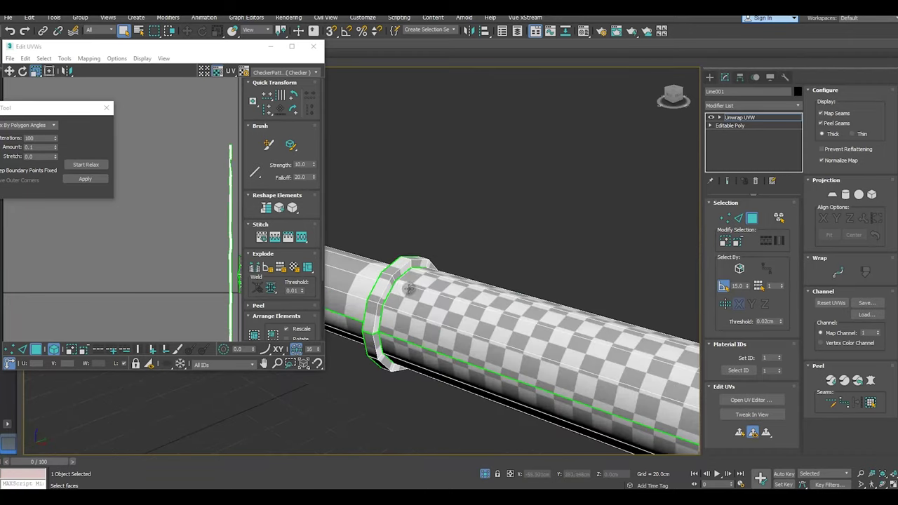
pyautogui.scroll(3, 409, 289)
pyautogui.click(379, 278)
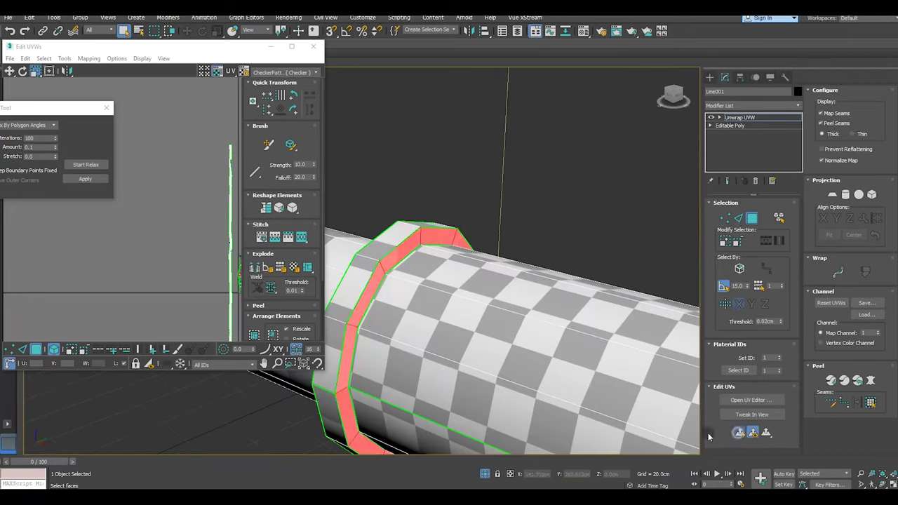
pyautogui.click(347, 309)
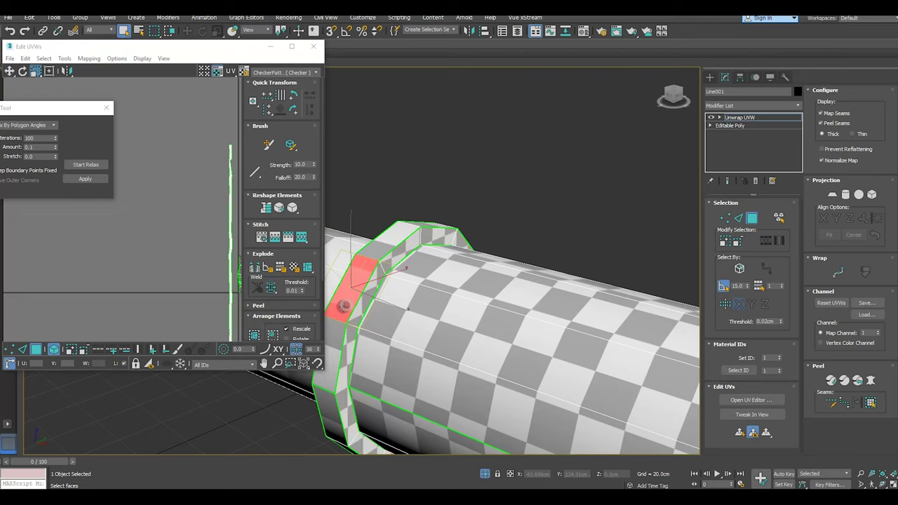
pyautogui.keyDown('shift'); pyautogui.click(338, 347); pyautogui.keyUp('shift')
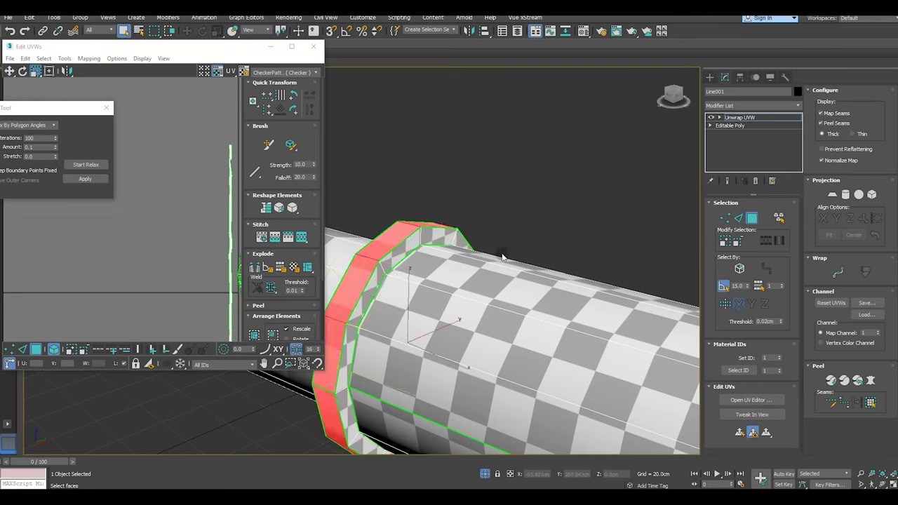
pyautogui.scroll(-6, 502, 255)
# Frame the first collar ring, map it cylindrically and relax its UVs into a strip.
pyautogui.press('z')
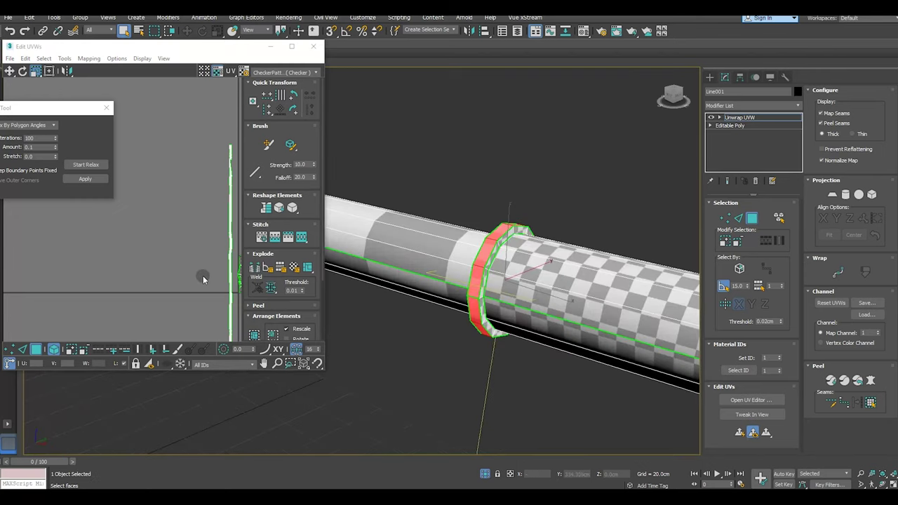
pyautogui.click(204, 277)
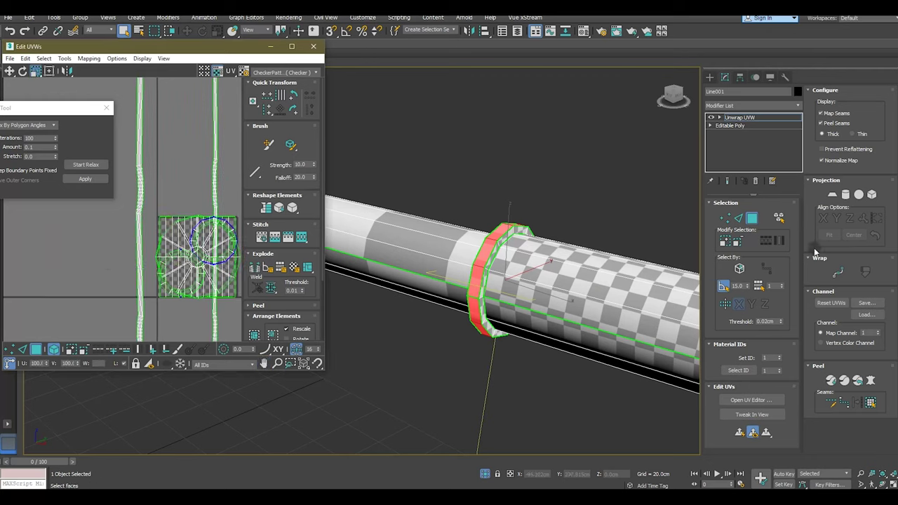
pyautogui.click(846, 195)
pyautogui.click(845, 195)
pyautogui.click(258, 306)
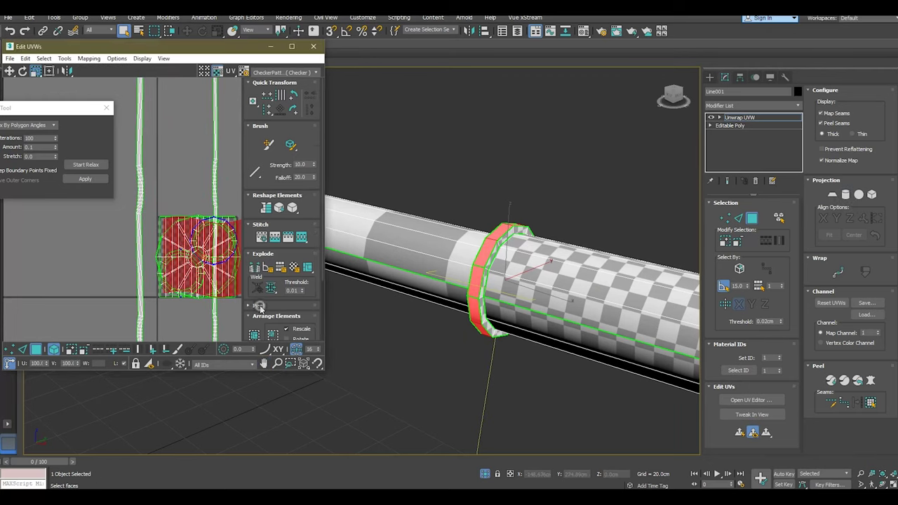
pyautogui.click(79, 165)
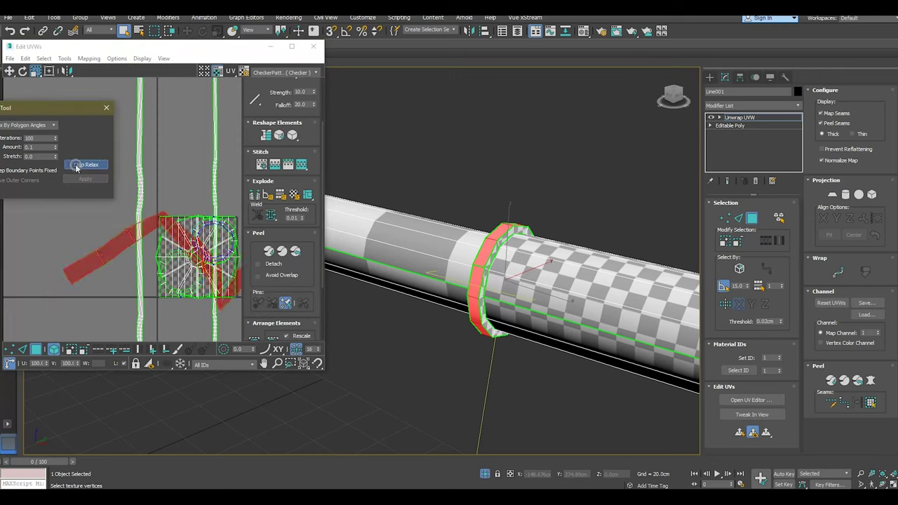
pyautogui.click(79, 166)
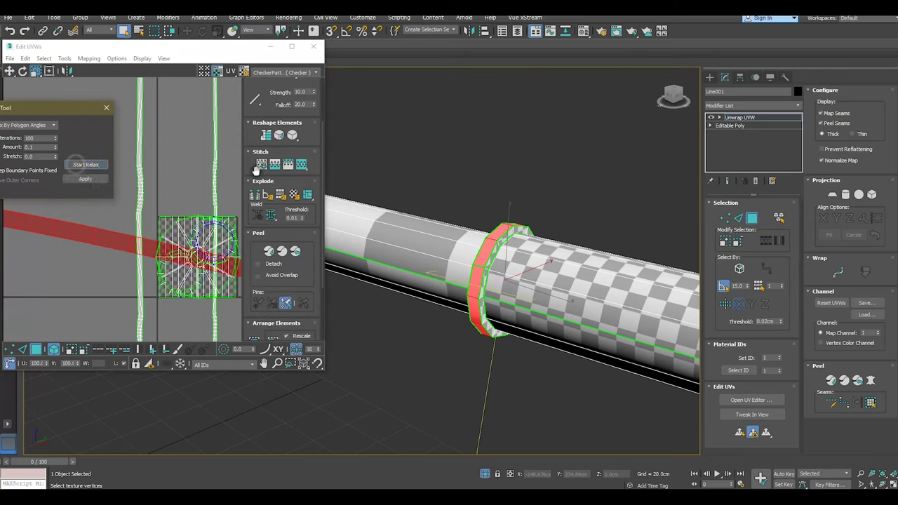
pyautogui.hotkey('ctrl', 'z')
pyautogui.click(86, 165)
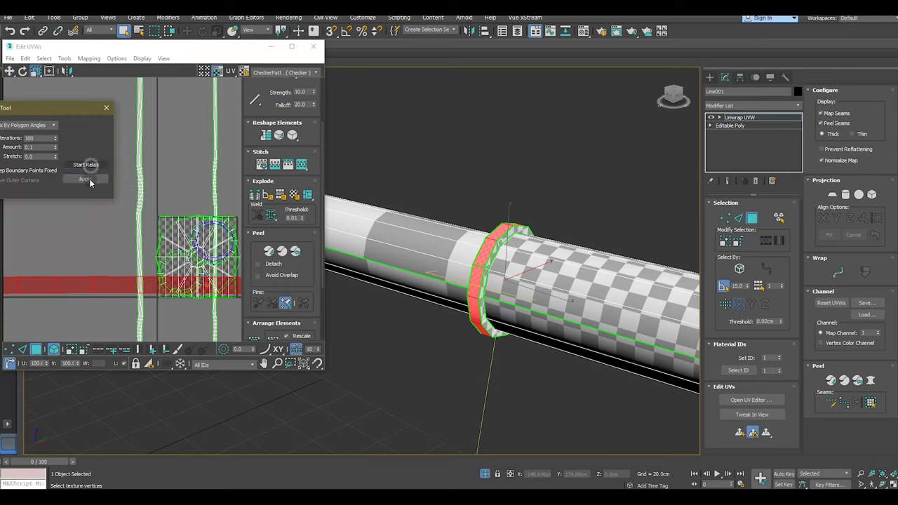
# Select the full face ring of the second collar.
pyautogui.scroll(-5, 412, 220)
pyautogui.moveTo(414, 231)
pyautogui.keyDown('alt'); pyautogui.mouseDown(button='middle')
pyautogui.moveTo(418, 243)
pyautogui.moveTo(517, 256)
pyautogui.mouseUp(button='middle'); pyautogui.keyUp('alt')
pyautogui.scroll(3, 484, 330)
pyautogui.scroll(3, 484, 330)
pyautogui.click(485, 330)
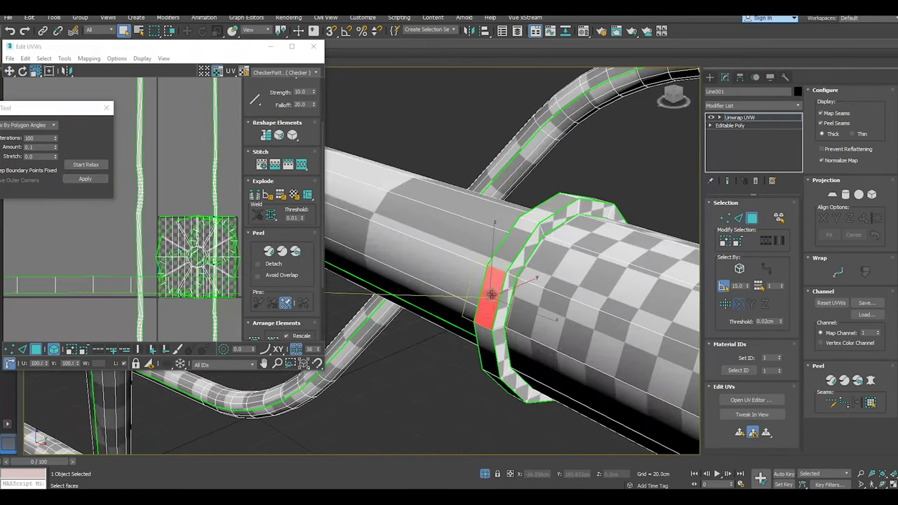
pyautogui.keyDown('shift'); pyautogui.click(509, 247); pyautogui.keyUp('shift')
# Map the second collar cylindrically aligned to its axis, relax it, and select all UVs.
pyautogui.keyDown('alt'); pyautogui.moveTo(506, 258); pyautogui.dragTo(540, 337, button='middle'); pyautogui.keyUp('alt')
pyautogui.click(846, 195)
pyautogui.click(862, 220)
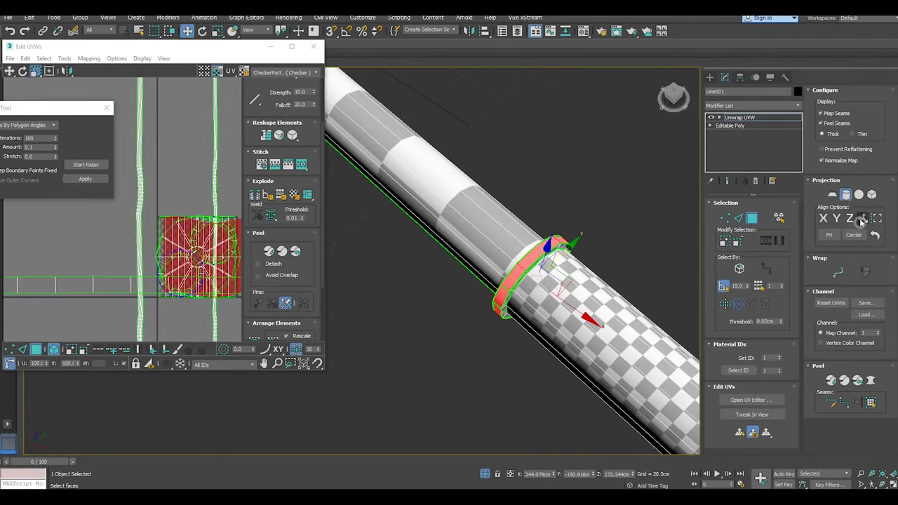
pyautogui.click(847, 195)
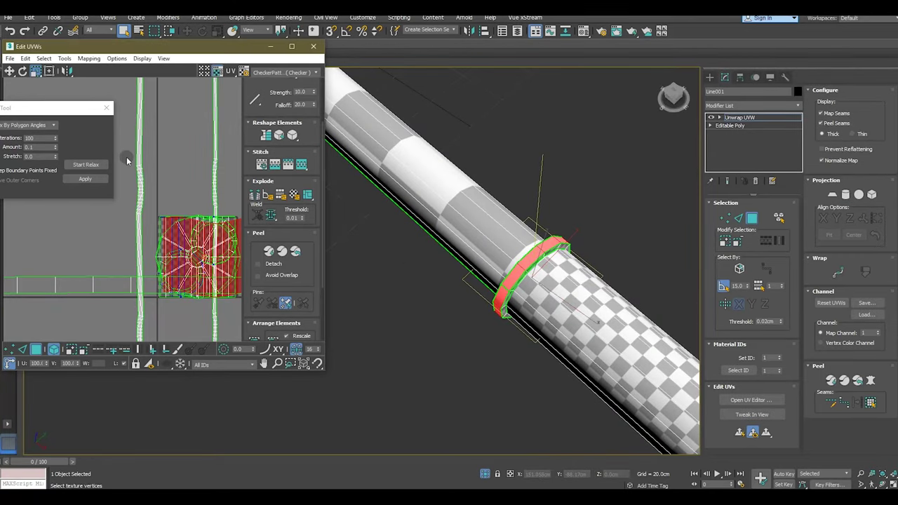
pyautogui.click(82, 165)
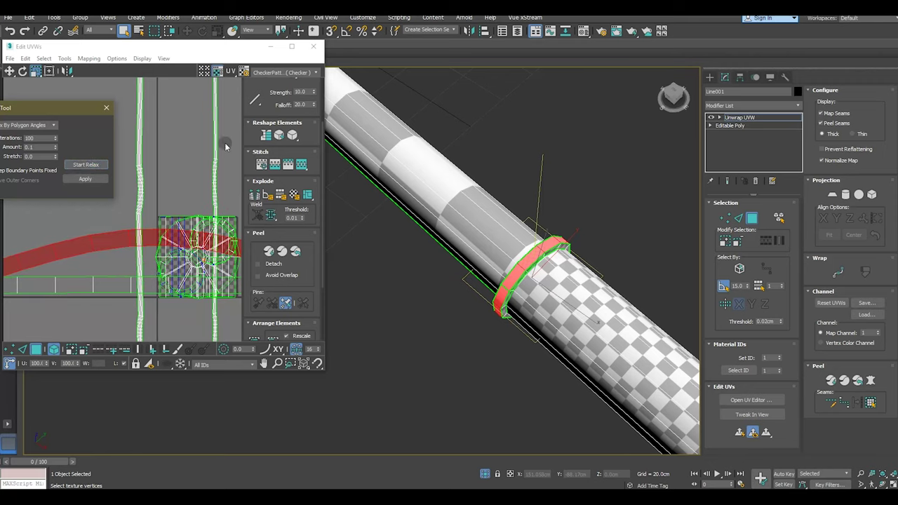
pyautogui.click(72, 166)
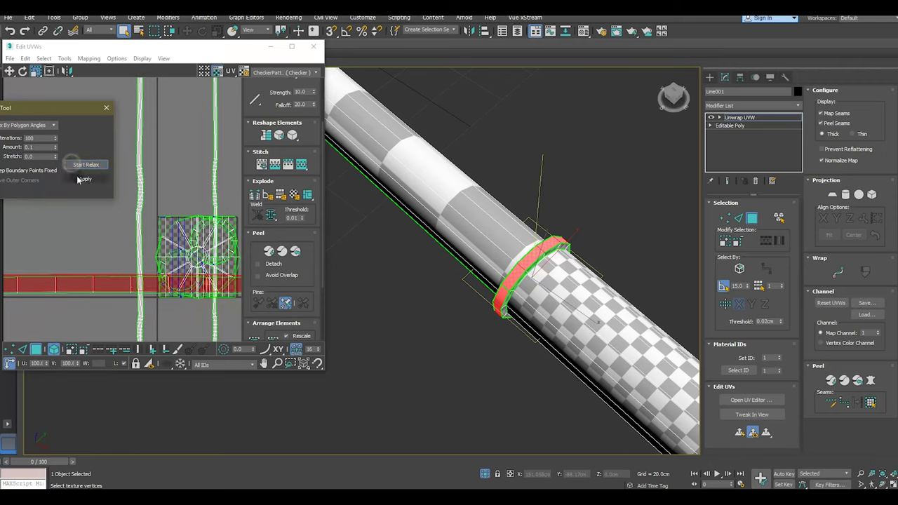
pyautogui.scroll(-4, 137, 277)
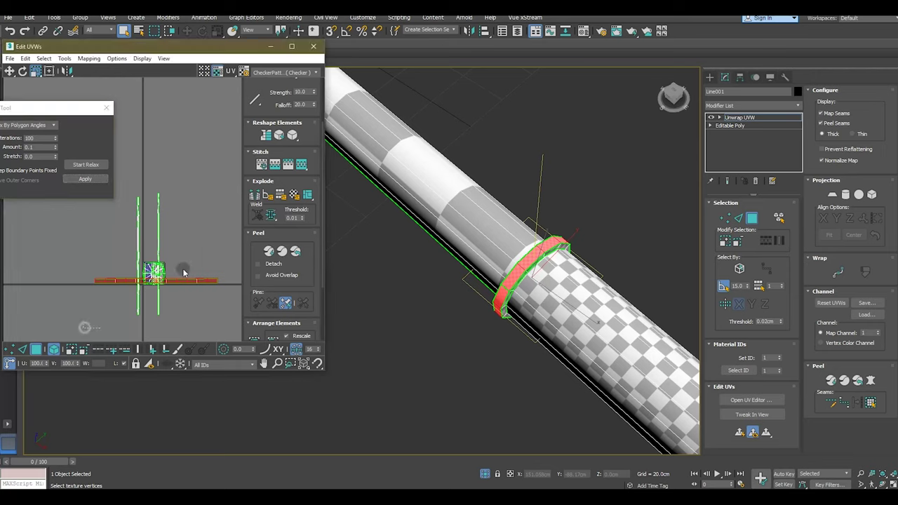
pyautogui.hotkey('ctrl', 'a')
# Pack Normalize all the tube's UVs into the 0–1 square and close the Relax tool.
pyautogui.click(258, 233)
pyautogui.click(254, 265)
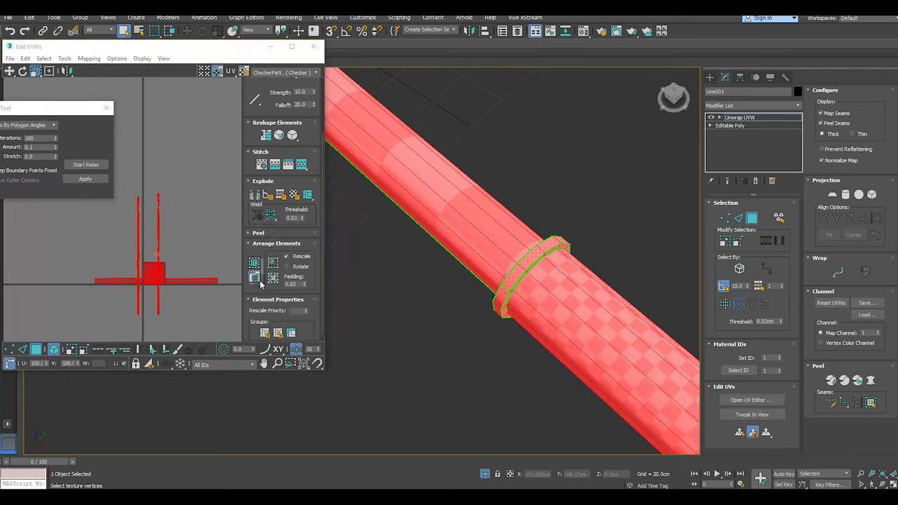
pyautogui.click(120, 129)
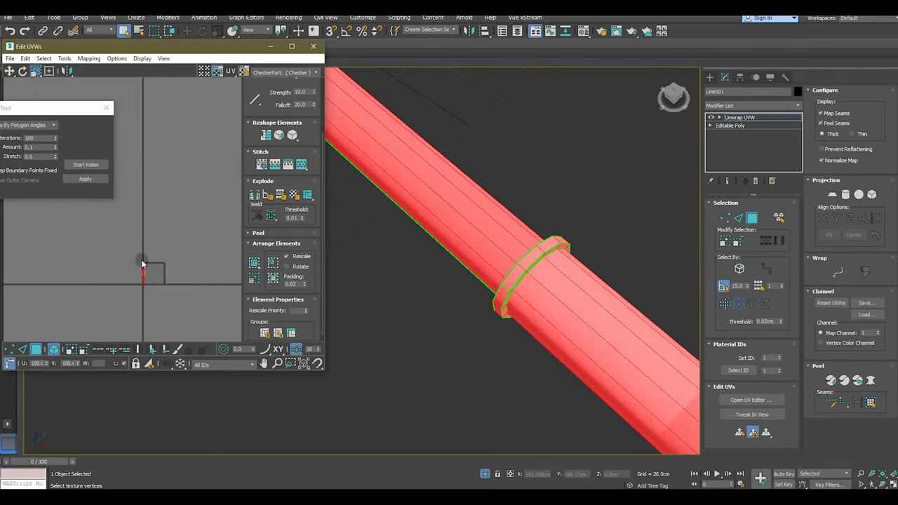
pyautogui.click(108, 111)
# Move the long tube UV strip left of the square and invert the selection.
pyautogui.scroll(3, 132, 252)
pyautogui.scroll(3, 144, 270)
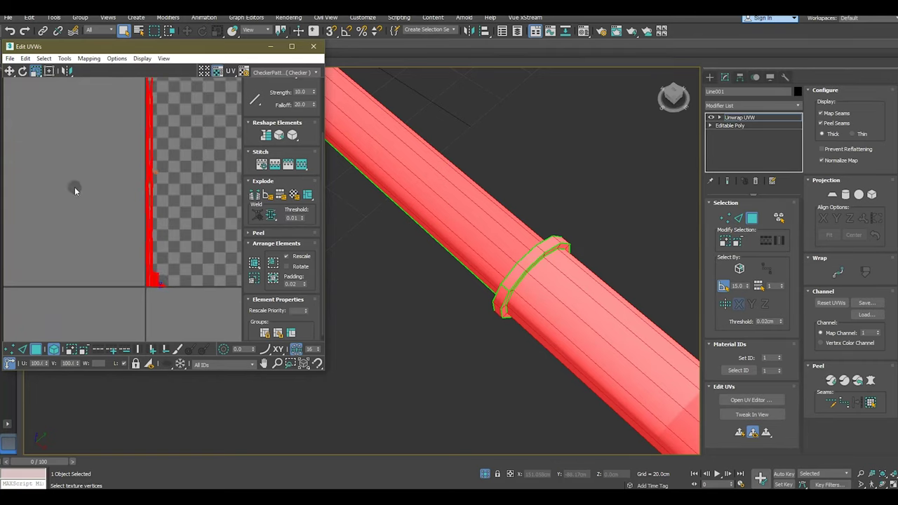
pyautogui.moveTo(176, 231); pyautogui.dragTo(177, 227)
pyautogui.scroll(-2, 150, 289)
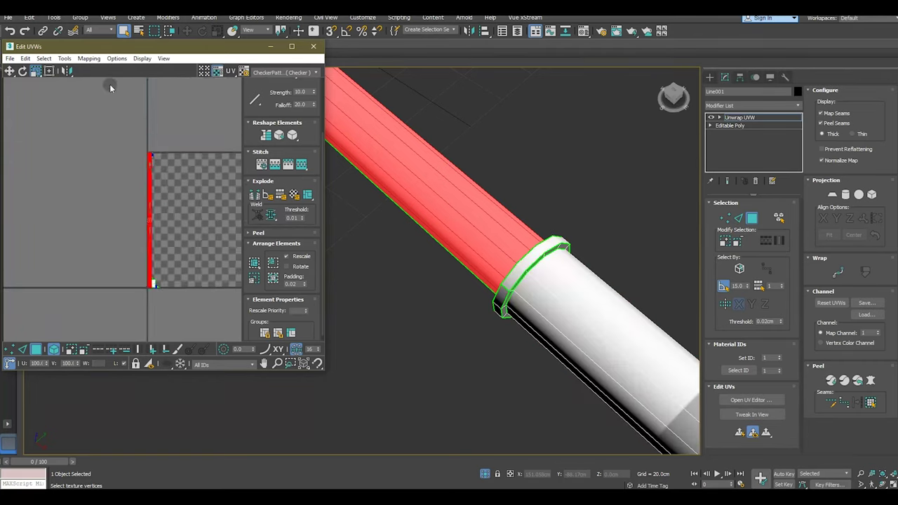
pyautogui.click(49, 71)
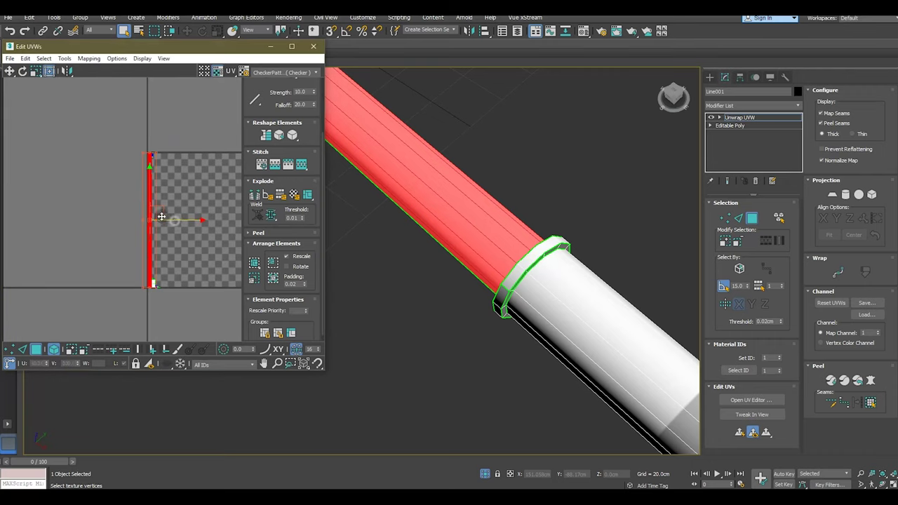
pyautogui.moveTo(176, 217); pyautogui.dragTo(127, 173)
pyautogui.hotkey('ctrl', 'i')
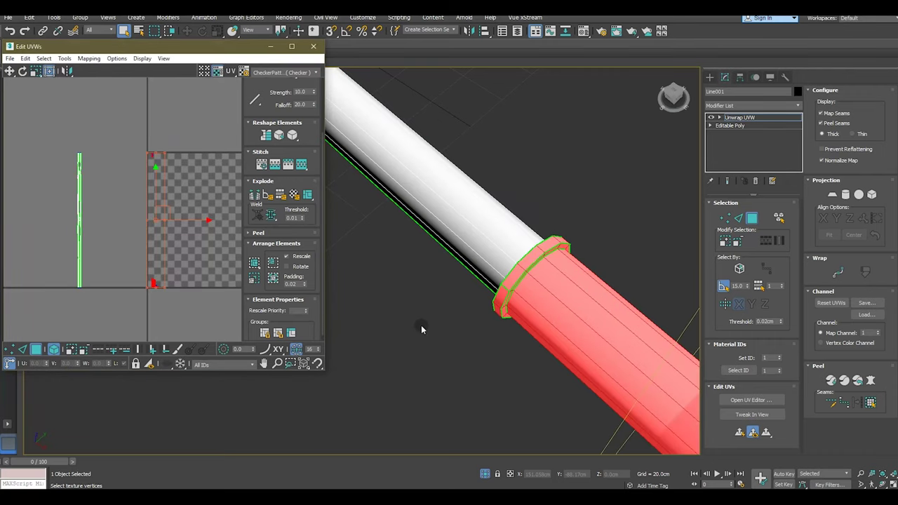
pyautogui.scroll(-5, 430, 332)
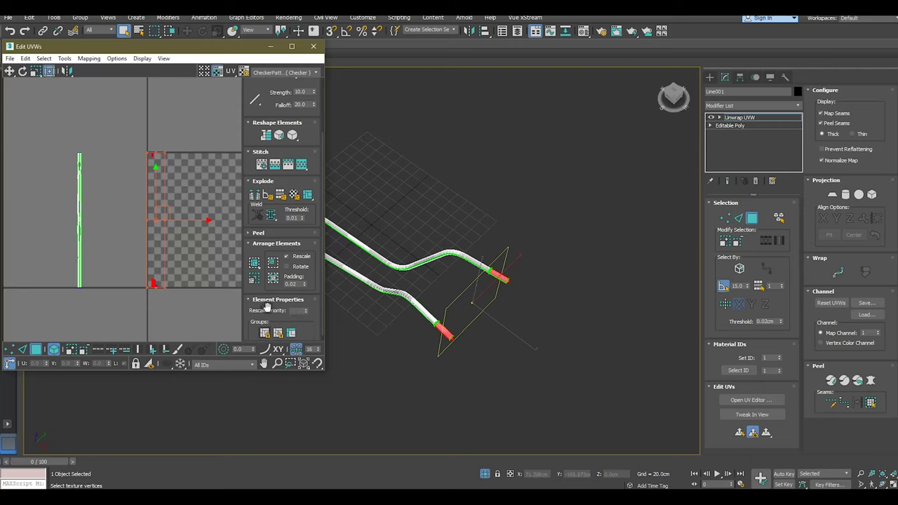
# Confirm the pack, then box-select the long handle strip and pack it.
pyautogui.click(255, 265)
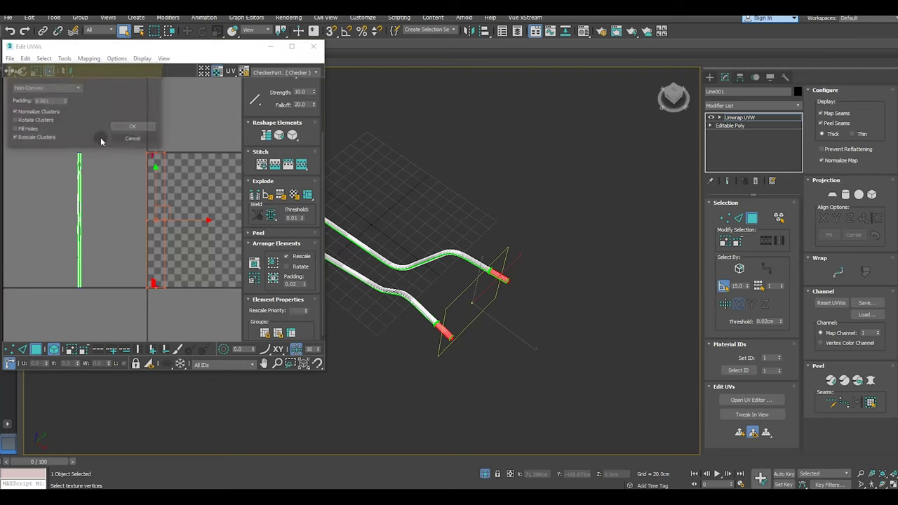
pyautogui.click(129, 127)
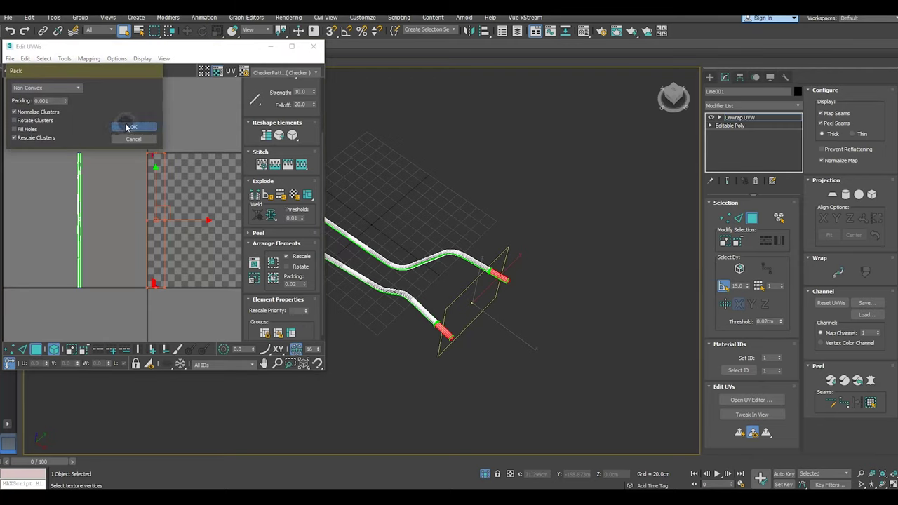
pyautogui.scroll(-2, 66, 162)
pyautogui.scroll(2, 142, 206)
pyautogui.scroll(-1, 135, 211)
pyautogui.moveTo(25, 115); pyautogui.dragTo(66, 263)
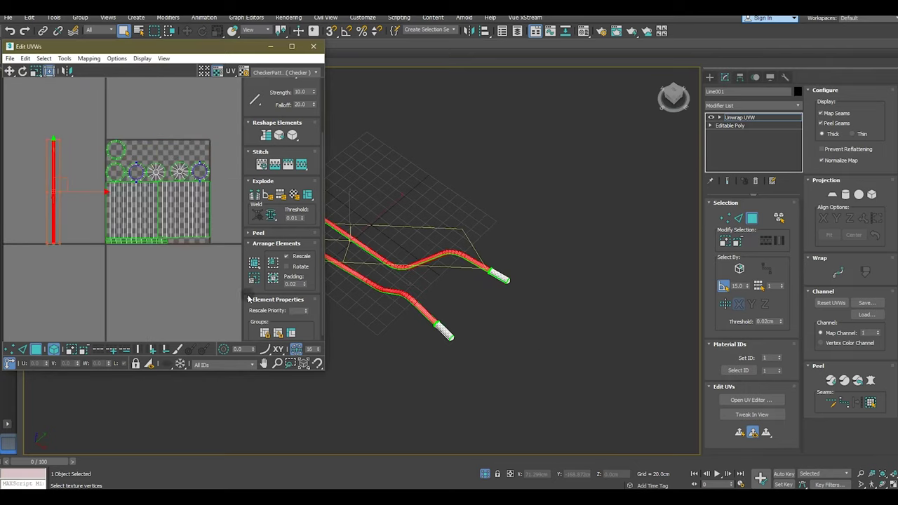
pyautogui.click(254, 263)
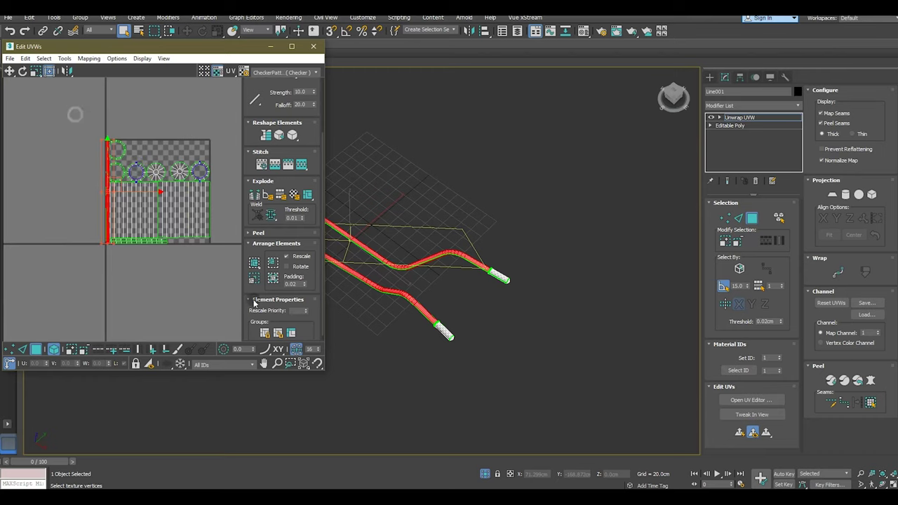
# Select all islands and Pack Custom them with Rescale Clusters unchecked.
pyautogui.moveTo(75, 115); pyautogui.dragTo(247, 269)
pyautogui.click(254, 263)
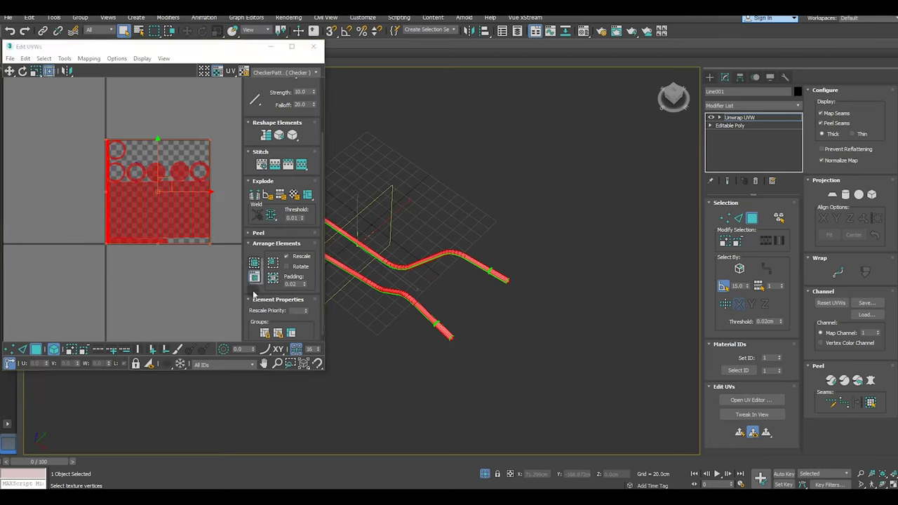
pyautogui.click(254, 278)
pyautogui.click(42, 138)
pyautogui.click(130, 130)
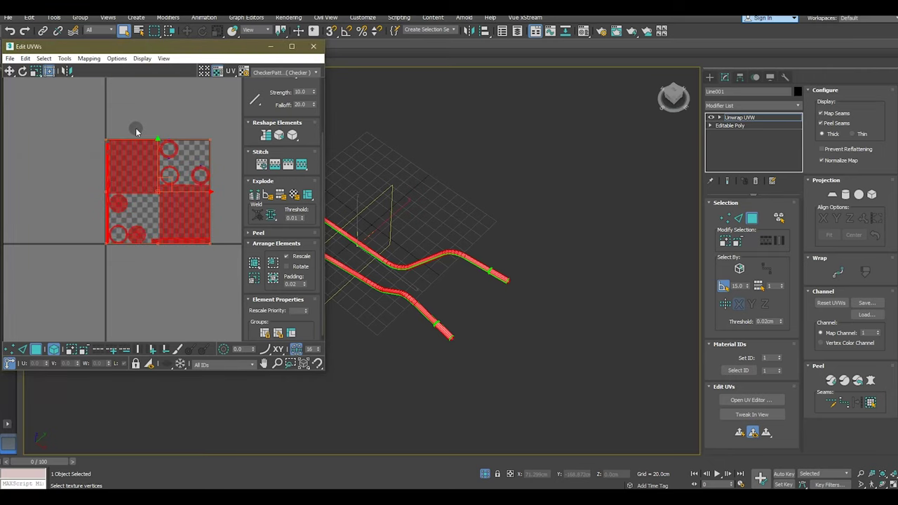
pyautogui.scroll(1, 120, 166)
# Select the left handle UV strip, straighten it and run Relax on it.
pyautogui.scroll(1, 90, 146)
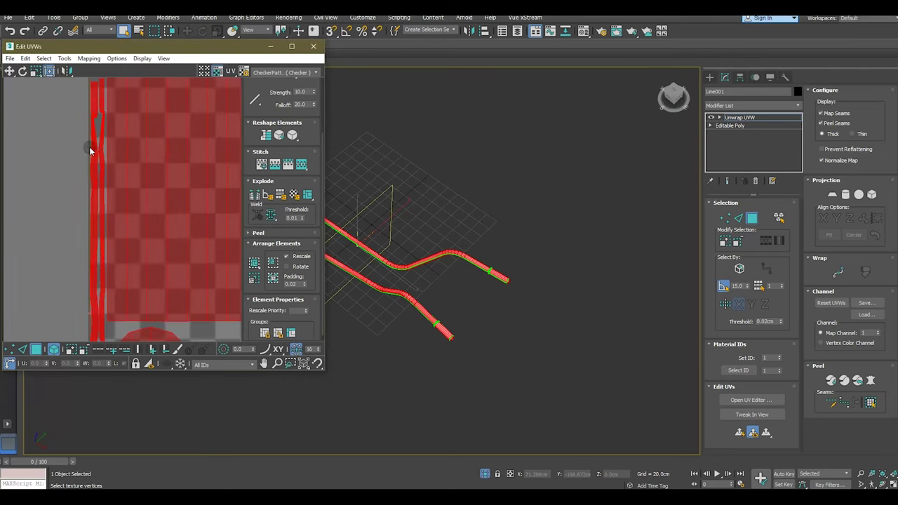
pyautogui.scroll(1, 47, 147)
pyautogui.click(151, 259)
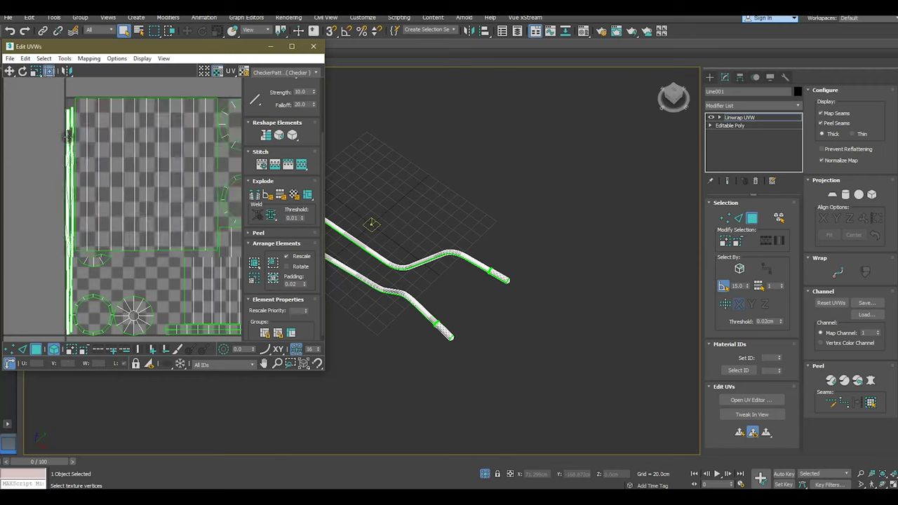
pyautogui.scroll(3, 105, 175)
pyautogui.moveTo(112, 211)
pyautogui.mouseDown(button='middle')
pyautogui.moveTo(101, 163)
pyautogui.moveTo(148, 209)
pyautogui.mouseUp(button='middle')
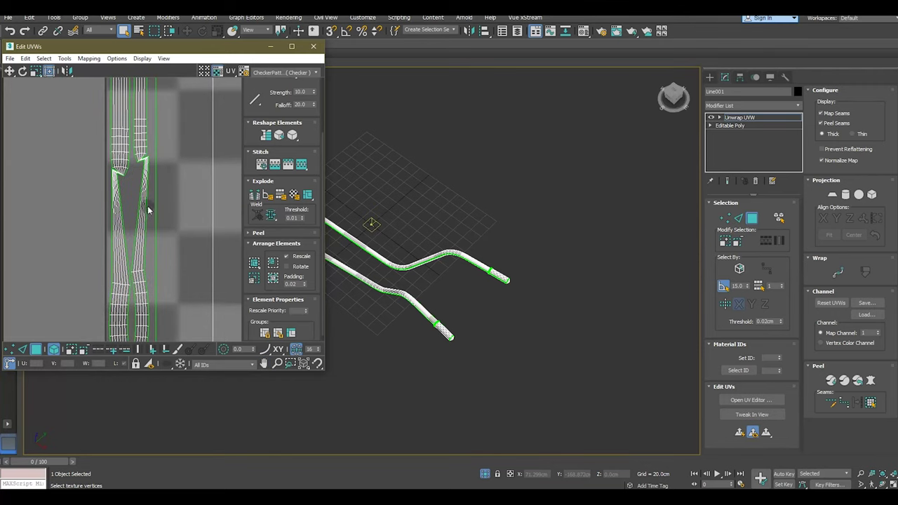
pyautogui.click(117, 159)
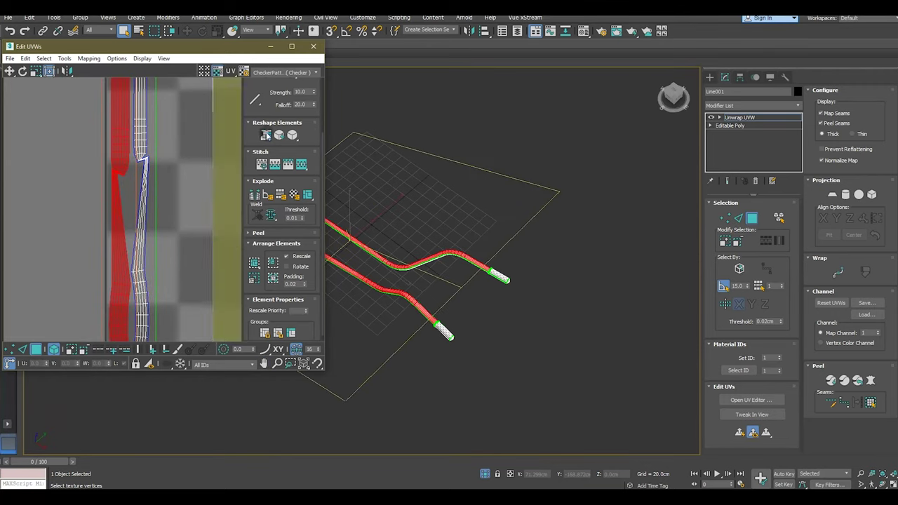
pyautogui.click(266, 135)
pyautogui.scroll(-2, 115, 255)
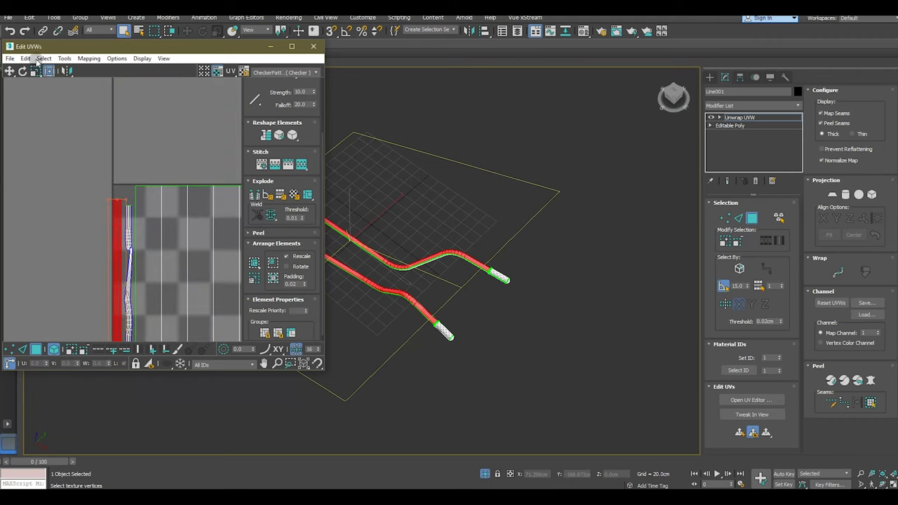
pyautogui.click(67, 61)
pyautogui.click(81, 212)
pyautogui.click(87, 164)
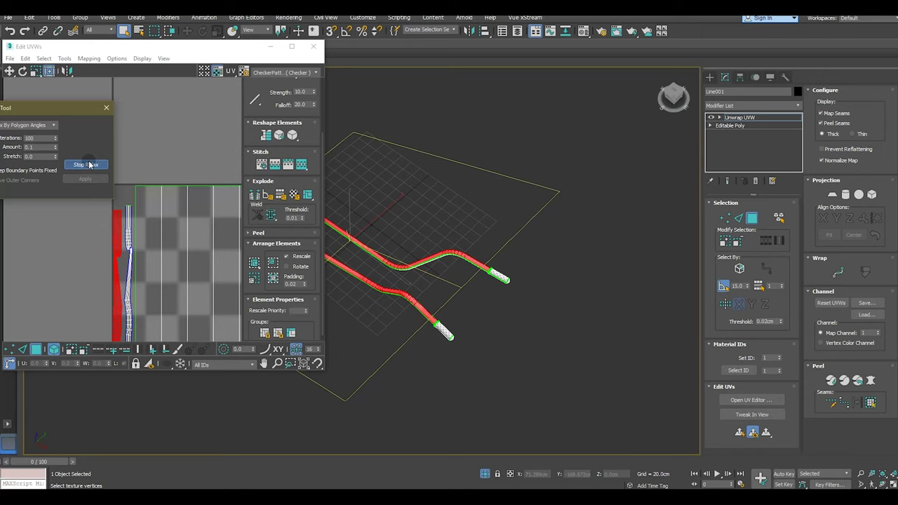
pyautogui.click(87, 164)
# Reposition the bend-corner vertices of the handle strip in vertex mode.
pyautogui.scroll(3, 116, 252)
pyautogui.scroll(3, 115, 252)
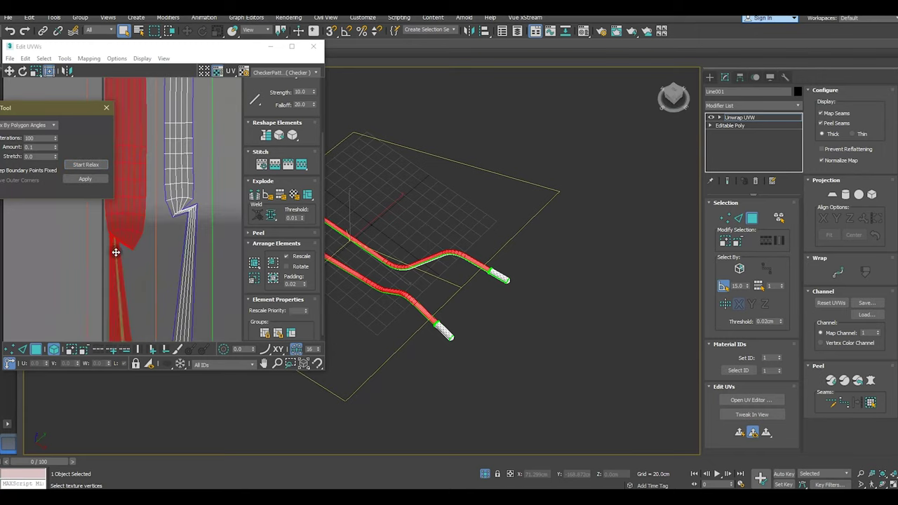
pyautogui.scroll(2, 115, 252)
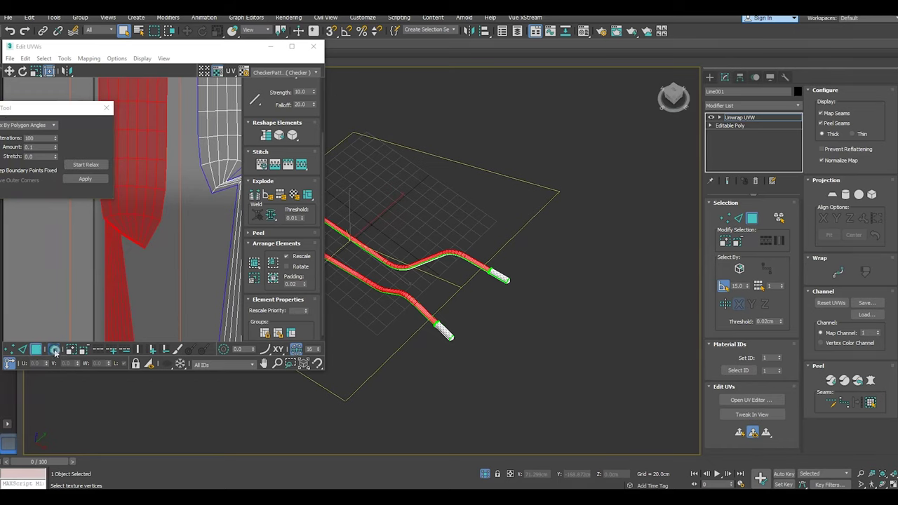
pyautogui.click(9, 349)
pyautogui.moveTo(186, 287)
pyautogui.mouseDown(button='middle')
pyautogui.moveTo(154, 279)
pyautogui.moveTo(156, 260)
pyautogui.mouseUp(button='middle')
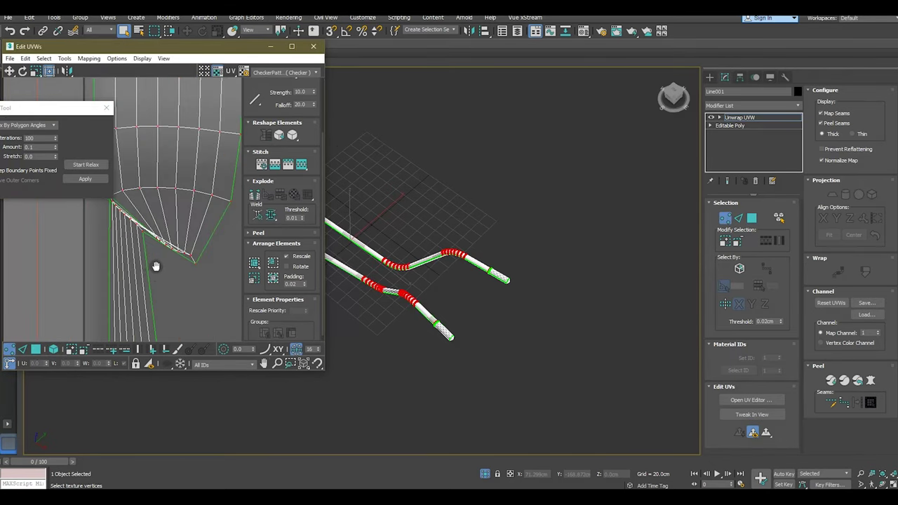
pyautogui.scroll(1, 140, 239)
pyautogui.click(133, 263)
pyautogui.moveTo(139, 216); pyautogui.dragTo(167, 269)
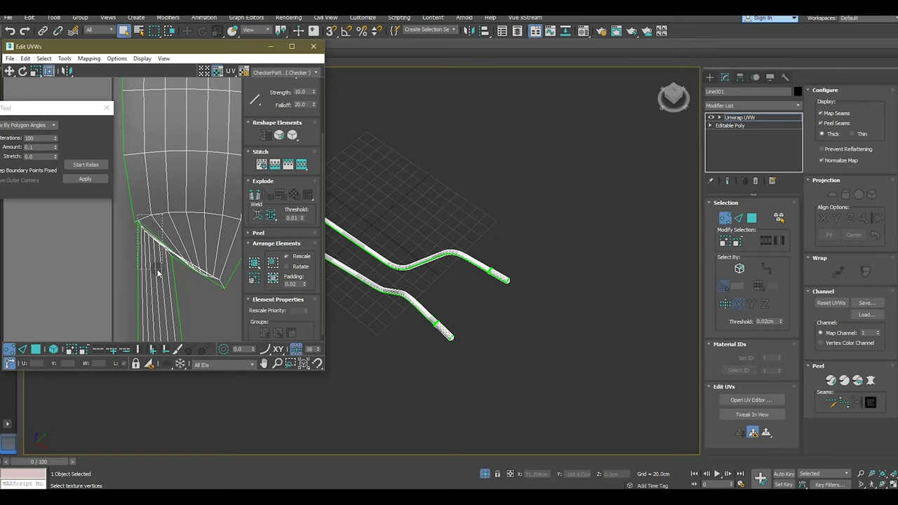
pyautogui.click(178, 235)
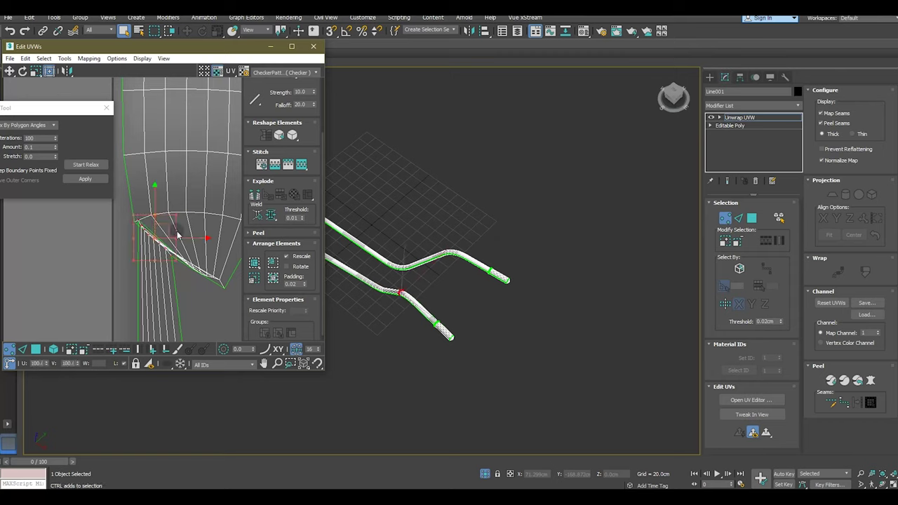
pyautogui.moveTo(169, 225); pyautogui.dragTo(172, 257)
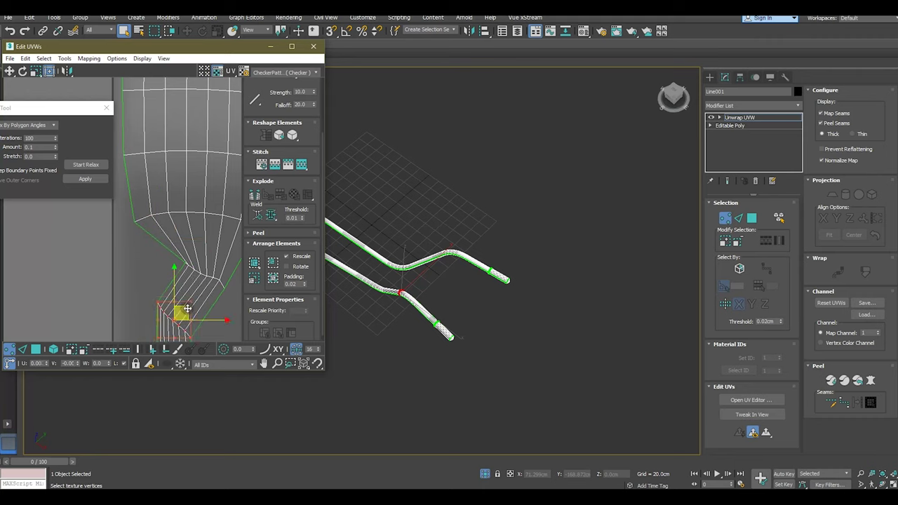
pyautogui.moveTo(175, 320); pyautogui.dragTo(167, 254)
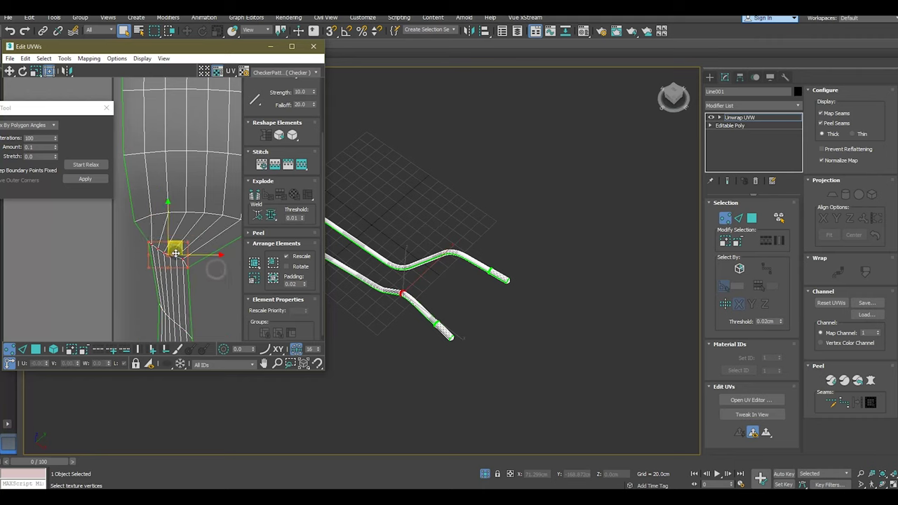
# Relax the handle UV shell after the vertex edits and inspect the circular end caps.
pyautogui.click(38, 347)
pyautogui.click(85, 165)
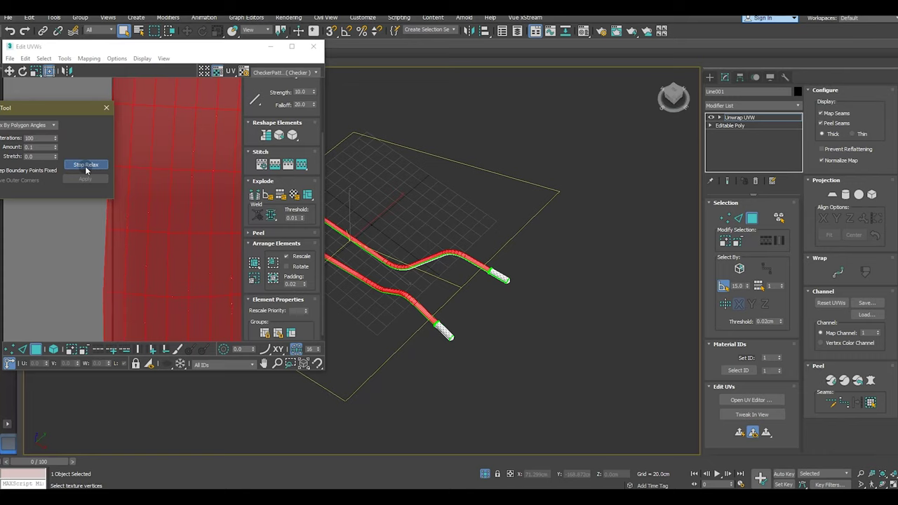
pyautogui.click(86, 166)
pyautogui.scroll(-2, 144, 190)
pyautogui.scroll(-2, 152, 185)
pyautogui.scroll(-1, 151, 185)
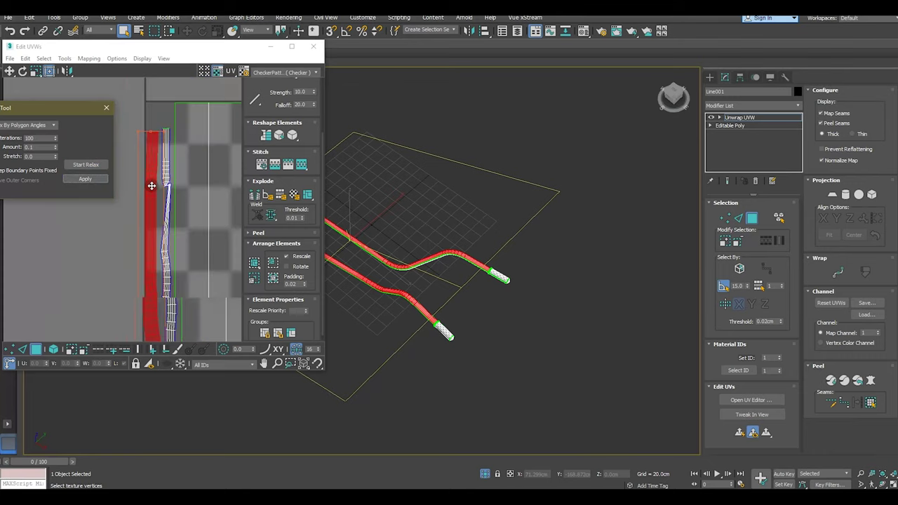
pyautogui.scroll(-1, 152, 185)
pyautogui.scroll(-1, 152, 186)
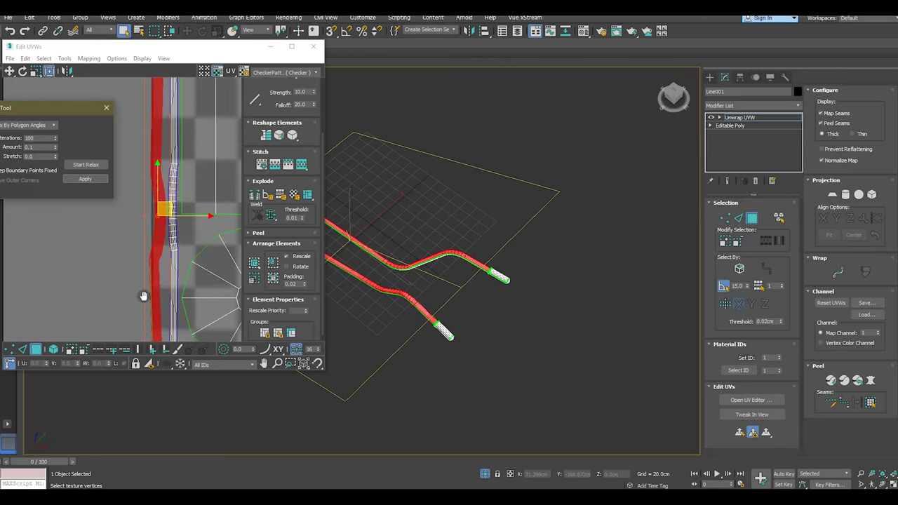
pyautogui.scroll(3, 150, 309)
pyautogui.moveTo(146, 182); pyautogui.dragTo(146, 272, button='middle')
pyautogui.scroll(2, 145, 271)
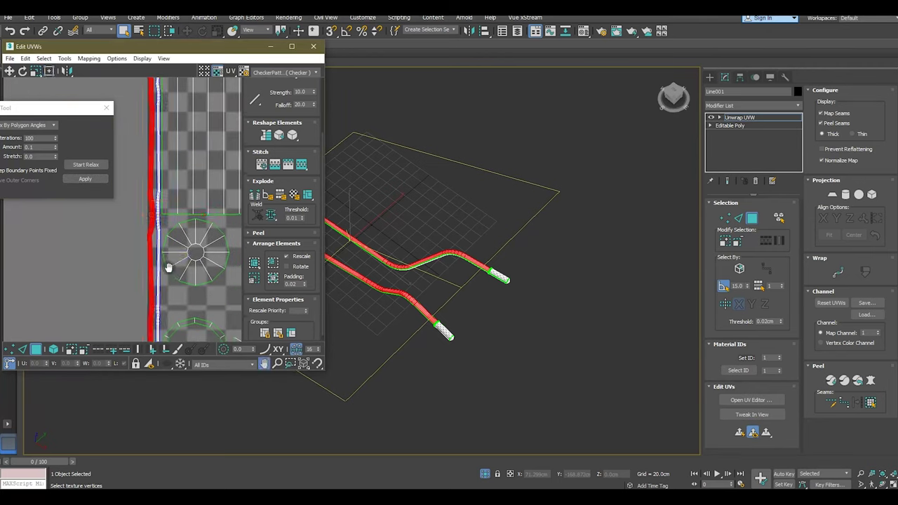
pyautogui.scroll(3, 171, 241)
pyautogui.scroll(2, 167, 149)
pyautogui.scroll(-1, 167, 150)
pyautogui.scroll(-1, 166, 141)
pyautogui.scroll(-1, 167, 130)
pyautogui.scroll(2, 166, 126)
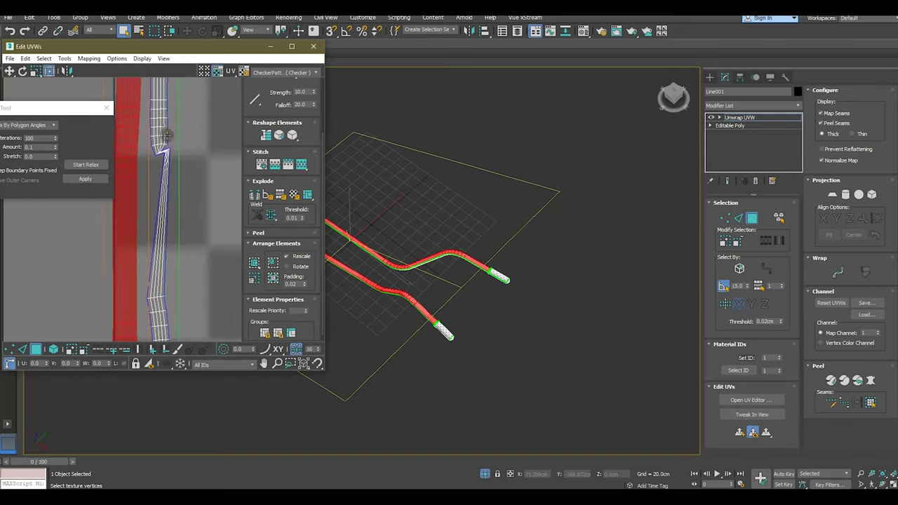
pyautogui.scroll(2, 167, 126)
# Pull the seam corner vertex down to reshape the bend and relax the whole handle shell.
pyautogui.press('1')
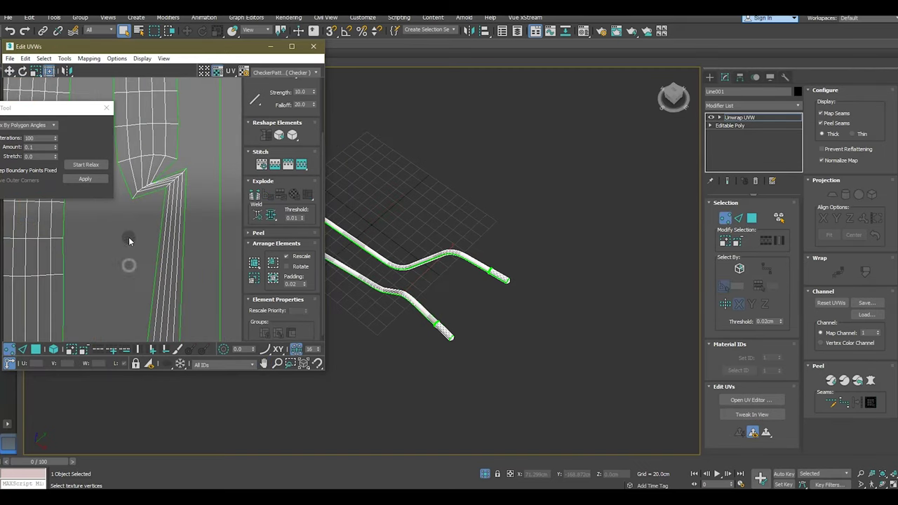
pyautogui.scroll(1, 151, 184)
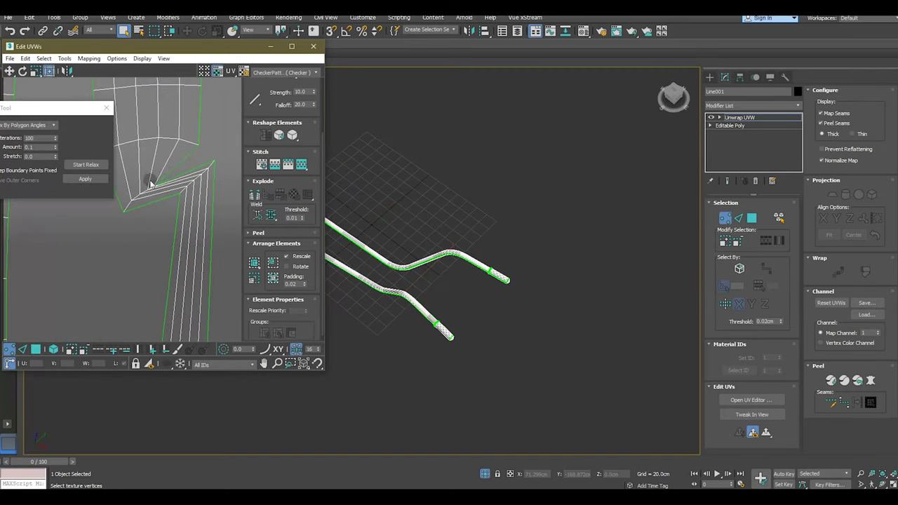
pyautogui.click(218, 163)
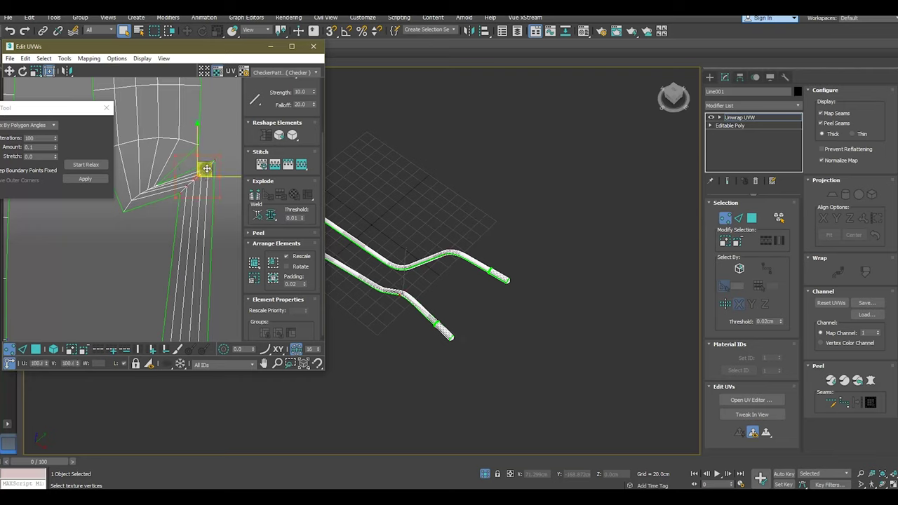
pyautogui.moveTo(209, 165); pyautogui.dragTo(171, 283)
pyautogui.moveTo(148, 190); pyautogui.dragTo(180, 195)
pyautogui.click(36, 349)
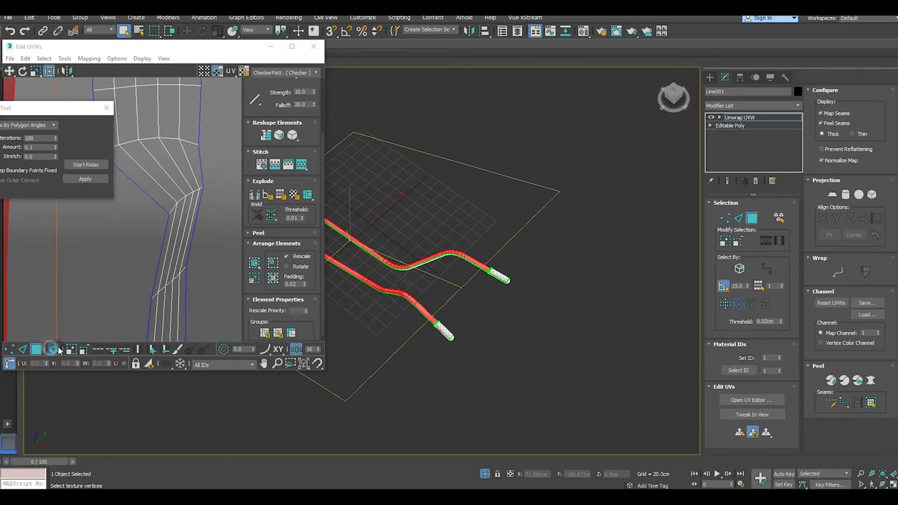
pyautogui.click(167, 171)
pyautogui.click(86, 164)
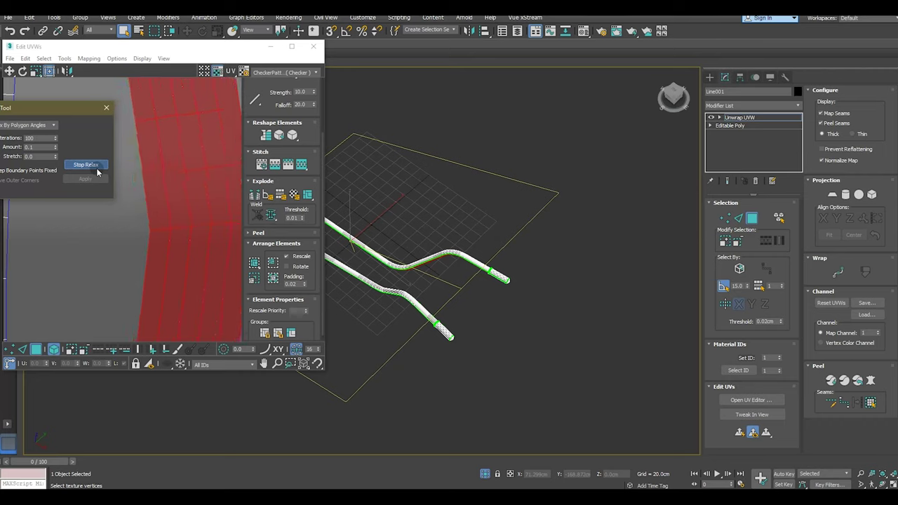
pyautogui.click(86, 165)
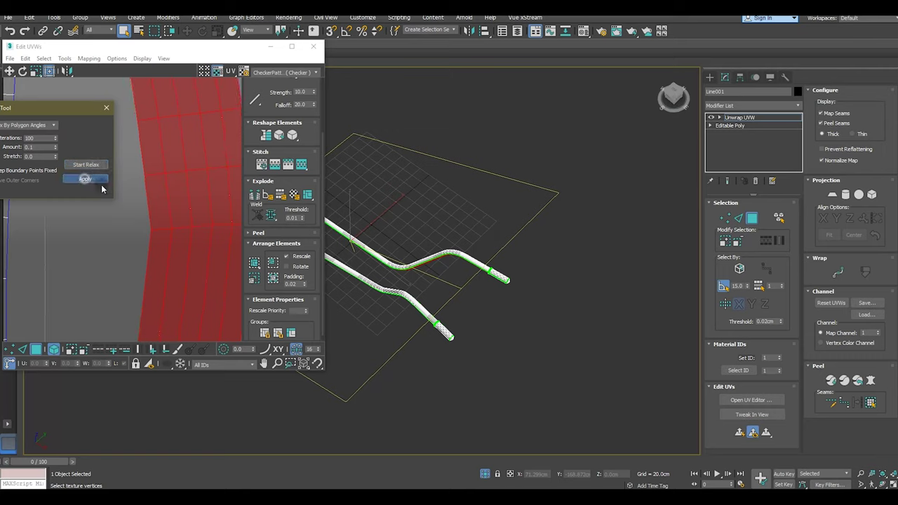
# Straighten and relax the handle shell once more, then zoom out over the whole layout.
pyautogui.scroll(-3, 181, 208)
pyautogui.scroll(-1, 181, 208)
pyautogui.scroll(-1, 149, 199)
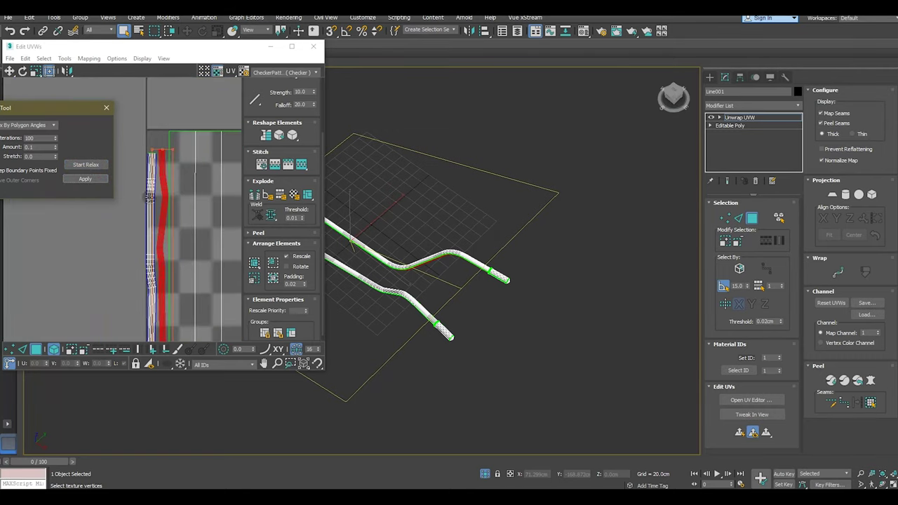
pyautogui.scroll(2, 163, 265)
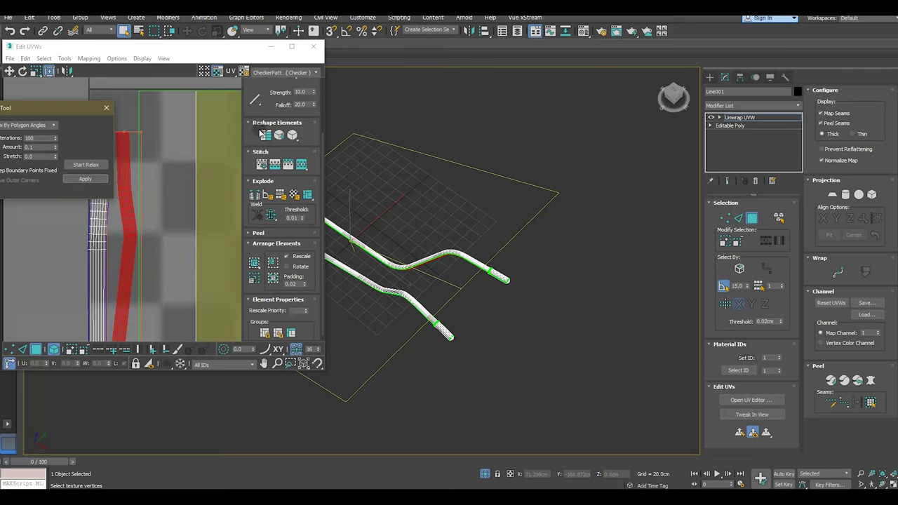
pyautogui.click(264, 134)
pyautogui.click(87, 165)
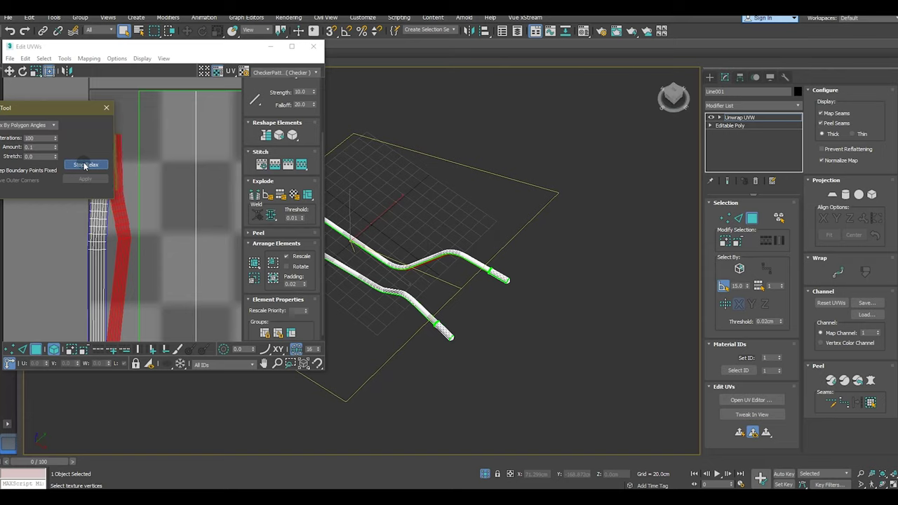
pyautogui.click(85, 166)
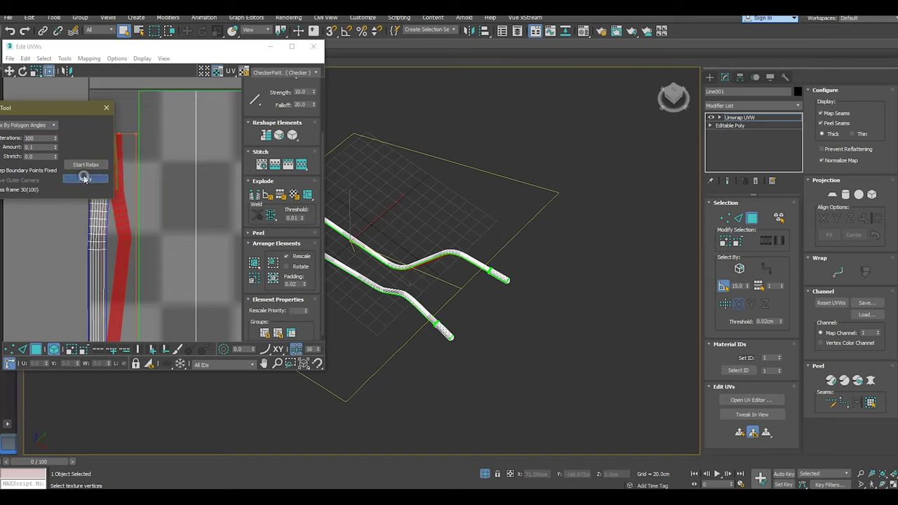
pyautogui.scroll(-3, 149, 219)
pyautogui.scroll(-2, 149, 218)
pyautogui.scroll(-2, 110, 250)
pyautogui.scroll(-1, 98, 301)
pyautogui.scroll(-2, 95, 275)
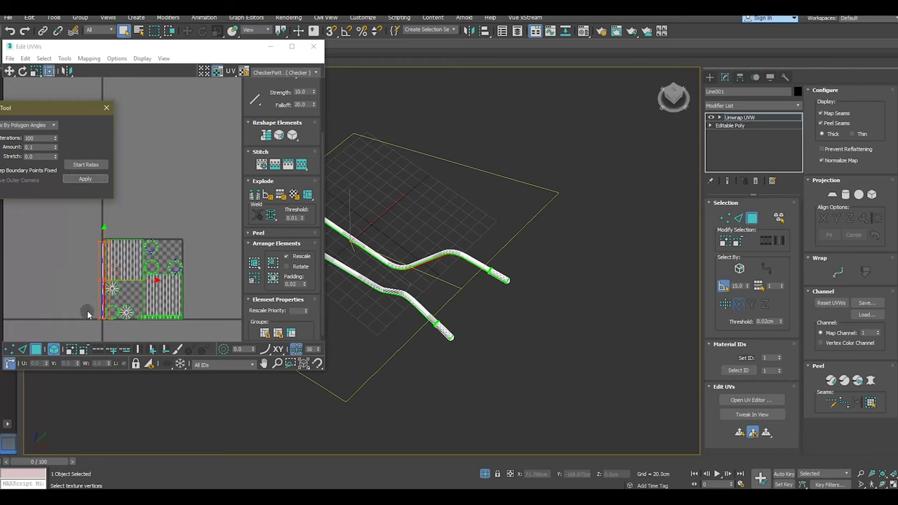
pyautogui.scroll(4, 88, 315)
# Select the handle tube's UV strip and Pack Normalize it into the checker square.
pyautogui.click(155, 300)
pyautogui.scroll(1, 160, 242)
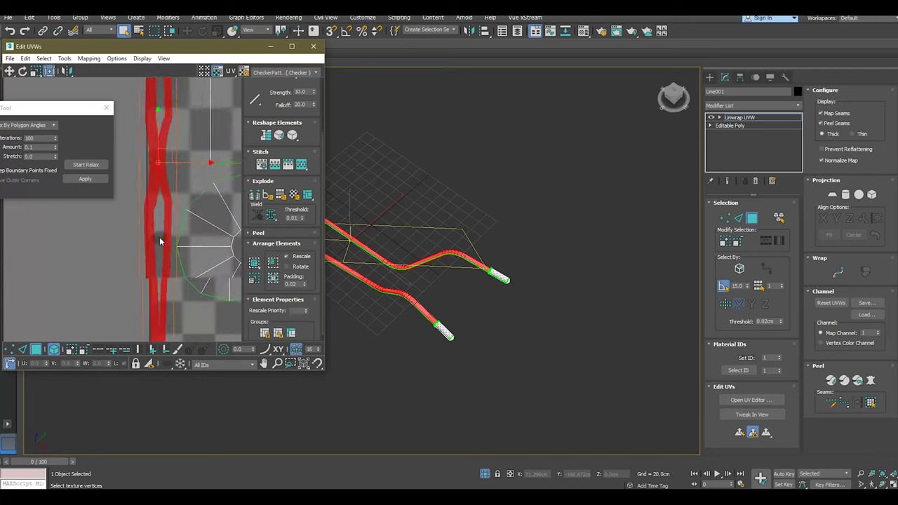
pyautogui.scroll(-1, 150, 221)
pyautogui.scroll(1, 150, 220)
pyautogui.moveTo(150, 220); pyautogui.dragTo(135, 162, button='middle')
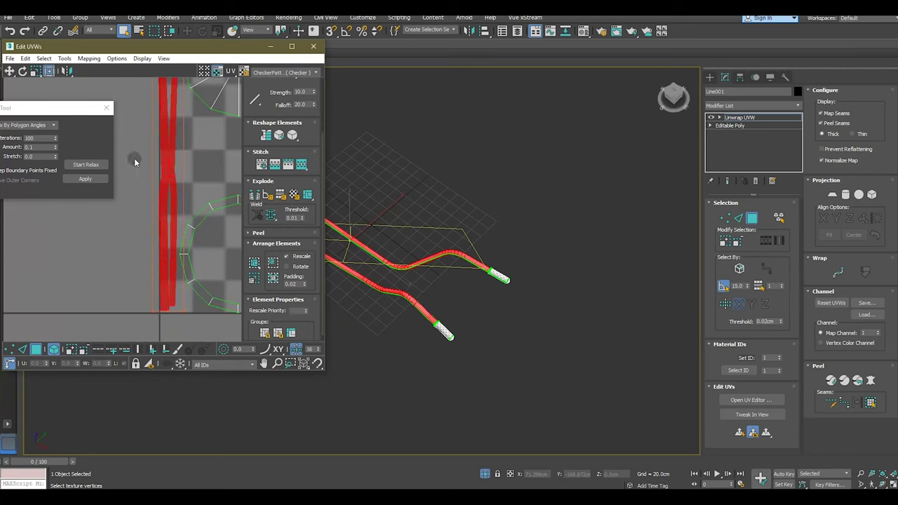
pyautogui.click(255, 267)
pyautogui.scroll(-2, 128, 313)
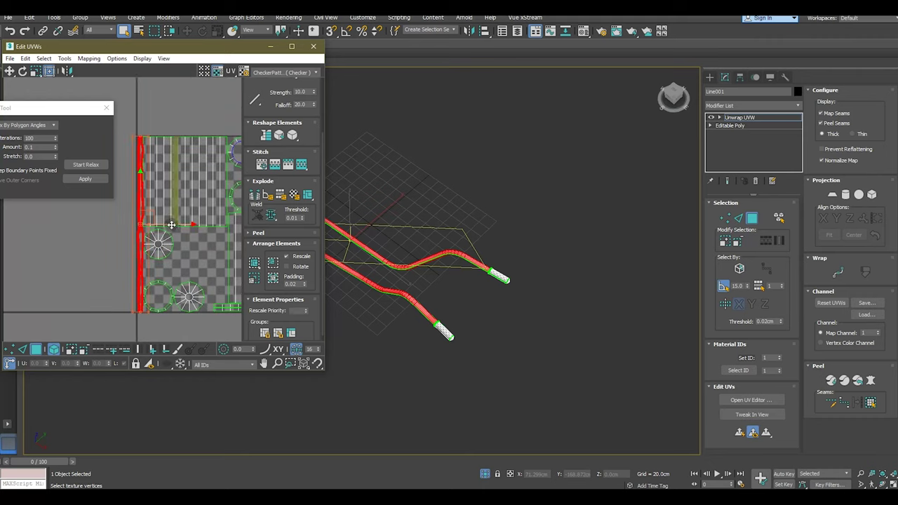
pyautogui.moveTo(171, 225); pyautogui.dragTo(131, 224, button='middle')
pyautogui.scroll(2, 93, 306)
pyautogui.scroll(2, 92, 306)
pyautogui.scroll(1, 92, 306)
pyautogui.click(108, 335)
# Select the packed islands plus the handle strip and pack them together.
pyautogui.scroll(-2, 109, 334)
pyautogui.scroll(-2, 137, 330)
pyautogui.scroll(-1, 120, 169)
pyautogui.scroll(-1, 120, 158)
pyautogui.scroll(-1, 126, 165)
pyautogui.scroll(-2, 136, 185)
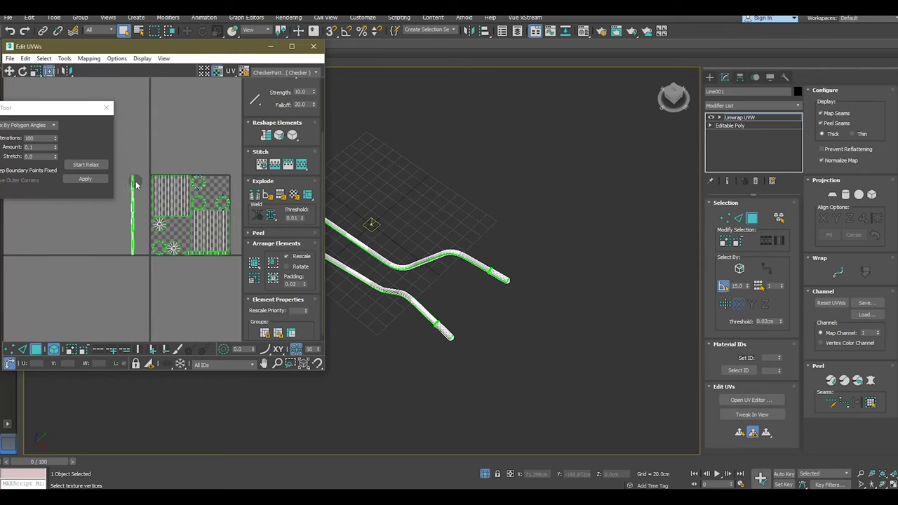
pyautogui.click(176, 186)
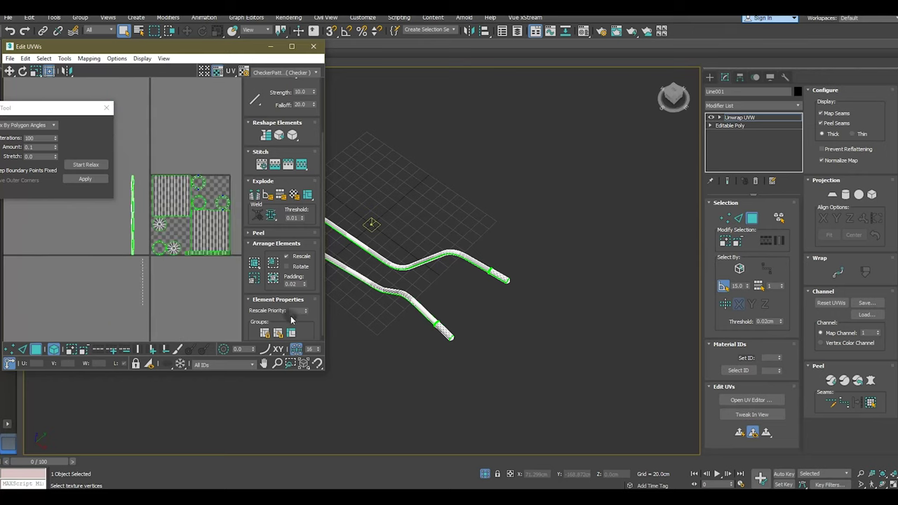
pyautogui.click(257, 262)
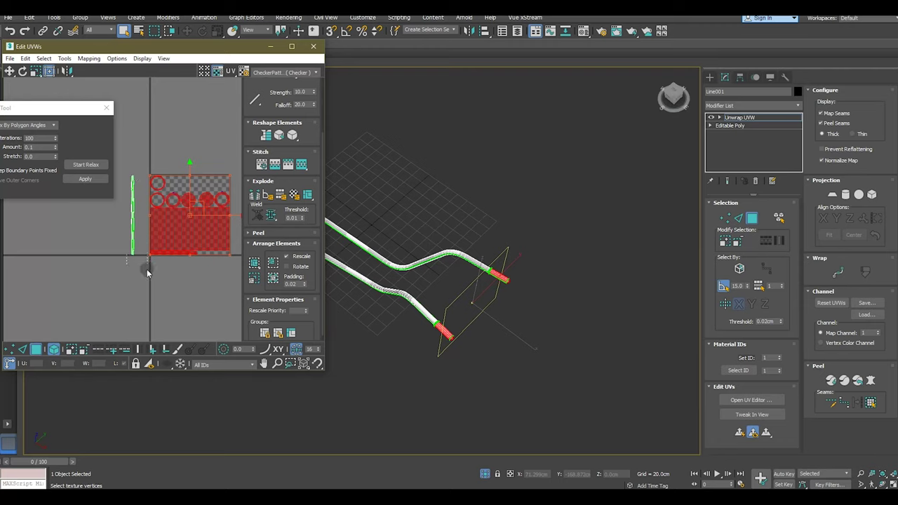
pyautogui.moveTo(127, 167); pyautogui.dragTo(145, 267)
pyautogui.click(255, 264)
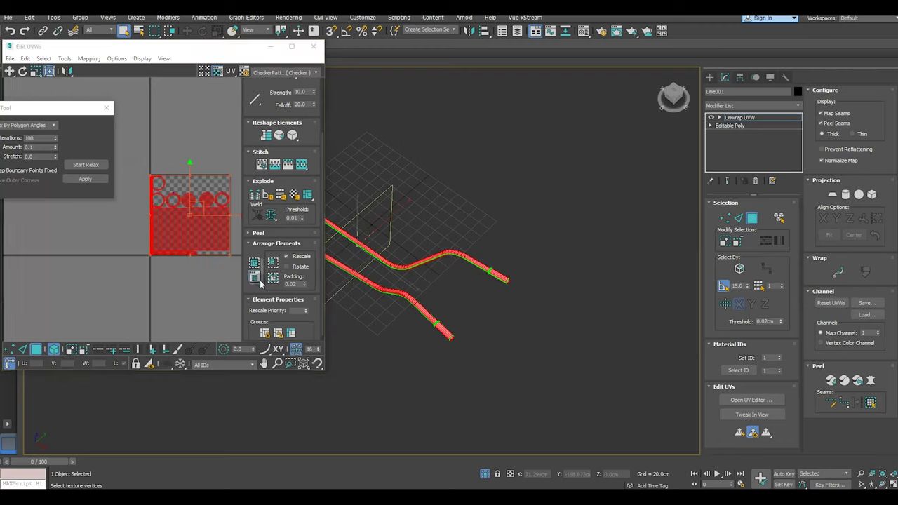
# Close the Relax Tool and repack with Pack Custom, Non-Convex, padding 0.001.
pyautogui.click(109, 106)
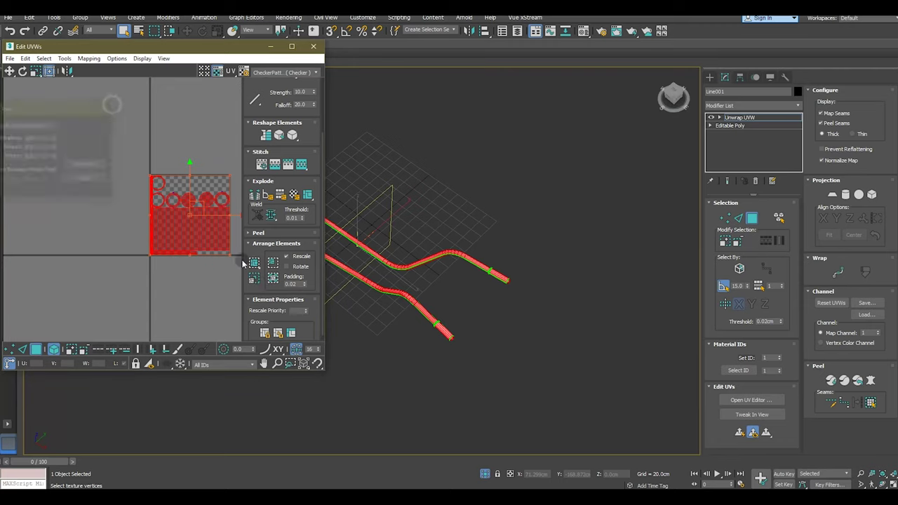
pyautogui.click(253, 278)
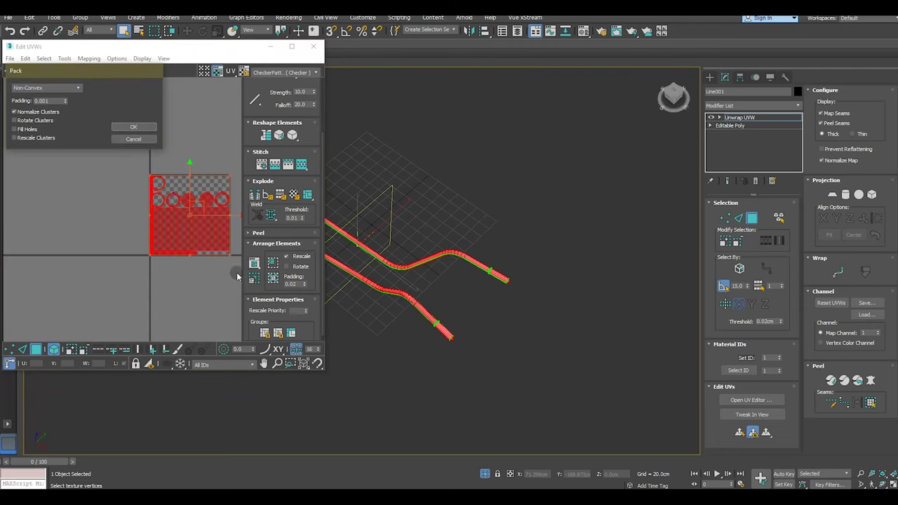
pyautogui.click(131, 128)
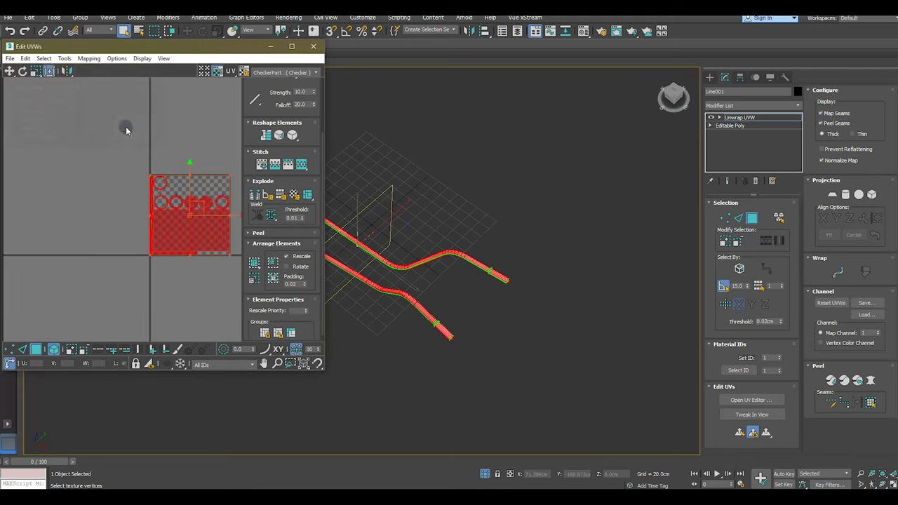
pyautogui.scroll(3, 209, 215)
pyautogui.click(190, 311)
pyautogui.click(171, 301)
pyautogui.click(189, 316)
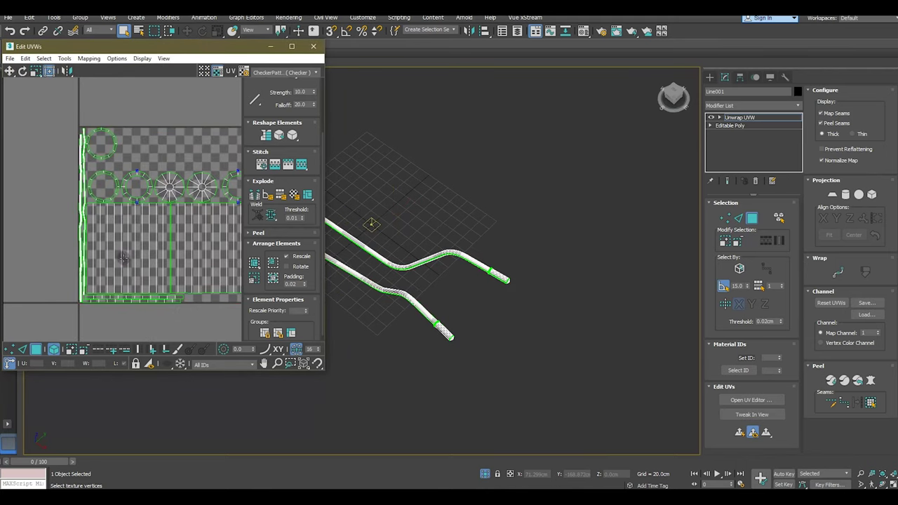
pyautogui.scroll(-2, 73, 244)
pyautogui.scroll(2, 118, 201)
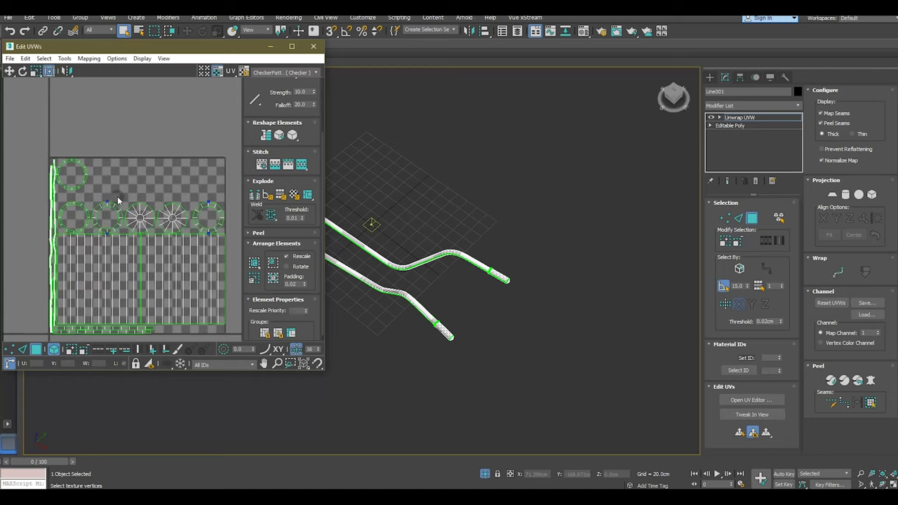
# Close the UV editor, leave the Unwrap UVW face level and switch to Select and Move.
pyautogui.click(315, 47)
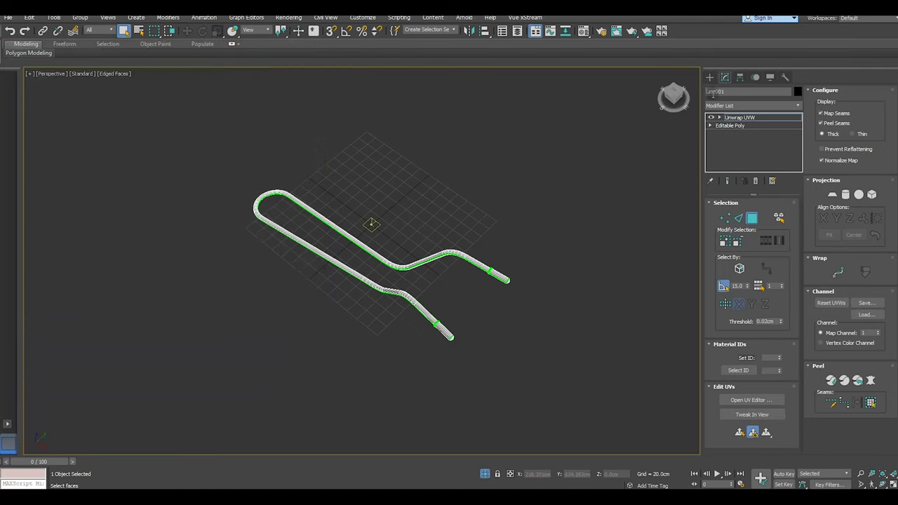
pyautogui.click(737, 118)
pyautogui.click(187, 31)
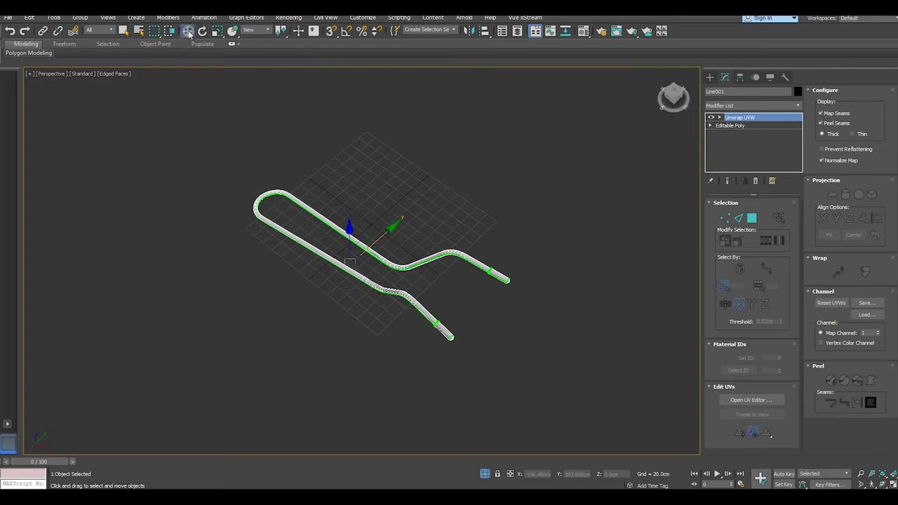
pyautogui.click(484, 474)
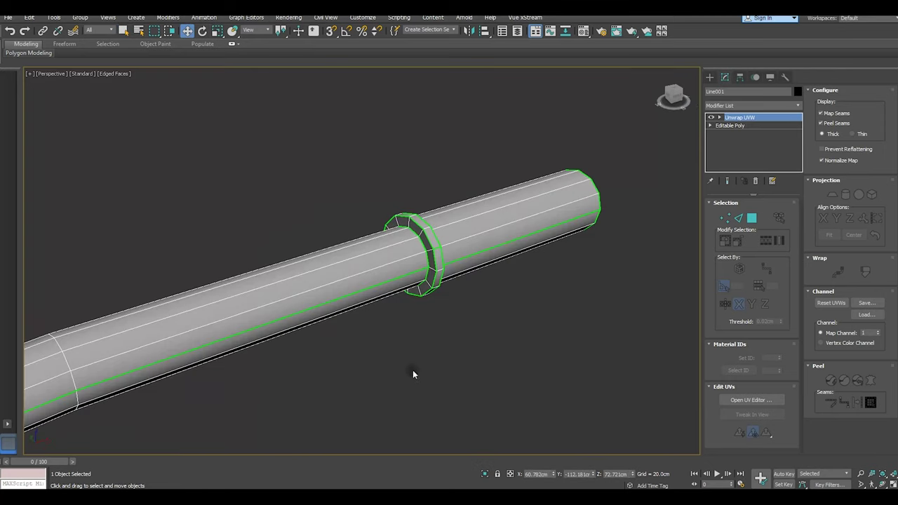
# Orbit and zoom to the wheel axle and select the hexagonal nut Cylinder003.
pyautogui.scroll(-5, 484, 294)
pyautogui.scroll(-3, 388, 267)
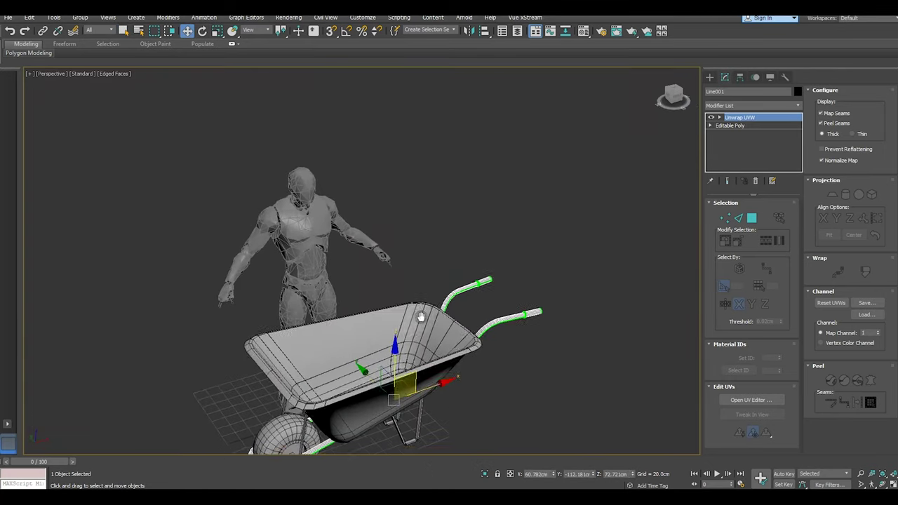
pyautogui.keyDown('alt'); pyautogui.moveTo(387, 267); pyautogui.dragTo(422, 277, button='middle'); pyautogui.keyUp('alt')
pyautogui.scroll(2, 351, 325)
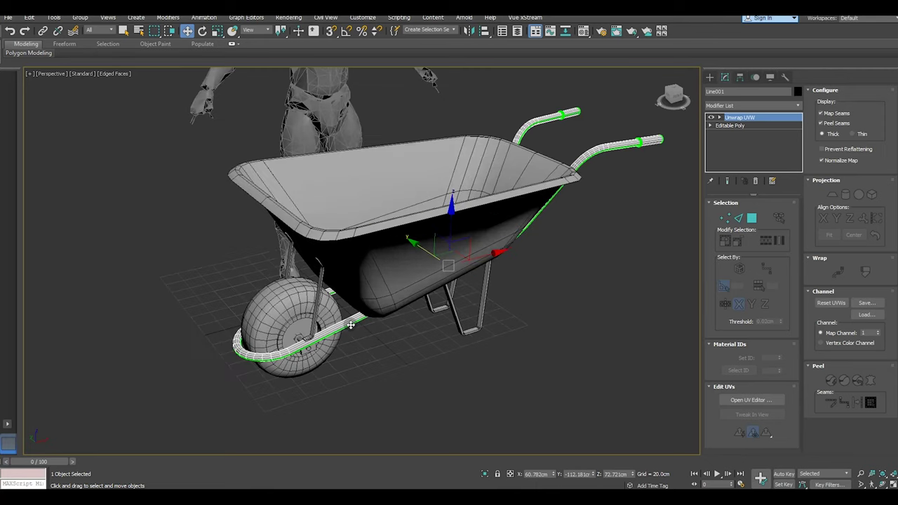
pyautogui.click(318, 299)
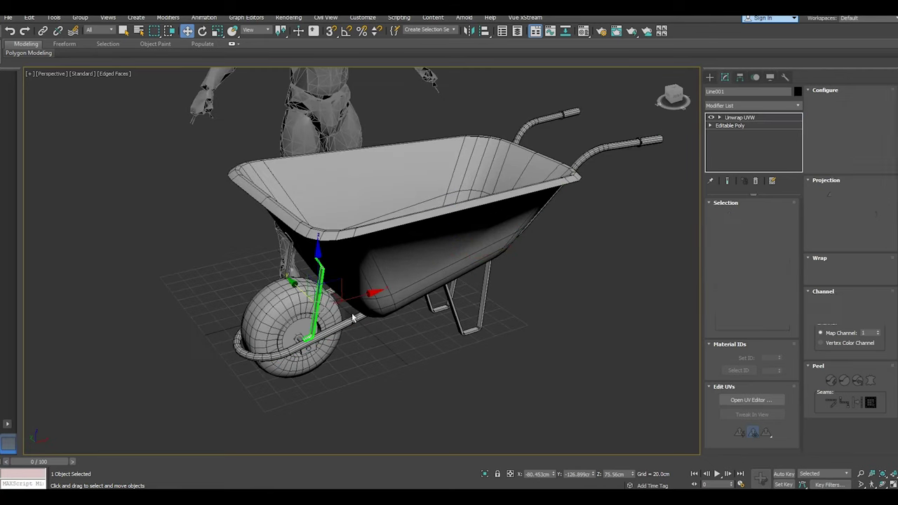
pyautogui.keyDown('alt'); pyautogui.moveTo(319, 299); pyautogui.dragTo(316, 348, button='middle'); pyautogui.keyUp('alt')
pyautogui.scroll(3, 297, 352)
pyautogui.scroll(4, 297, 352)
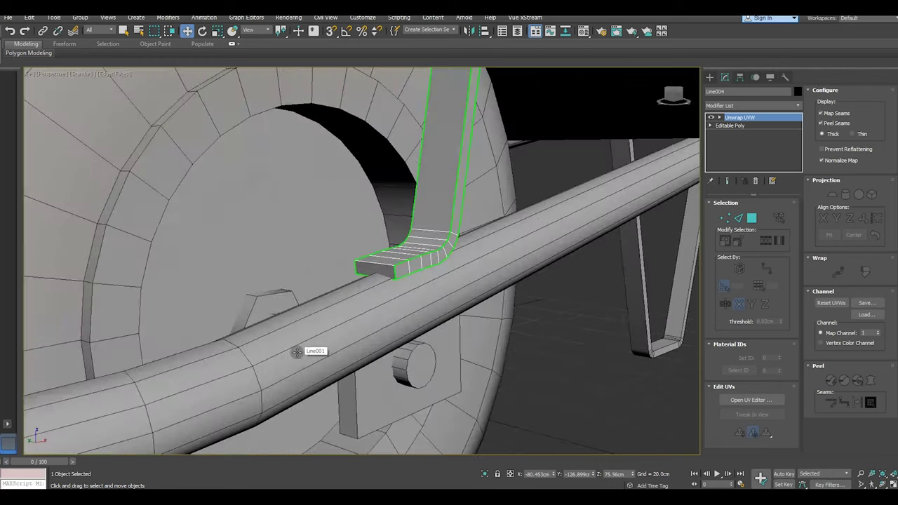
pyautogui.click(258, 313)
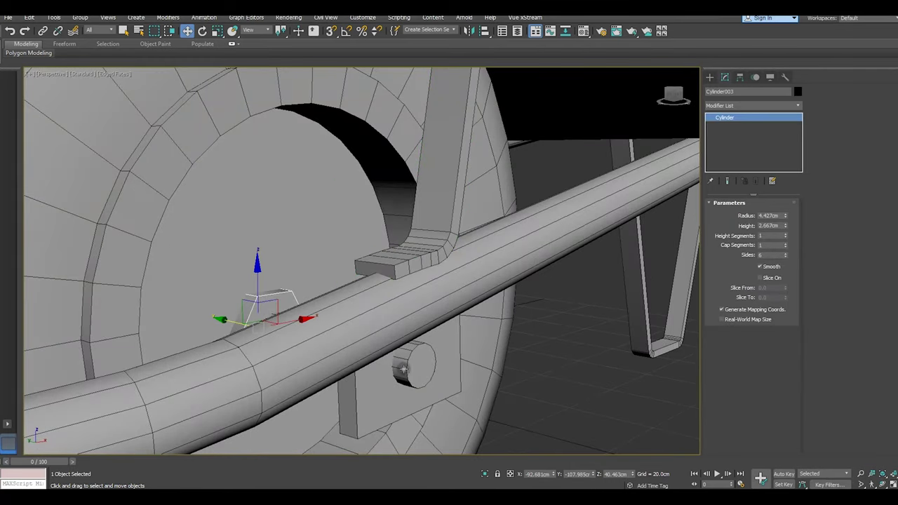
# Isolate the nut, bolt and plate, then select the hexagonal bolt head.
pyautogui.keyDown('ctrl'); pyautogui.click(404, 370); pyautogui.keyUp('ctrl')
pyautogui.keyDown('ctrl'); pyautogui.click(444, 440); pyautogui.keyUp('ctrl')
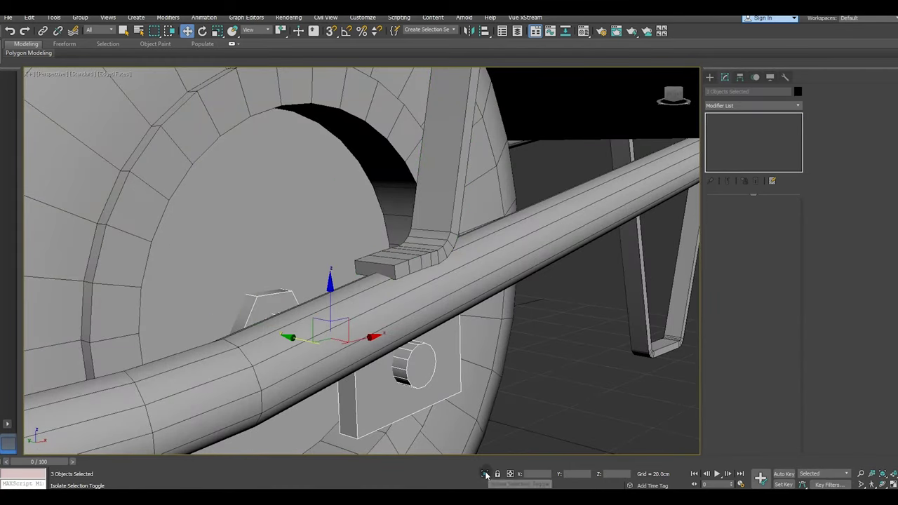
pyautogui.click(486, 474)
pyautogui.moveTo(362, 330)
pyautogui.keyDown('alt'); pyautogui.mouseDown(button='middle')
pyautogui.moveTo(371, 320)
pyautogui.moveTo(459, 317)
pyautogui.mouseUp(button='middle'); pyautogui.keyUp('alt')
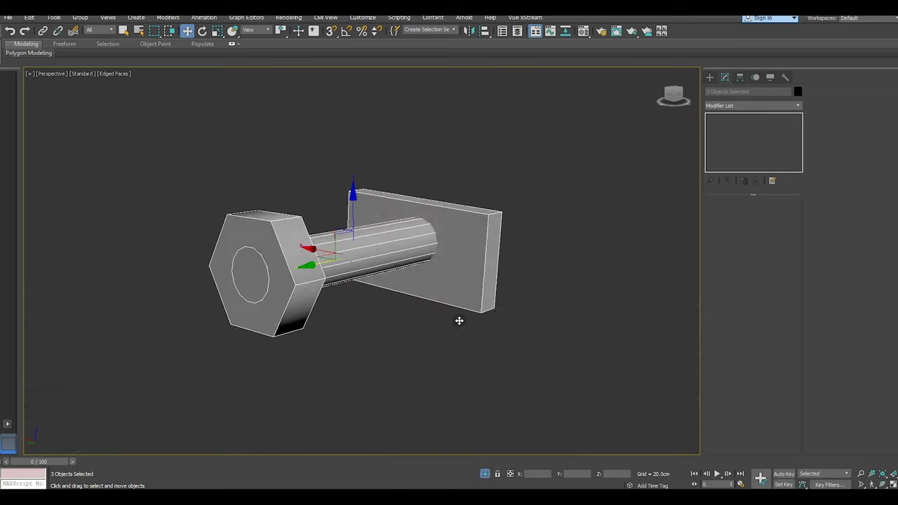
pyautogui.click(288, 271)
# Convert the bolt head to Editable Poly and delete its front hexagon face.
pyautogui.rightClick(766, 149)
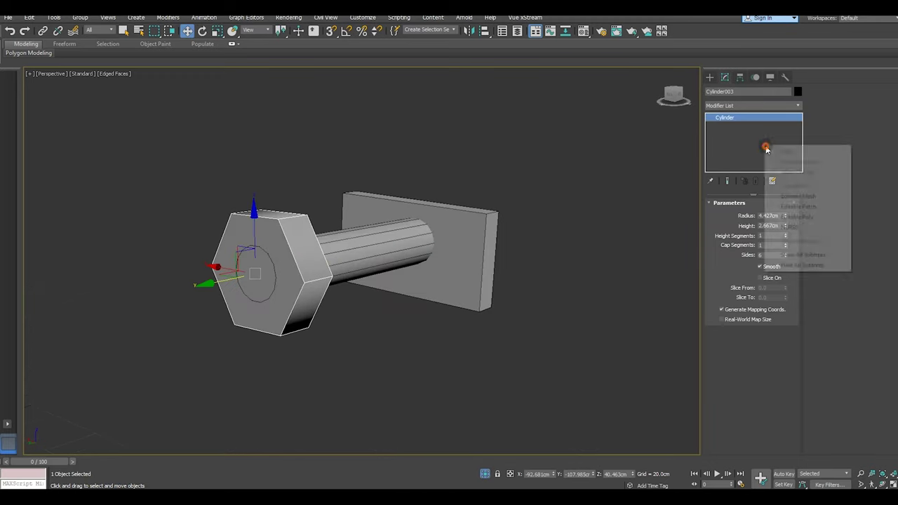
pyautogui.click(786, 219)
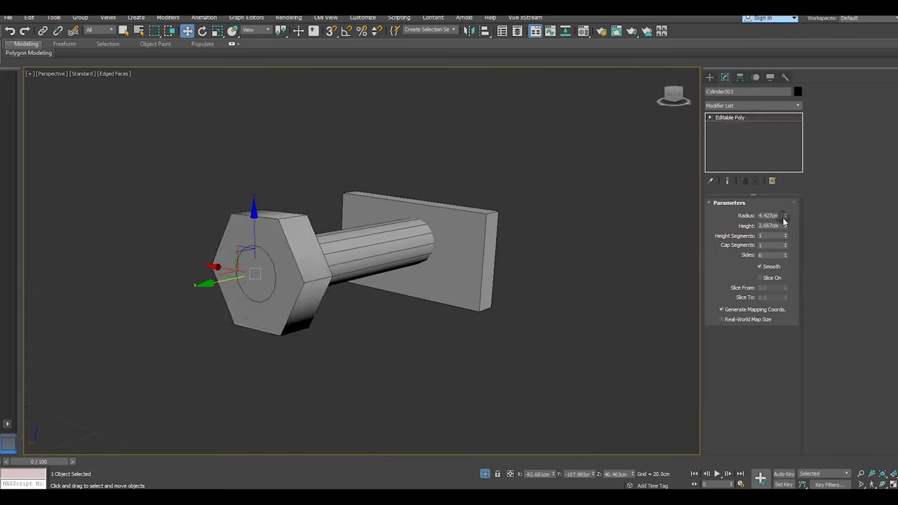
pyautogui.click(762, 213)
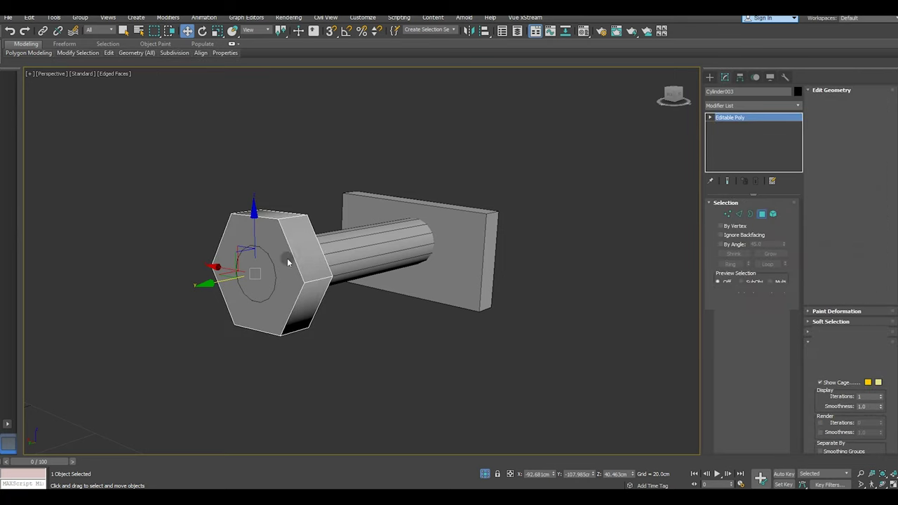
pyautogui.click(264, 257)
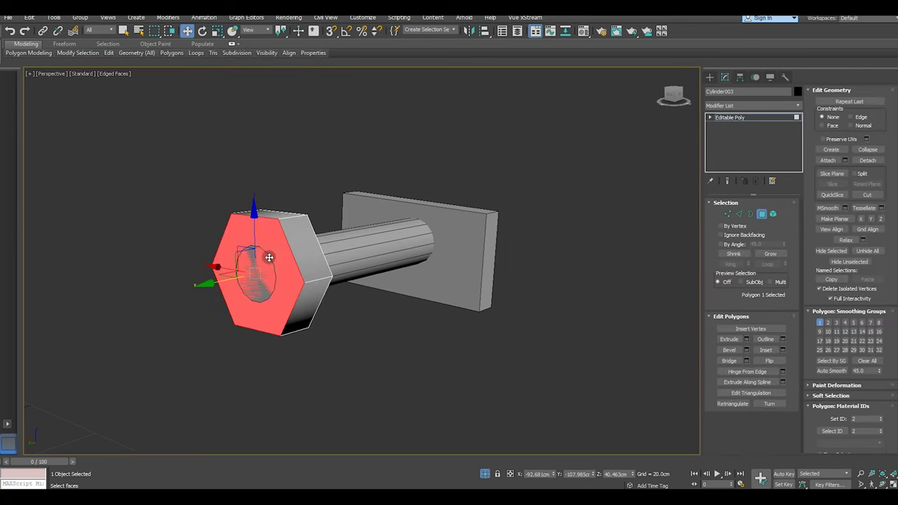
pyautogui.press('Delete')
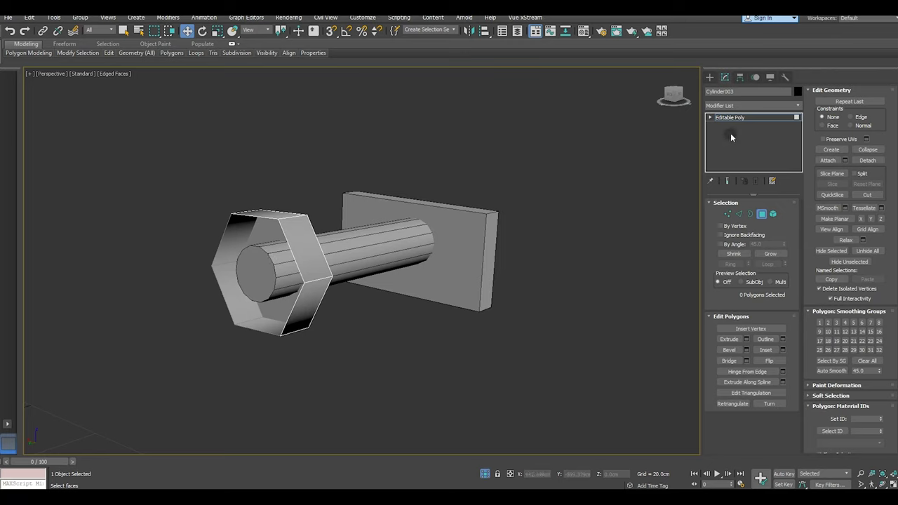
# Attach the plate to Cylinder003 and delete the bolt's end-cap polygon.
pyautogui.click(829, 161)
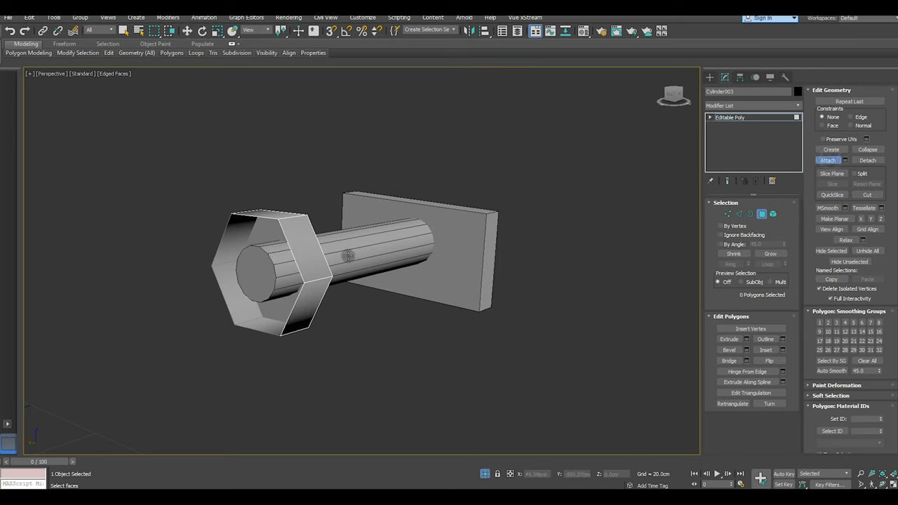
pyautogui.click(453, 272)
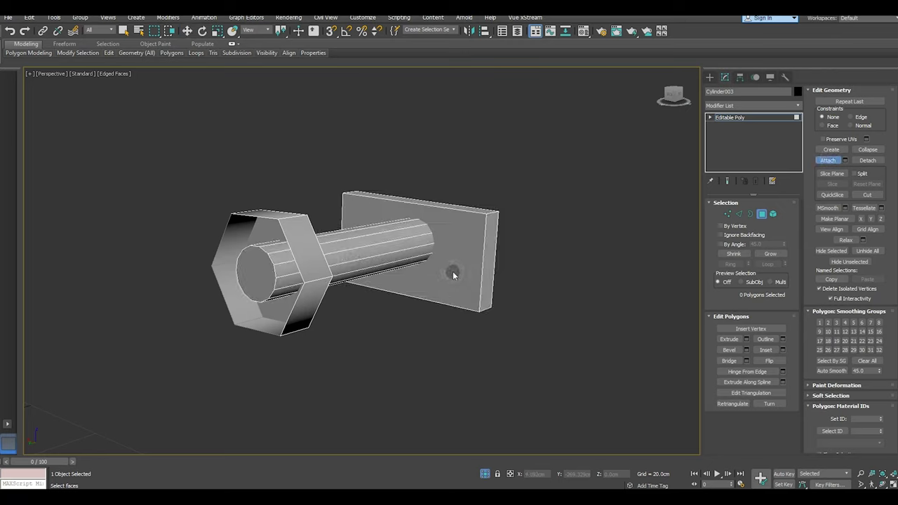
pyautogui.rightClick(452, 274)
pyautogui.click(257, 275)
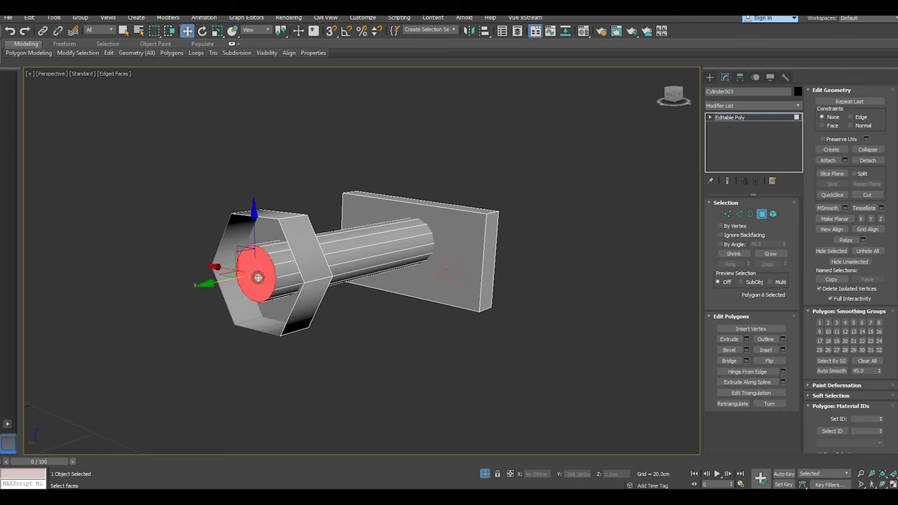
pyautogui.press('Delete')
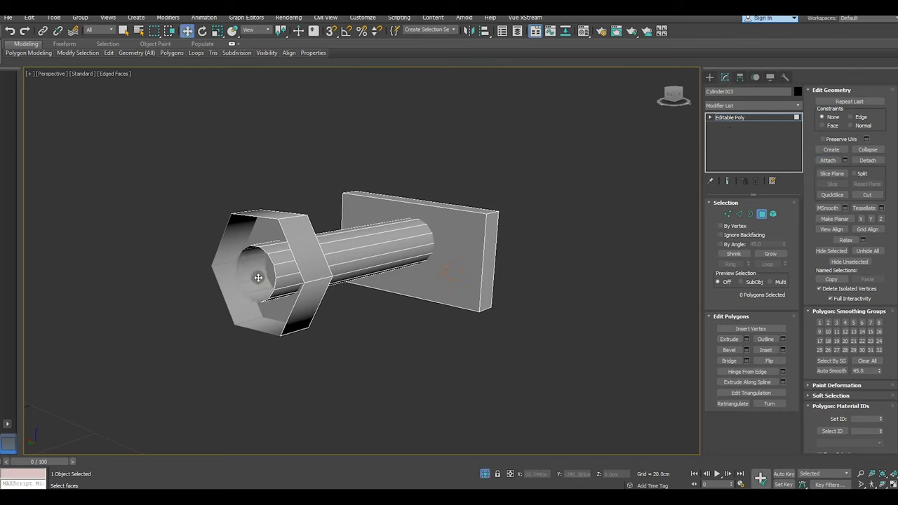
pyautogui.click(261, 279)
pyautogui.keyDown('alt'); pyautogui.moveTo(261, 279); pyautogui.dragTo(274, 310, button='middle'); pyautogui.keyUp('alt')
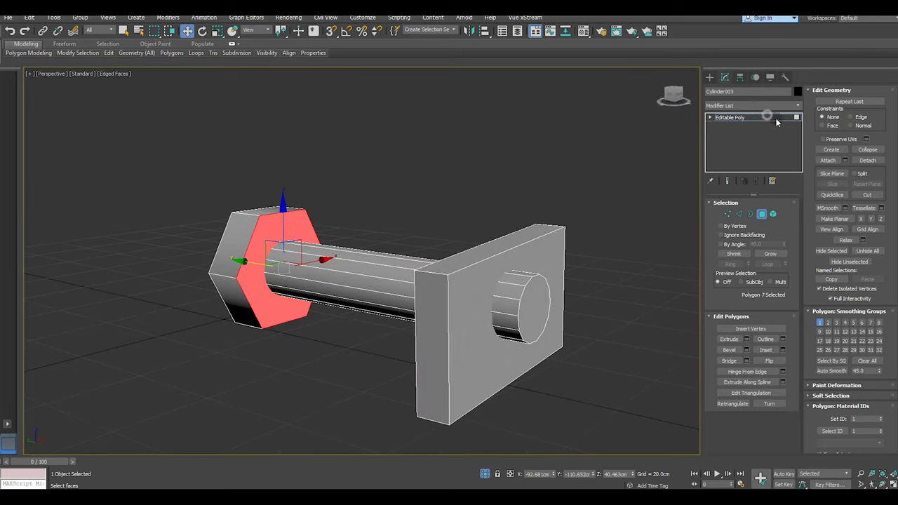
# Return to object level and add an Unwrap UVW modifier from the Modifier List.
pyautogui.click(773, 118)
pyautogui.click(751, 105)
pyautogui.scroll(-10, 747, 315)
pyautogui.scroll(-5, 747, 391)
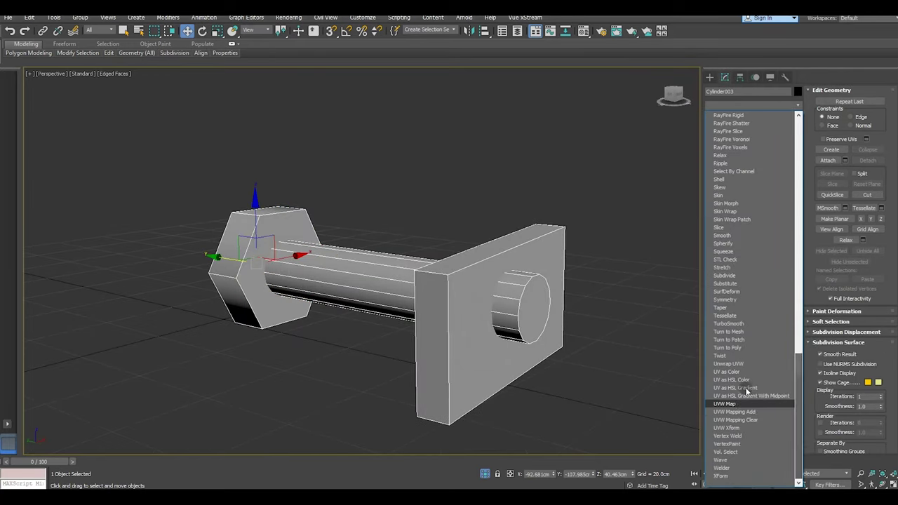
pyautogui.click(730, 363)
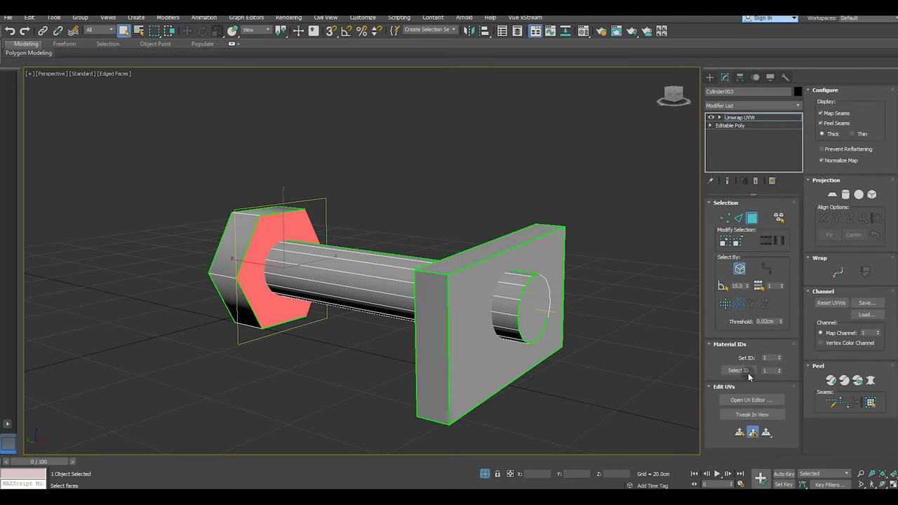
# Open the UV Editor, select the whole element and keep the CheckerPattern background.
pyautogui.click(744, 401)
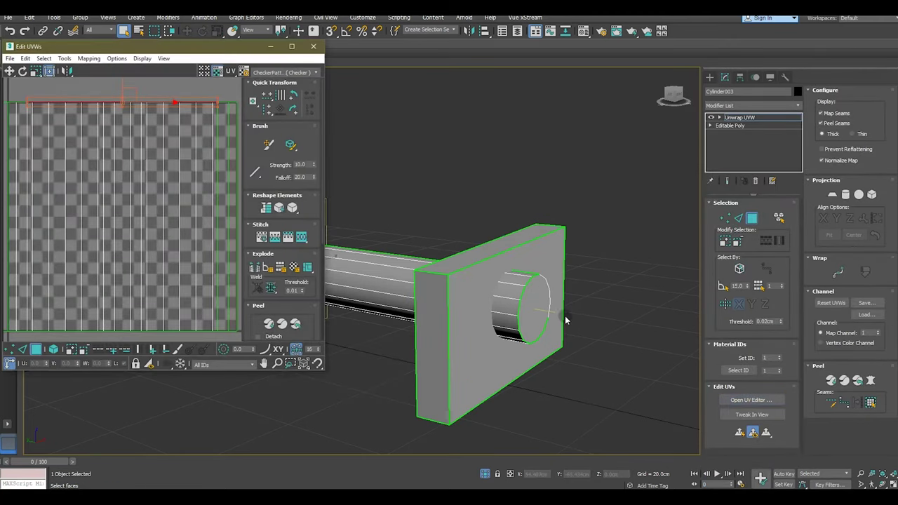
pyautogui.click(779, 219)
pyautogui.click(510, 318)
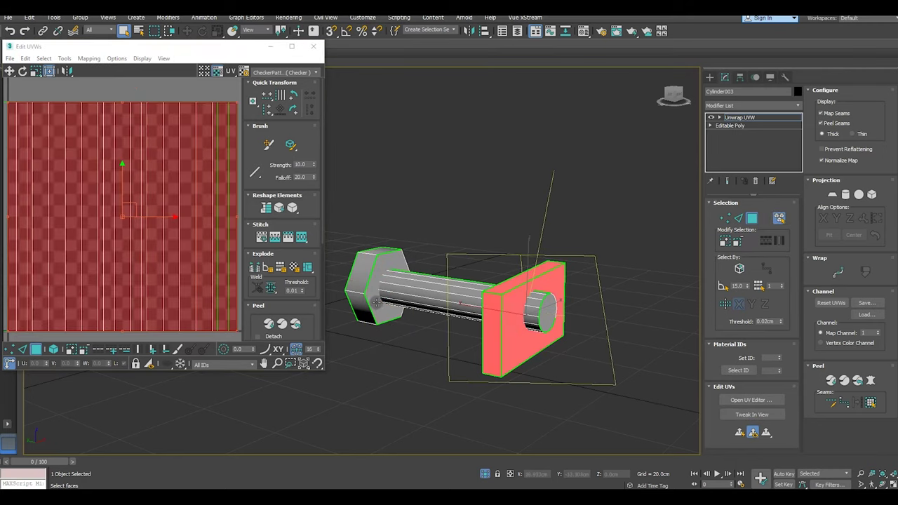
pyautogui.click(257, 73)
pyautogui.click(257, 82)
pyautogui.click(284, 73)
pyautogui.click(264, 88)
# Try Flatten Mapping, undo it, and select the side-face UV rectangle.
pyautogui.click(87, 58)
pyautogui.click(106, 70)
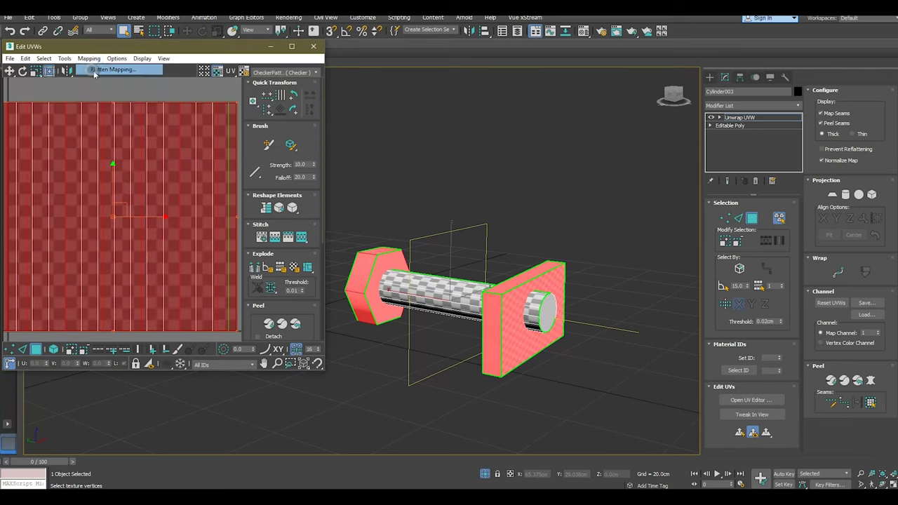
pyautogui.click(130, 79)
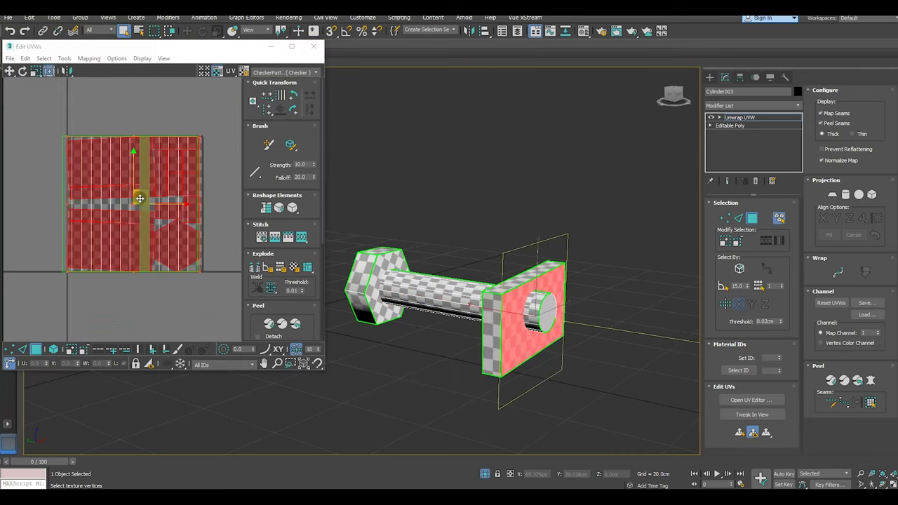
pyautogui.hotkey('ctrl', 'z')
pyautogui.click(39, 131)
pyautogui.moveTo(39, 132); pyautogui.dragTo(225, 307)
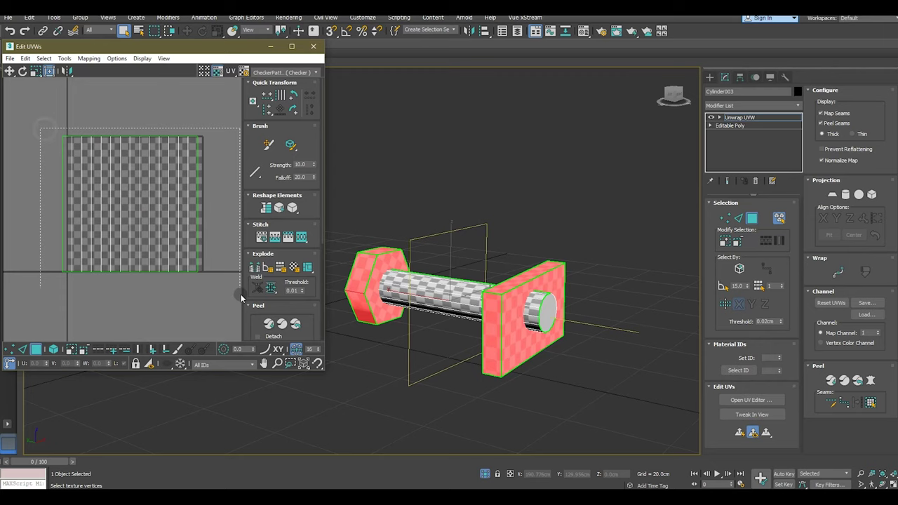
pyautogui.scroll(4, 549, 322)
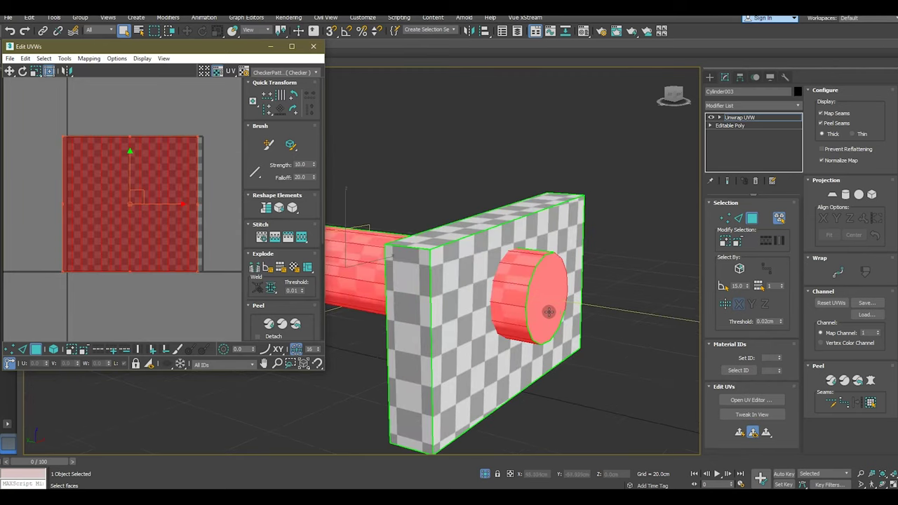
# Quick Planar map the end-cap face and move its circular island below the square.
pyautogui.click(547, 309)
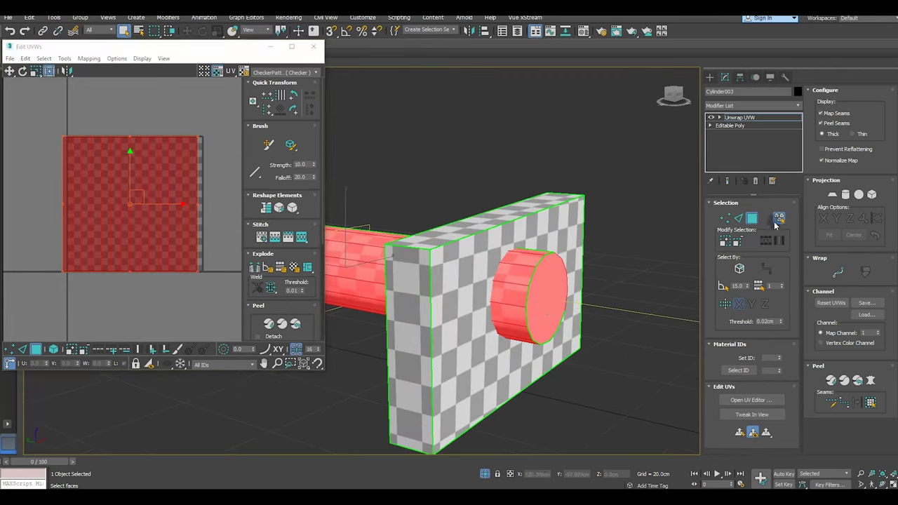
pyautogui.click(566, 288)
pyautogui.click(743, 436)
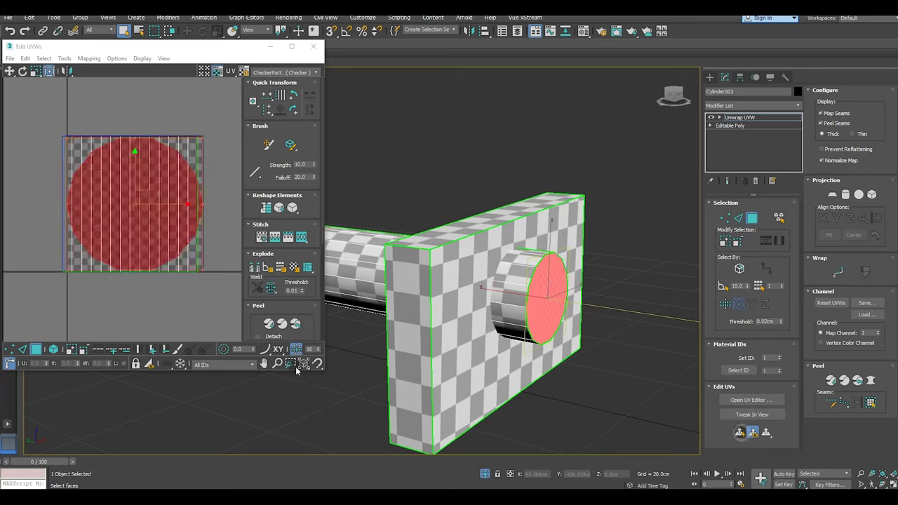
pyautogui.click(140, 221)
pyautogui.moveTo(157, 267); pyautogui.dragTo(190, 440)
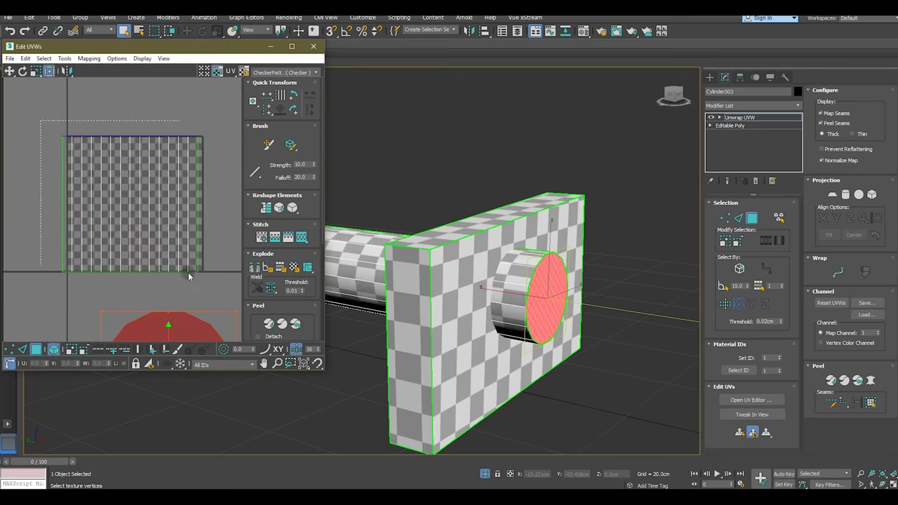
pyautogui.hotkey('ctrl', 'i')
pyautogui.scroll(-5, 525, 324)
# Relax the side-face island with the Relax Tool, then close its settings.
pyautogui.keyDown('alt'); pyautogui.moveTo(497, 323); pyautogui.dragTo(457, 291, button='middle'); pyautogui.keyUp('alt')
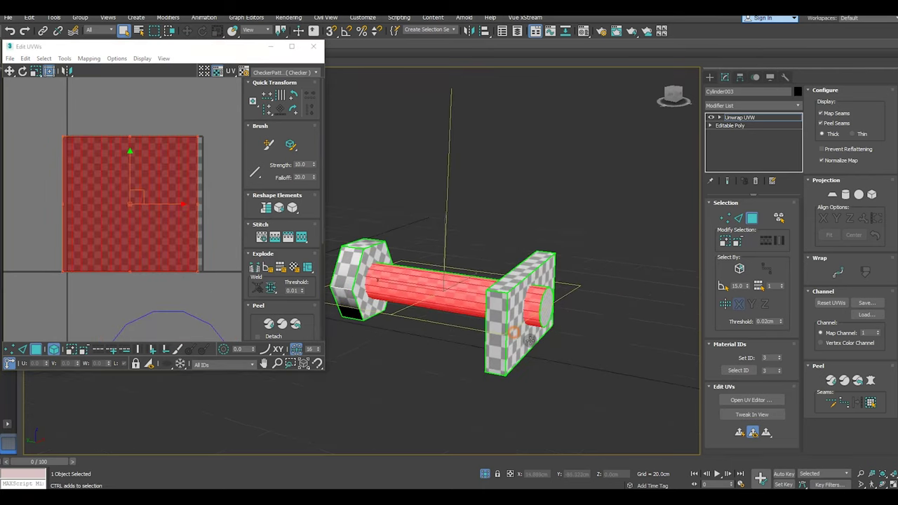
pyautogui.click(64, 59)
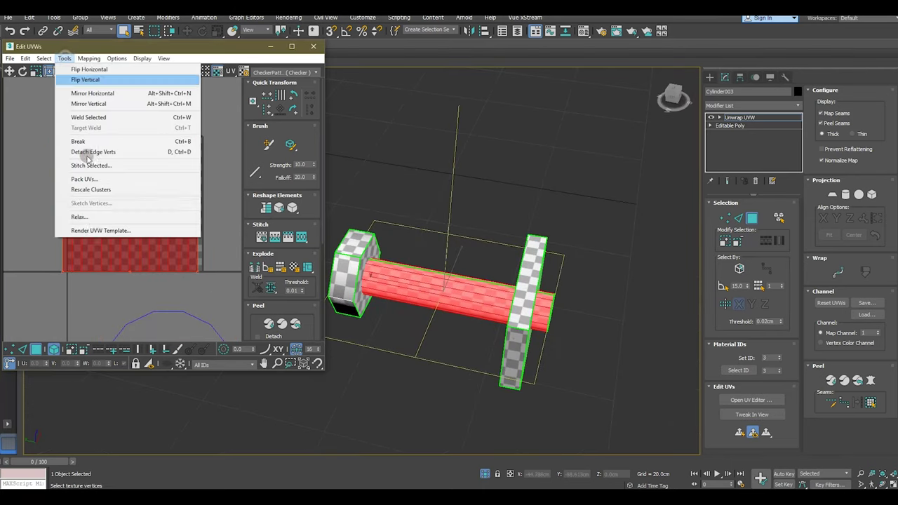
pyautogui.click(81, 209)
pyautogui.click(79, 163)
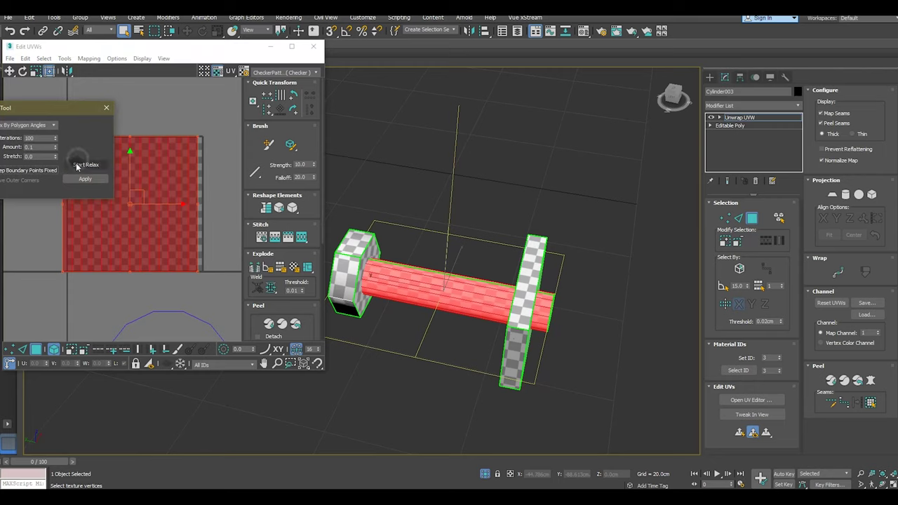
pyautogui.click(81, 167)
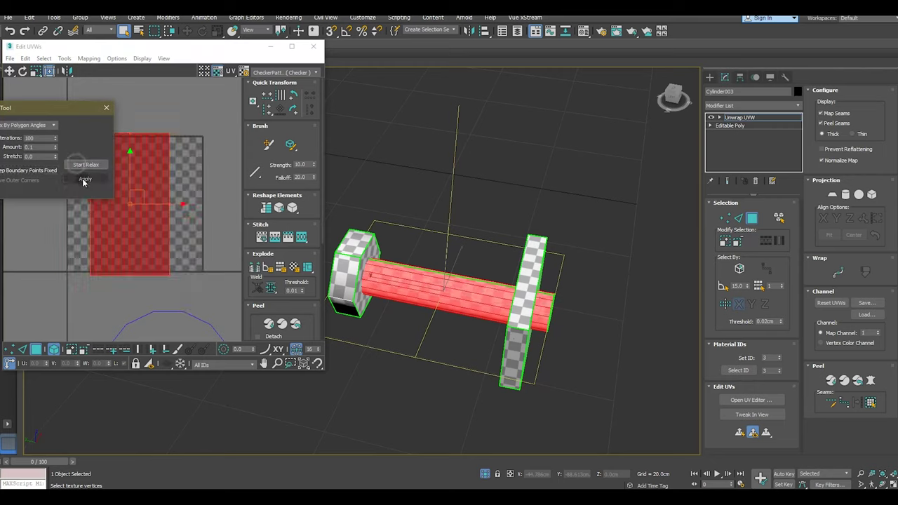
pyautogui.click(109, 108)
# Select all faces and pack every UV island into the 0–1 square.
pyautogui.scroll(-2, 92, 191)
pyautogui.scroll(-2, 92, 191)
pyautogui.scroll(-3, 92, 191)
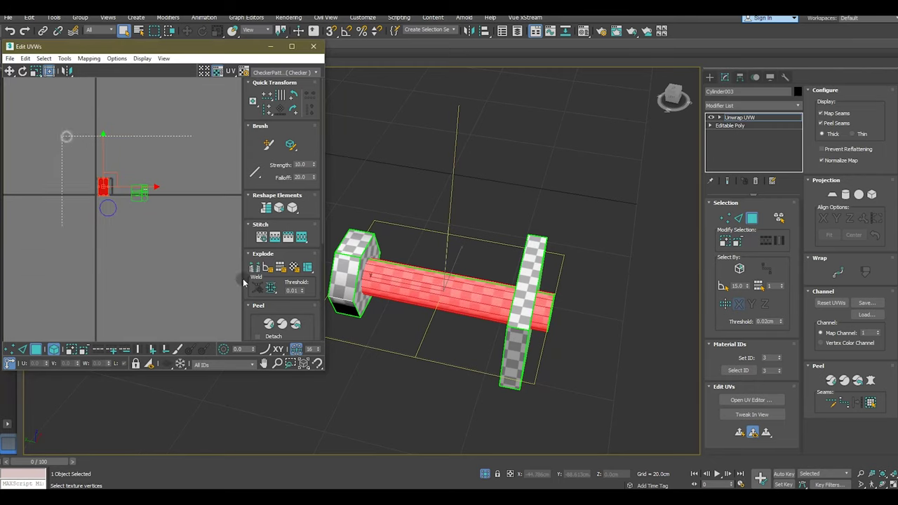
pyautogui.hotkey('ctrl', 'a')
pyautogui.scroll(-2, 260, 309)
pyautogui.click(254, 335)
pyautogui.scroll(2, 102, 193)
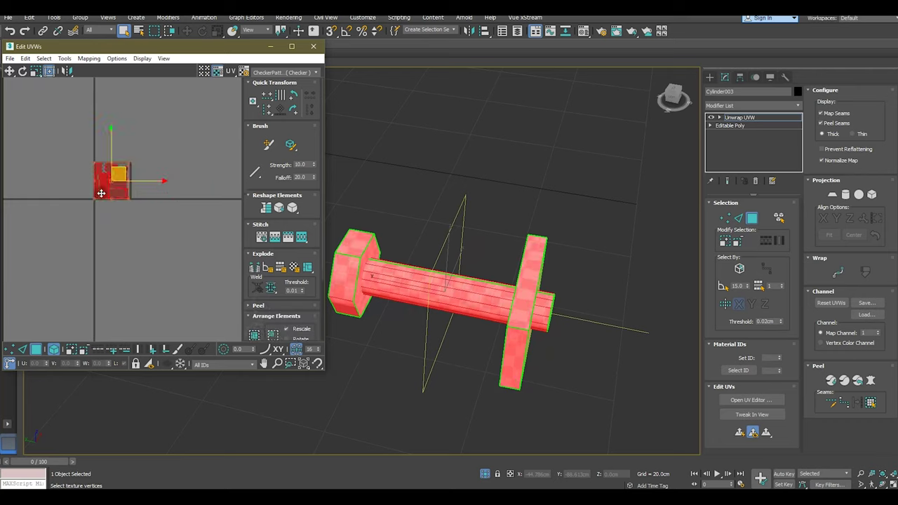
pyautogui.scroll(2, 101, 193)
pyautogui.scroll(2, 110, 145)
# Deselect the faces, close the UV editor and return to the Unwrap UVW top level.
pyautogui.click(226, 218)
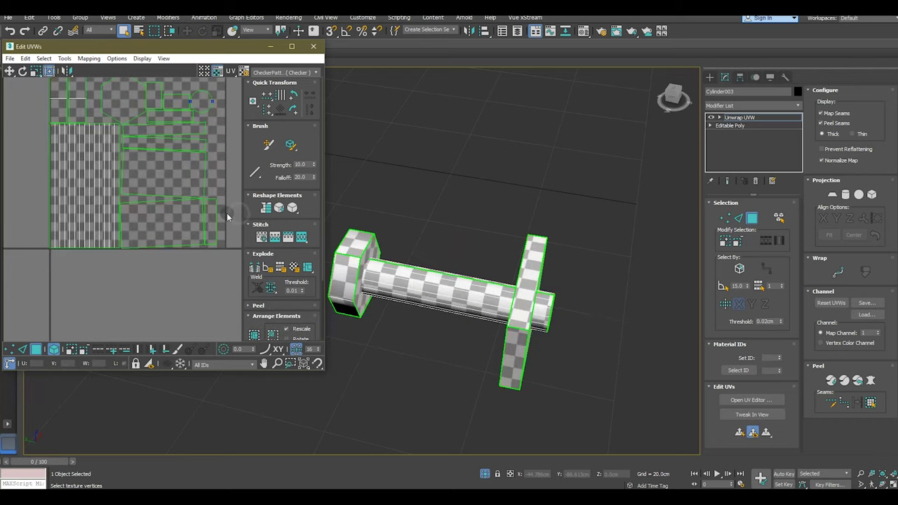
pyautogui.scroll(-1, 203, 246)
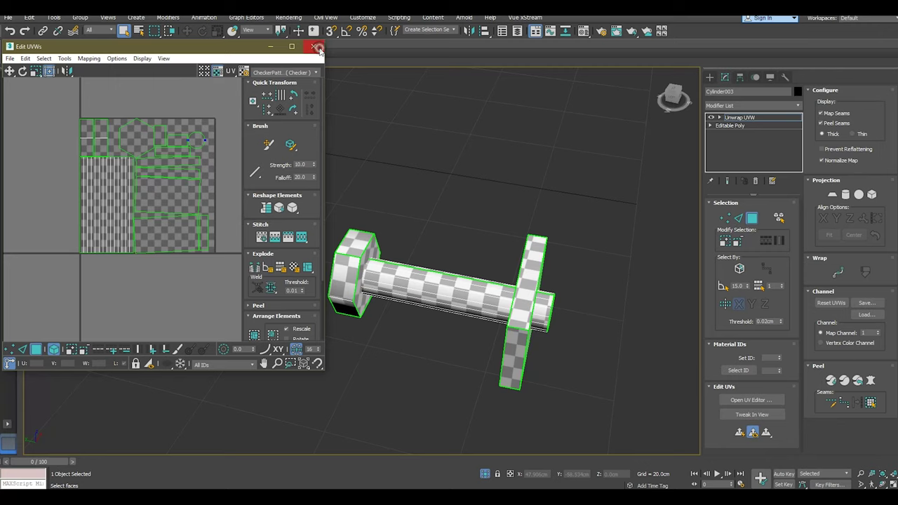
pyautogui.click(315, 47)
pyautogui.click(746, 118)
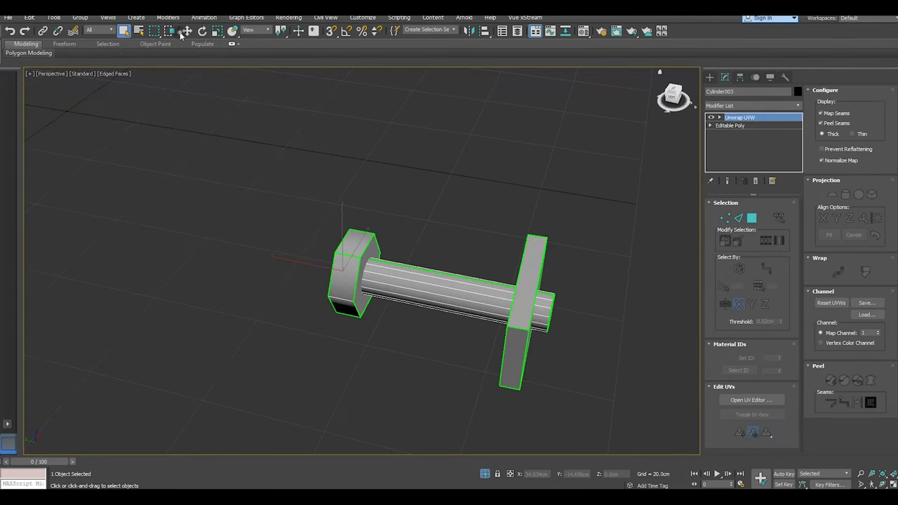
# Exit isolation to show the whole wheelbarrow and collapse the stack to Editable Poly.
pyautogui.click(186, 31)
pyautogui.click(485, 474)
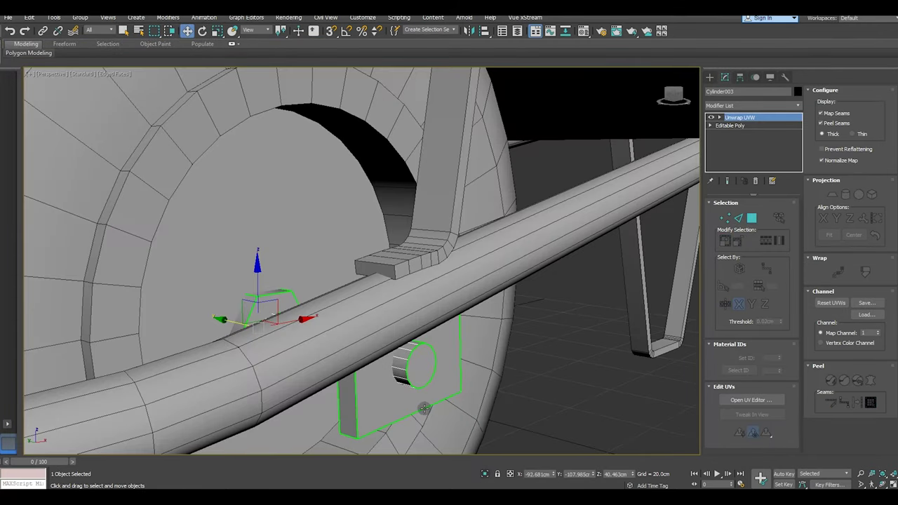
pyautogui.scroll(-3, 334, 272)
pyautogui.scroll(-2, 355, 284)
pyautogui.keyDown('alt'); pyautogui.moveTo(417, 344); pyautogui.dragTo(463, 357, button='middle'); pyautogui.keyUp('alt')
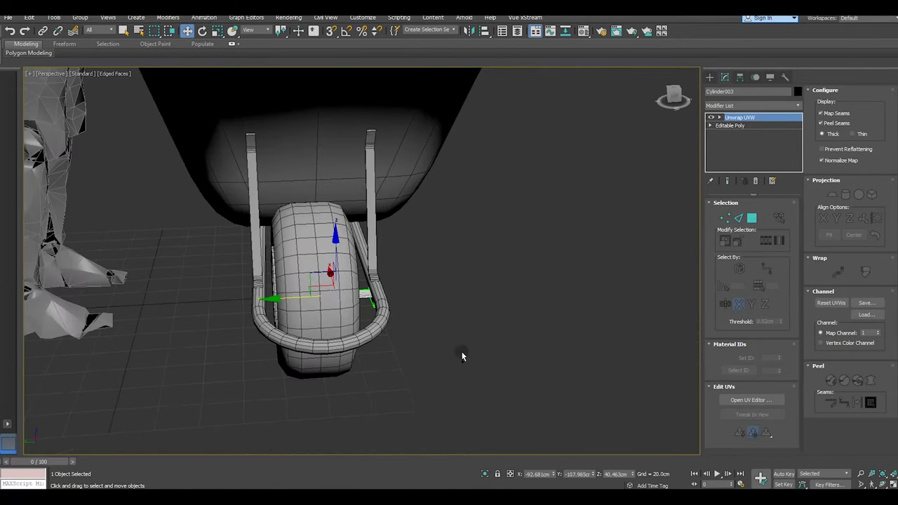
pyautogui.rightClick(762, 128)
pyautogui.click(780, 212)
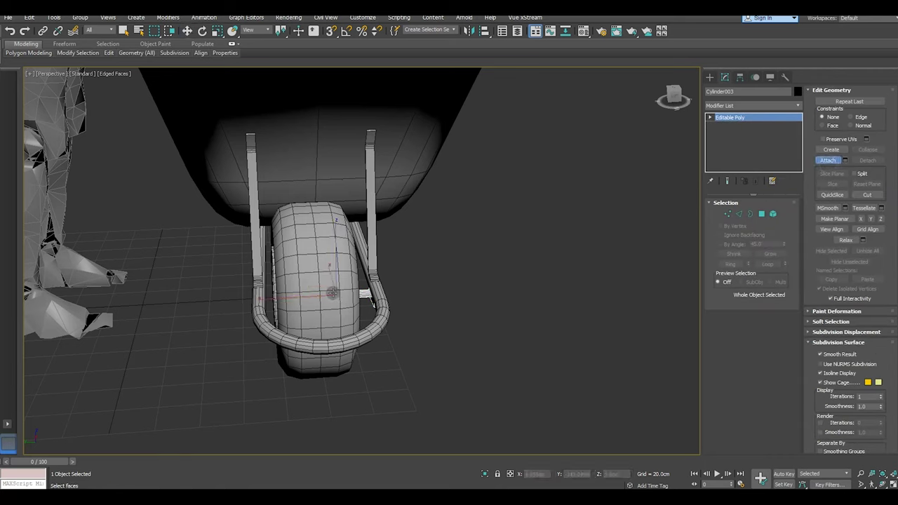
# Attach the wheel Cylinder001 and the handles Line001 to Cylinder003.
pyautogui.click(333, 297)
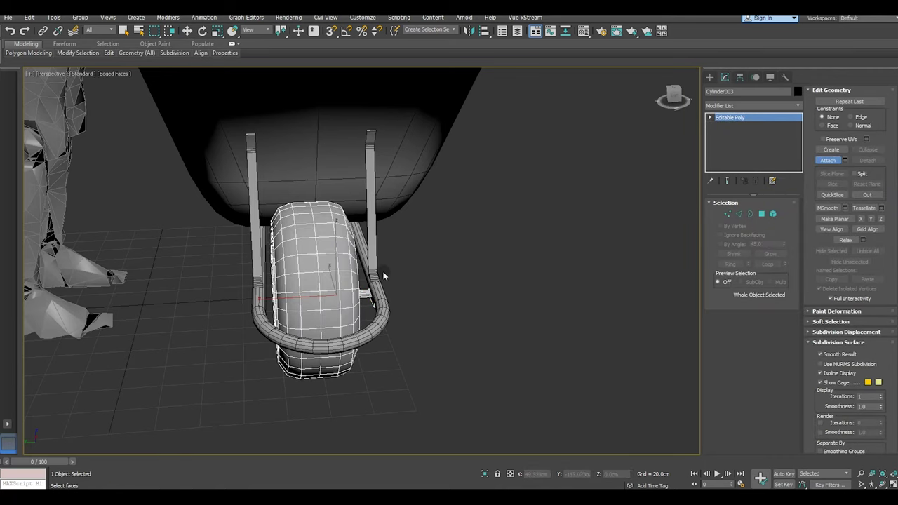
pyautogui.scroll(-3, 400, 255)
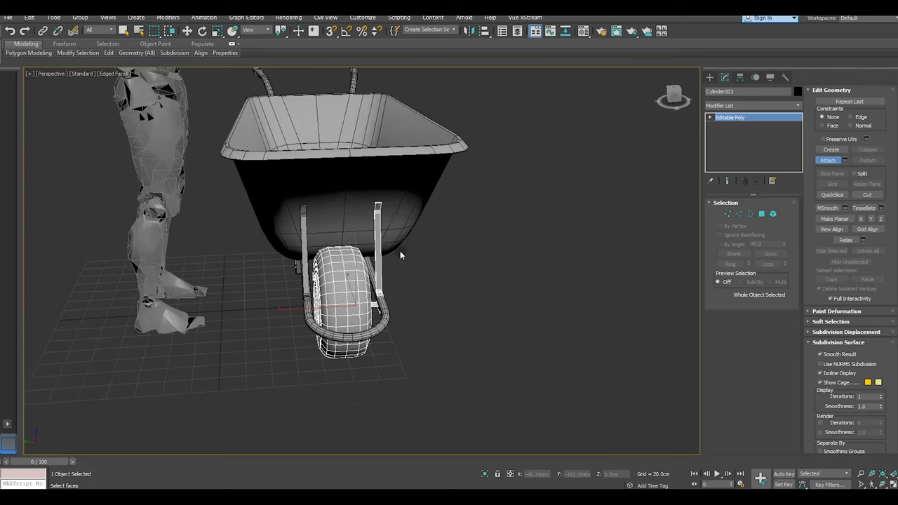
pyautogui.moveTo(397, 217)
pyautogui.keyDown('alt'); pyautogui.mouseDown(button='middle')
pyautogui.moveTo(380, 344)
pyautogui.moveTo(344, 358)
pyautogui.mouseUp(button='middle'); pyautogui.keyUp('alt')
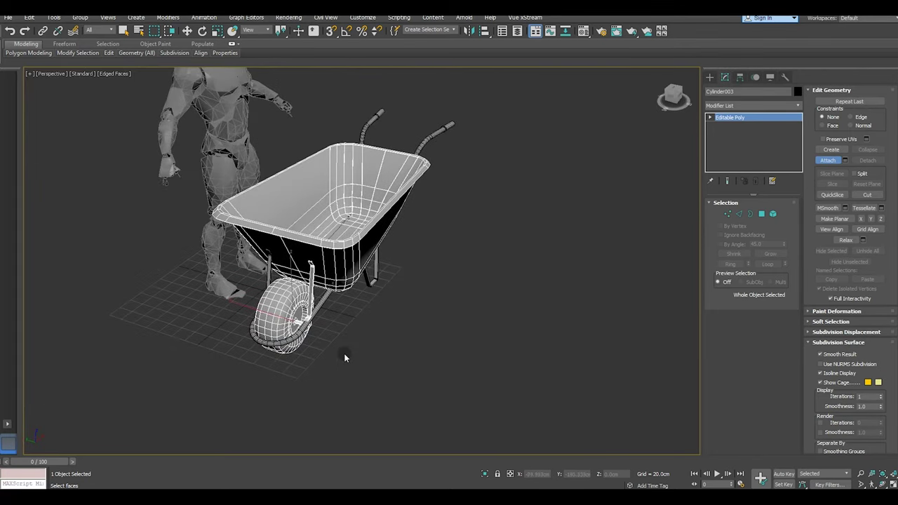
pyautogui.click(420, 145)
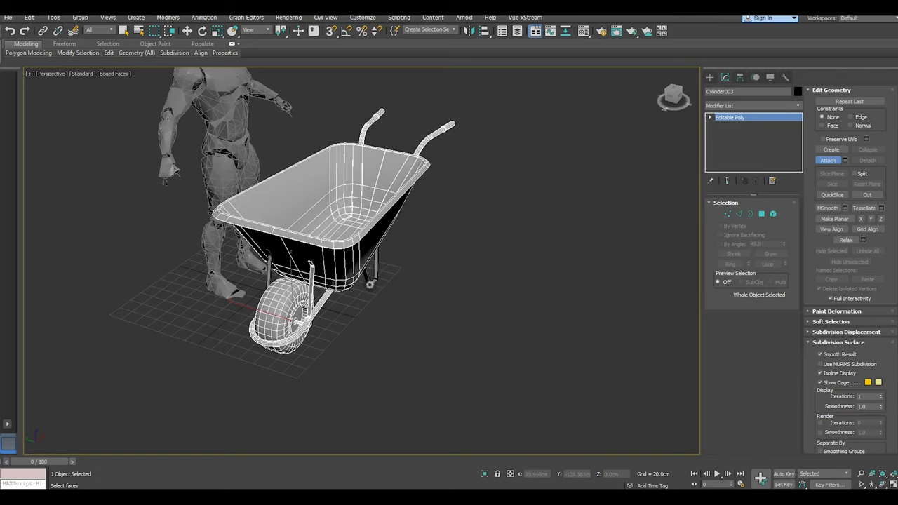
pyautogui.keyDown('alt'); pyautogui.moveTo(438, 256); pyautogui.dragTo(497, 222, button='middle'); pyautogui.keyUp('alt')
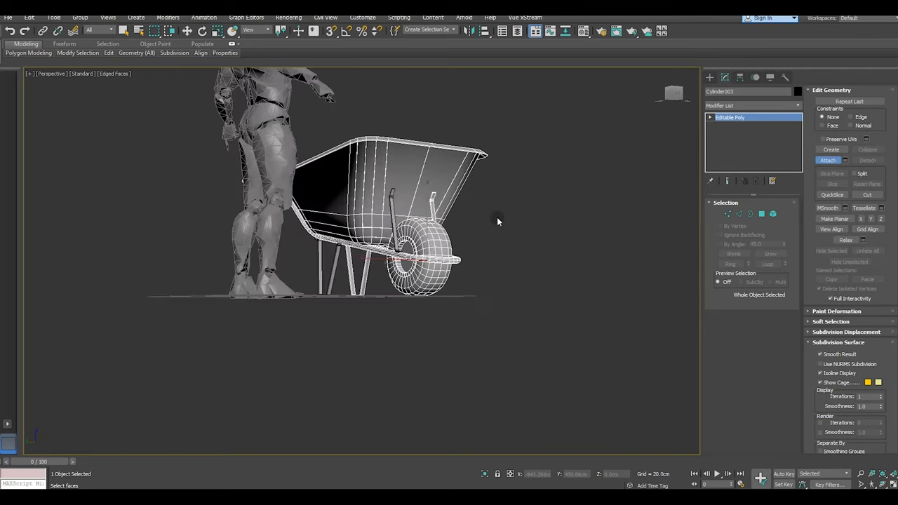
# Delete the separate handle Line007 and the stand legs, then reselect Cylinder003.
pyautogui.rightClick(525, 249)
pyautogui.click(393, 223)
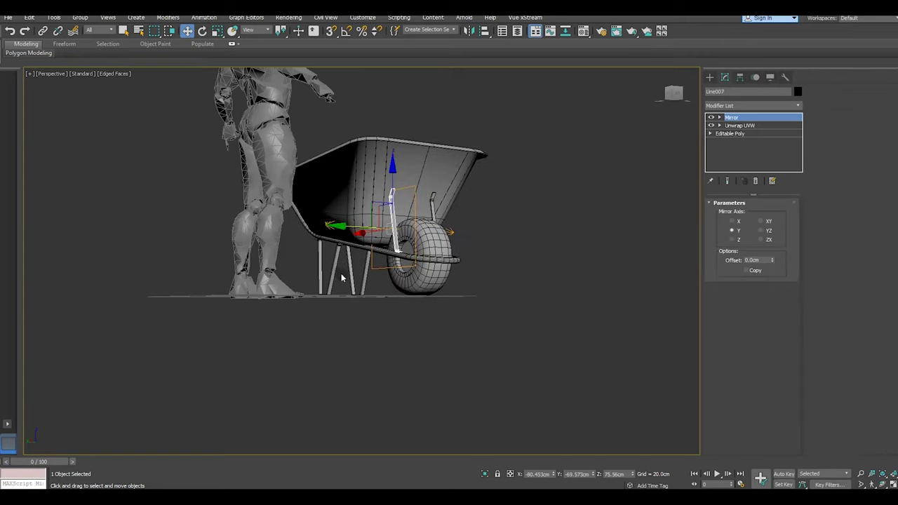
pyautogui.keyDown('ctrl'); pyautogui.click(332, 272); pyautogui.keyUp('ctrl')
pyautogui.press('Delete')
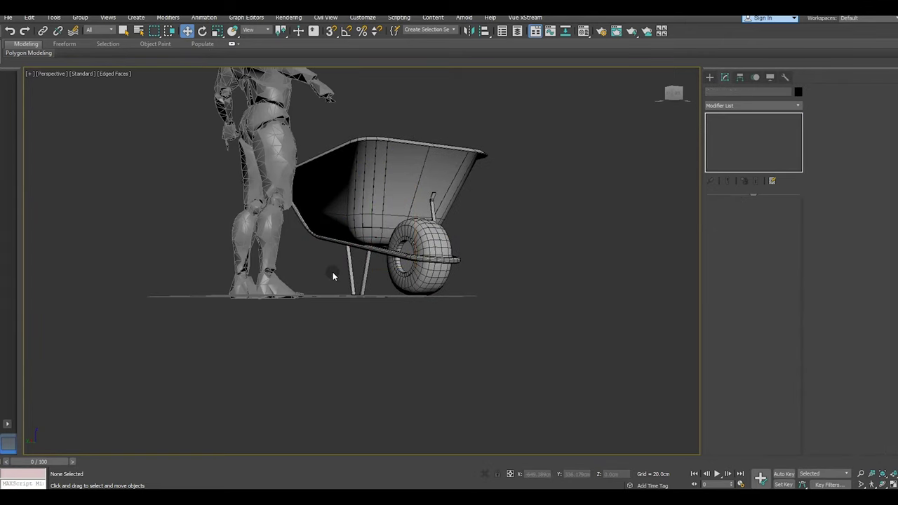
pyautogui.click(407, 248)
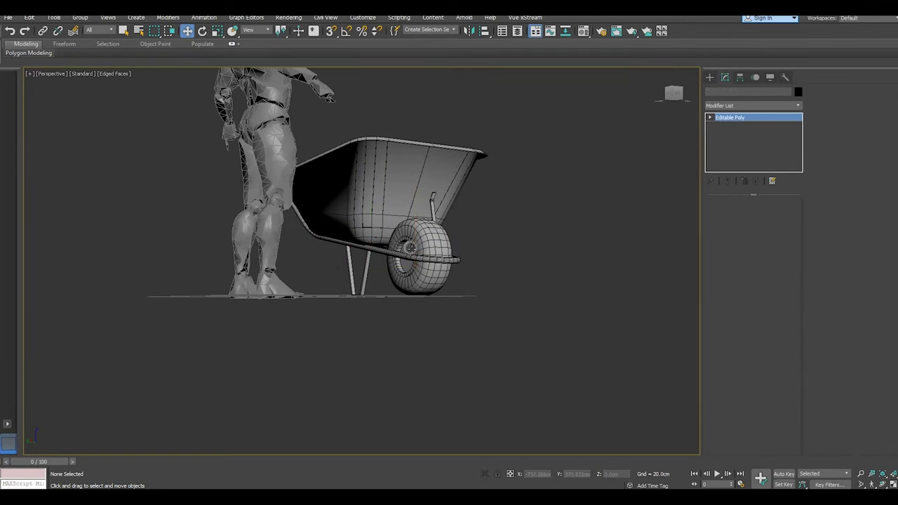
pyautogui.moveTo(407, 248)
pyautogui.keyDown('alt'); pyautogui.mouseDown(button='middle')
pyautogui.moveTo(440, 316)
pyautogui.moveTo(346, 320)
pyautogui.mouseUp(button='middle'); pyautogui.keyUp('alt')
# Add Unwrap UVW to Cylinder003, open the UV Editor and select all faces.
pyautogui.click(793, 106)
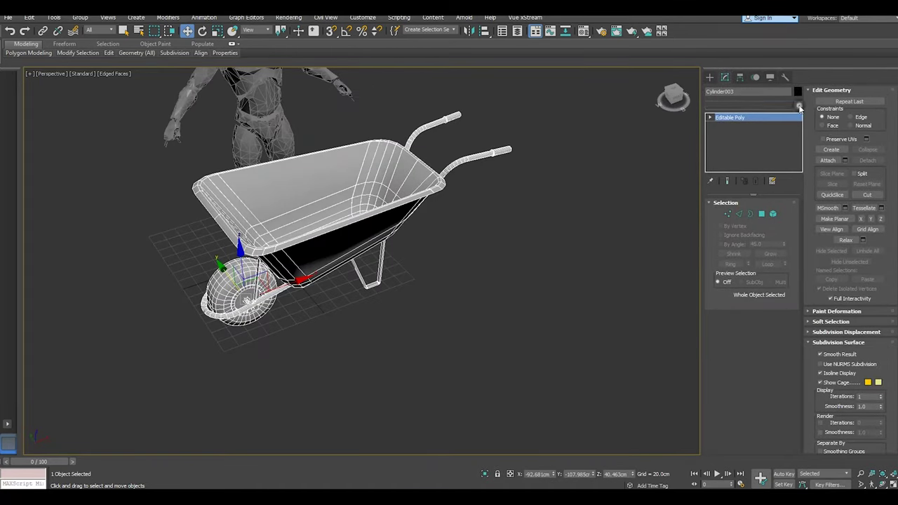
pyautogui.scroll(-15, 735, 351)
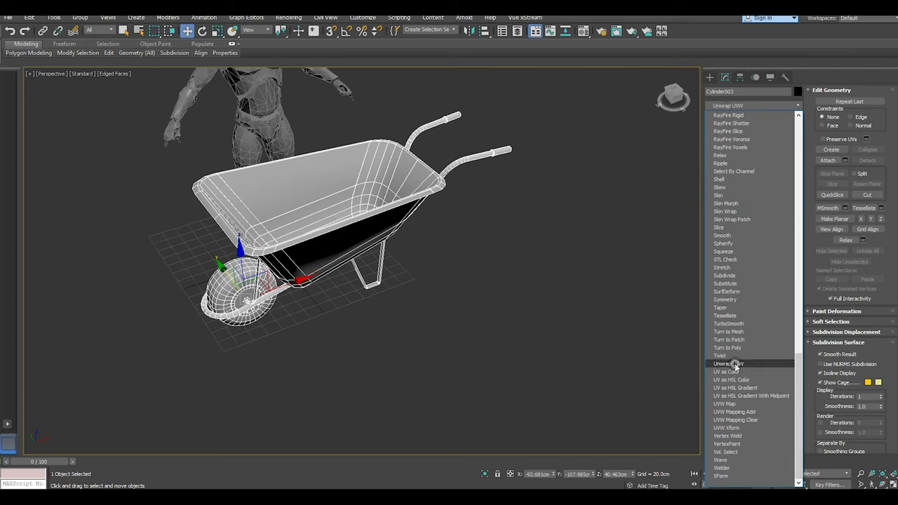
pyautogui.click(735, 364)
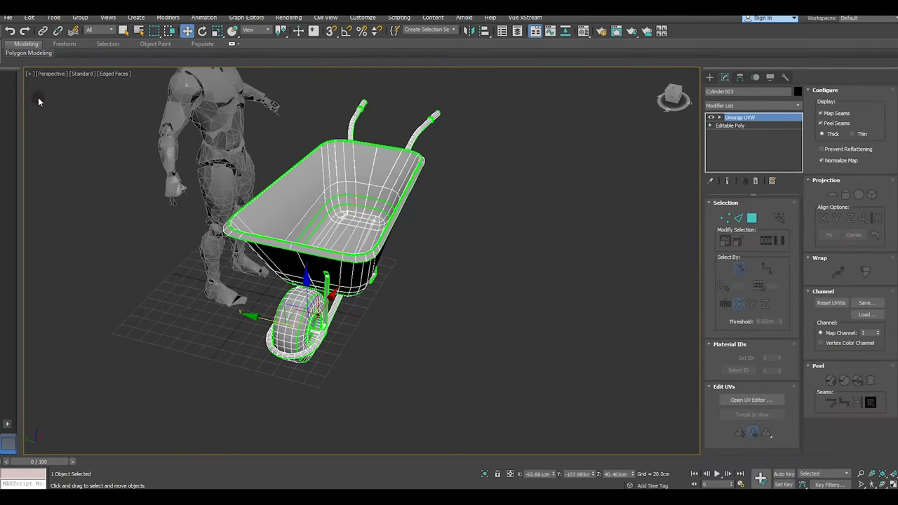
pyautogui.click(748, 400)
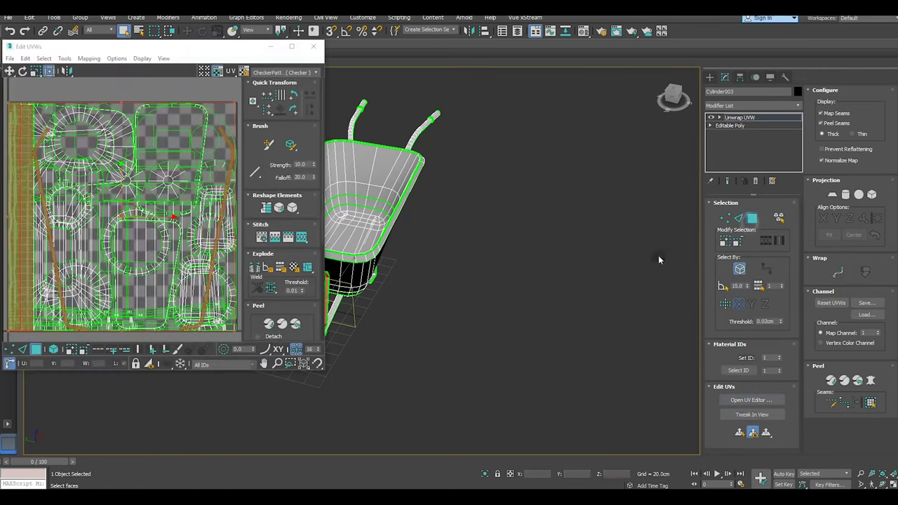
pyautogui.press('z')
pyautogui.scroll(-5, 56, 159)
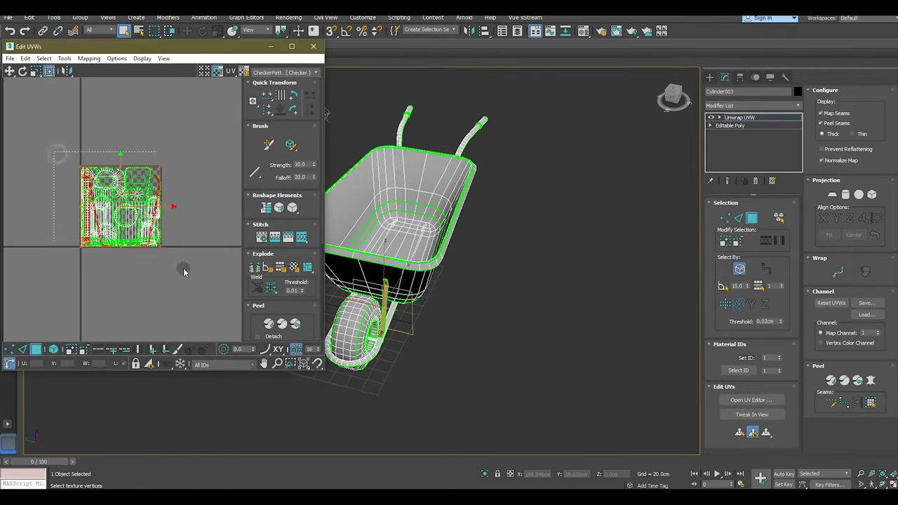
pyautogui.hotkey('ctrl', 'a')
pyautogui.keyDown('alt'); pyautogui.moveTo(442, 326); pyautogui.dragTo(269, 105, button='middle'); pyautogui.keyUp('alt')
# Apply the Checker pattern background and pack all islands via Arrange Elements.
pyautogui.click(268, 76)
pyautogui.click(265, 81)
pyautogui.click(269, 73)
pyautogui.click(264, 86)
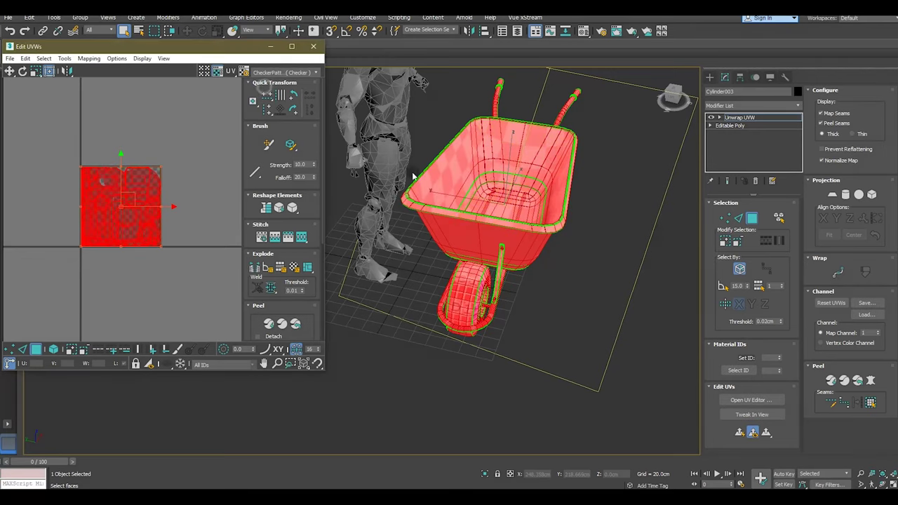
pyautogui.keyDown('alt'); pyautogui.moveTo(414, 176); pyautogui.dragTo(330, 239, button='middle'); pyautogui.keyUp('alt')
pyautogui.scroll(5, 322, 252)
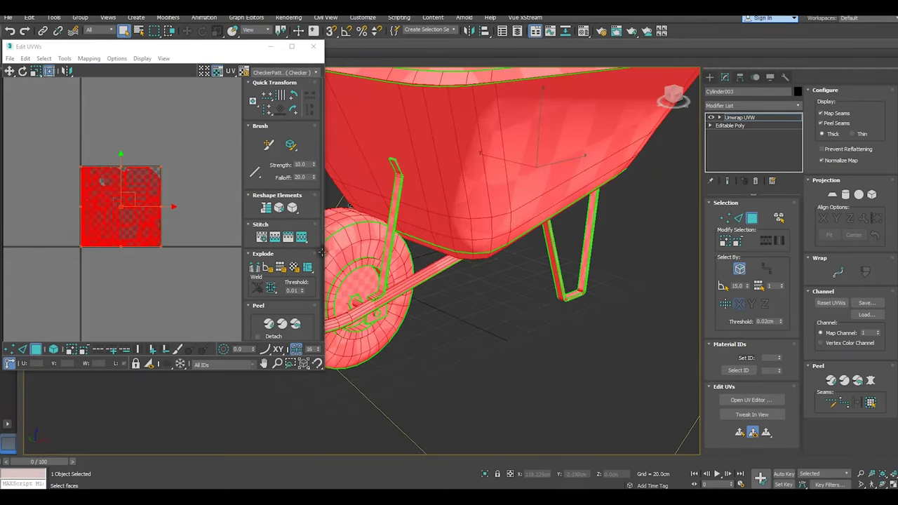
pyautogui.click(257, 305)
pyautogui.click(255, 338)
# Redo the UV pack with Normalize Clusters so all islands fit the 0–1 tile.
pyautogui.click(130, 127)
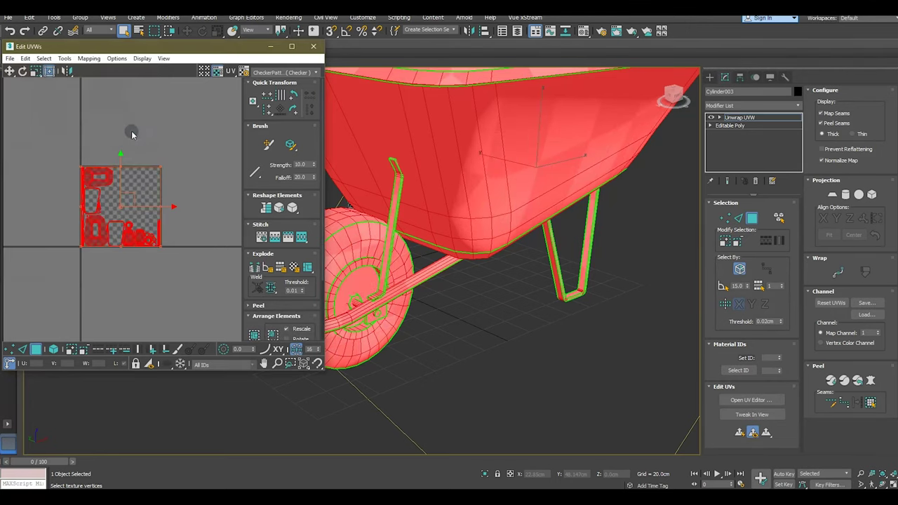
pyautogui.click(5, 32)
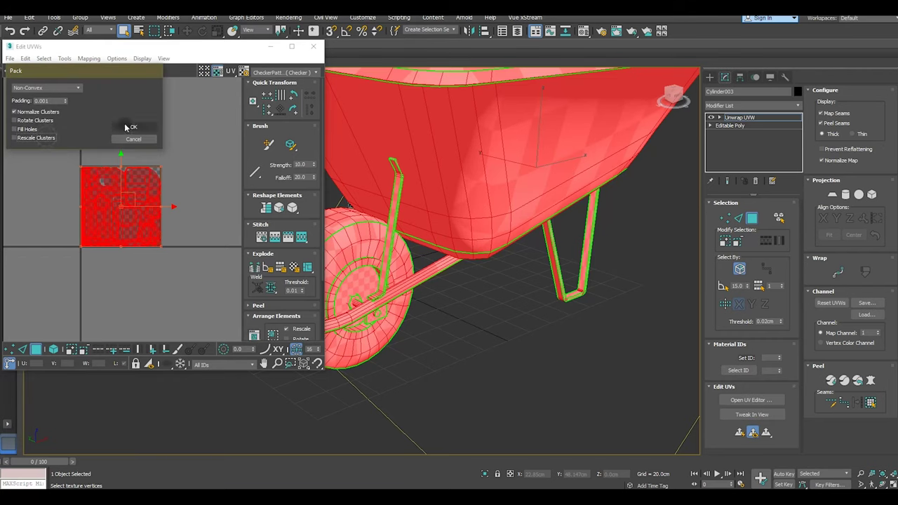
pyautogui.click(126, 126)
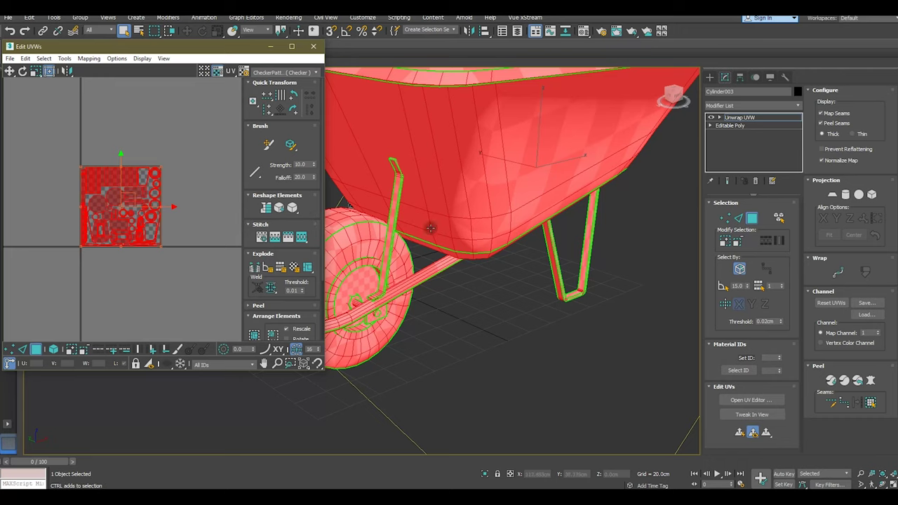
pyautogui.moveTo(419, 242)
pyautogui.keyDown('alt'); pyautogui.mouseDown(button='middle')
pyautogui.moveTo(466, 241)
pyautogui.moveTo(437, 258)
pyautogui.moveTo(414, 231)
pyautogui.mouseUp(button='middle'); pyautogui.keyUp('alt')
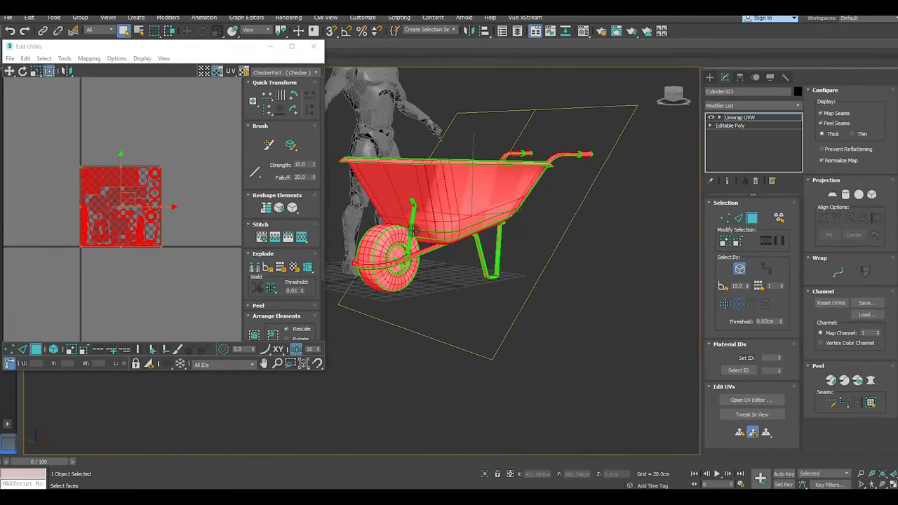
pyautogui.scroll(4, 101, 191)
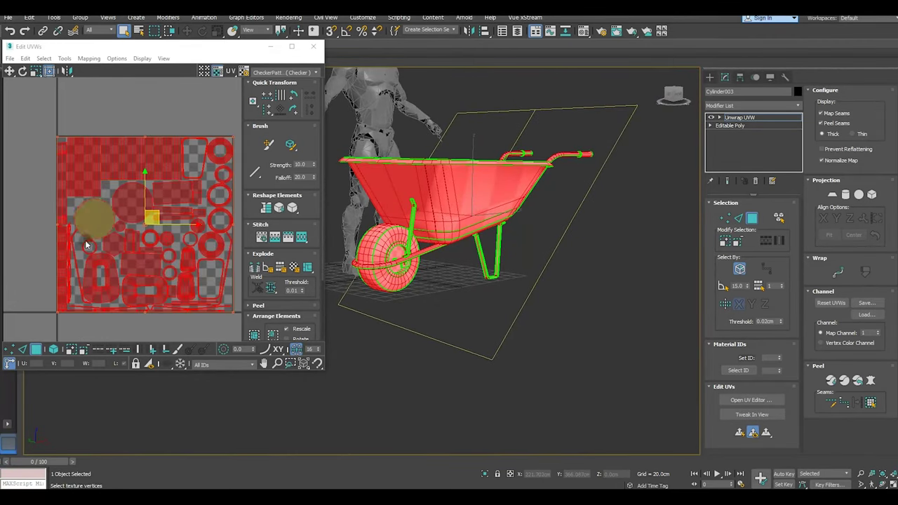
# Select the hexagonal hub face to check its island against the checker map.
pyautogui.click(36, 249)
pyautogui.scroll(5, 102, 225)
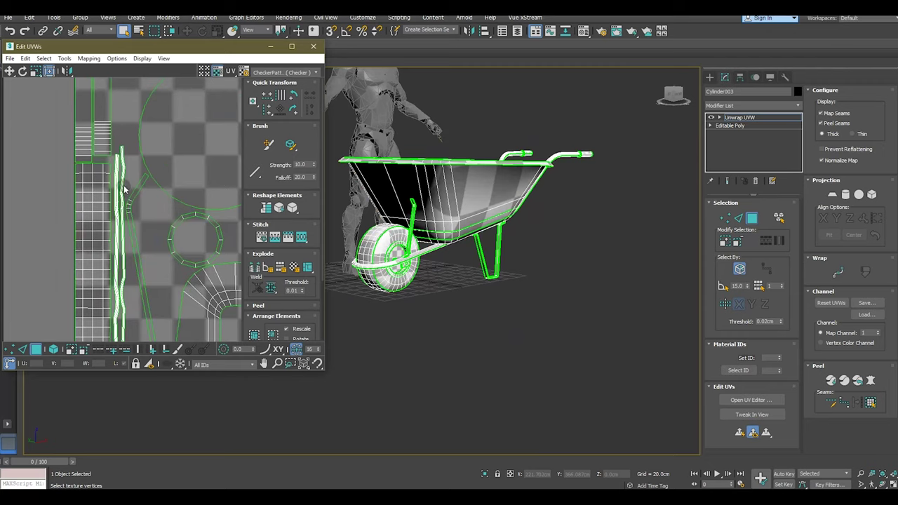
pyautogui.scroll(3, 125, 190)
pyautogui.scroll(-2, 107, 165)
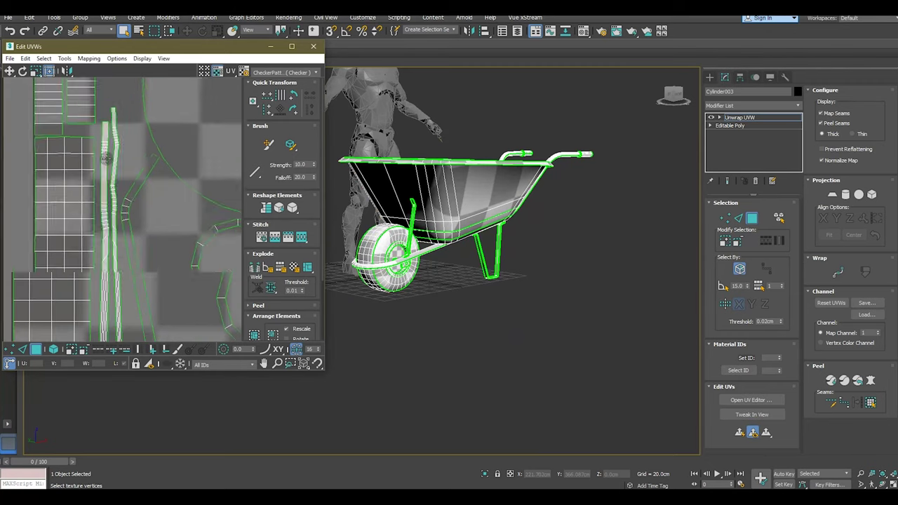
pyautogui.scroll(-2, 97, 162)
pyautogui.click(237, 221)
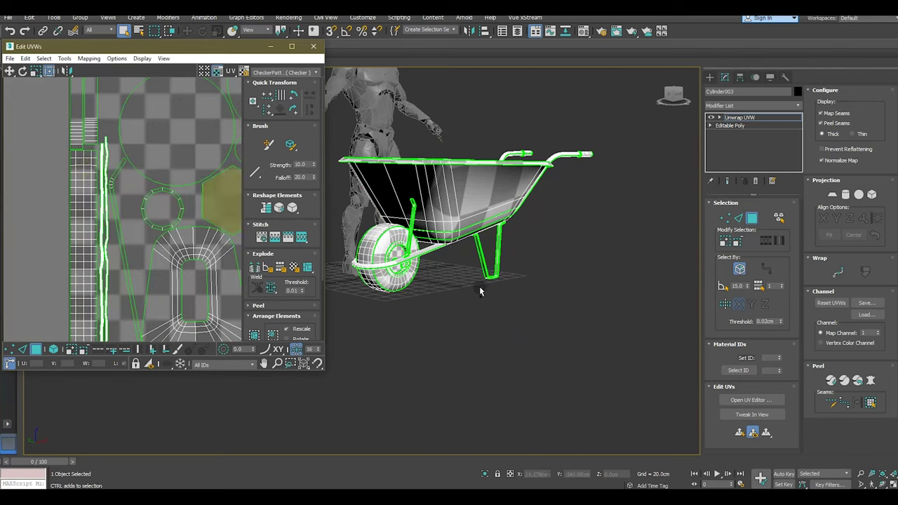
pyautogui.scroll(-2, 186, 260)
pyautogui.scroll(-2, 155, 261)
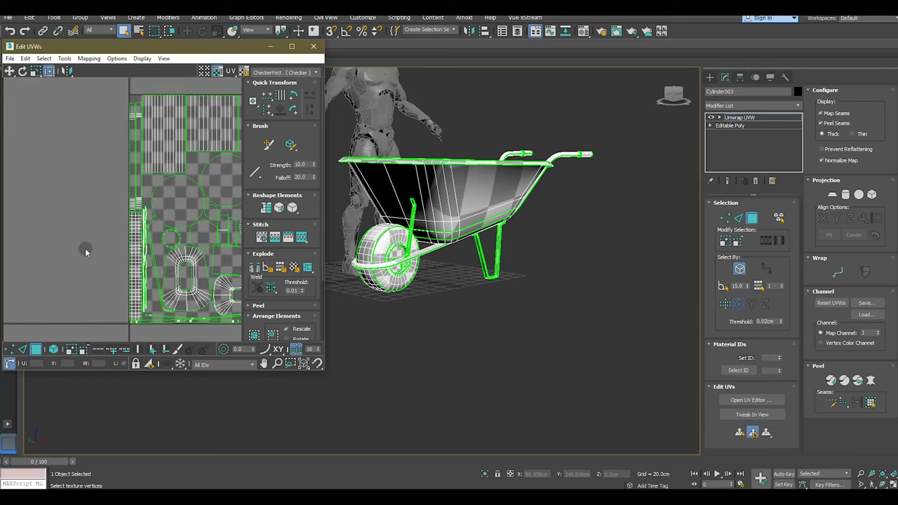
pyautogui.scroll(-2, 83, 255)
pyautogui.moveTo(463, 297); pyautogui.dragTo(443, 313, button='middle')
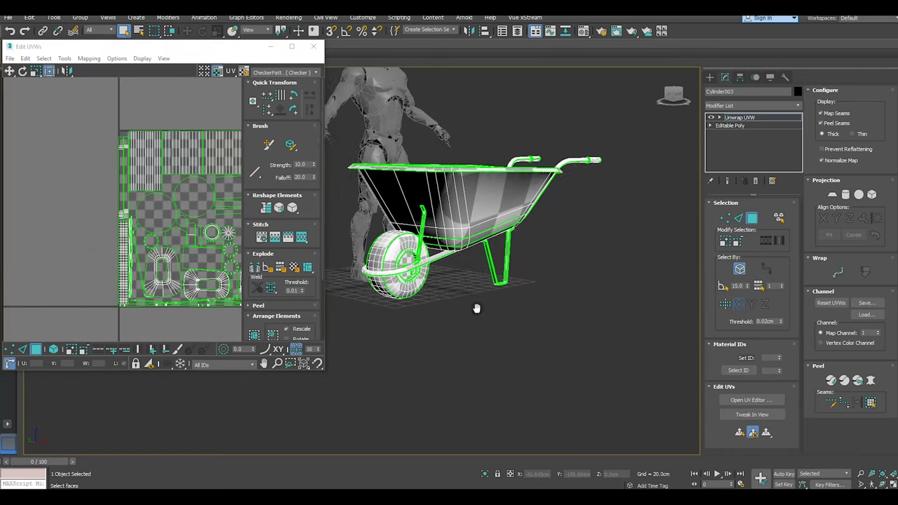
pyautogui.scroll(5, 421, 288)
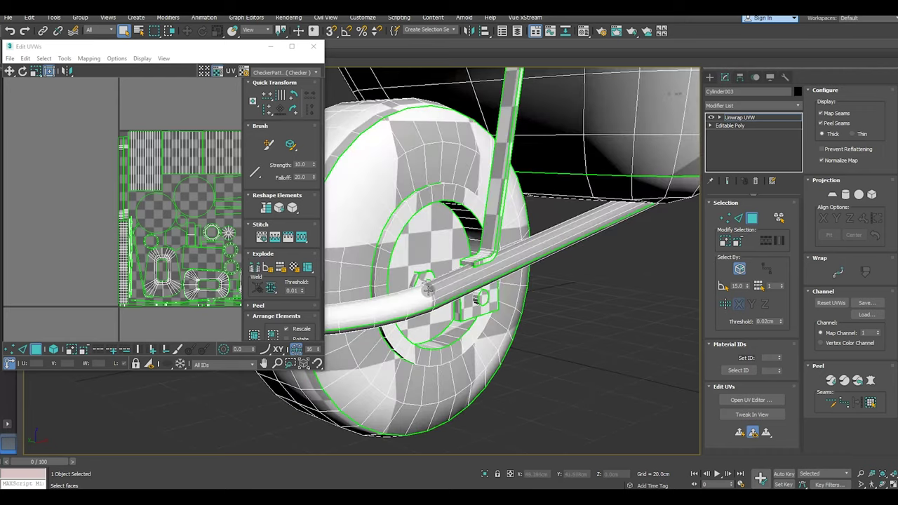
# Inspect a hub face beside the axle, then review the packed UV layout.
pyautogui.click(471, 303)
pyautogui.scroll(-2, 58, 260)
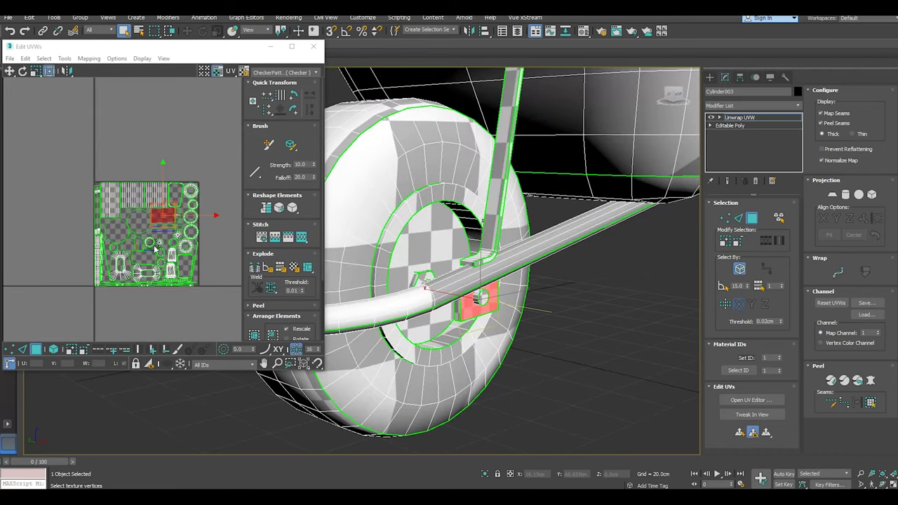
pyautogui.scroll(3, 156, 247)
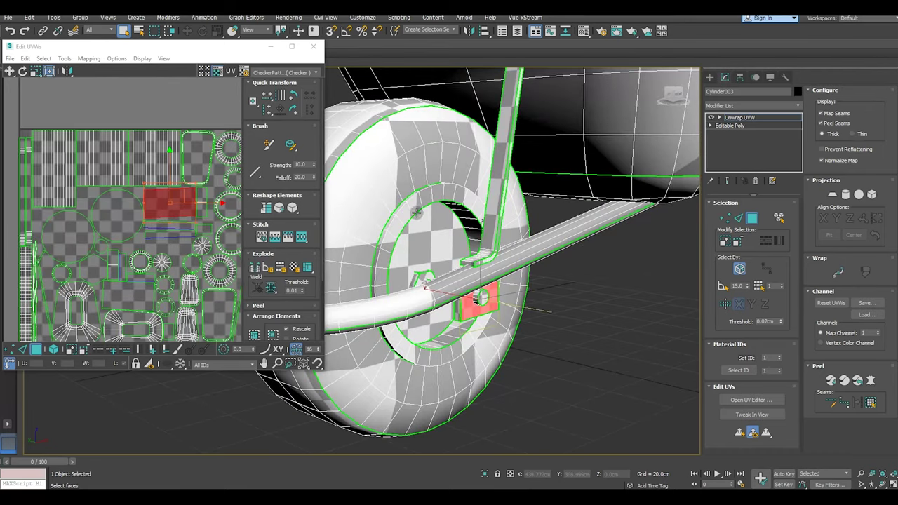
pyautogui.scroll(-3, 141, 196)
pyautogui.click(231, 254)
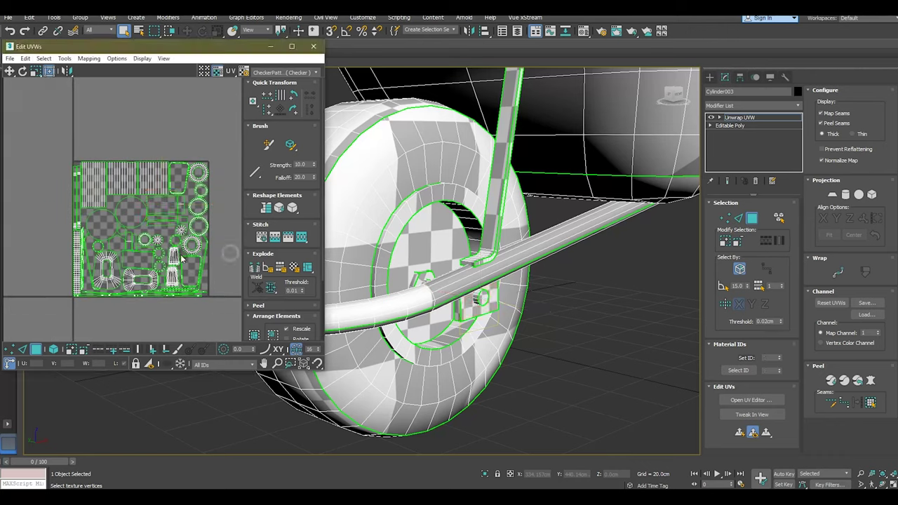
pyautogui.scroll(3, 62, 264)
pyautogui.scroll(2, 133, 278)
pyautogui.moveTo(100, 225); pyautogui.dragTo(40, 210, button='middle')
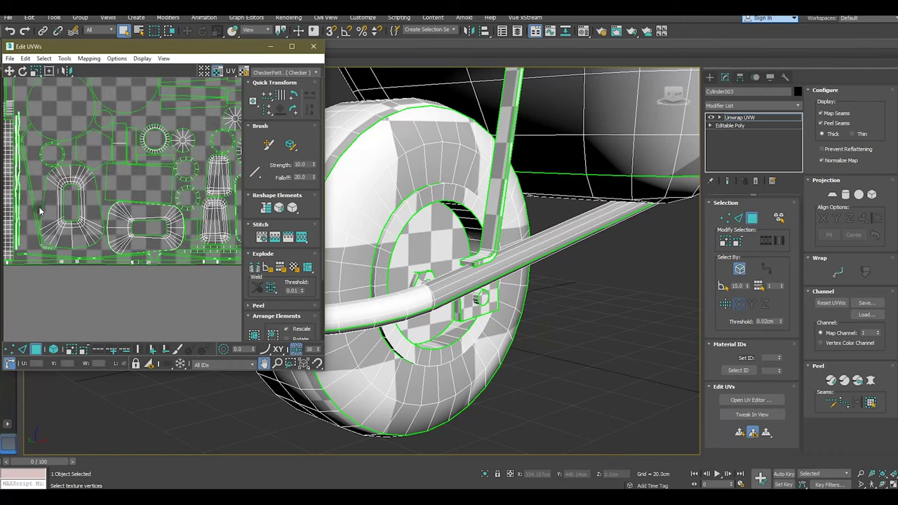
pyautogui.scroll(-2, 43, 229)
pyautogui.scroll(-3, 498, 334)
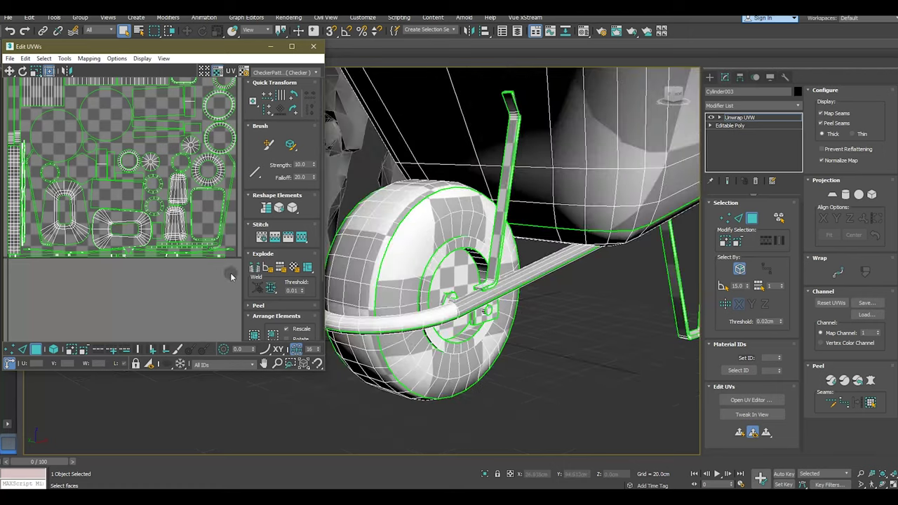
pyautogui.scroll(-2, 145, 281)
pyautogui.scroll(-1, 140, 283)
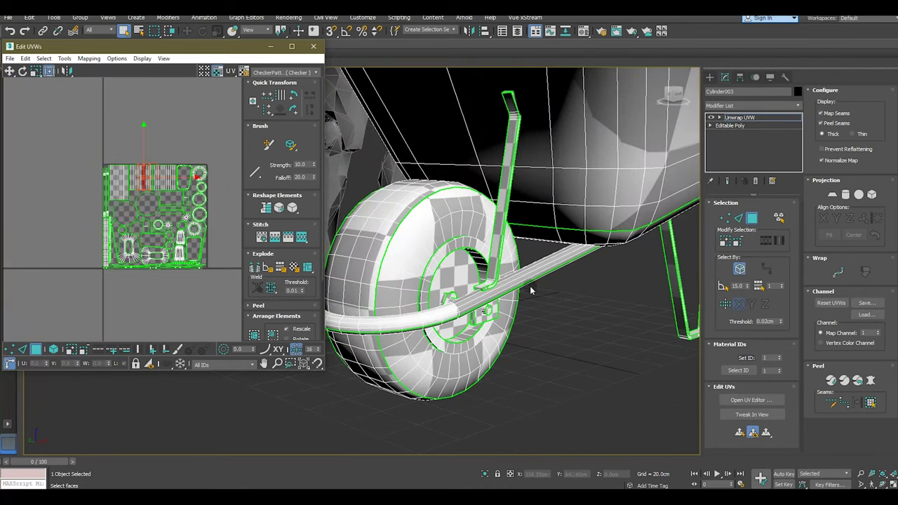
pyautogui.scroll(-4, 565, 309)
pyautogui.keyDown('alt'); pyautogui.moveTo(565, 309); pyautogui.dragTo(513, 280, button='middle'); pyautogui.keyUp('alt')
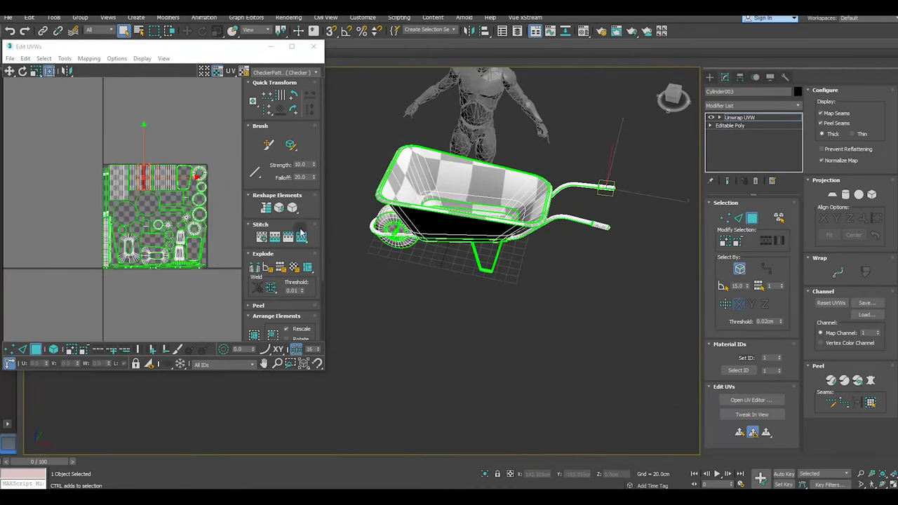
pyautogui.click(188, 140)
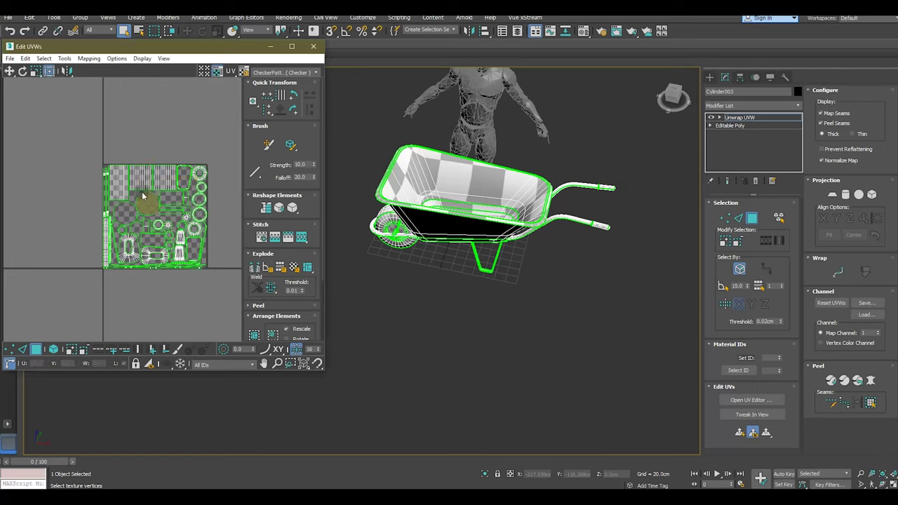
pyautogui.scroll(3, 143, 196)
pyautogui.click(104, 174)
pyautogui.scroll(6, 595, 229)
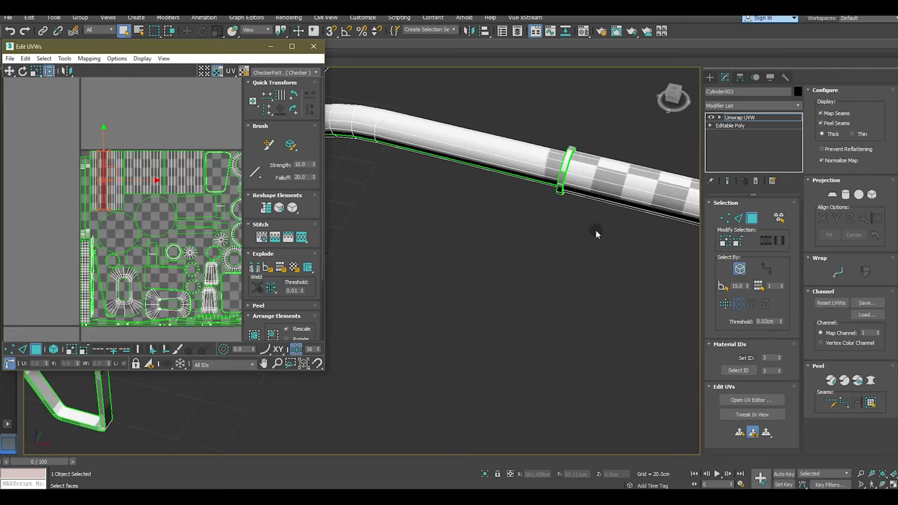
pyautogui.scroll(-4, 595, 230)
pyautogui.moveTo(543, 236)
pyautogui.keyDown('alt'); pyautogui.mouseDown(button='middle')
pyautogui.moveTo(448, 218)
pyautogui.moveTo(569, 215)
pyautogui.mouseUp(button='middle'); pyautogui.keyUp('alt')
pyautogui.scroll(-3, 449, 218)
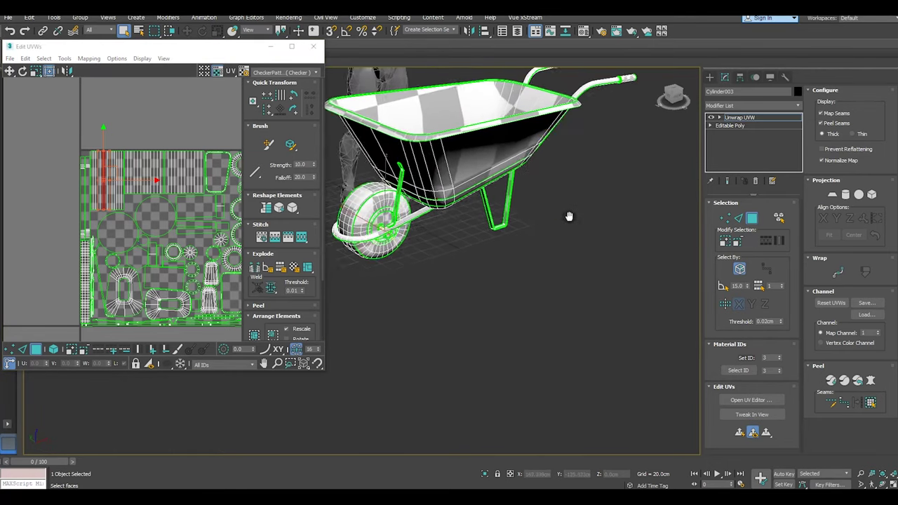
pyautogui.scroll(1, 576, 217)
pyautogui.scroll(4, 428, 229)
pyautogui.scroll(2, 430, 233)
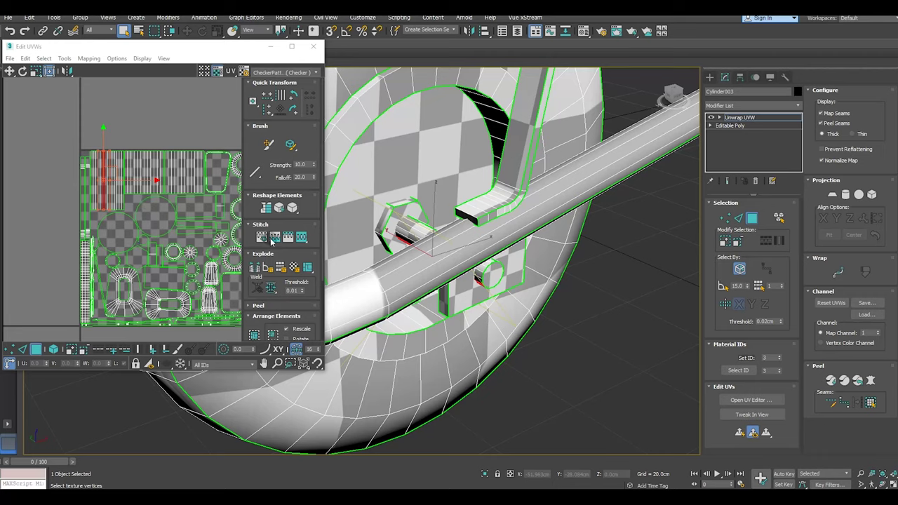
pyautogui.click(145, 123)
pyautogui.click(160, 182)
pyautogui.click(56, 349)
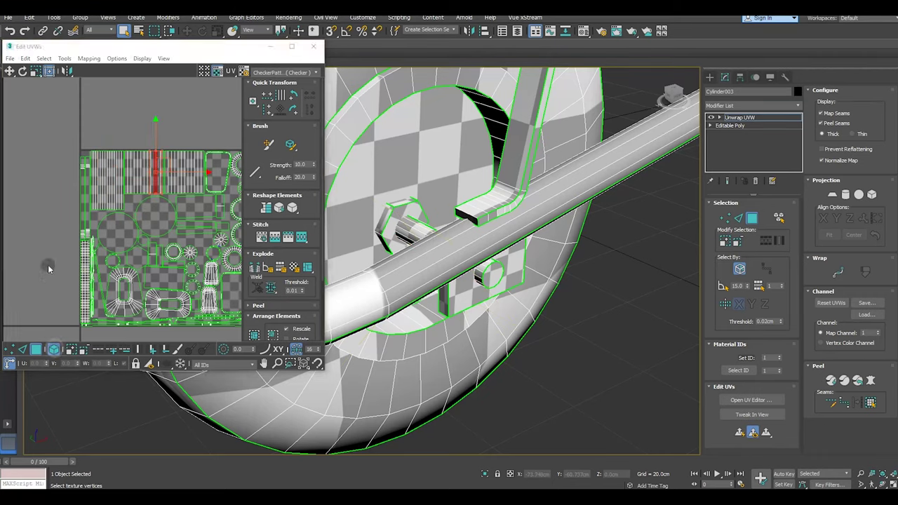
pyautogui.click(107, 180)
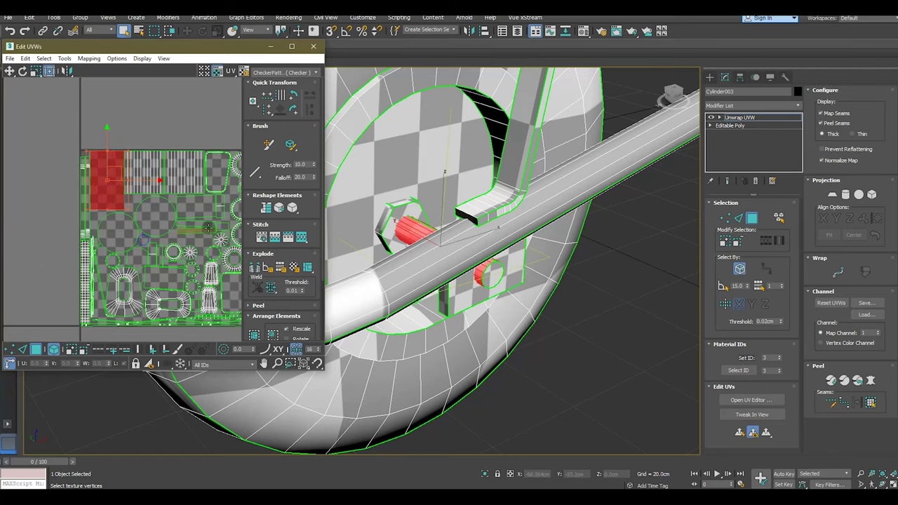
pyautogui.scroll(-5, 421, 281)
pyautogui.click(553, 182)
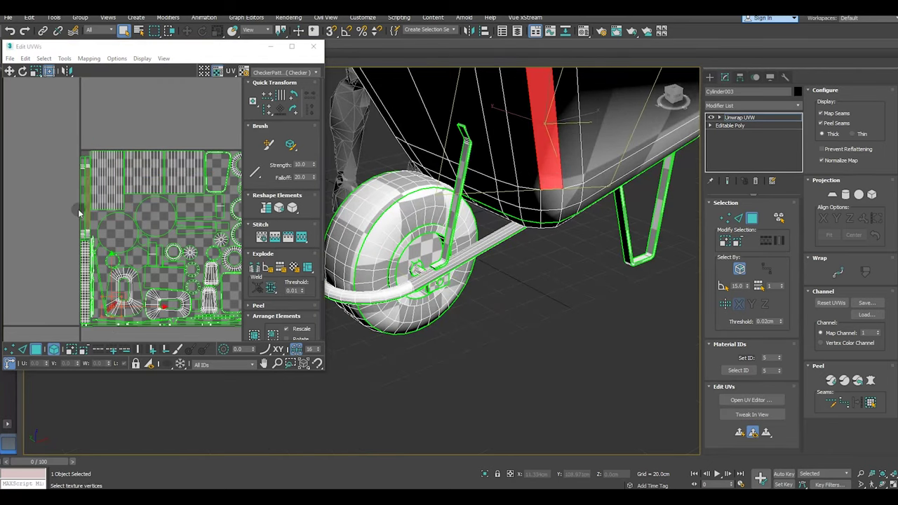
pyautogui.scroll(-1, 74, 220)
pyautogui.scroll(-2, 75, 220)
pyautogui.scroll(3, 123, 302)
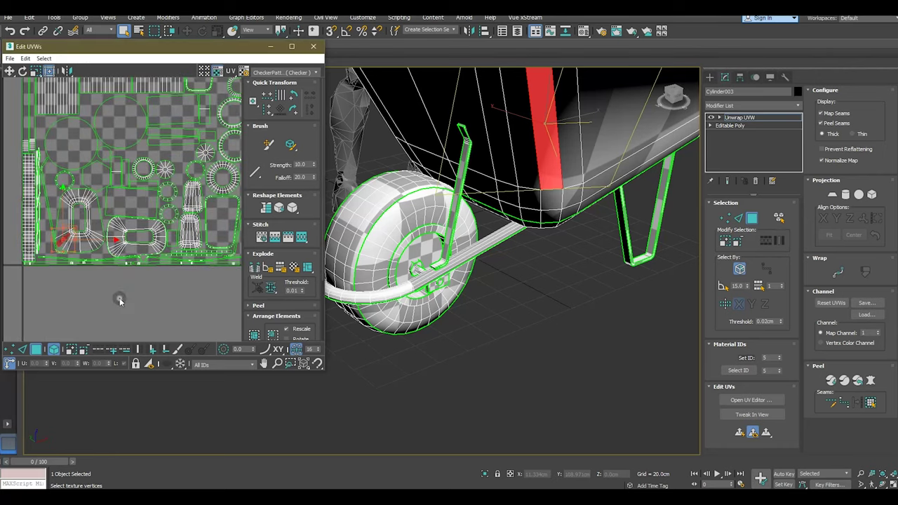
pyautogui.click(121, 300)
pyautogui.scroll(2, 128, 251)
pyautogui.scroll(-2, 178, 318)
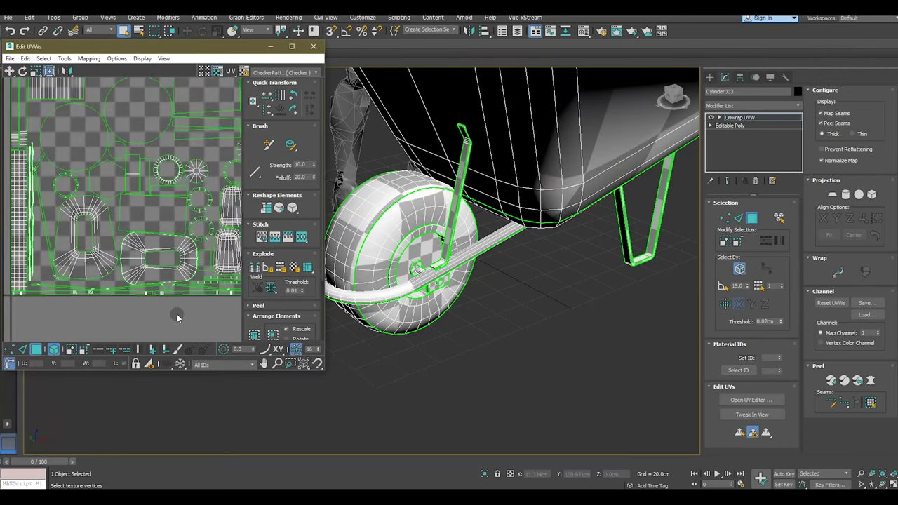
pyautogui.click(138, 109)
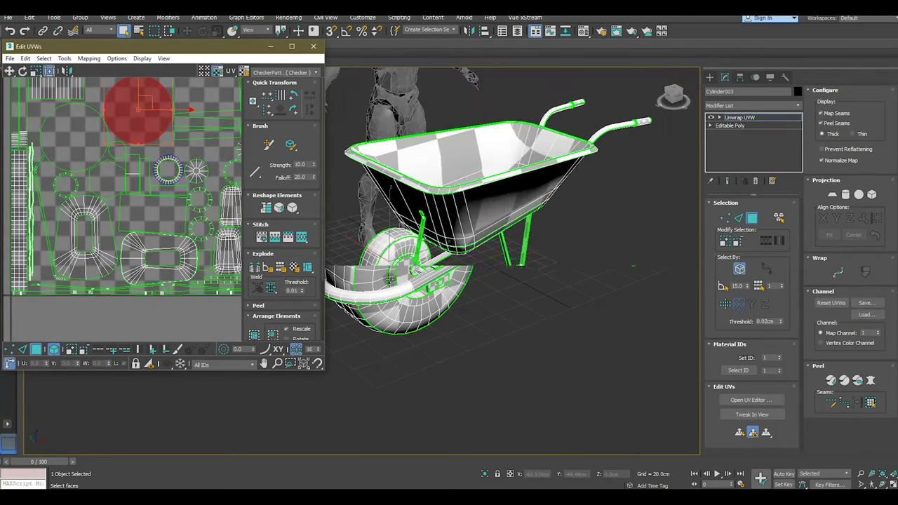
pyautogui.keyDown('alt'); pyautogui.moveTo(408, 272); pyautogui.dragTo(464, 279, button='middle'); pyautogui.keyUp('alt')
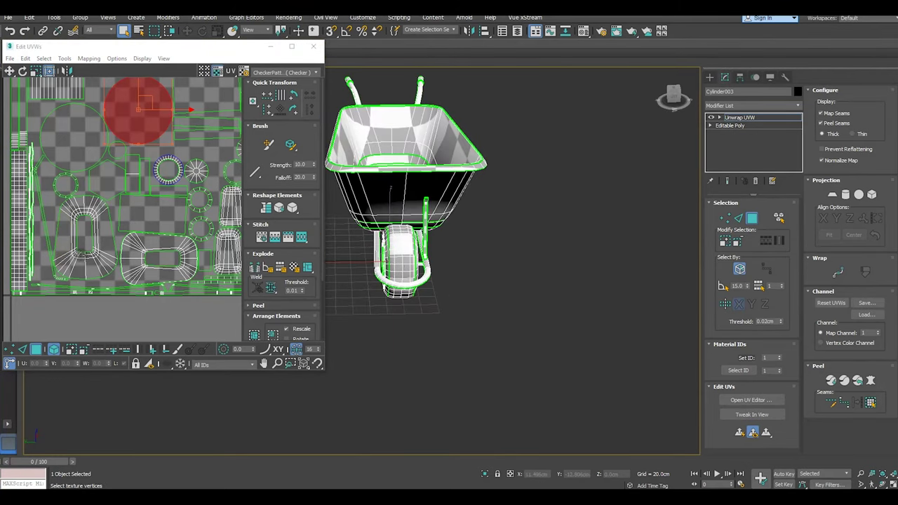
# Select the U-shaped bucket island and review its faces against the checker.
pyautogui.click(78, 258)
pyautogui.keyDown('alt'); pyautogui.moveTo(443, 276); pyautogui.dragTo(653, 223, button='middle'); pyautogui.keyUp('alt')
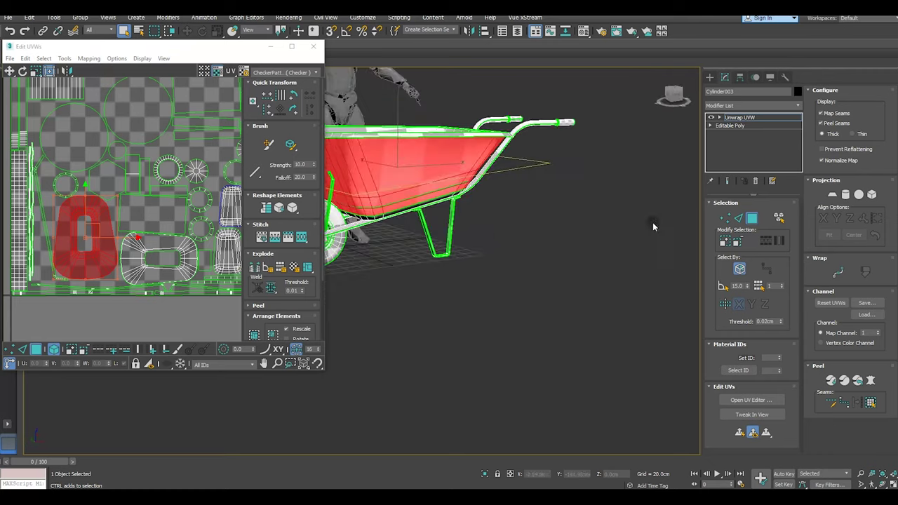
pyautogui.click(623, 279)
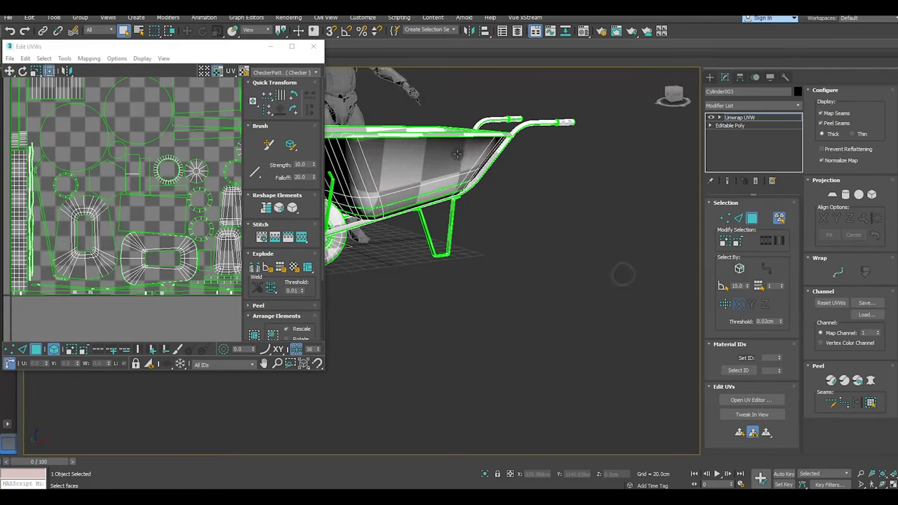
pyautogui.click(421, 176)
pyautogui.scroll(-3, 93, 271)
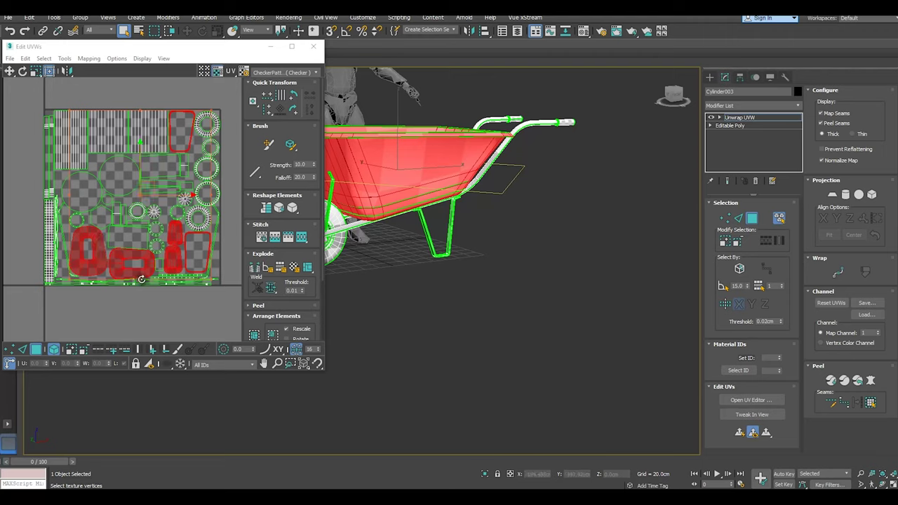
pyautogui.moveTo(444, 279)
pyautogui.keyDown('alt'); pyautogui.mouseDown(button='middle')
pyautogui.moveTo(481, 287)
pyautogui.moveTo(451, 327)
pyautogui.moveTo(524, 311)
pyautogui.moveTo(544, 285)
pyautogui.moveTo(505, 290)
pyautogui.mouseUp(button='middle'); pyautogui.keyUp('alt')
# Deselect all faces and close the Edit UVWs window.
pyautogui.click(182, 324)
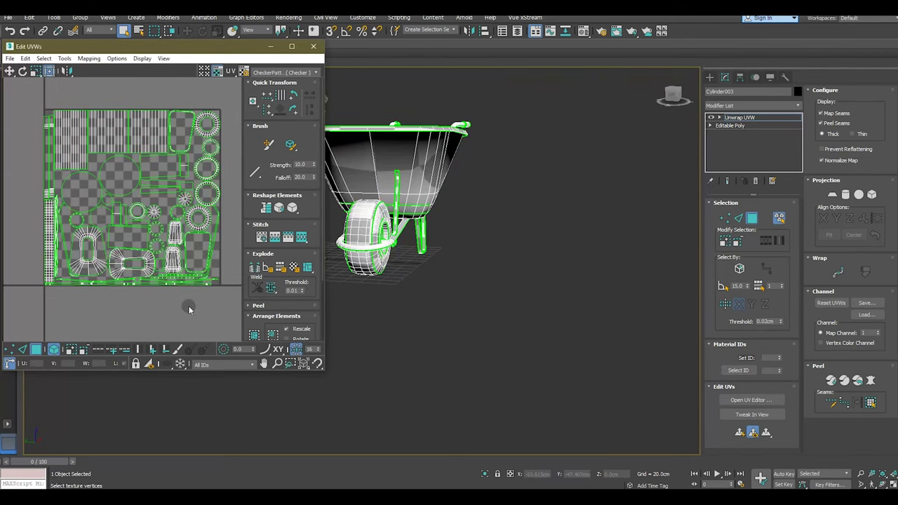
pyautogui.moveTo(401, 326)
pyautogui.keyDown('alt'); pyautogui.mouseDown(button='middle')
pyautogui.moveTo(475, 342)
pyautogui.moveTo(447, 356)
pyautogui.moveTo(330, 208)
pyautogui.mouseUp(button='middle'); pyautogui.keyUp('alt')
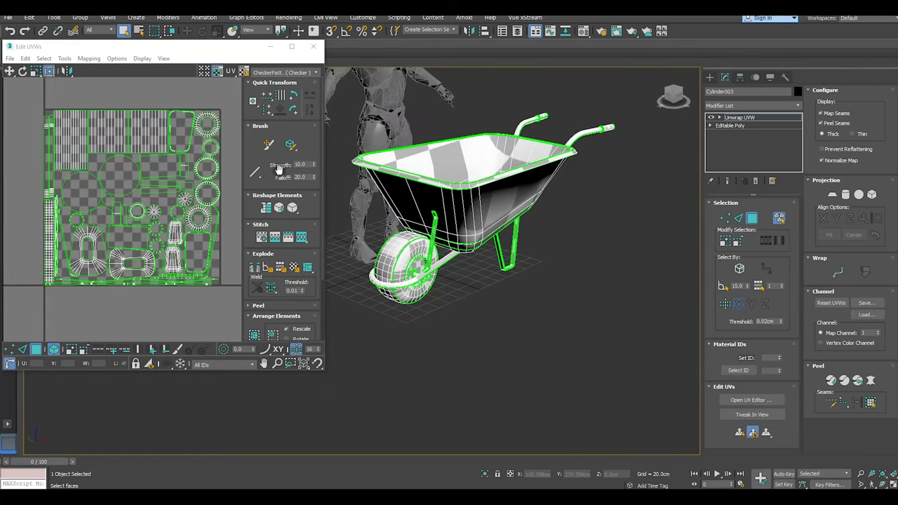
pyautogui.click(313, 47)
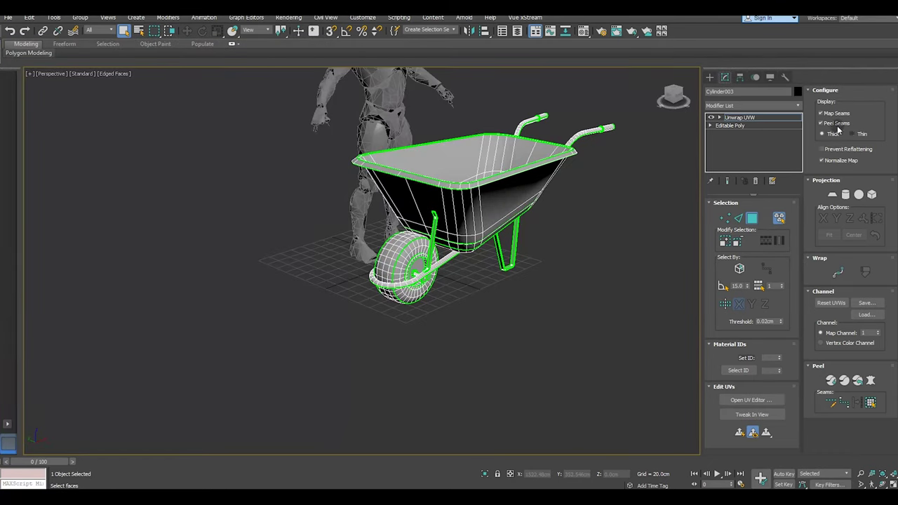
# Exit the unwrap sub-object mode and Collapse All so only Editable Poly remains.
pyautogui.click(756, 119)
pyautogui.click(188, 30)
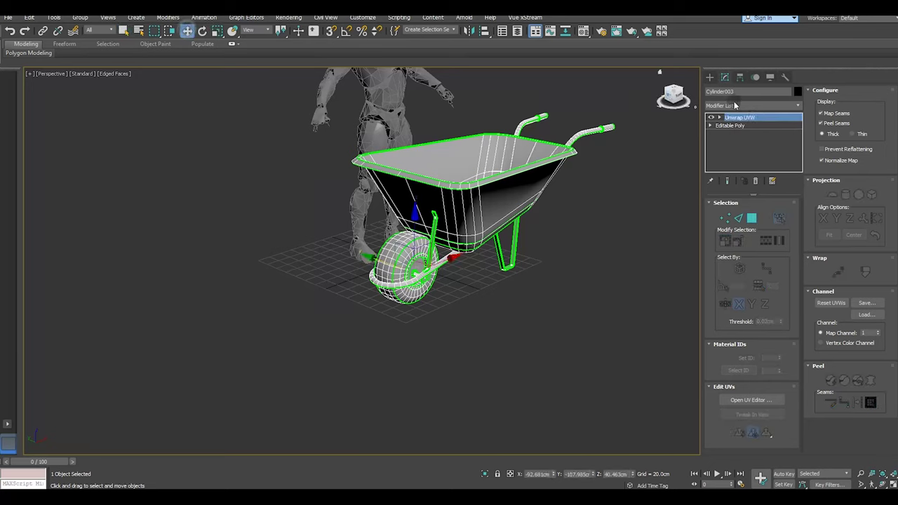
pyautogui.rightClick(743, 127)
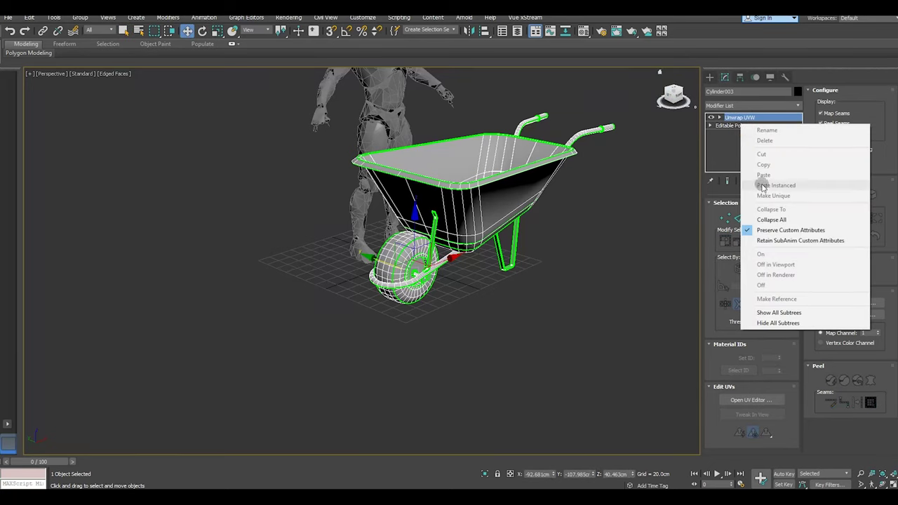
pyautogui.click(772, 220)
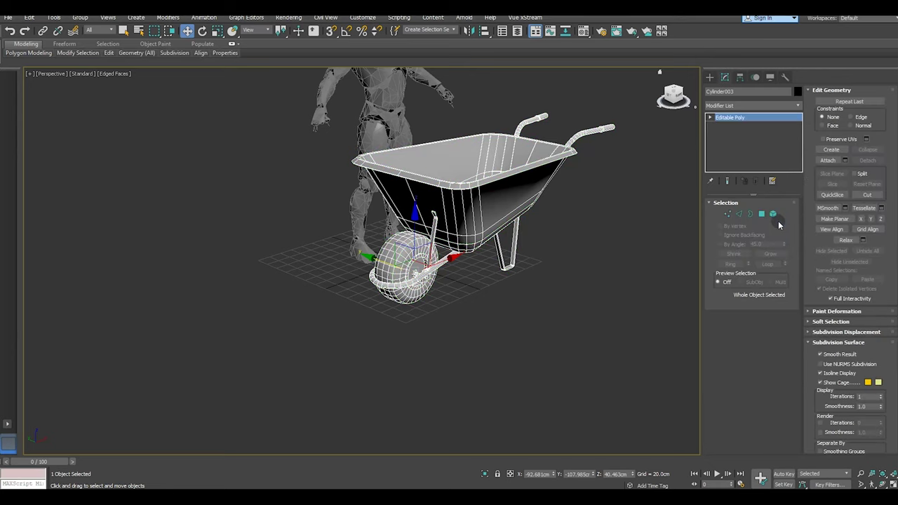
pyautogui.click(773, 215)
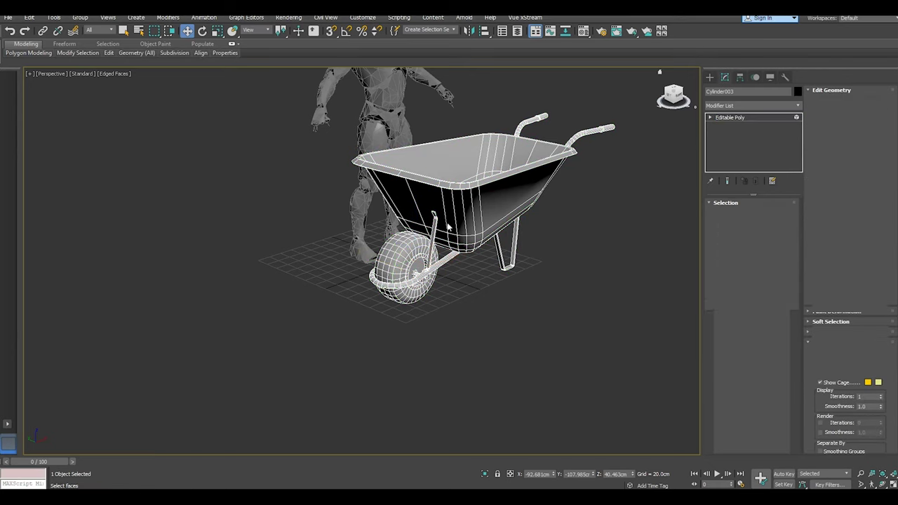
# Shift-move the strut beside the wheel to clone it as a new element.
pyautogui.keyDown('alt'); pyautogui.moveTo(583, 267); pyautogui.dragTo(421, 257, button='middle'); pyautogui.keyUp('alt')
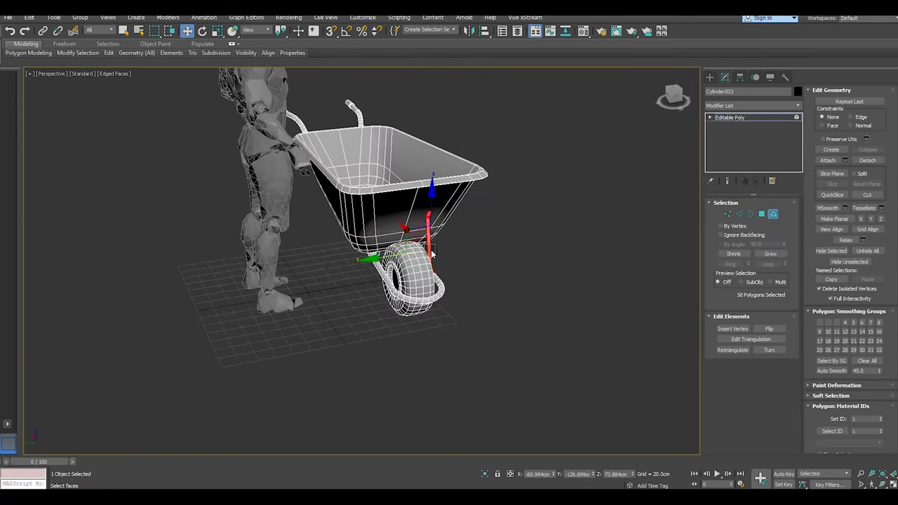
pyautogui.scroll(3, 425, 259)
pyautogui.scroll(2, 426, 261)
pyautogui.keyDown('shift'); pyautogui.moveTo(435, 259); pyautogui.dragTo(295, 264); pyautogui.keyUp('shift')
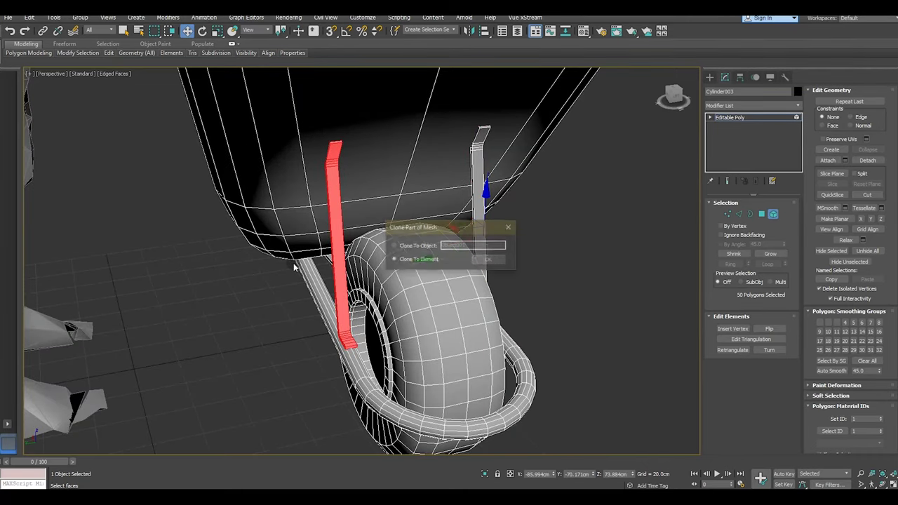
pyautogui.click(475, 260)
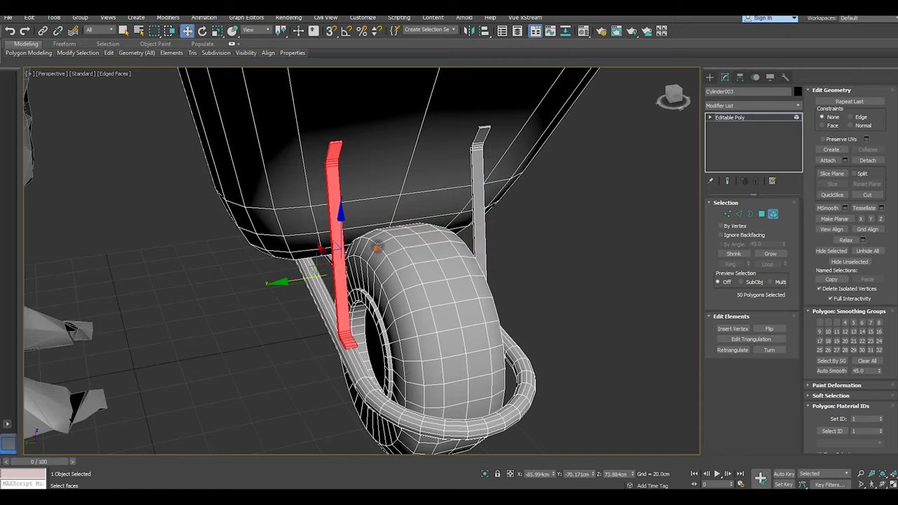
# Orbit underneath the wheelbarrow and select its pair of legs.
pyautogui.keyDown('alt'); pyautogui.moveTo(377, 248); pyautogui.dragTo(391, 245, button='middle'); pyautogui.keyUp('alt')
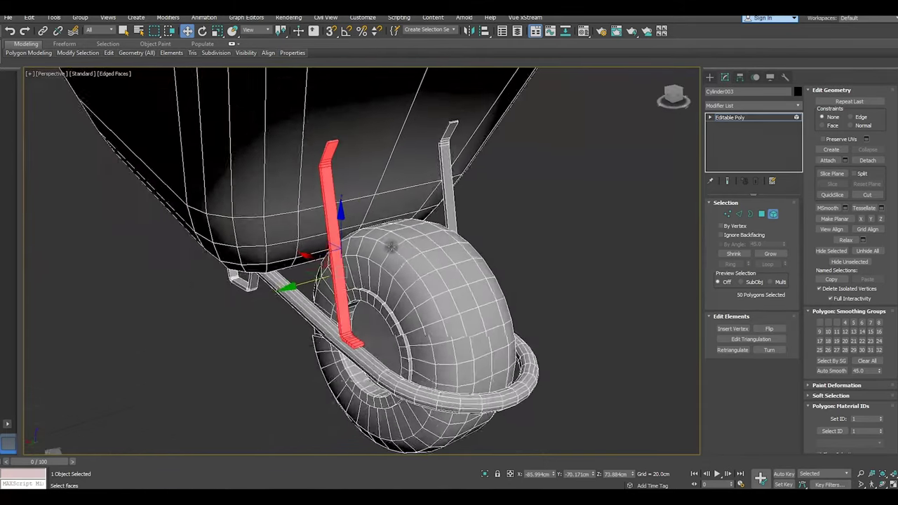
pyautogui.scroll(-5, 391, 245)
pyautogui.scroll(-3, 391, 245)
pyautogui.keyDown('alt'); pyautogui.moveTo(390, 245); pyautogui.dragTo(411, 398, button='middle'); pyautogui.keyUp('alt')
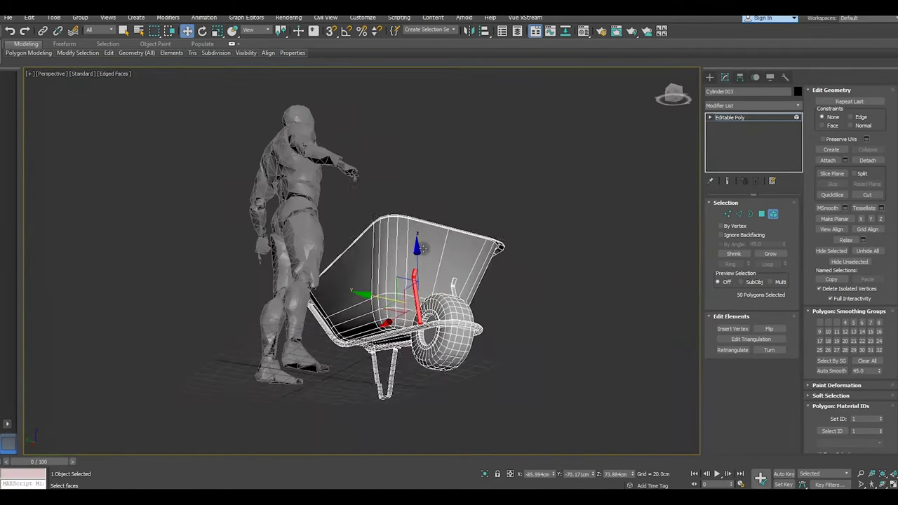
pyautogui.click(365, 417)
pyautogui.click(411, 391)
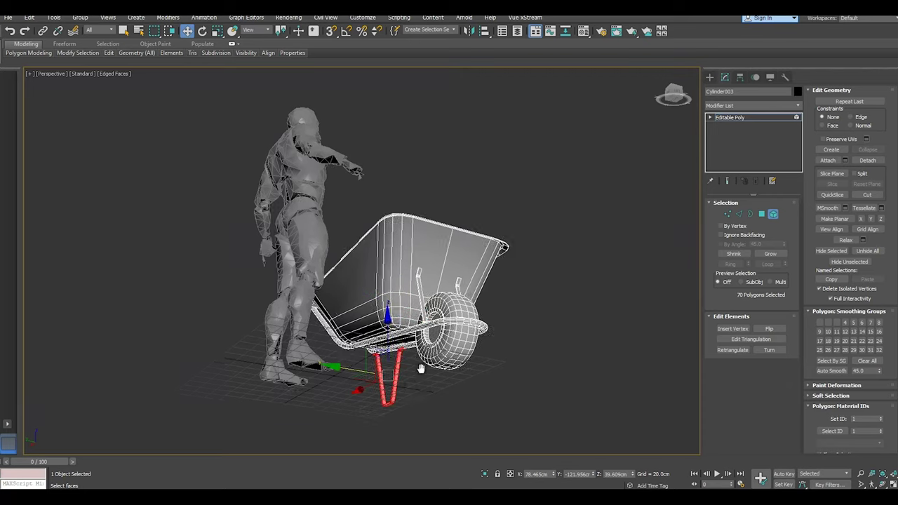
pyautogui.keyDown('alt'); pyautogui.moveTo(411, 391); pyautogui.dragTo(424, 303, button='middle'); pyautogui.keyUp('alt')
pyautogui.scroll(2, 424, 304)
pyautogui.click(11, 32)
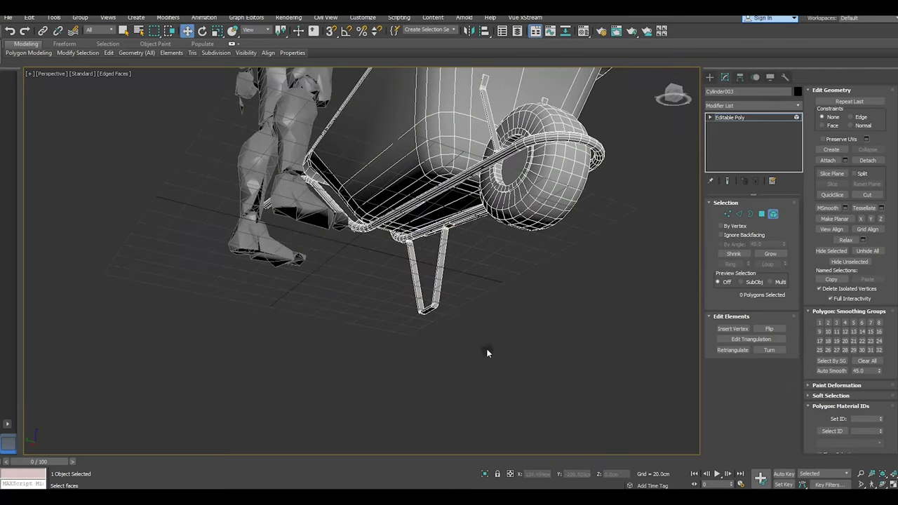
pyautogui.moveTo(441, 325); pyautogui.dragTo(453, 299)
# Clone the legs as a new element with Clone To Element and nudge the copy.
pyautogui.keyDown('shift'); pyautogui.moveTo(382, 255); pyautogui.dragTo(338, 237); pyautogui.keyUp('shift')
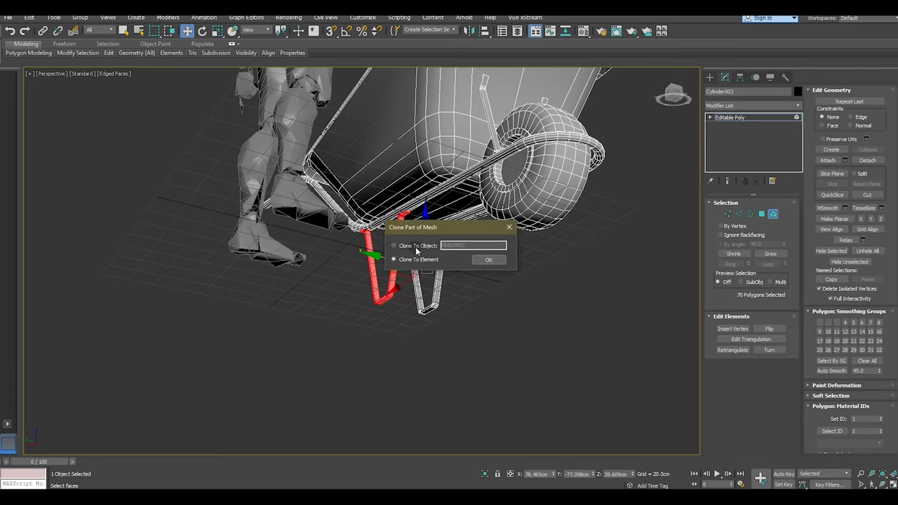
pyautogui.click(483, 259)
pyautogui.scroll(5, 380, 249)
pyautogui.scroll(5, 381, 248)
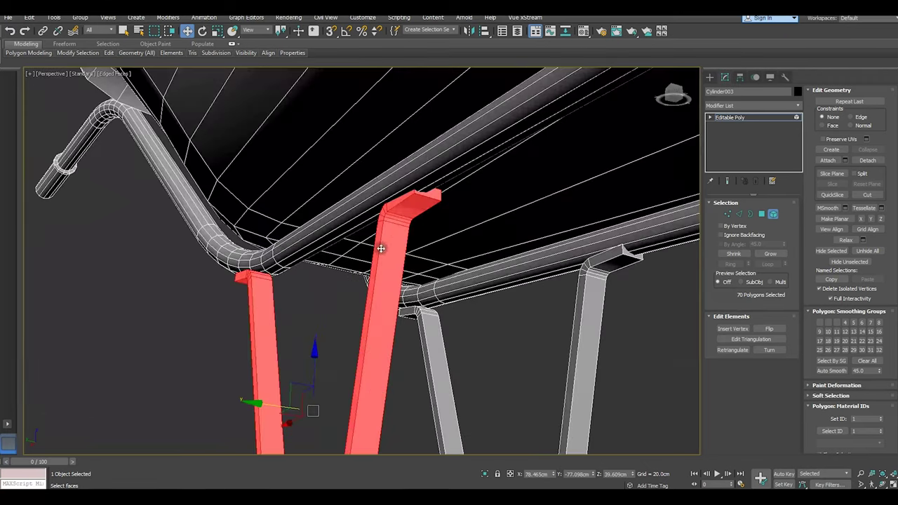
pyautogui.moveTo(266, 407); pyautogui.dragTo(263, 406)
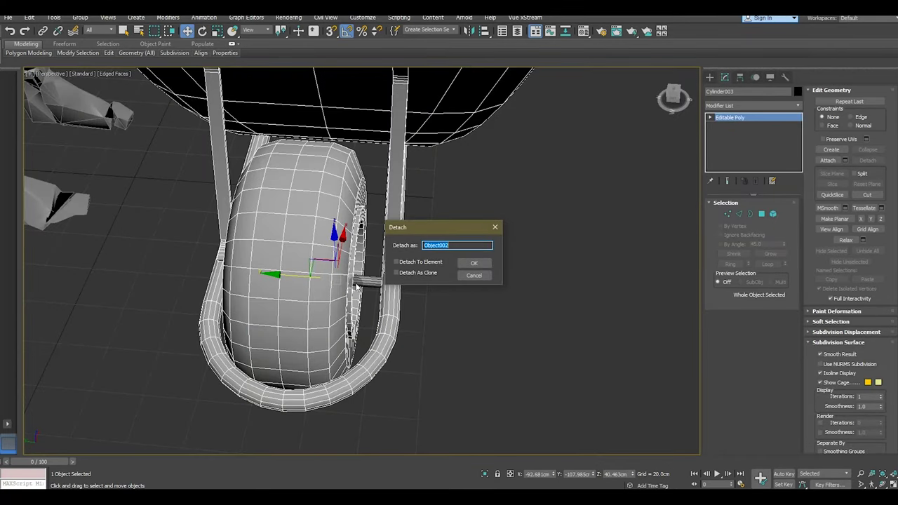
# Detach the wheel element from Cylinder003 as Object002.
pyautogui.click(473, 263)
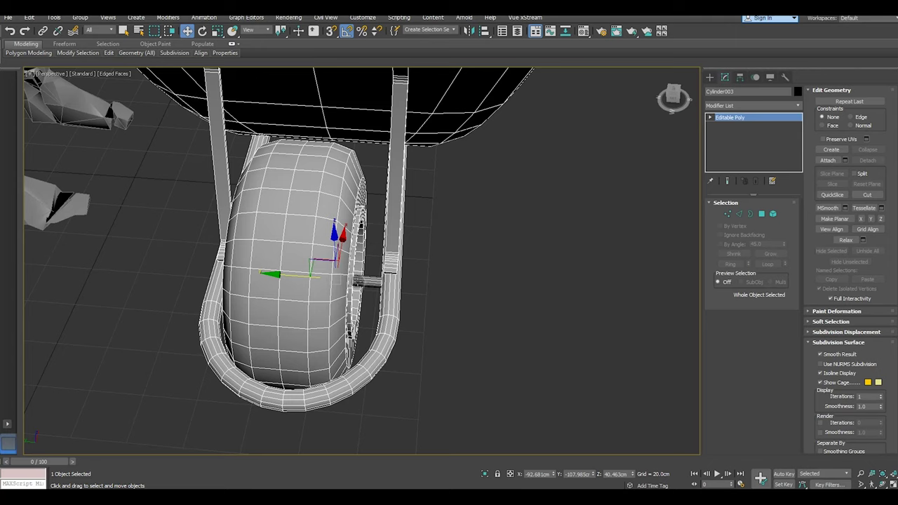
pyautogui.click(773, 214)
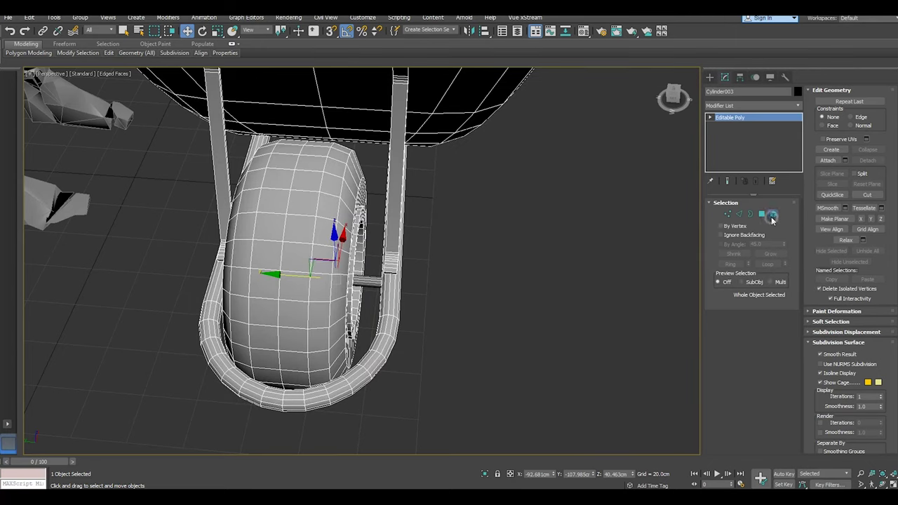
pyautogui.click(307, 260)
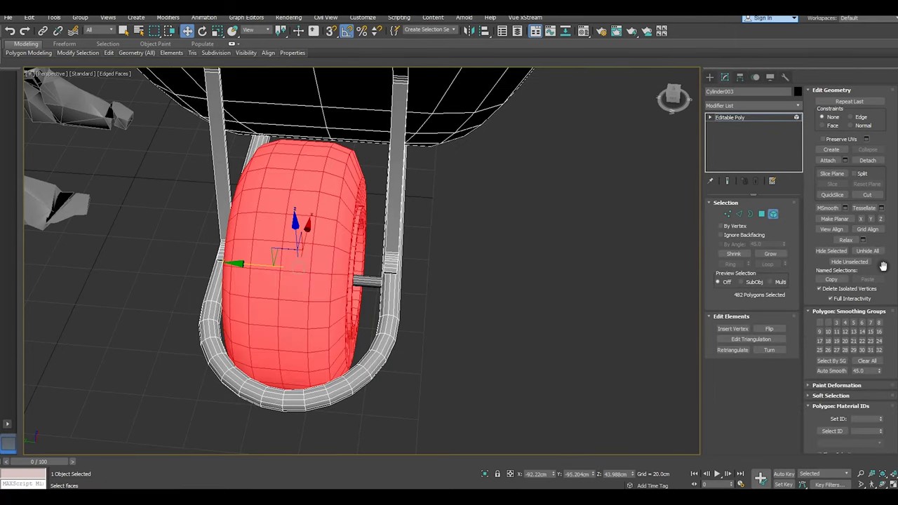
pyautogui.click(857, 163)
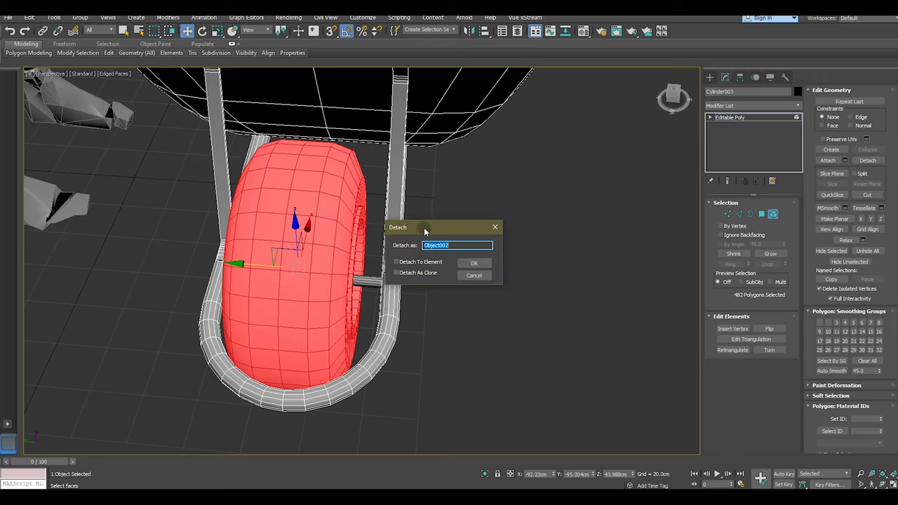
pyautogui.click(466, 264)
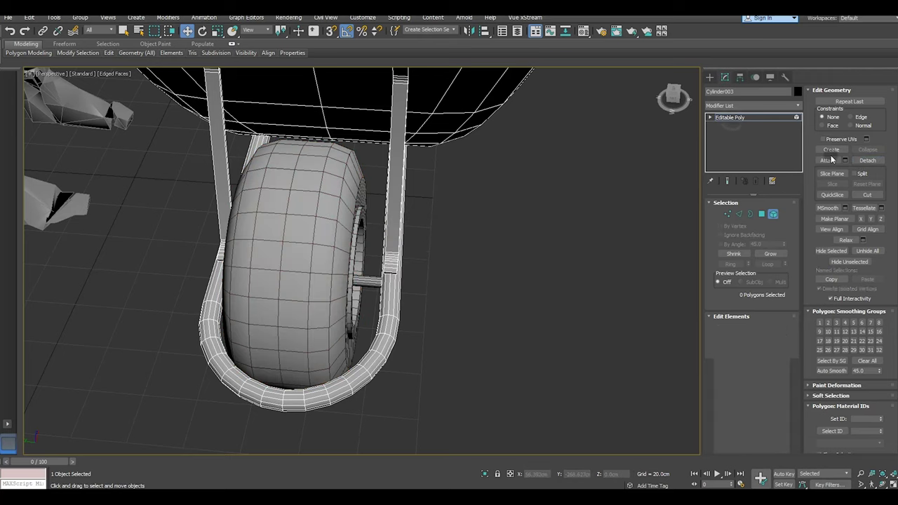
# Test-move the frame away from the wheel, undo it, and reselect the frame.
pyautogui.click(732, 118)
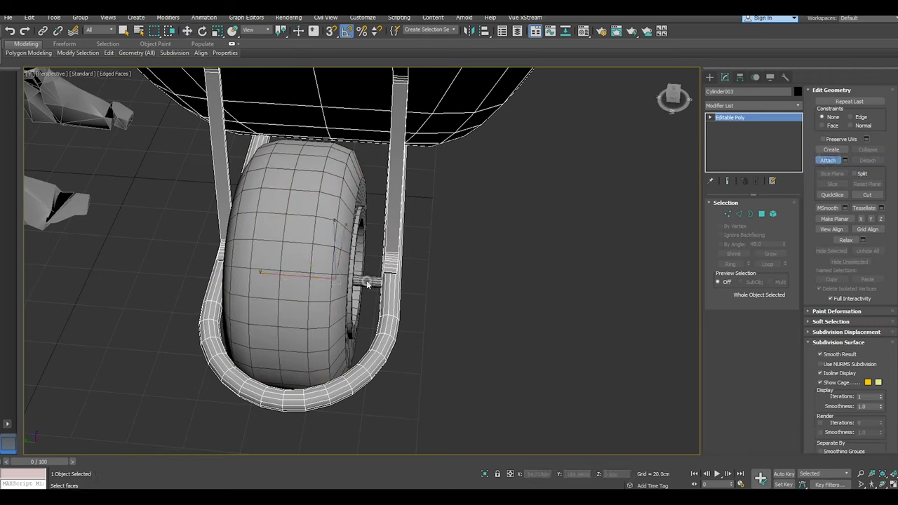
pyautogui.press('w')
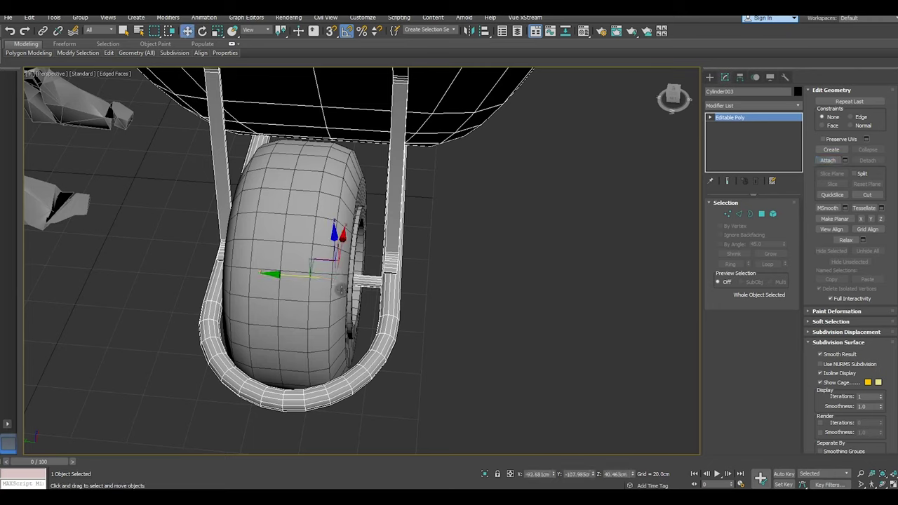
pyautogui.moveTo(302, 279); pyautogui.dragTo(254, 270)
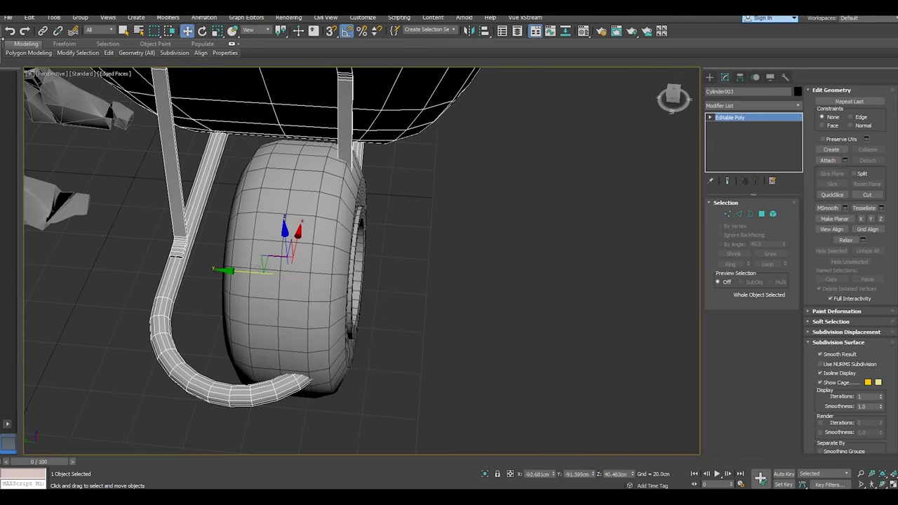
pyautogui.click(10, 31)
pyautogui.click(316, 212)
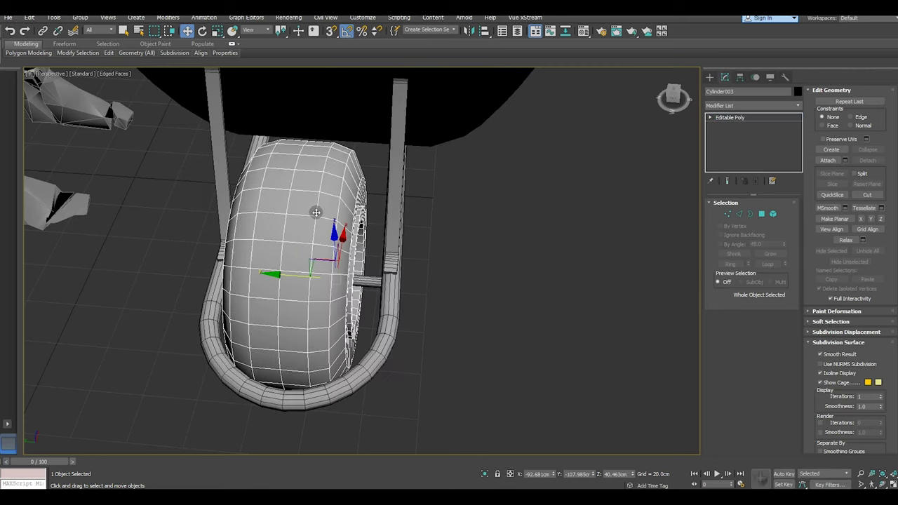
pyautogui.click(358, 281)
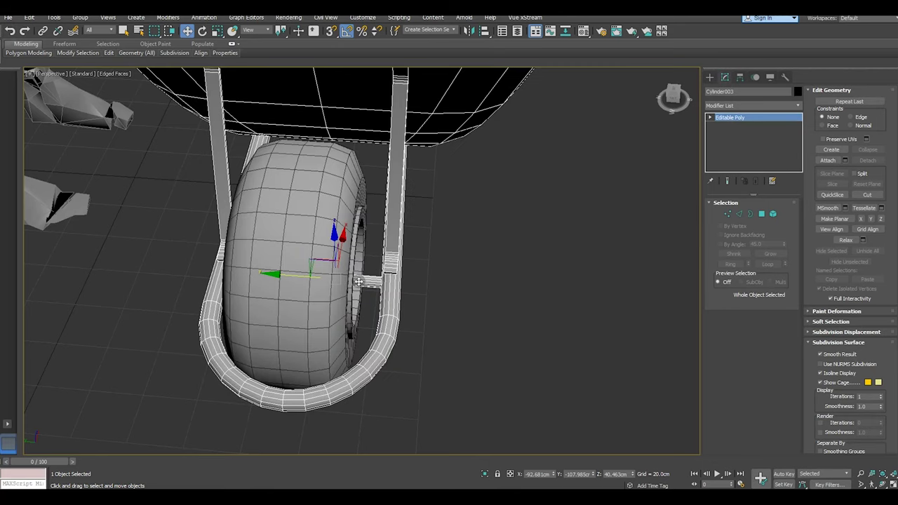
# Detach the axle polygons by the hub as Object003.
pyautogui.click(772, 214)
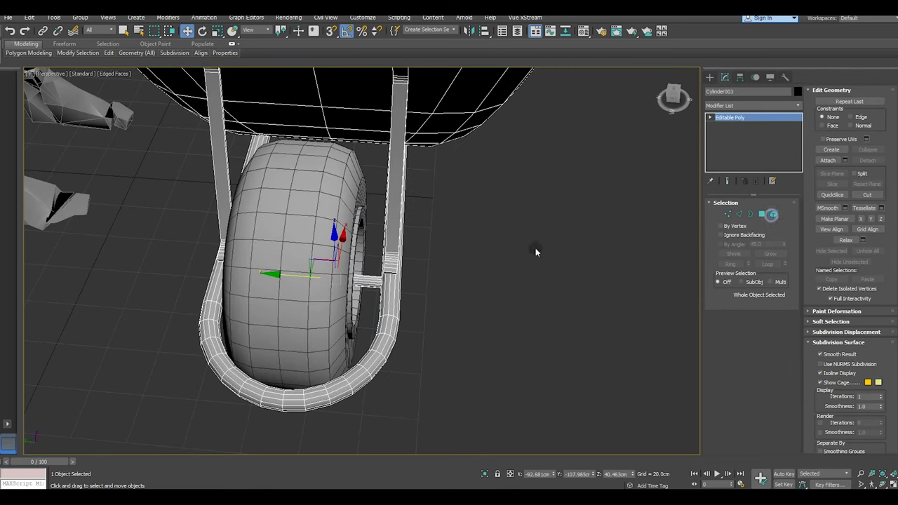
pyautogui.click(364, 279)
pyautogui.moveTo(361, 281)
pyautogui.keyDown('alt'); pyautogui.mouseDown(button='middle')
pyautogui.moveTo(348, 288)
pyautogui.moveTo(326, 274)
pyautogui.moveTo(542, 241)
pyautogui.mouseUp(button='middle'); pyautogui.keyUp('alt')
pyautogui.click(876, 161)
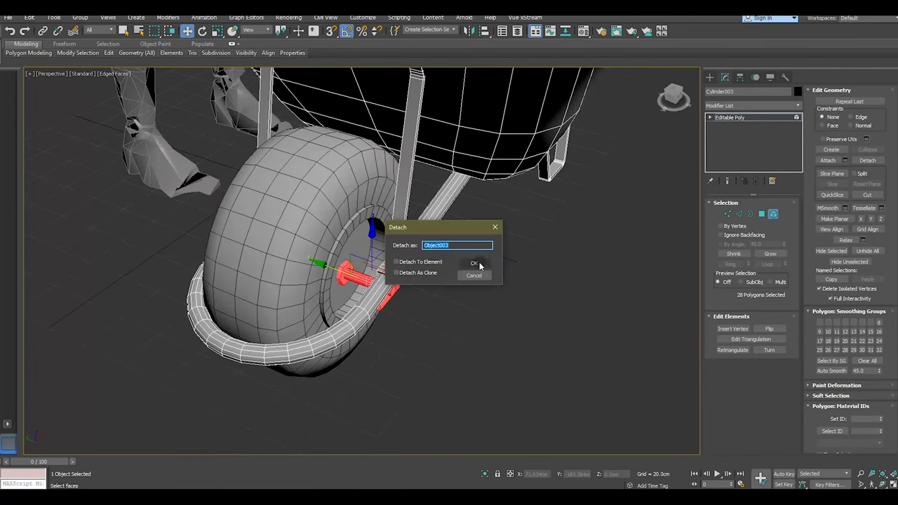
pyautogui.click(468, 263)
# Attach the wheel back onto the Cylinder003 frame.
pyautogui.click(729, 118)
pyautogui.click(828, 160)
pyautogui.click(306, 245)
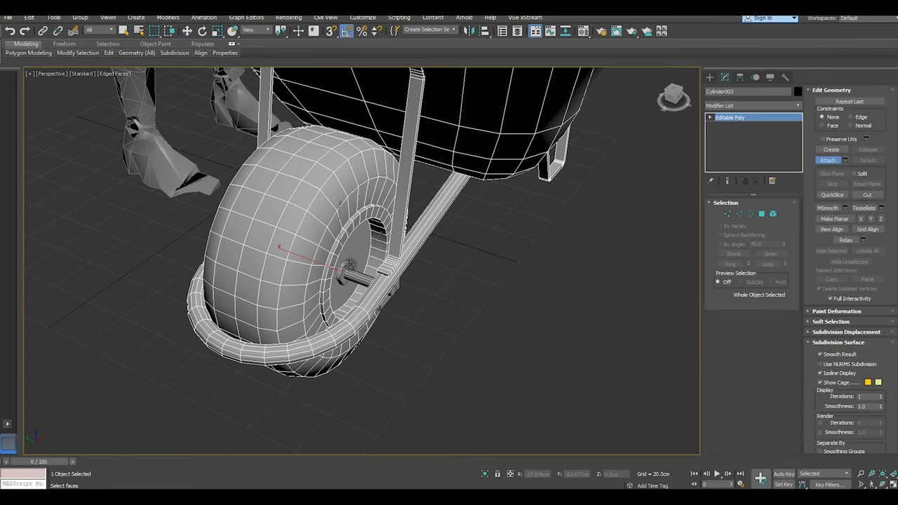
pyautogui.press('w')
pyautogui.keyDown('alt'); pyautogui.moveTo(461, 285); pyautogui.dragTo(474, 287, button='middle'); pyautogui.keyUp('alt')
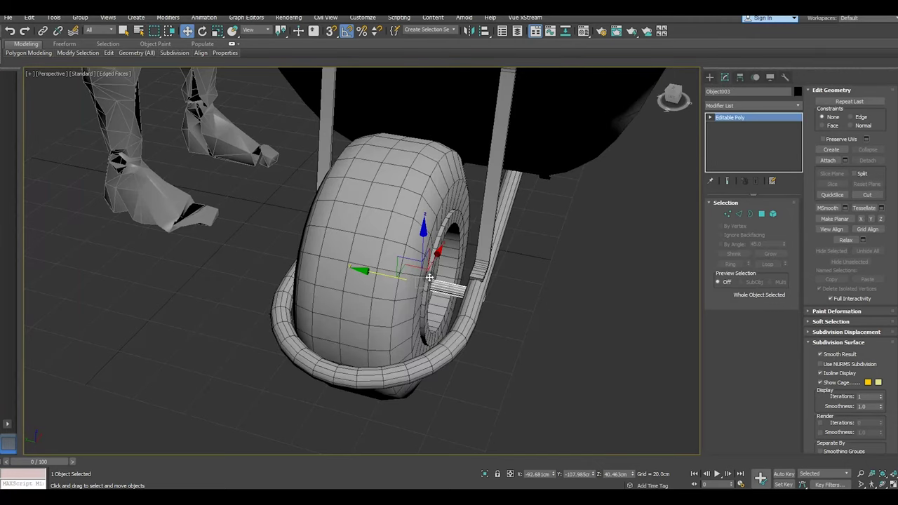
# Undo the attach and detach the wheel element again as Object004.
pyautogui.click(395, 254)
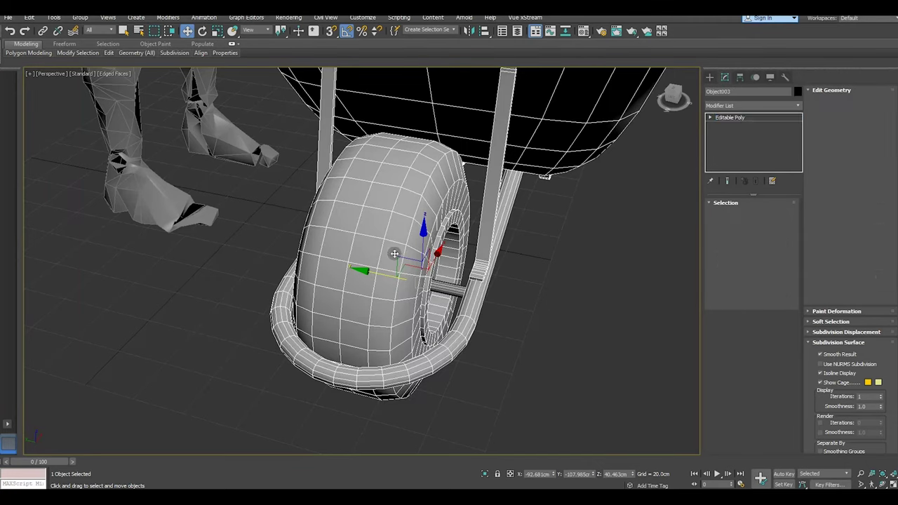
pyautogui.click(8, 32)
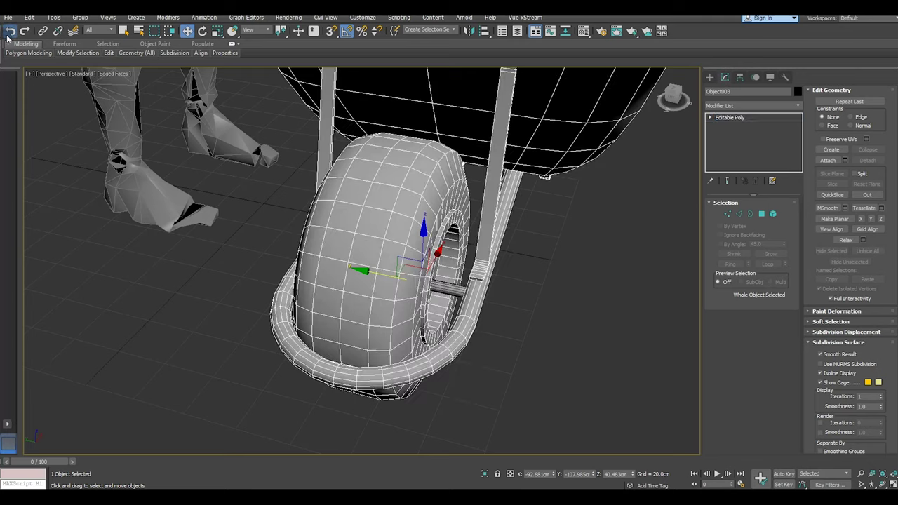
pyautogui.click(774, 213)
pyautogui.click(354, 230)
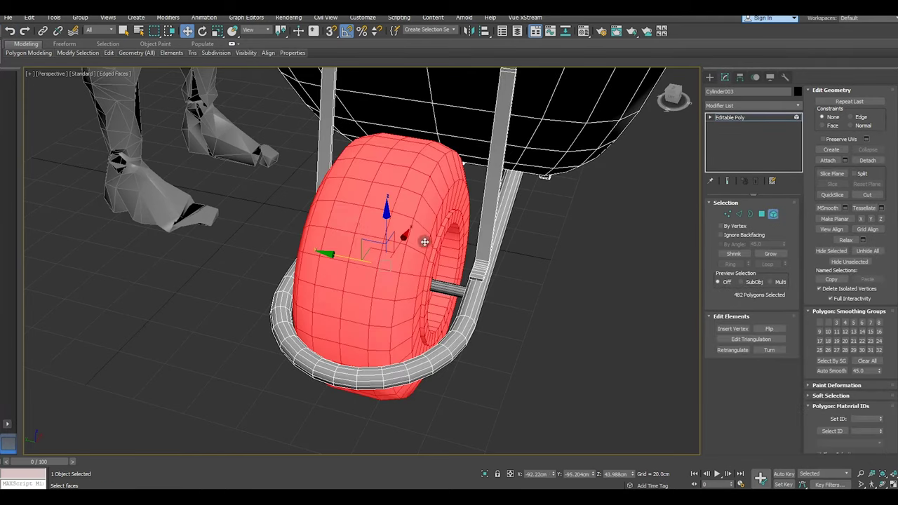
pyautogui.click(868, 161)
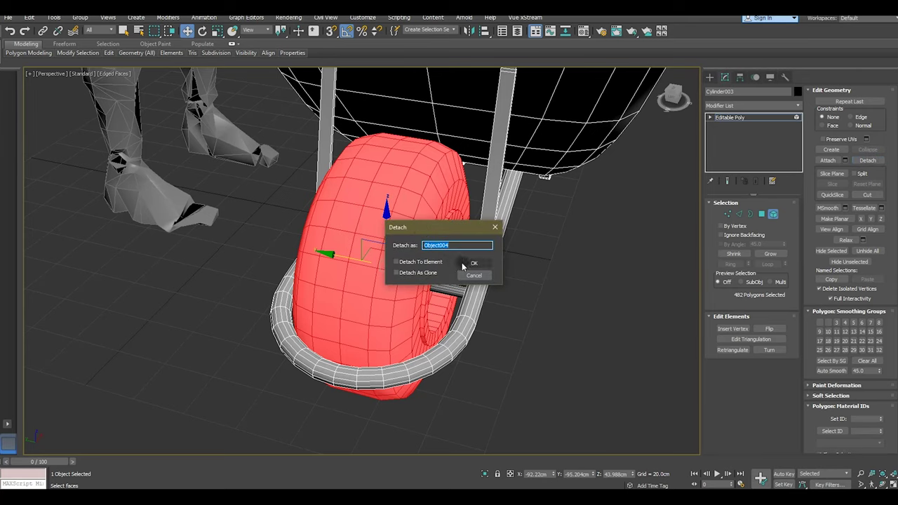
pyautogui.click(472, 263)
# Attach the axle to Object004 so wheel and axle are one piece.
pyautogui.click(732, 118)
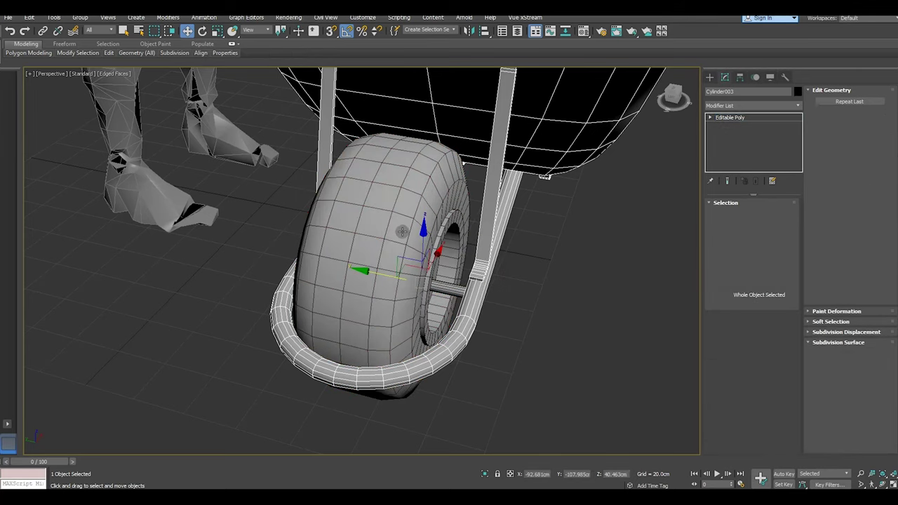
pyautogui.click(403, 233)
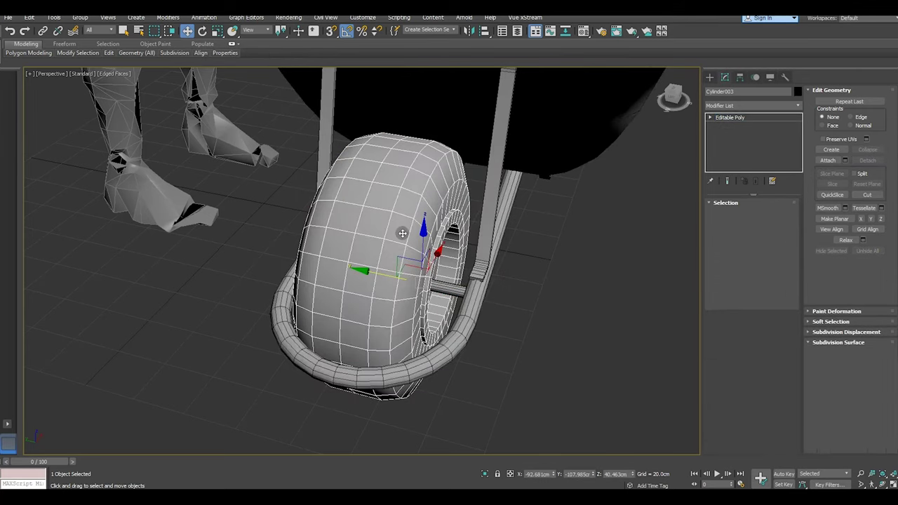
pyautogui.click(828, 160)
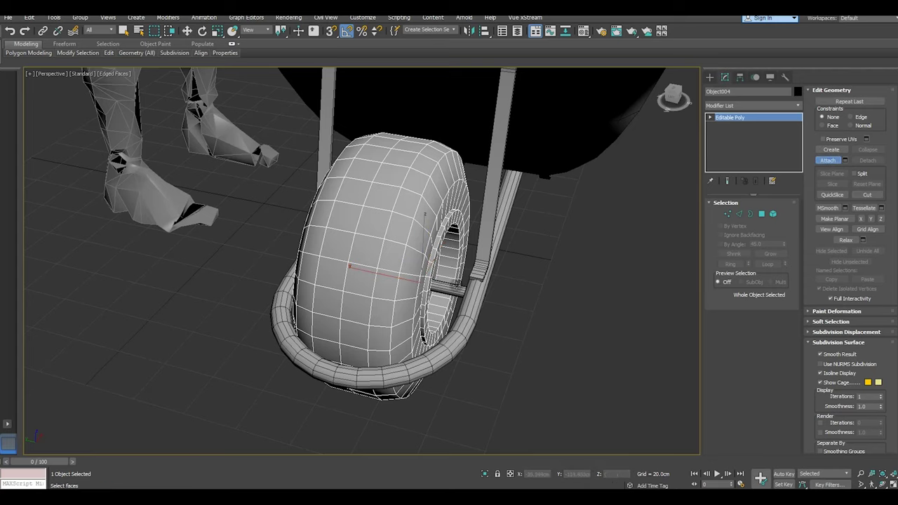
pyautogui.click(453, 290)
pyautogui.moveTo(501, 331)
pyautogui.keyDown('alt'); pyautogui.mouseDown(button='middle')
pyautogui.moveTo(546, 339)
pyautogui.moveTo(536, 338)
pyautogui.mouseUp(button='middle'); pyautogui.keyUp('alt')
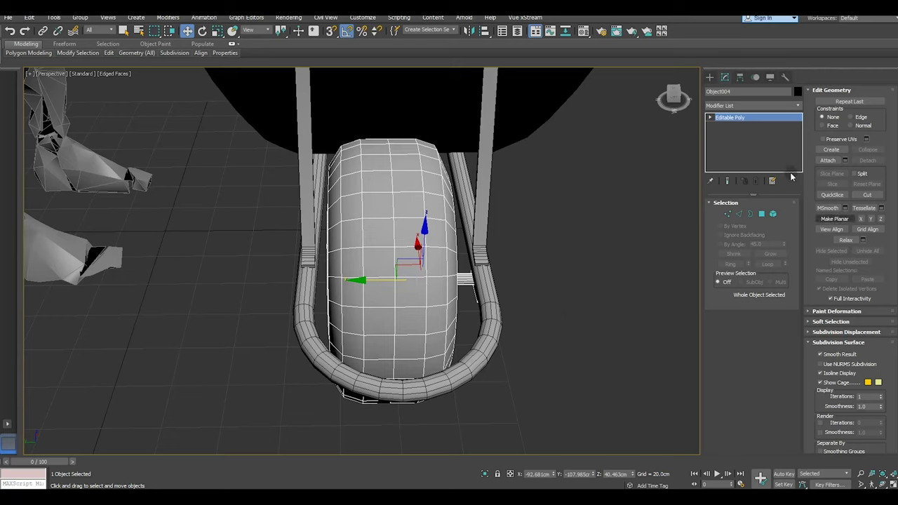
# Add a Symmetry modifier to Object004 with the mirror axis set to Z.
pyautogui.click(798, 105)
pyautogui.scroll(-15, 788, 356)
pyautogui.scroll(-10, 788, 356)
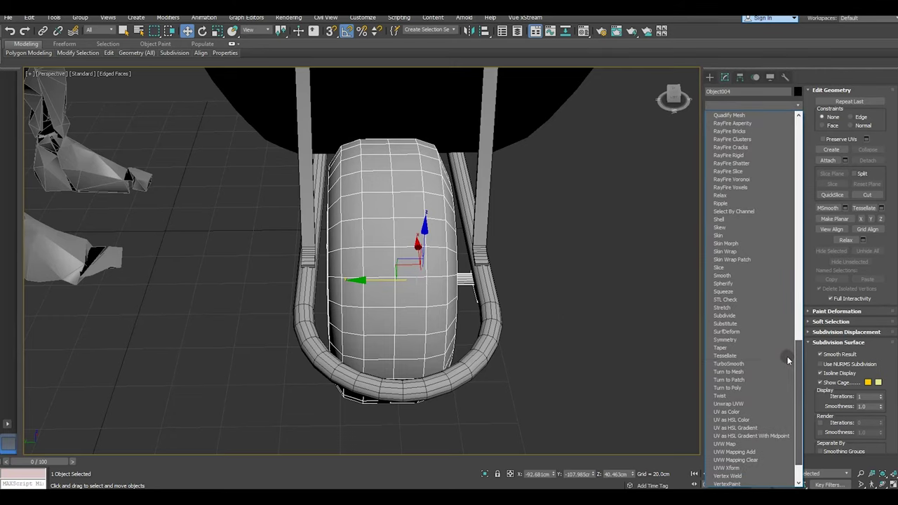
pyautogui.click(750, 341)
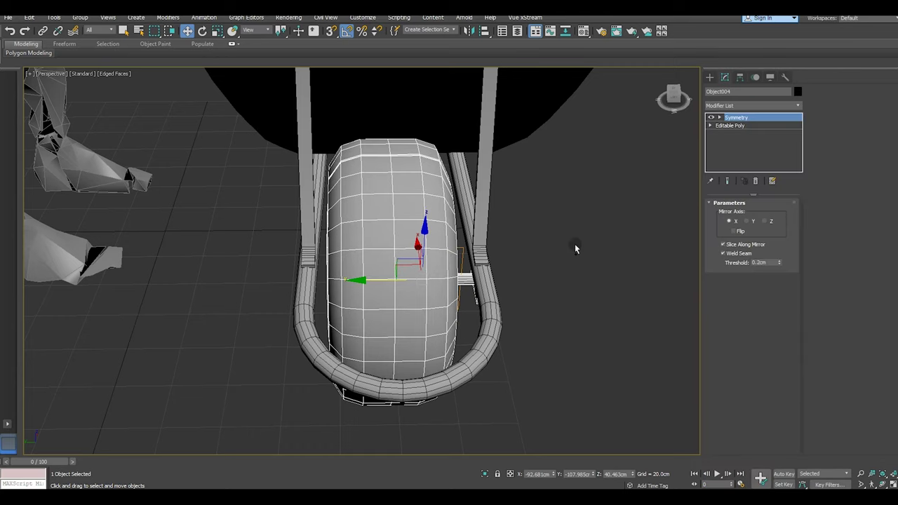
pyautogui.click(746, 221)
pyautogui.moveTo(529, 247)
pyautogui.keyDown('alt'); pyautogui.mouseDown(button='middle')
pyautogui.moveTo(573, 250)
pyautogui.moveTo(548, 235)
pyautogui.moveTo(711, 218)
pyautogui.mouseUp(button='middle'); pyautogui.keyUp('alt')
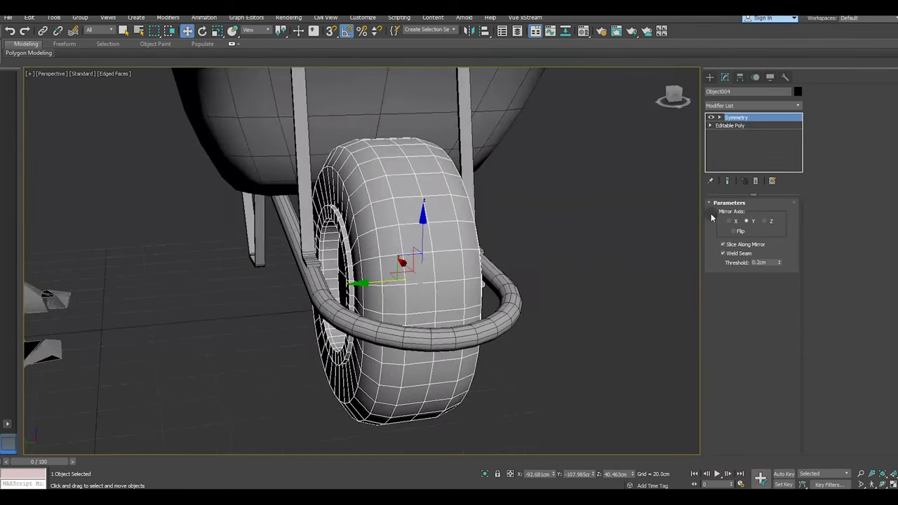
pyautogui.click(766, 222)
pyautogui.keyDown('alt'); pyautogui.moveTo(534, 245); pyautogui.dragTo(758, 155, button='middle'); pyautogui.keyUp('alt')
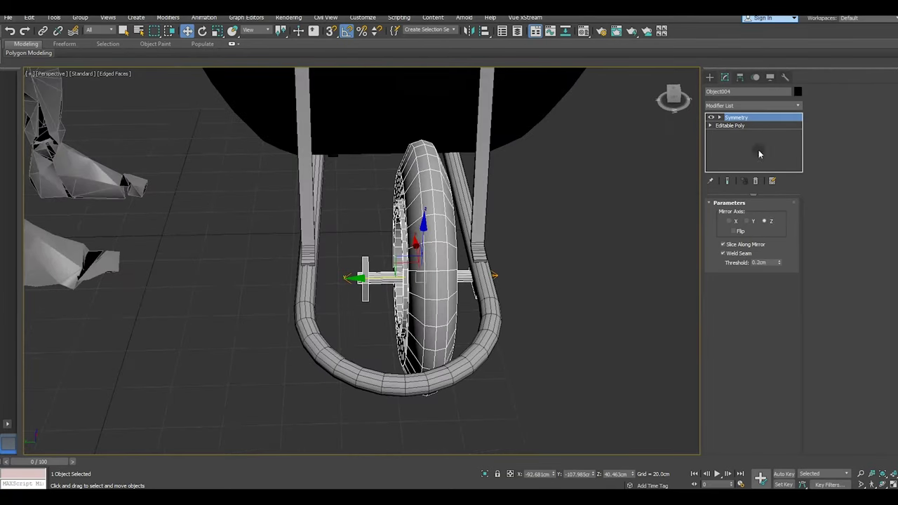
# Shift the mirrored wheel object slightly sideways along Y.
pyautogui.click(387, 177)
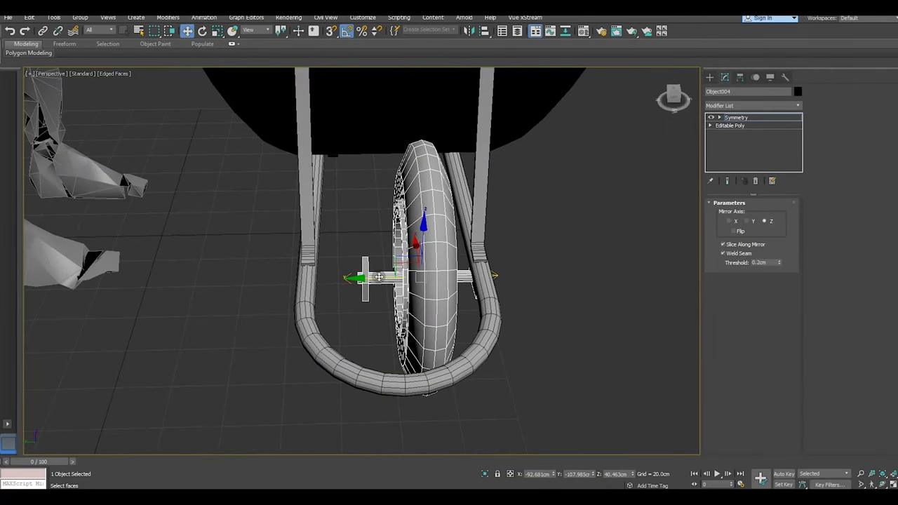
pyautogui.moveTo(379, 277); pyautogui.dragTo(352, 267)
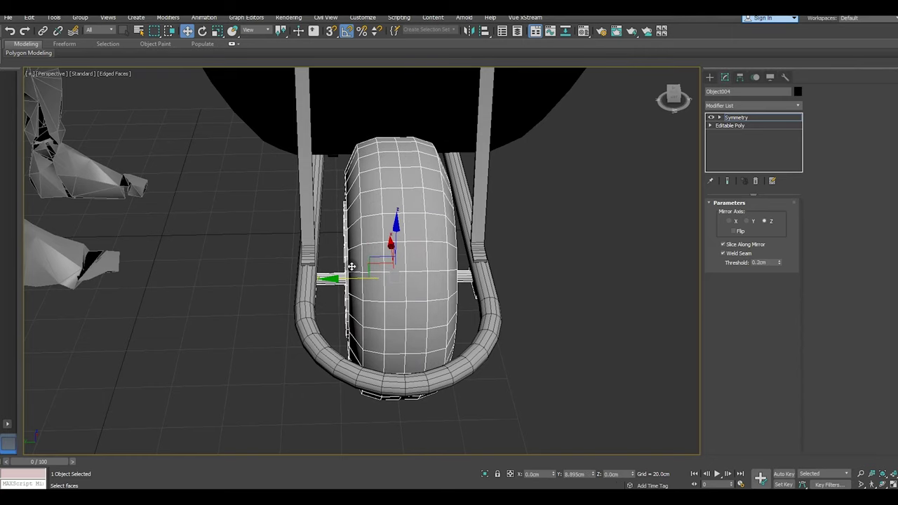
pyautogui.keyDown('alt'); pyautogui.moveTo(379, 254); pyautogui.dragTo(378, 188, button='middle'); pyautogui.keyUp('alt')
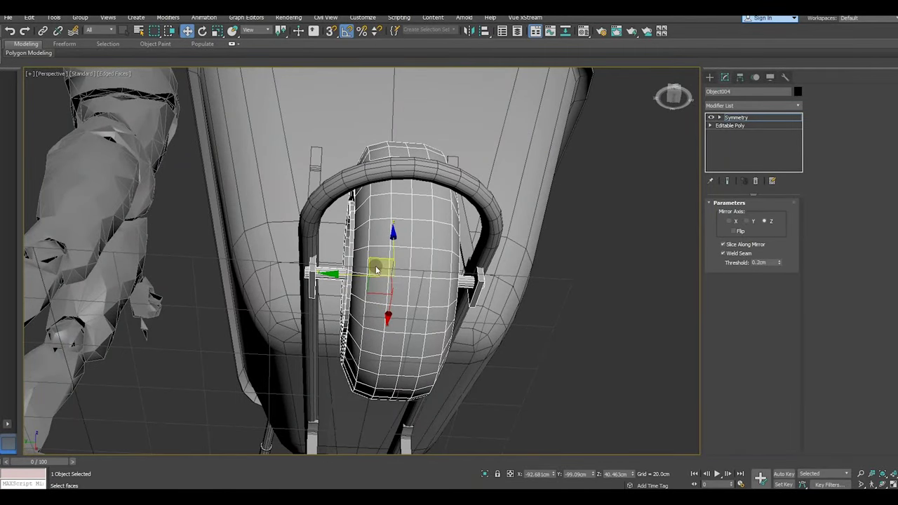
pyautogui.scroll(3, 349, 285)
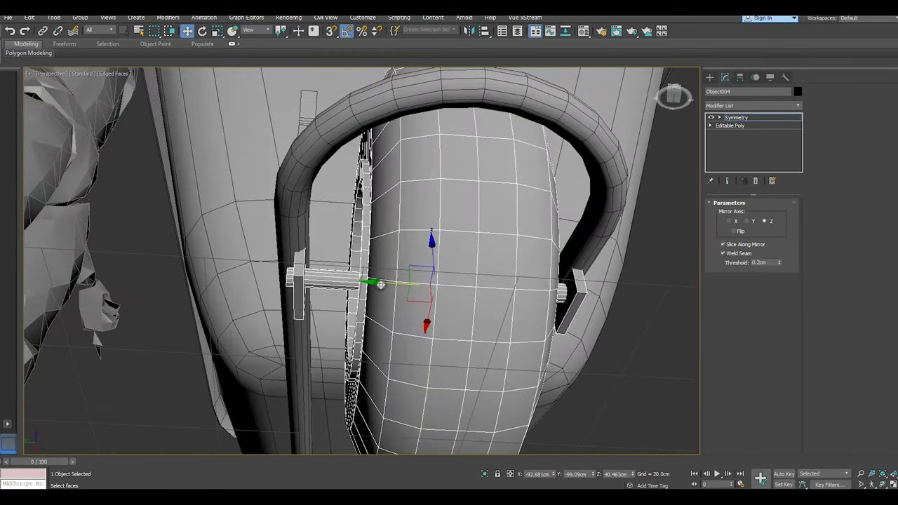
pyautogui.moveTo(380, 285); pyautogui.dragTo(377, 284)
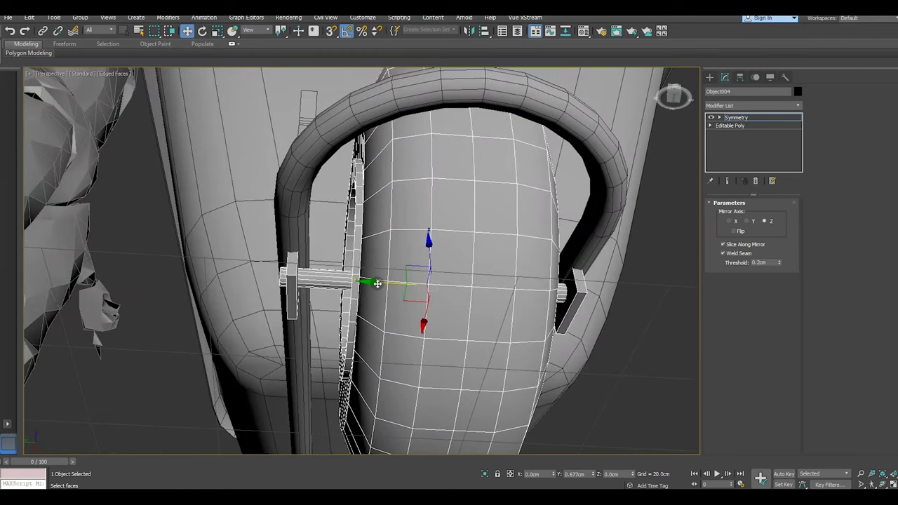
pyautogui.moveTo(449, 298)
pyautogui.keyDown('alt'); pyautogui.mouseDown(button='middle')
pyautogui.moveTo(467, 345)
pyautogui.moveTo(459, 357)
pyautogui.moveTo(386, 323)
pyautogui.moveTo(475, 341)
pyautogui.moveTo(511, 293)
pyautogui.moveTo(474, 372)
pyautogui.moveTo(458, 381)
pyautogui.moveTo(435, 341)
pyautogui.moveTo(392, 321)
pyautogui.moveTo(479, 313)
pyautogui.moveTo(507, 361)
pyautogui.moveTo(513, 344)
pyautogui.mouseUp(button='middle'); pyautogui.keyUp('alt')
pyautogui.scroll(-3, 386, 323)
# Delete the Symmetry modifier from the wheel object.
pyautogui.rightClick(750, 120)
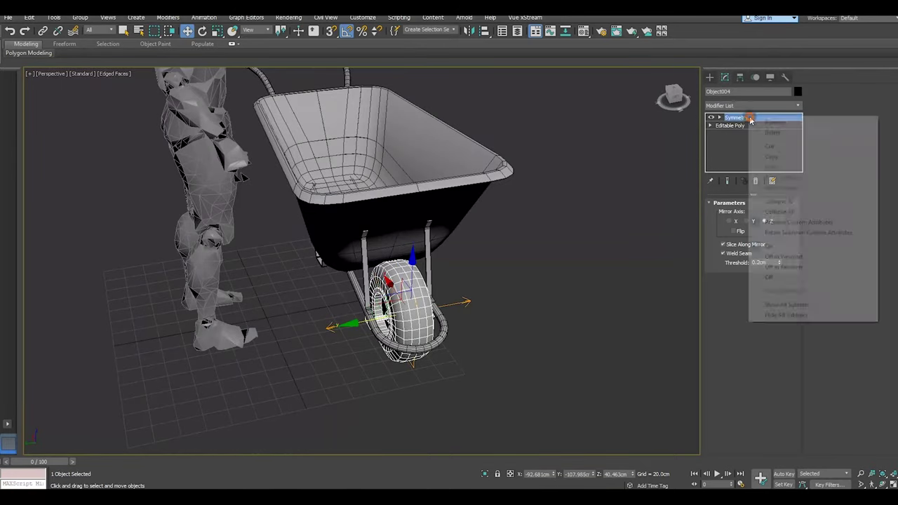
pyautogui.click(784, 209)
pyautogui.keyDown('alt'); pyautogui.moveTo(400, 362); pyautogui.dragTo(785, 137, button='middle'); pyautogui.keyUp('alt')
pyautogui.press('q')
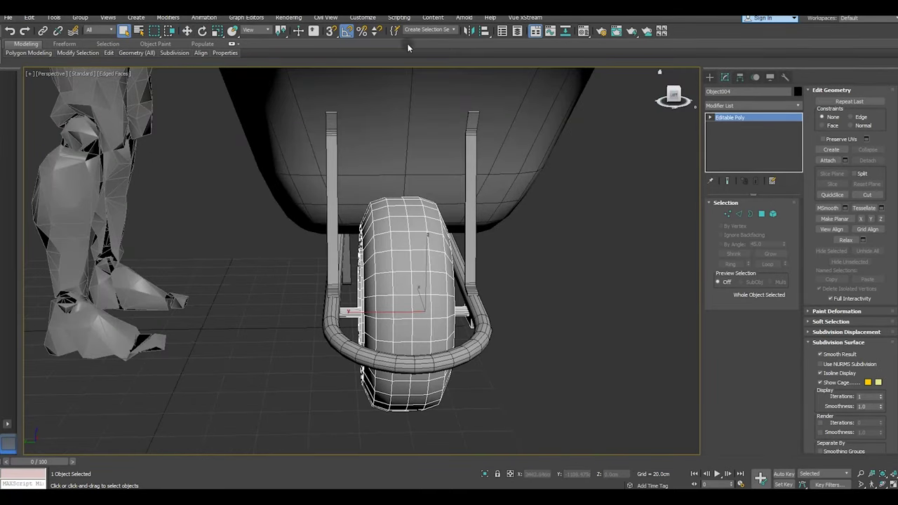
pyautogui.press('w')
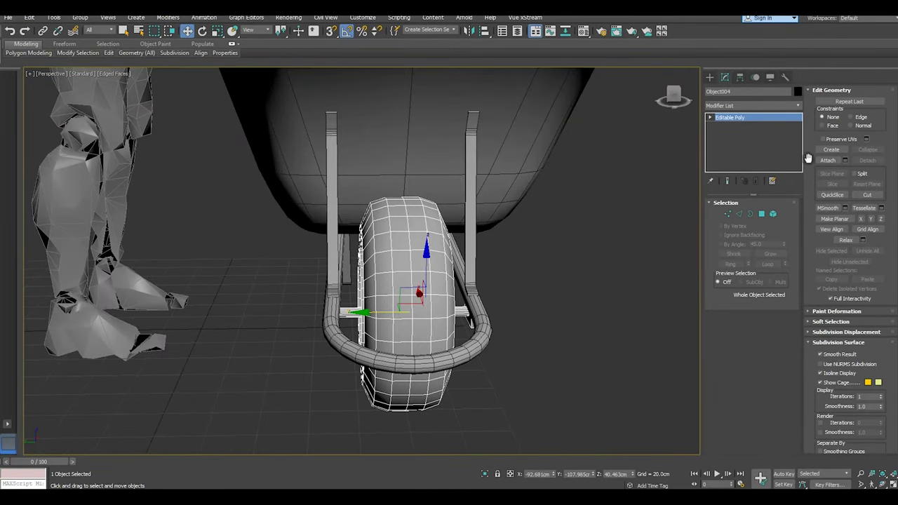
# Attach the tub and handles to the wheel object.
pyautogui.click(821, 162)
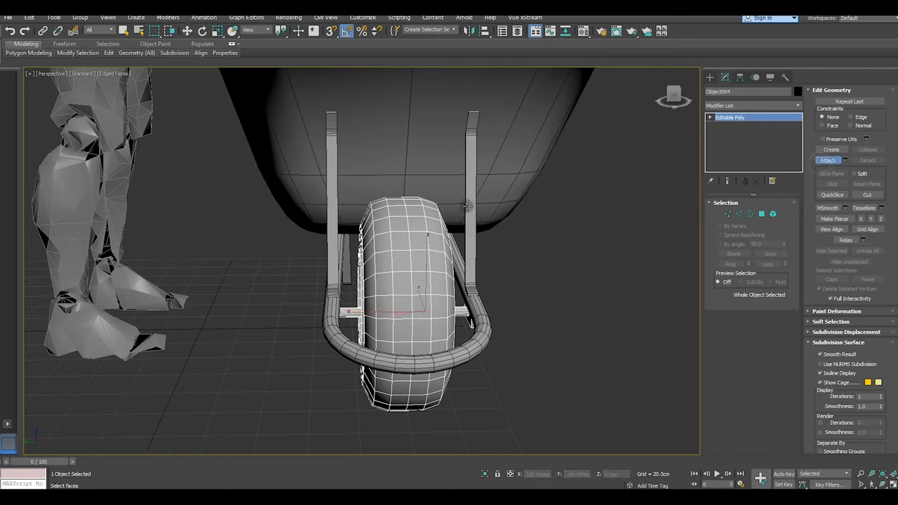
pyautogui.click(470, 209)
pyautogui.rightClick(471, 210)
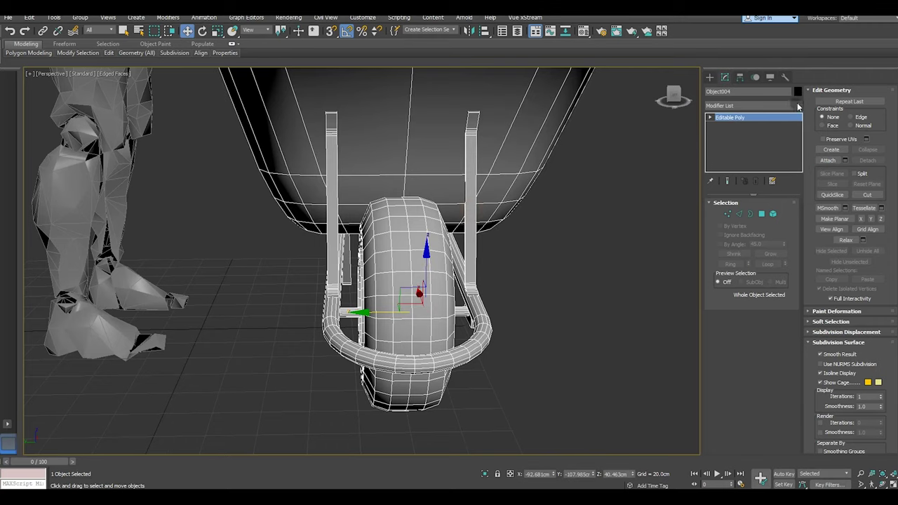
# Add an Unwrap UVW modifier and open the UV editor in face mode.
pyautogui.click(798, 107)
pyautogui.scroll(-10, 784, 369)
pyautogui.click(754, 363)
pyautogui.press('3')
pyautogui.click(752, 401)
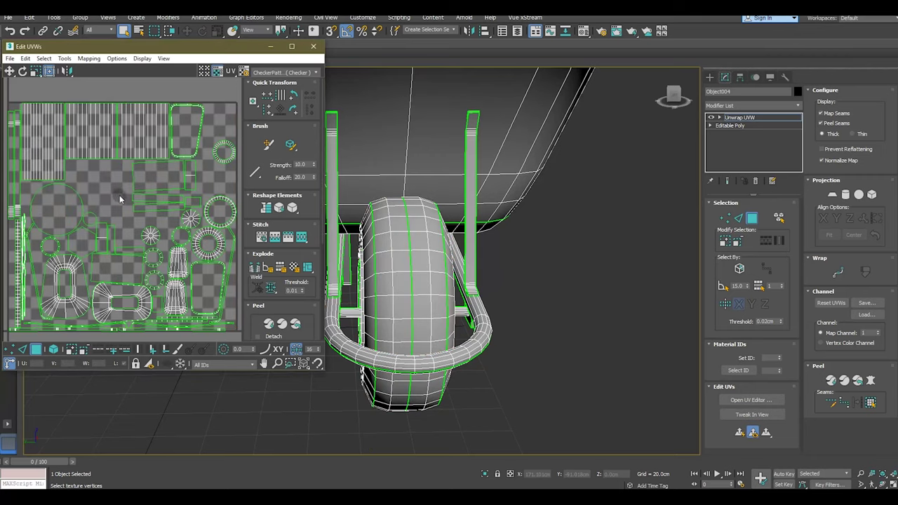
# Switch to element selection and select the tire's strip islands in the UV layout.
pyautogui.moveTo(132, 207); pyautogui.dragTo(201, 186, button='middle')
pyautogui.scroll(2, 87, 266)
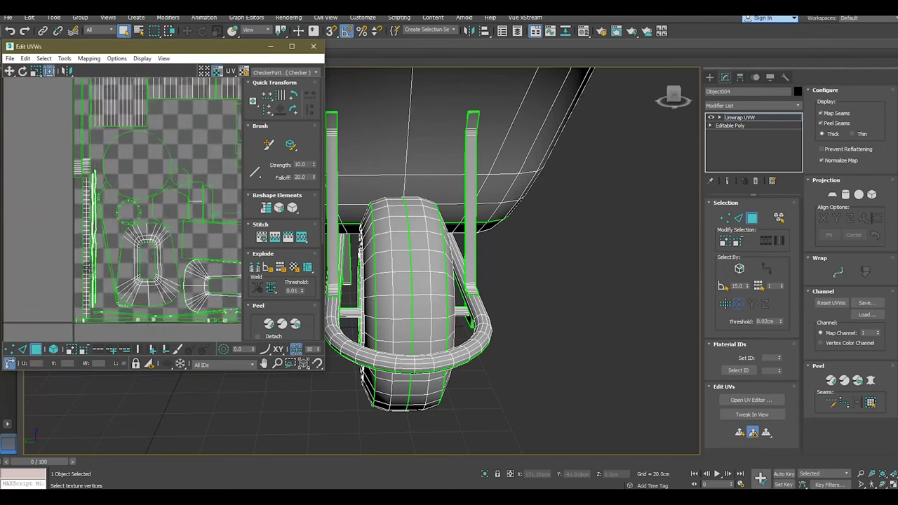
pyautogui.scroll(2, 87, 268)
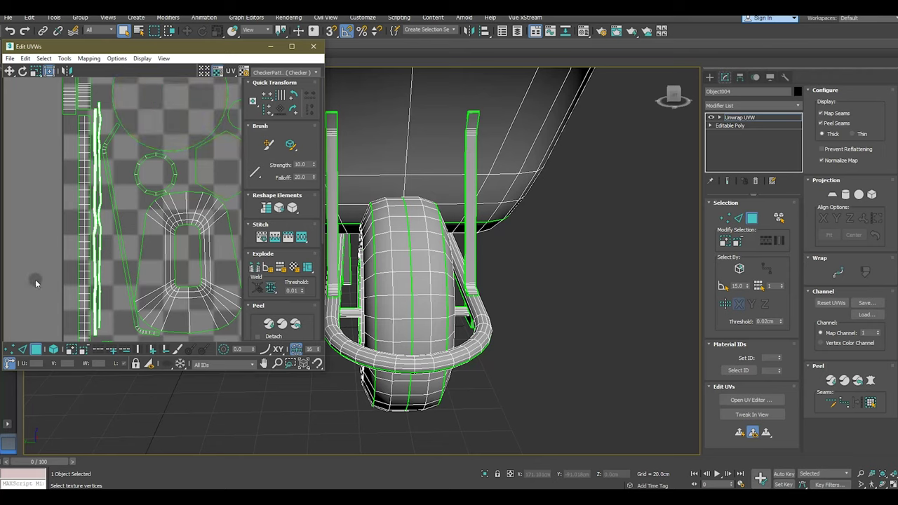
pyautogui.click(53, 349)
pyautogui.click(86, 303)
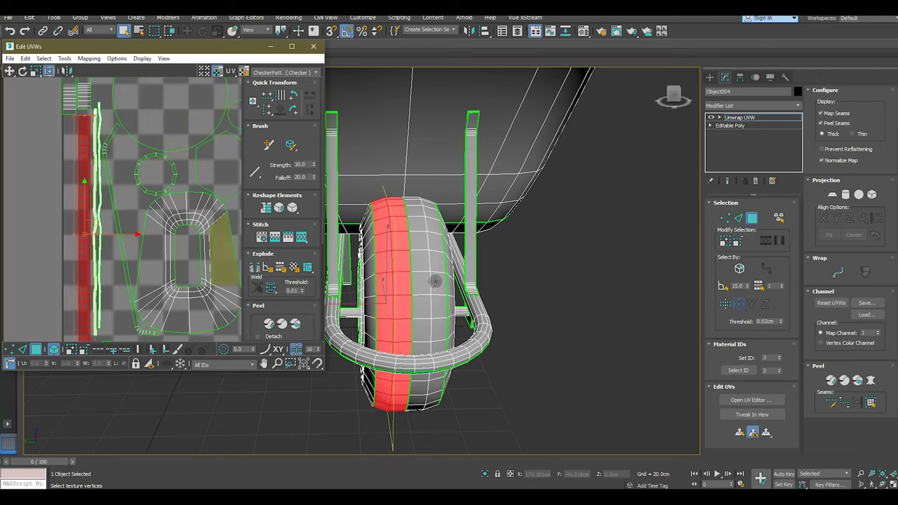
pyautogui.click(456, 327)
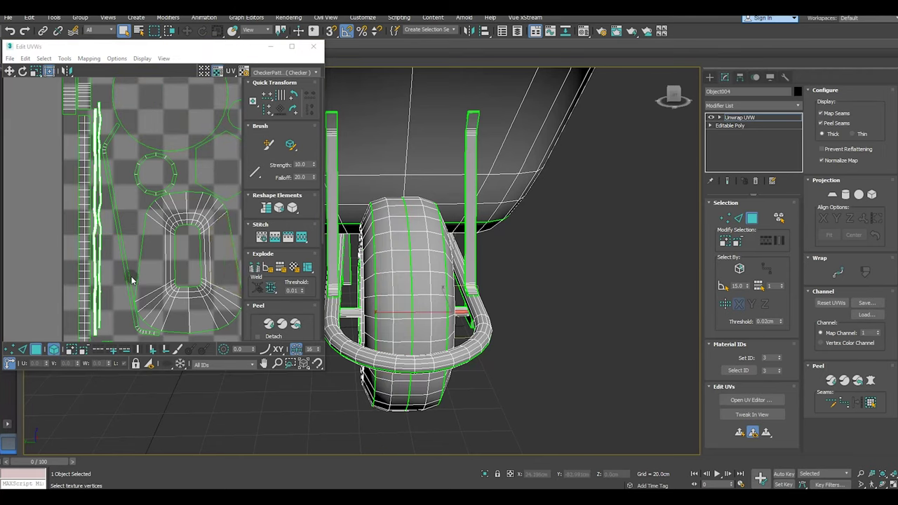
pyautogui.scroll(-3, 91, 254)
pyautogui.scroll(-2, 96, 251)
pyautogui.scroll(-2, 96, 251)
pyautogui.click(348, 311)
pyautogui.scroll(3, 101, 199)
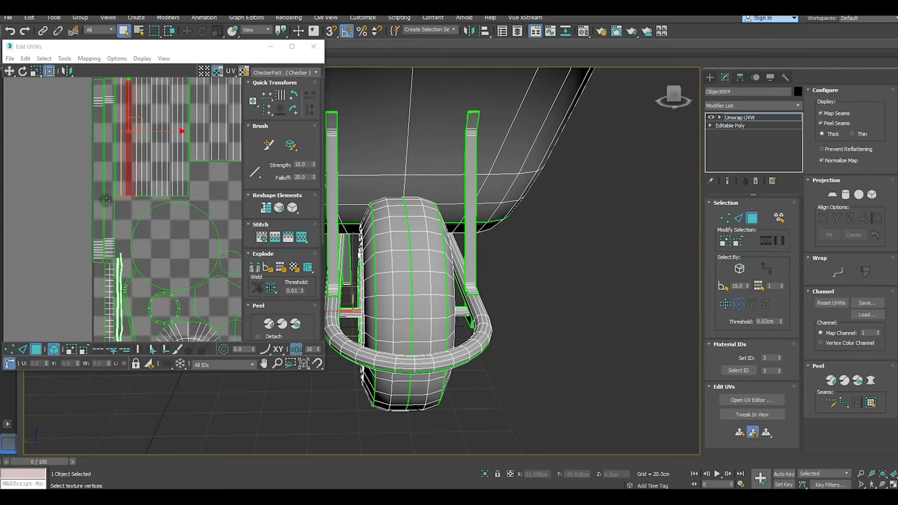
pyautogui.click(130, 207)
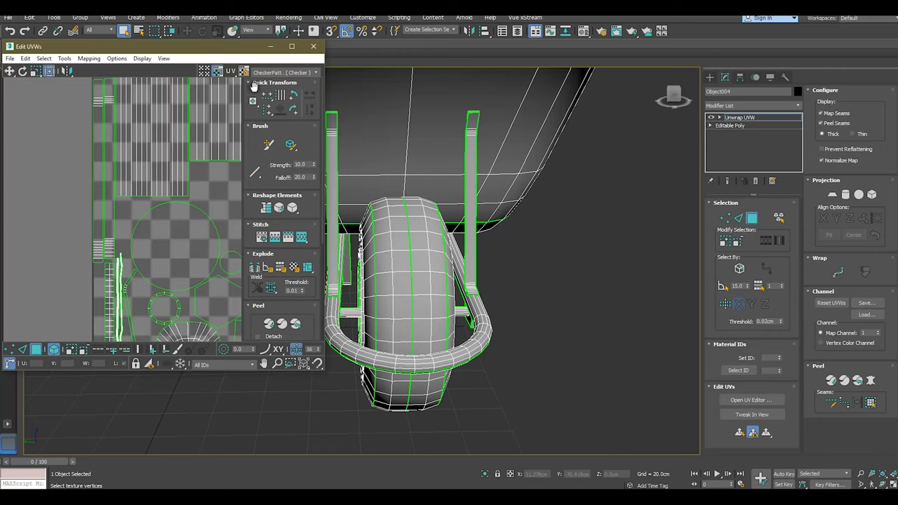
# Preview the lettered UV checker texture, then return to the plain checker display.
pyautogui.click(277, 73)
pyautogui.click(267, 85)
pyautogui.click(263, 73)
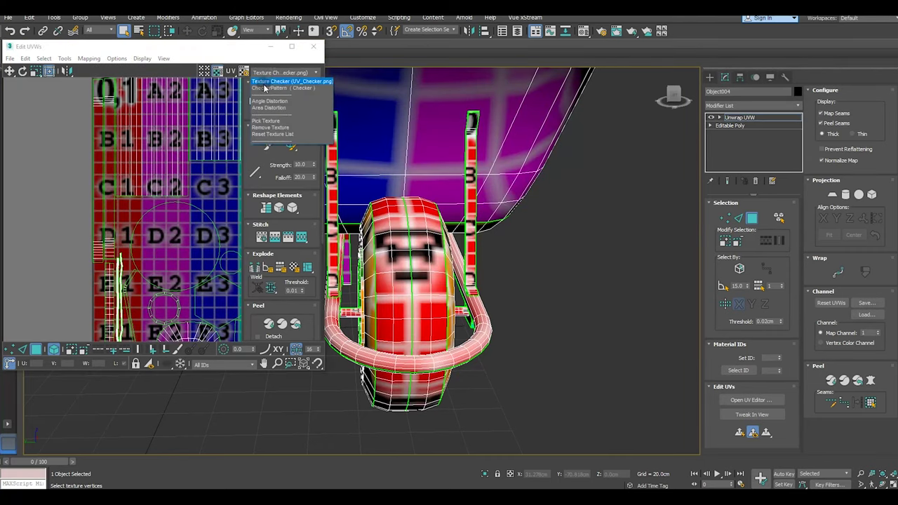
pyautogui.click(264, 86)
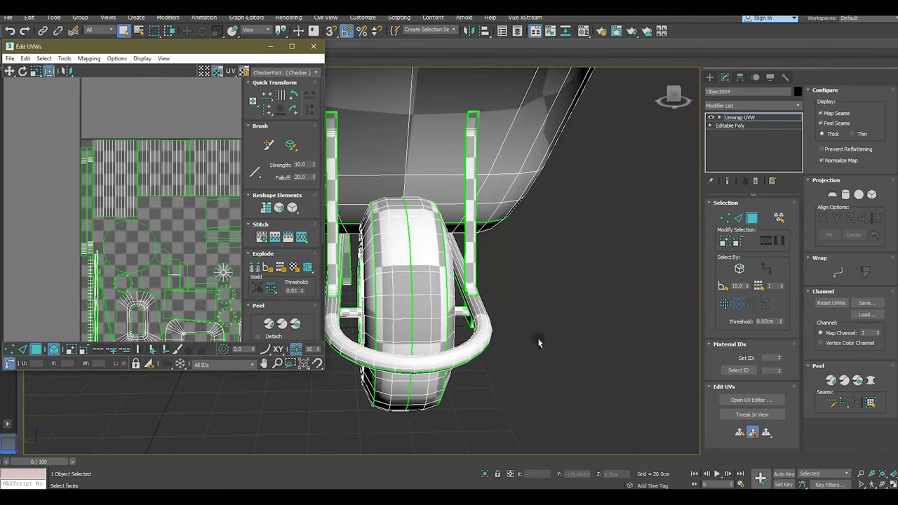
pyautogui.scroll(-3, 59, 231)
pyautogui.scroll(2, 59, 230)
pyautogui.scroll(2, 100, 250)
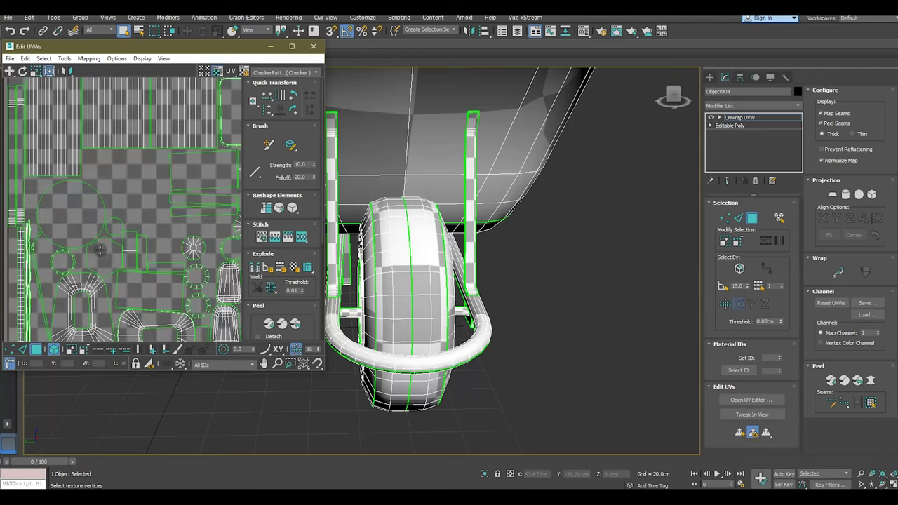
# Orbit around the wheel and select the hub faces and their UV elements.
pyautogui.click(111, 225)
pyautogui.keyDown('alt'); pyautogui.moveTo(351, 309); pyautogui.dragTo(292, 316, button='middle'); pyautogui.keyUp('alt')
pyautogui.scroll(-2, 70, 230)
pyautogui.scroll(-1, 70, 229)
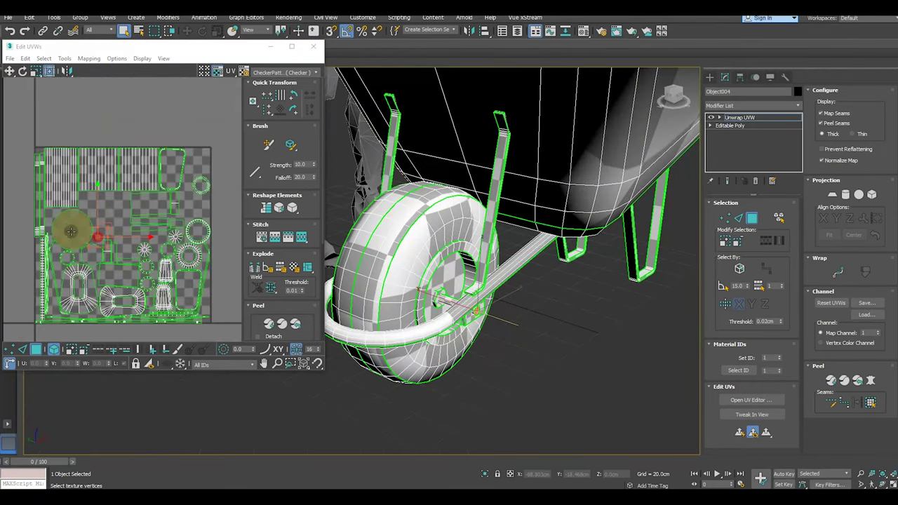
pyautogui.keyDown('alt'); pyautogui.moveTo(456, 312); pyautogui.dragTo(479, 306, button='middle'); pyautogui.keyUp('alt')
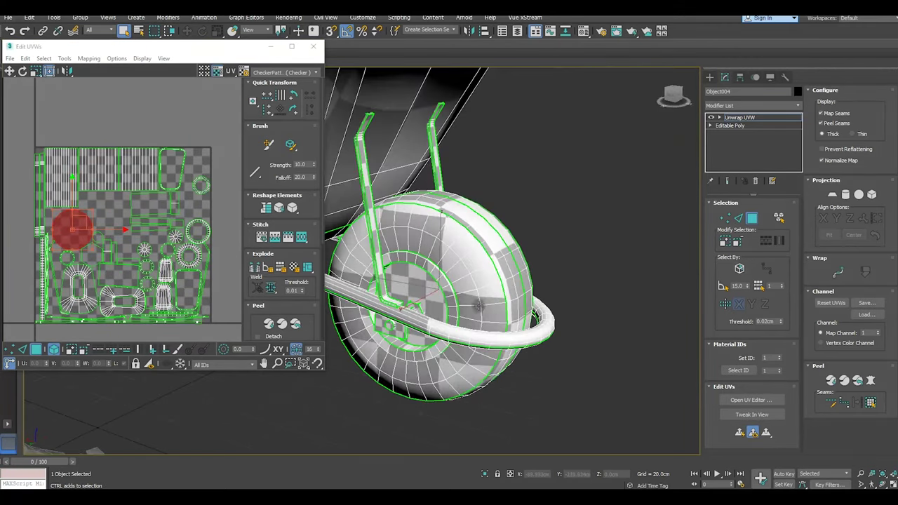
pyautogui.click(414, 289)
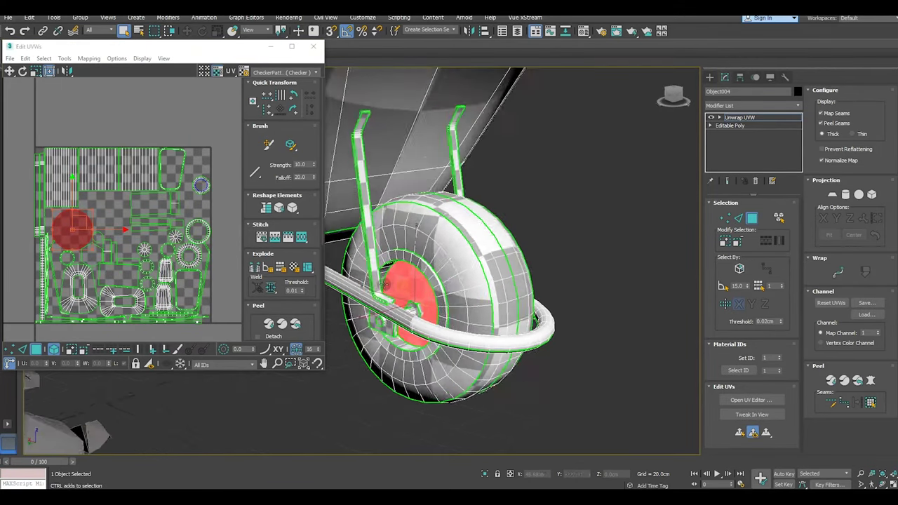
pyautogui.keyDown('alt'); pyautogui.moveTo(417, 289); pyautogui.dragTo(491, 291, button='middle'); pyautogui.keyUp('alt')
pyautogui.click(214, 210)
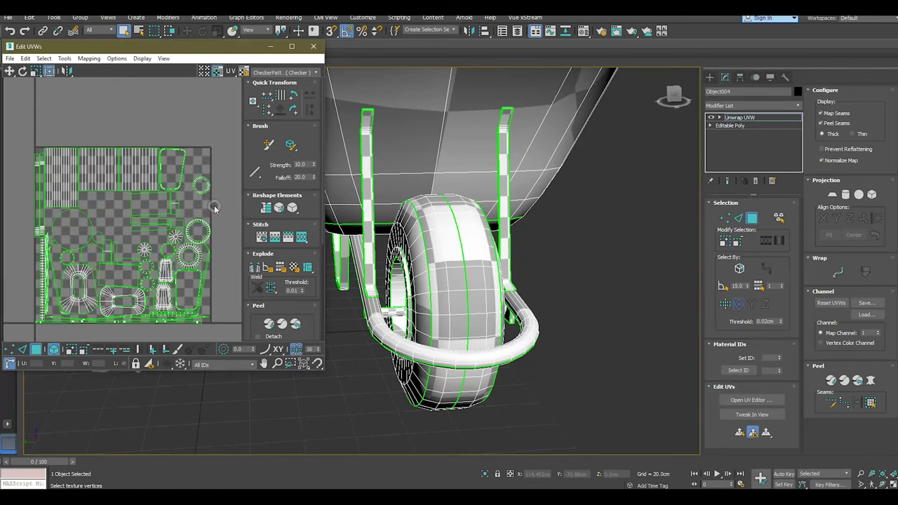
pyautogui.click(175, 239)
pyautogui.moveTo(449, 306)
pyautogui.keyDown('alt'); pyautogui.mouseDown(button='middle')
pyautogui.moveTo(390, 336)
pyautogui.moveTo(365, 309)
pyautogui.mouseUp(button='middle'); pyautogui.keyUp('alt')
pyautogui.scroll(-5, 448, 311)
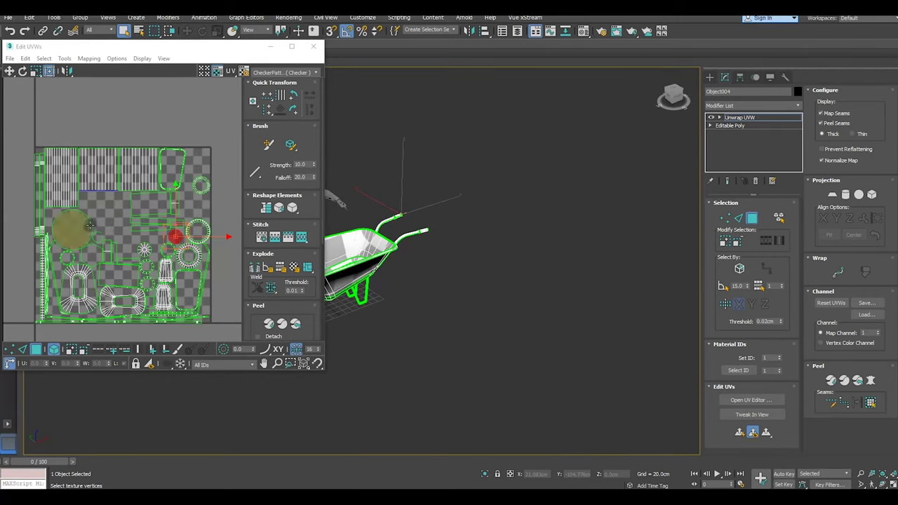
pyautogui.scroll(2, 75, 223)
pyautogui.click(172, 226)
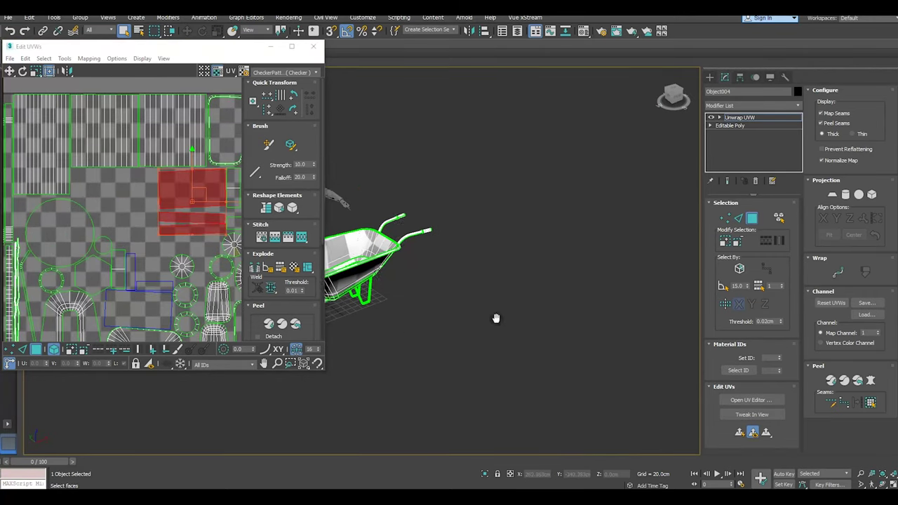
# Orbit to front and side views of the wheelbarrow to inspect the wheel.
pyautogui.moveTo(495, 315); pyautogui.dragTo(600, 303, button='middle')
pyautogui.scroll(2, 465, 300)
pyautogui.scroll(3, 464, 298)
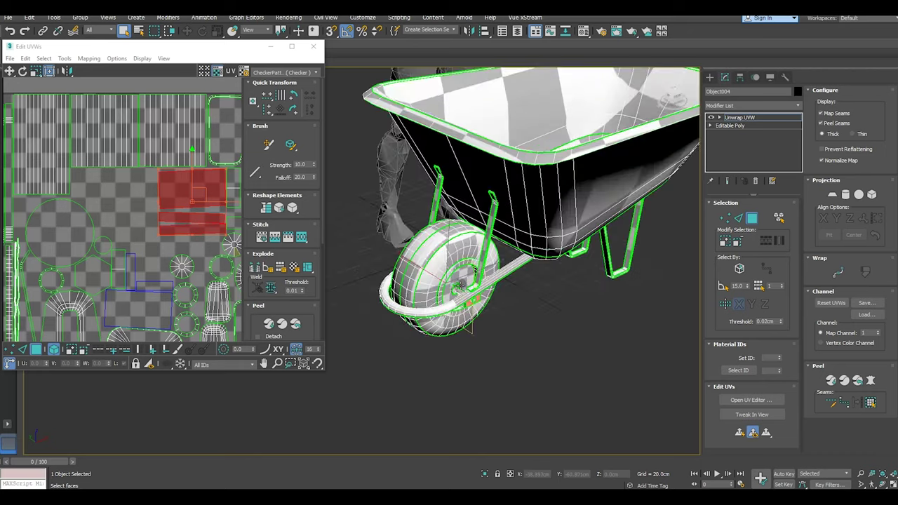
pyautogui.scroll(4, 465, 298)
pyautogui.scroll(-2, 102, 236)
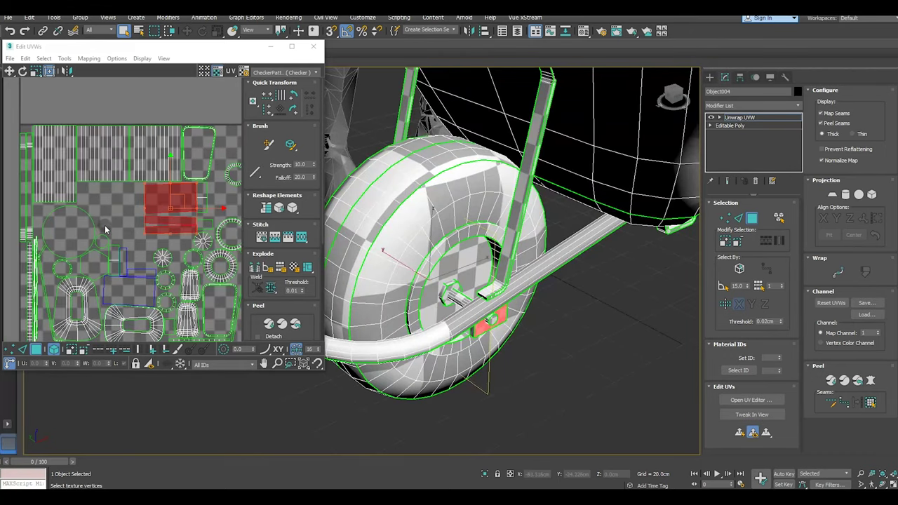
pyautogui.moveTo(467, 278)
pyautogui.keyDown('alt'); pyautogui.mouseDown(button='middle')
pyautogui.moveTo(458, 224)
pyautogui.moveTo(267, 228)
pyautogui.mouseUp(button='middle'); pyautogui.keyUp('alt')
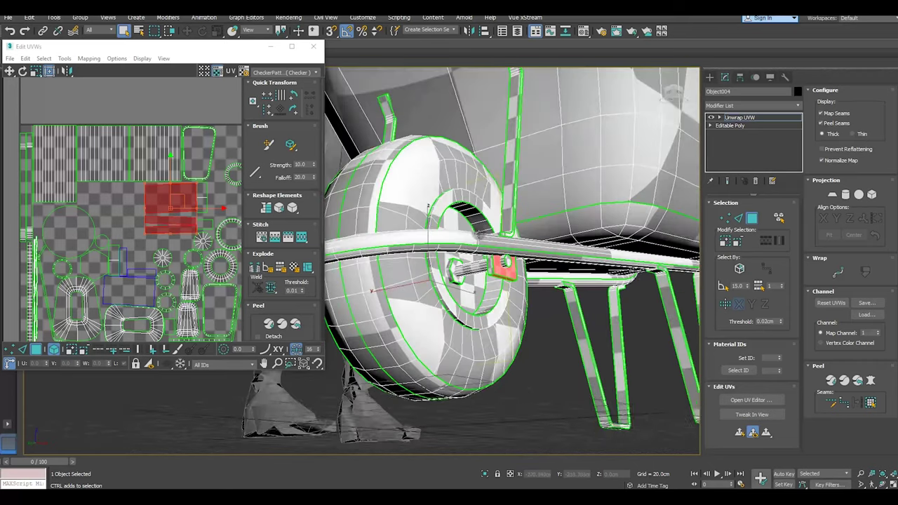
pyautogui.click(103, 241)
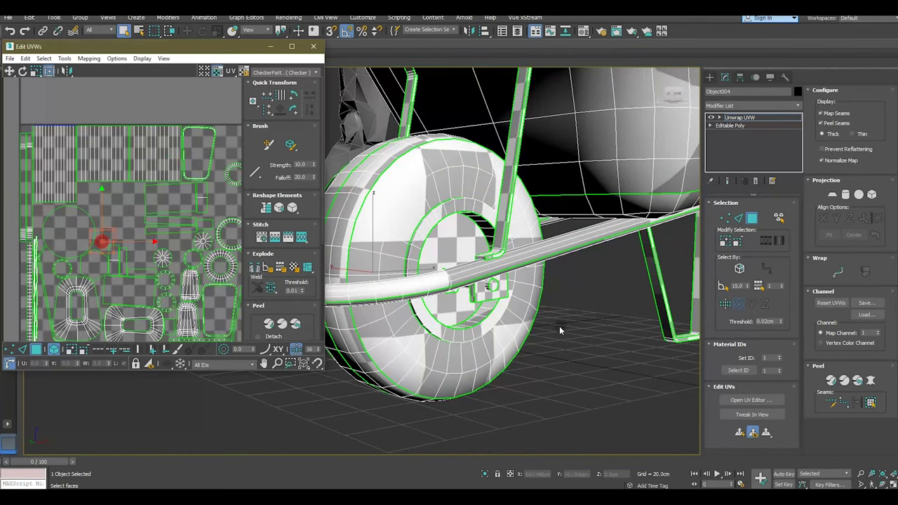
pyautogui.scroll(-3, 562, 327)
pyautogui.moveTo(574, 341)
pyautogui.keyDown('alt'); pyautogui.mouseDown(button='middle')
pyautogui.moveTo(614, 329)
pyautogui.moveTo(516, 295)
pyautogui.mouseUp(button='middle'); pyautogui.keyUp('alt')
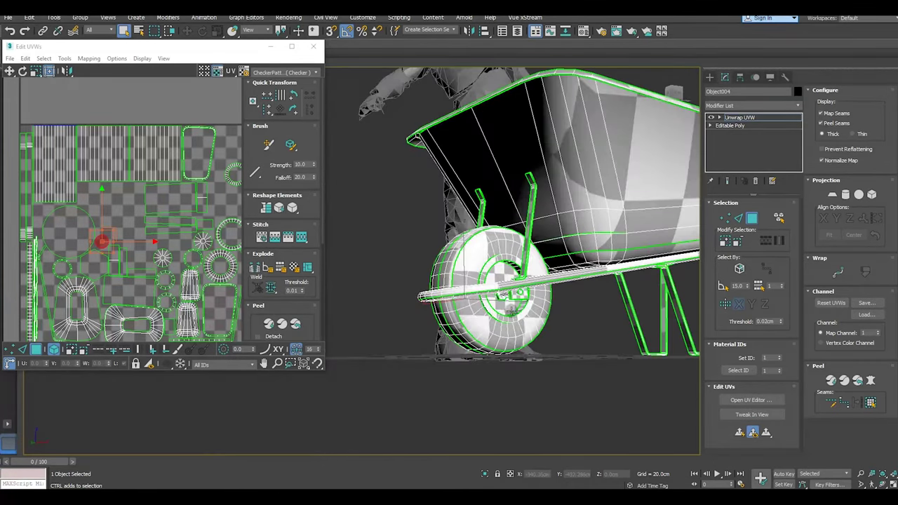
pyautogui.scroll(4, 517, 293)
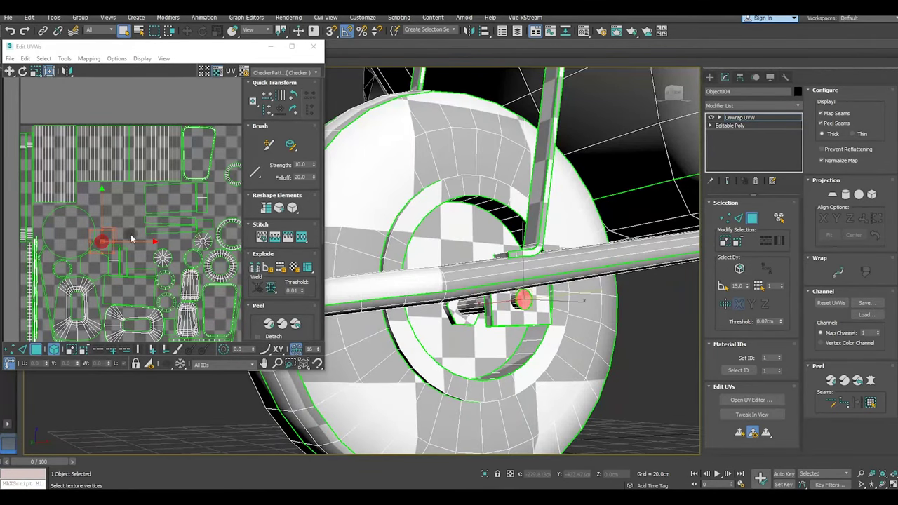
pyautogui.scroll(3, 79, 251)
pyautogui.scroll(2, 87, 253)
# Try moving the small circular hub island rightward, then undo the move.
pyautogui.click(149, 207)
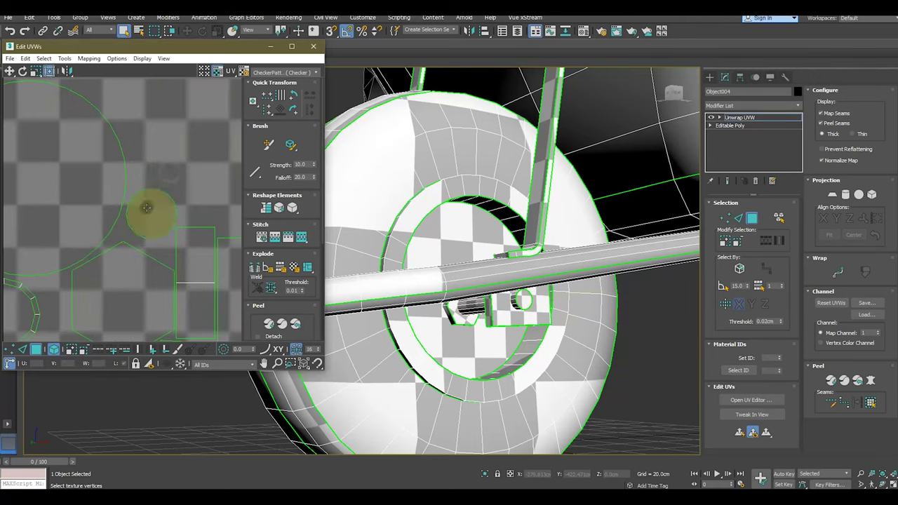
pyautogui.moveTo(189, 214); pyautogui.dragTo(245, 214)
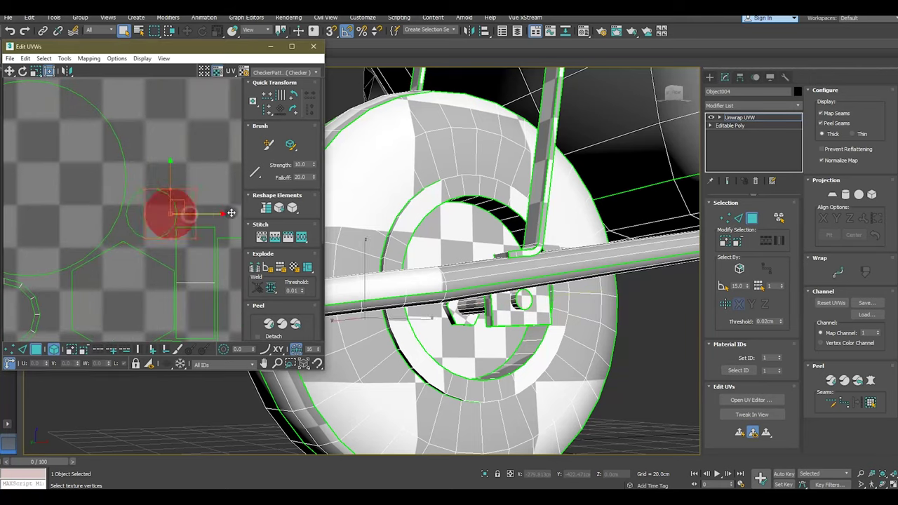
pyautogui.hotkey('ctrl', 'z')
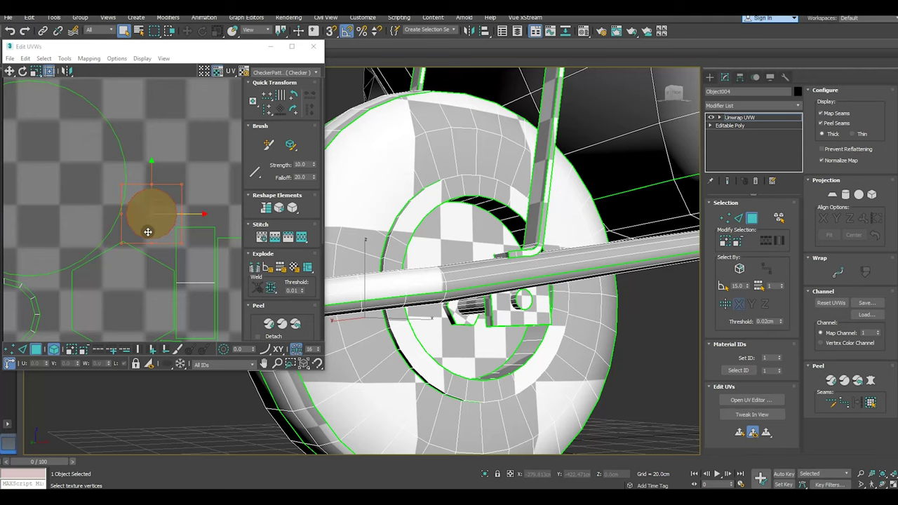
pyautogui.scroll(-2, 169, 217)
pyautogui.scroll(-3, 165, 219)
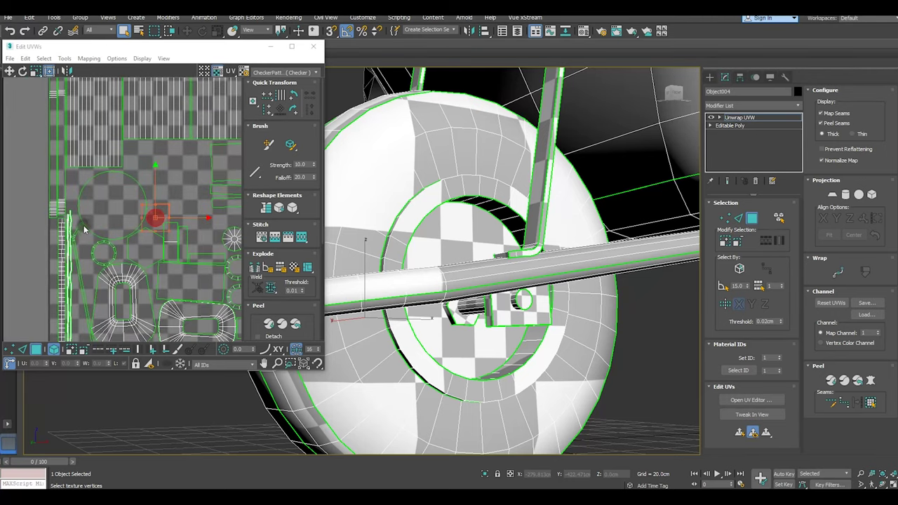
pyautogui.moveTo(82, 242); pyautogui.dragTo(106, 240, button='middle')
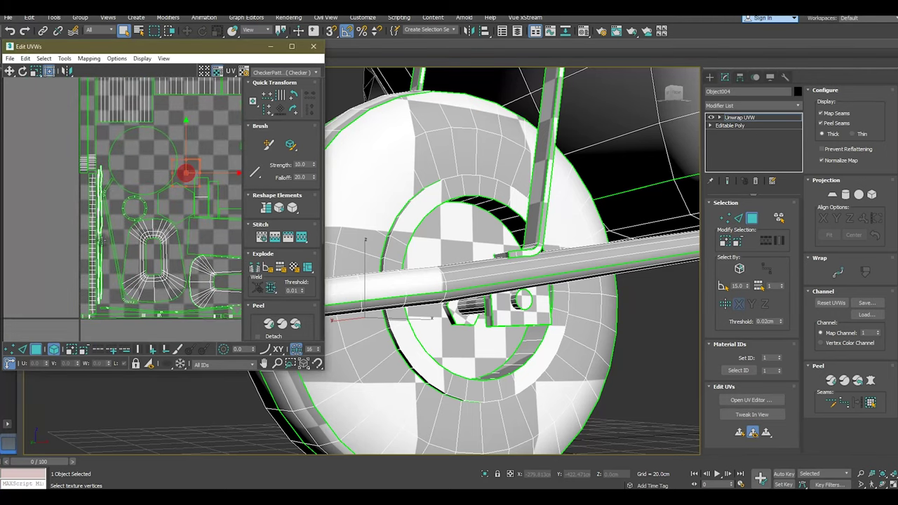
# Select the axle pipe island and axle faces, checking the circular hub shell.
pyautogui.click(102, 240)
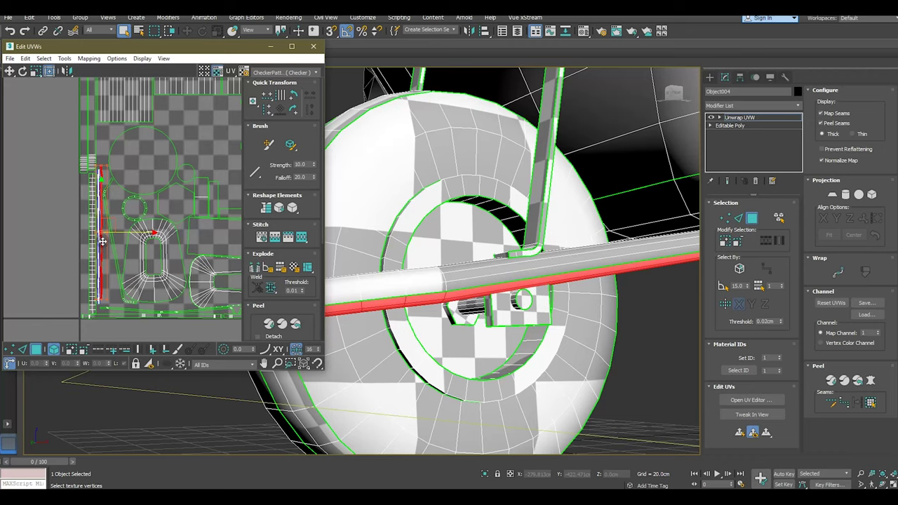
pyautogui.scroll(-1, 102, 240)
pyautogui.keyDown('alt'); pyautogui.moveTo(410, 302); pyautogui.dragTo(407, 305, button='middle'); pyautogui.keyUp('alt')
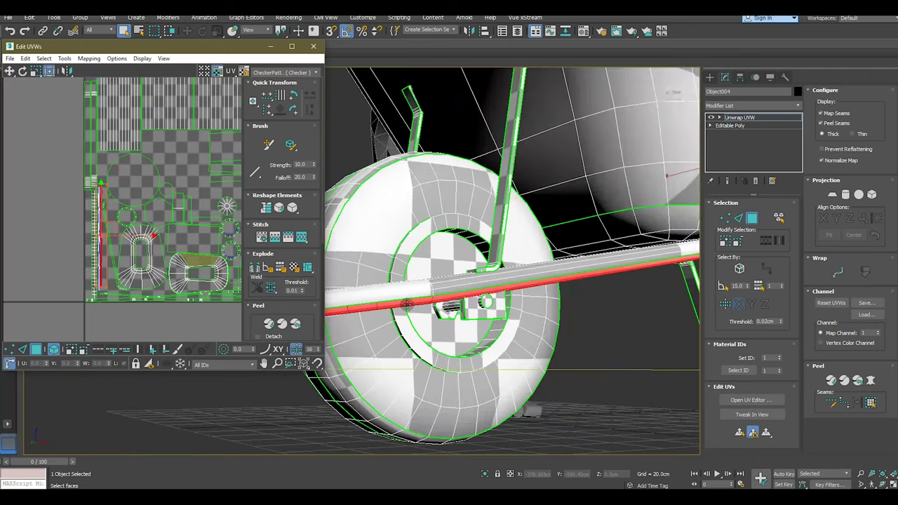
pyautogui.scroll(-2, 85, 265)
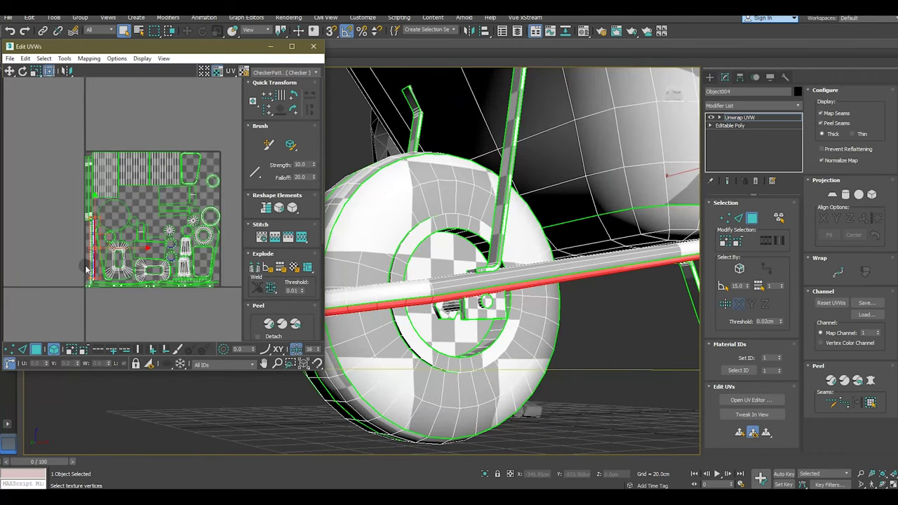
pyautogui.moveTo(164, 252); pyautogui.dragTo(137, 259, button='middle')
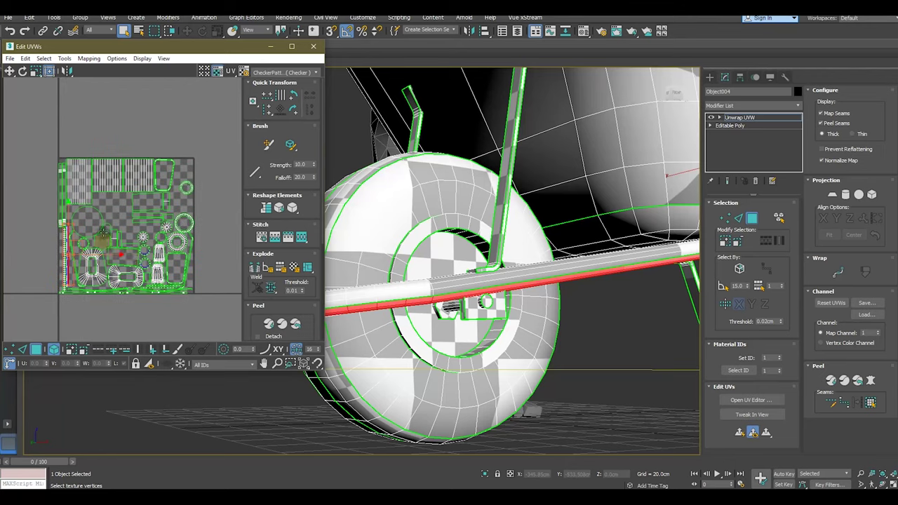
pyautogui.click(505, 172)
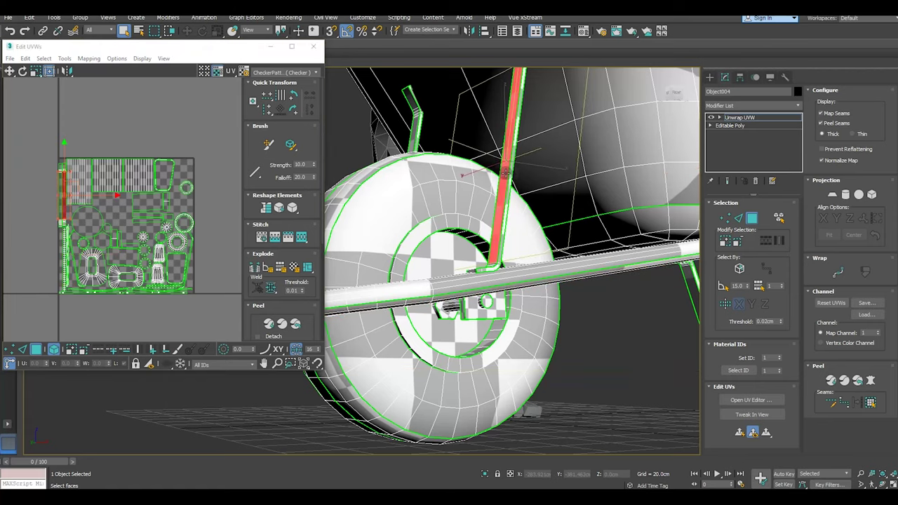
pyautogui.scroll(2, 63, 228)
pyautogui.click(61, 229)
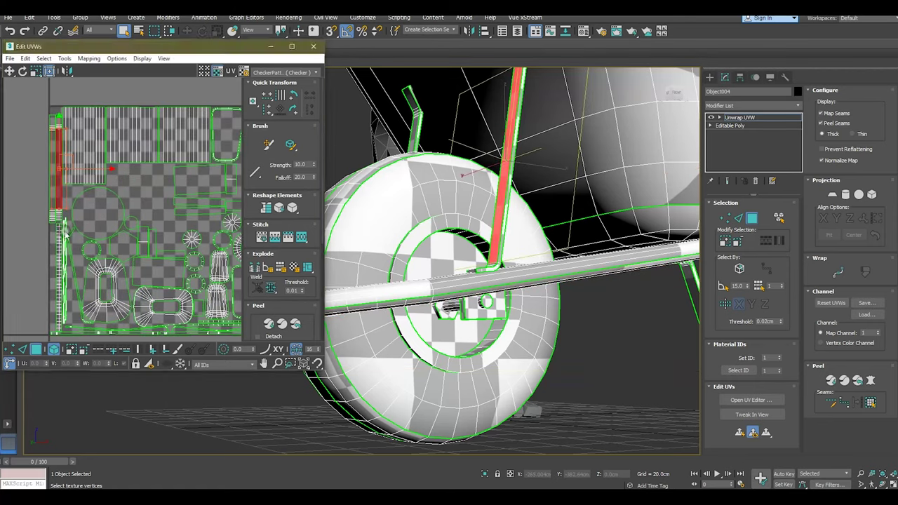
pyautogui.click(63, 230)
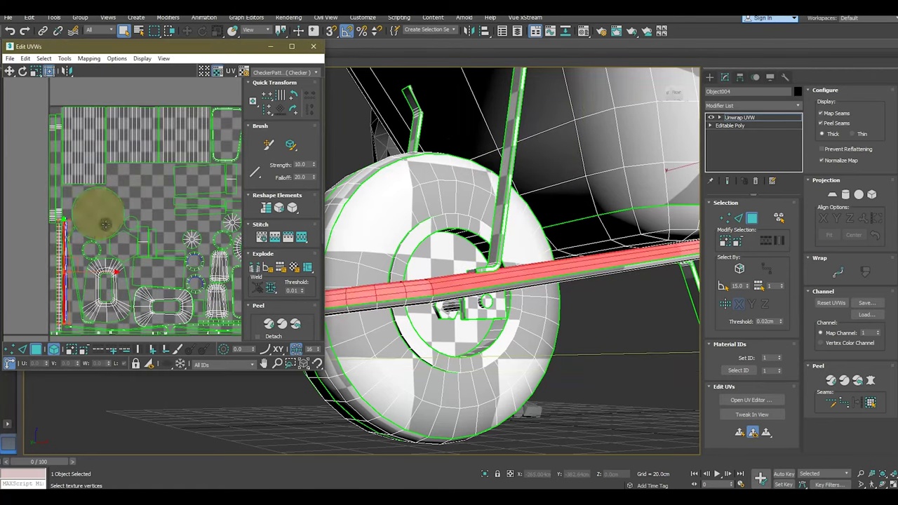
pyautogui.click(108, 215)
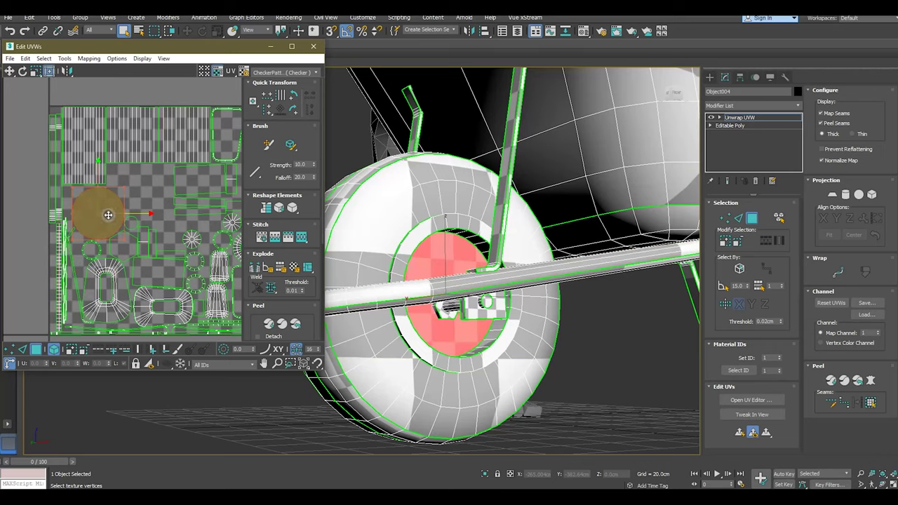
pyautogui.click(164, 223)
# Move the axle end-cap island up and right, then enlarge it with Freeform.
pyautogui.click(131, 220)
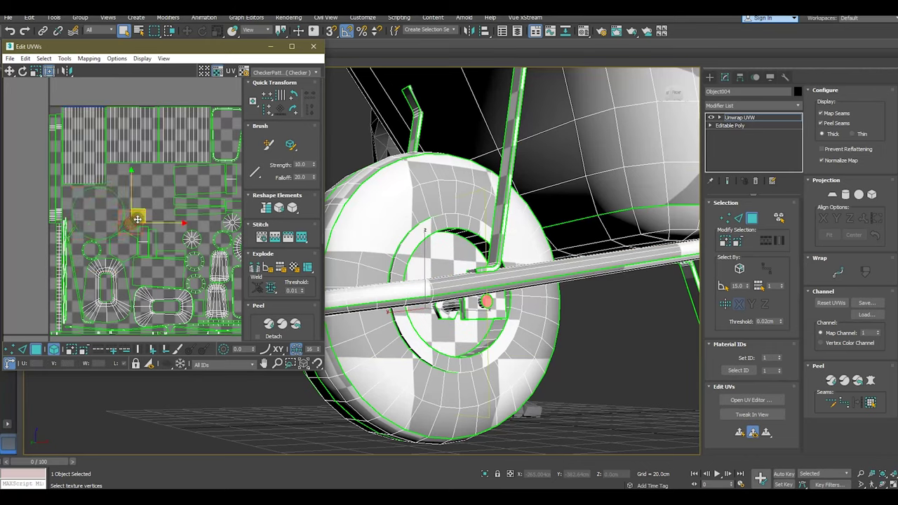
pyautogui.scroll(5, 137, 219)
pyautogui.moveTo(121, 201); pyautogui.dragTo(121, 192)
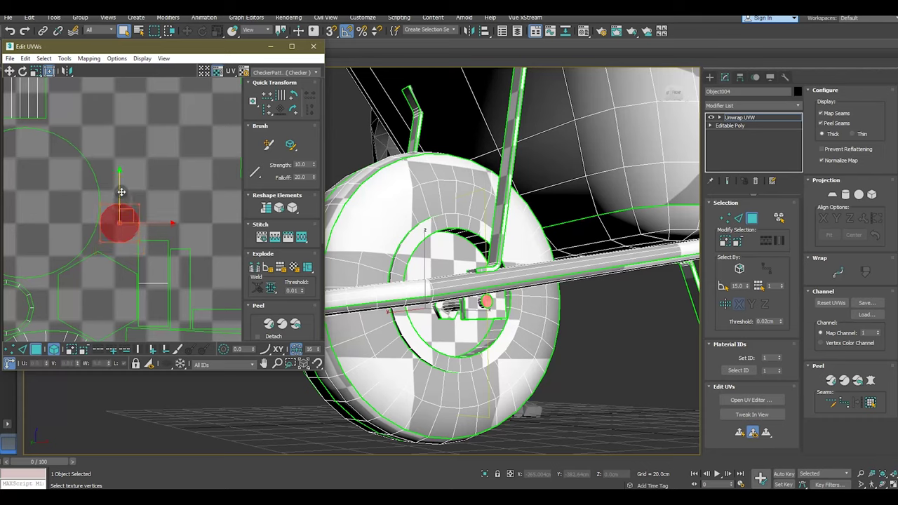
pyautogui.moveTo(160, 223); pyautogui.dragTo(171, 222)
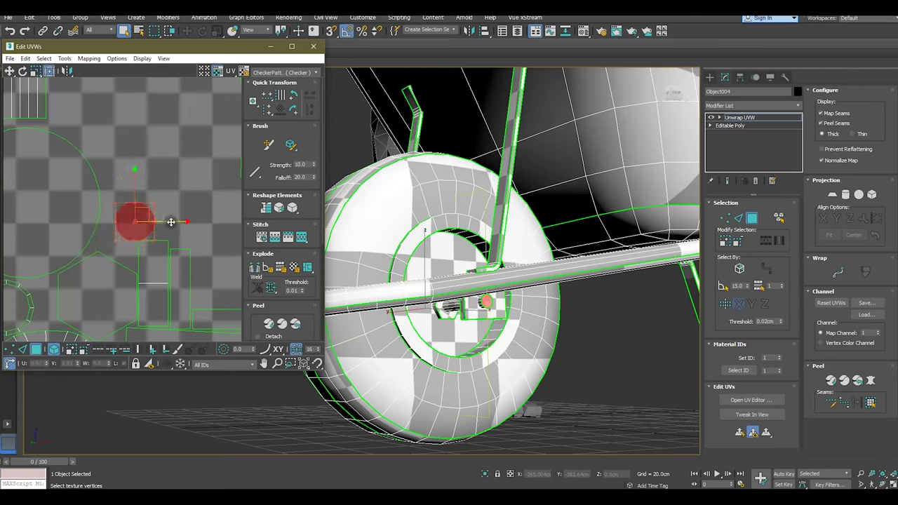
pyautogui.moveTo(136, 187); pyautogui.dragTo(136, 167)
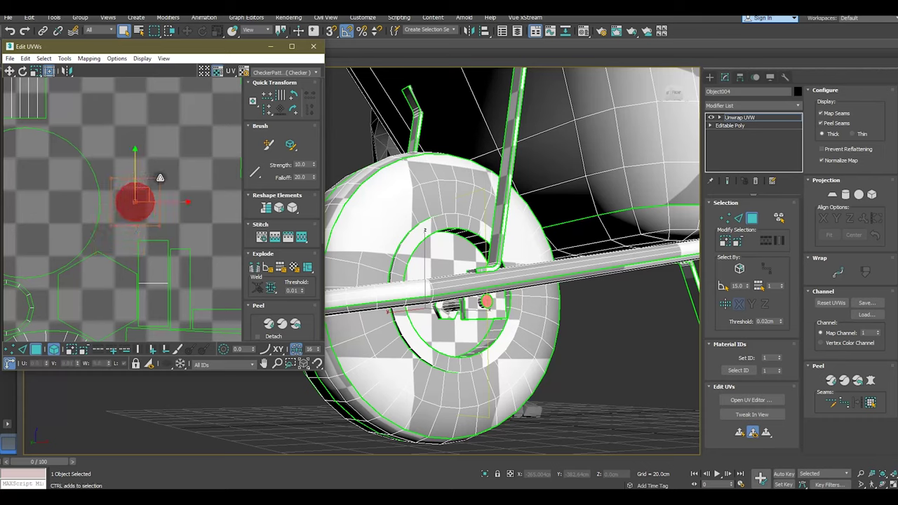
pyautogui.moveTo(157, 203); pyautogui.dragTo(166, 193)
pyautogui.moveTo(167, 160); pyautogui.dragTo(156, 164)
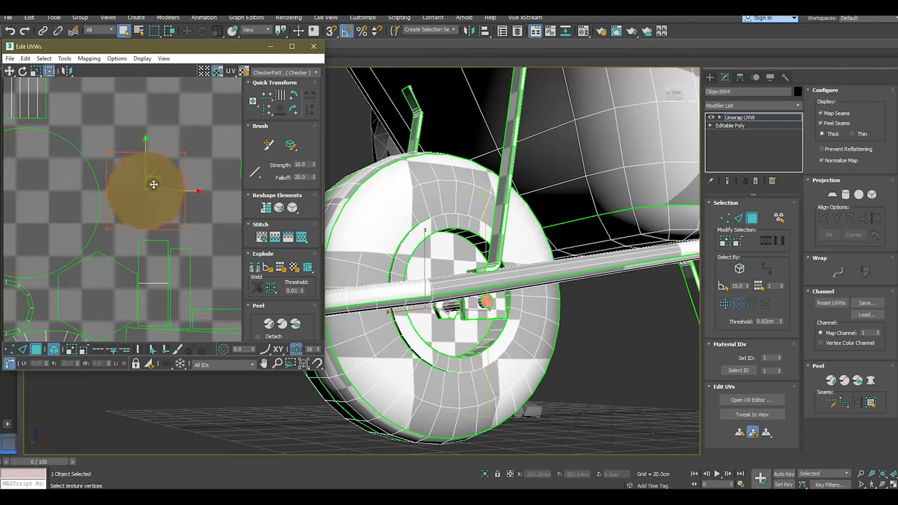
pyautogui.scroll(-2, 140, 184)
pyautogui.scroll(-2, 119, 189)
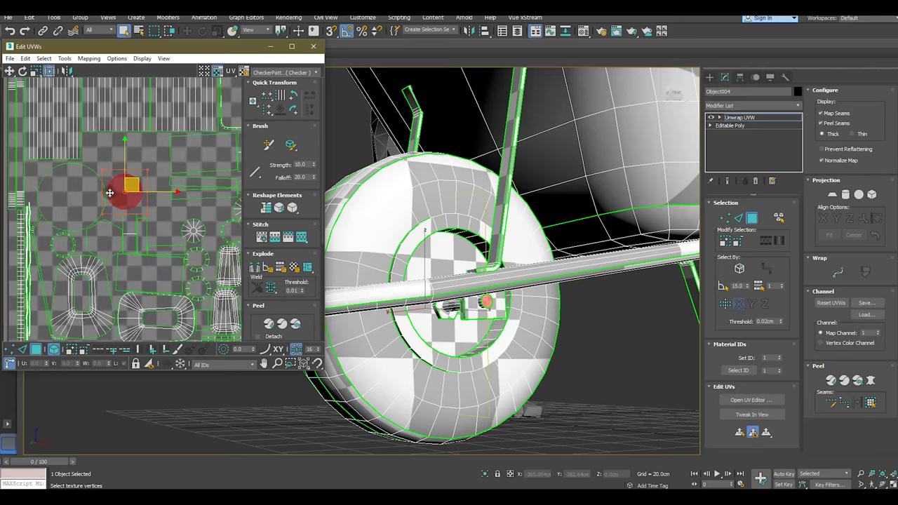
pyautogui.scroll(-2, 105, 194)
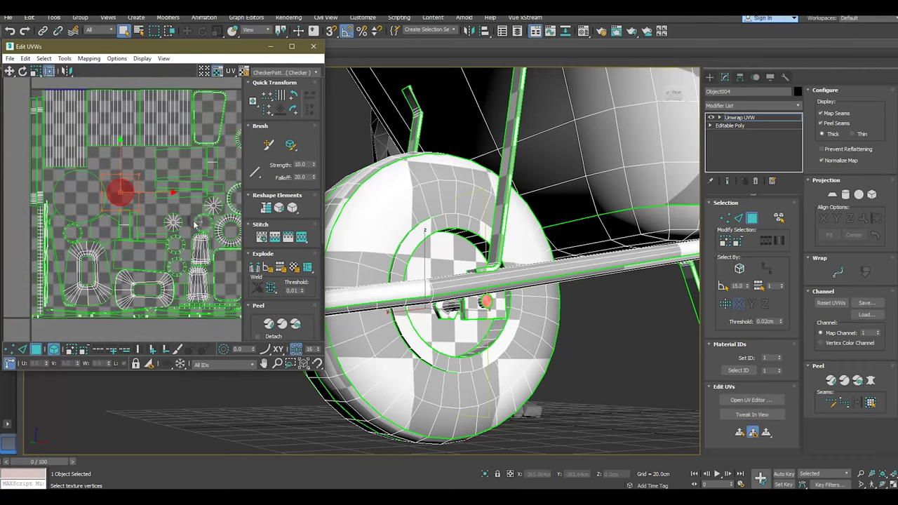
pyautogui.scroll(-3, 456, 295)
pyautogui.moveTo(456, 295)
pyautogui.keyDown('alt'); pyautogui.mouseDown(button='middle')
pyautogui.moveTo(584, 417)
pyautogui.moveTo(383, 341)
pyautogui.moveTo(532, 196)
pyautogui.mouseUp(button='middle'); pyautogui.keyUp('alt')
# Frame the handle end and select the handle ring's faces.
pyautogui.press('z')
pyautogui.click(531, 234)
pyautogui.scroll(3, 209, 208)
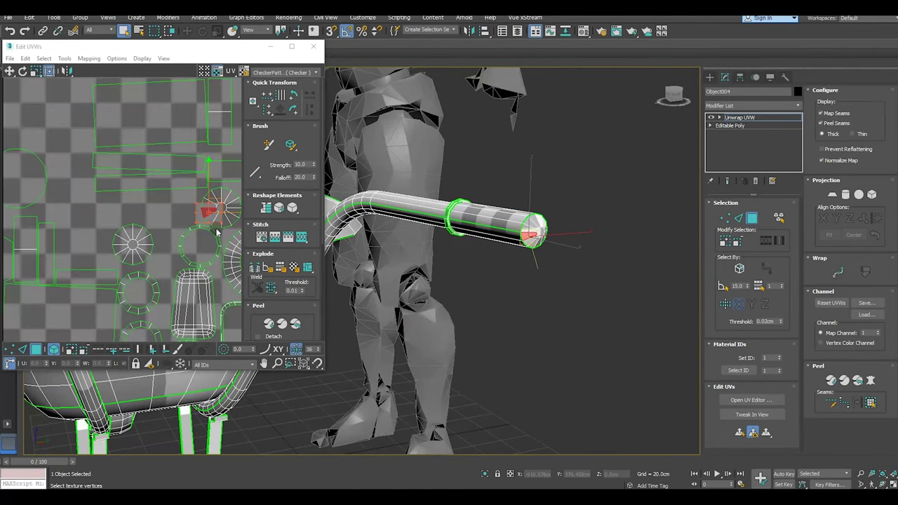
pyautogui.scroll(3, 463, 213)
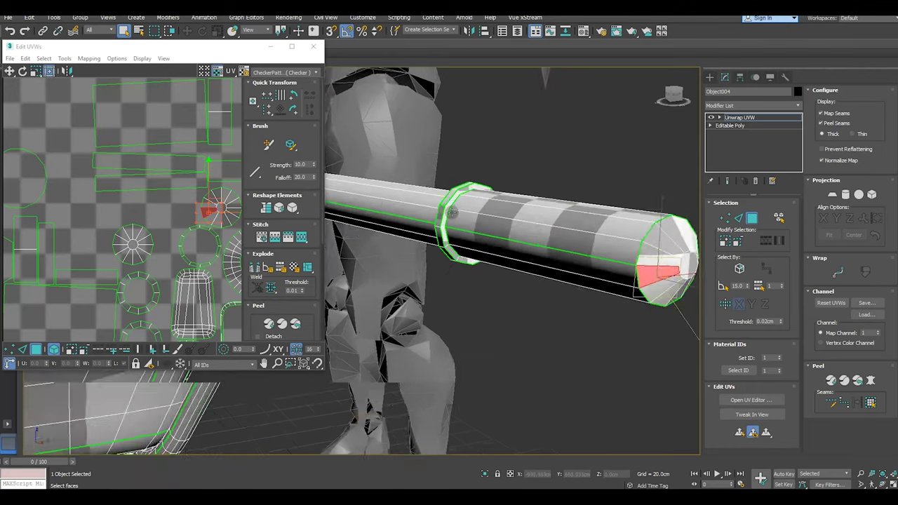
pyautogui.scroll(2, 457, 212)
pyautogui.click(437, 212)
pyautogui.click(431, 211)
pyautogui.scroll(-2, 129, 195)
pyautogui.scroll(-2, 167, 211)
pyautogui.scroll(-2, 167, 211)
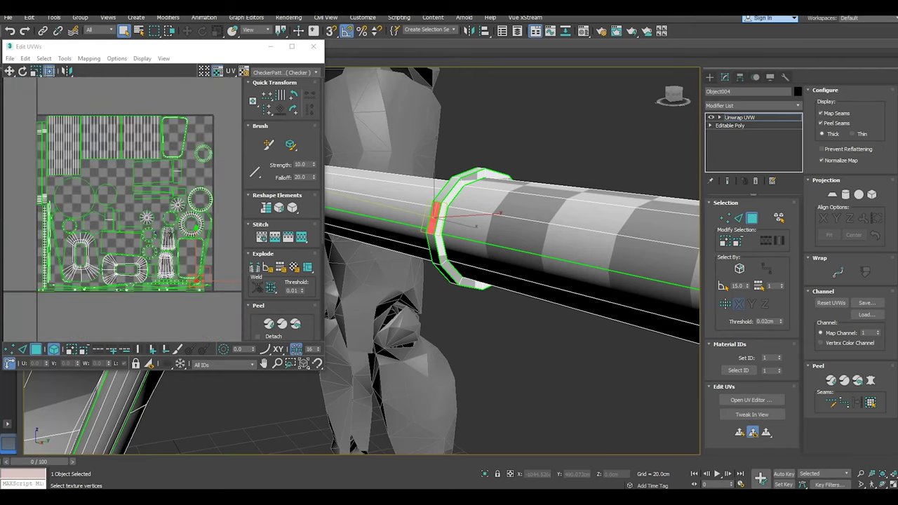
pyautogui.scroll(1, 112, 182)
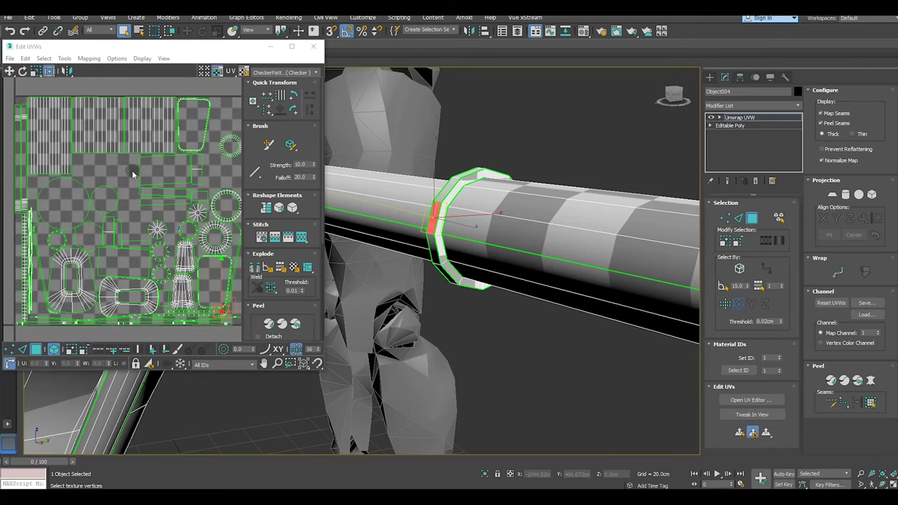
# Move the handle ring UV island up and left into free space.
pyautogui.click(229, 144)
pyautogui.moveTo(228, 144); pyautogui.dragTo(177, 172, button='middle')
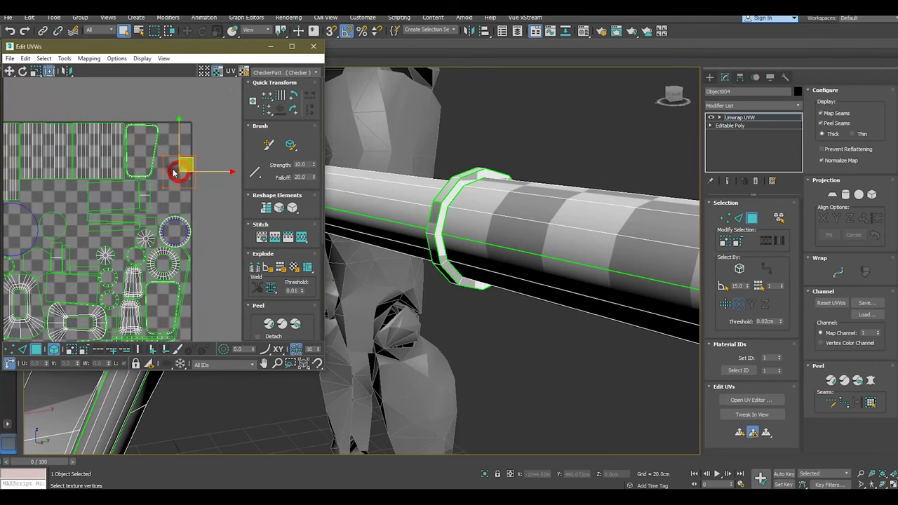
pyautogui.scroll(2, 165, 171)
pyautogui.moveTo(170, 144); pyautogui.dragTo(158, 131)
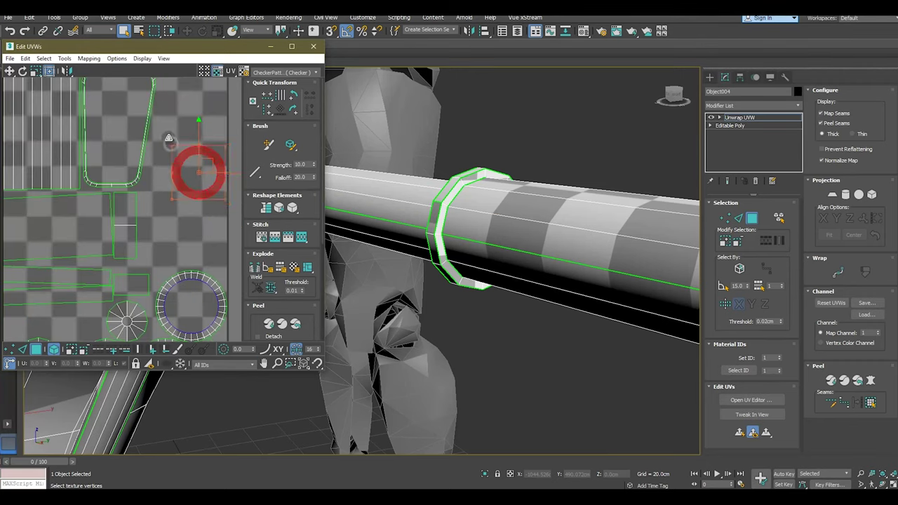
pyautogui.scroll(-1, 203, 217)
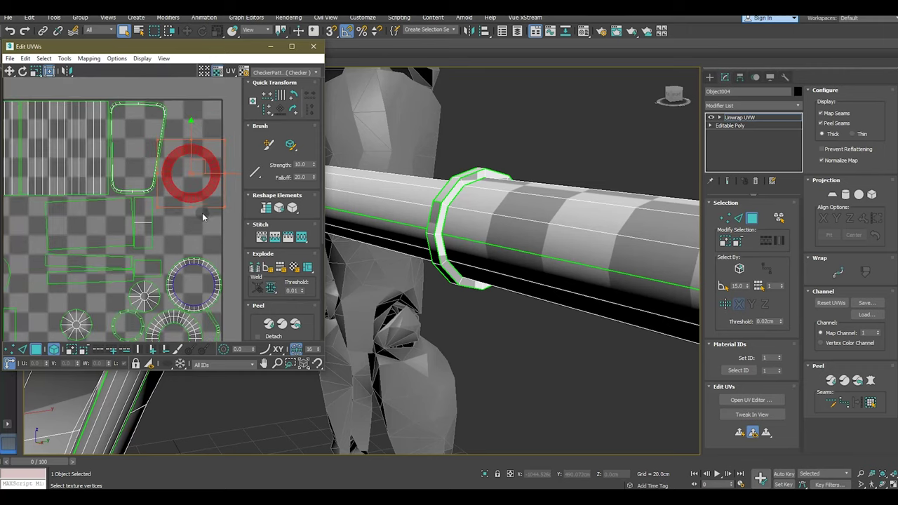
pyautogui.moveTo(108, 237); pyautogui.dragTo(109, 239)
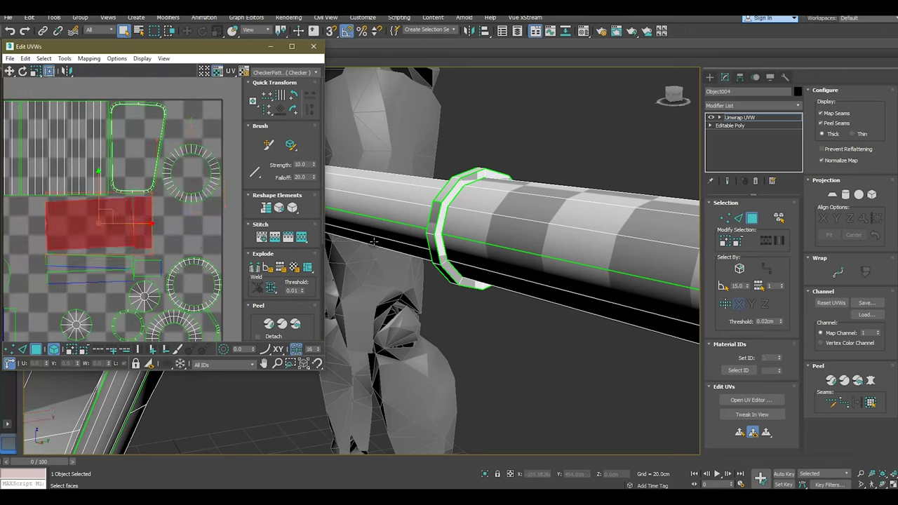
pyautogui.scroll(-3, 375, 240)
pyautogui.scroll(-3, 66, 202)
# Select the small circular handle end-cap island and scale it up.
pyautogui.moveTo(70, 204); pyautogui.dragTo(213, 169, button='middle')
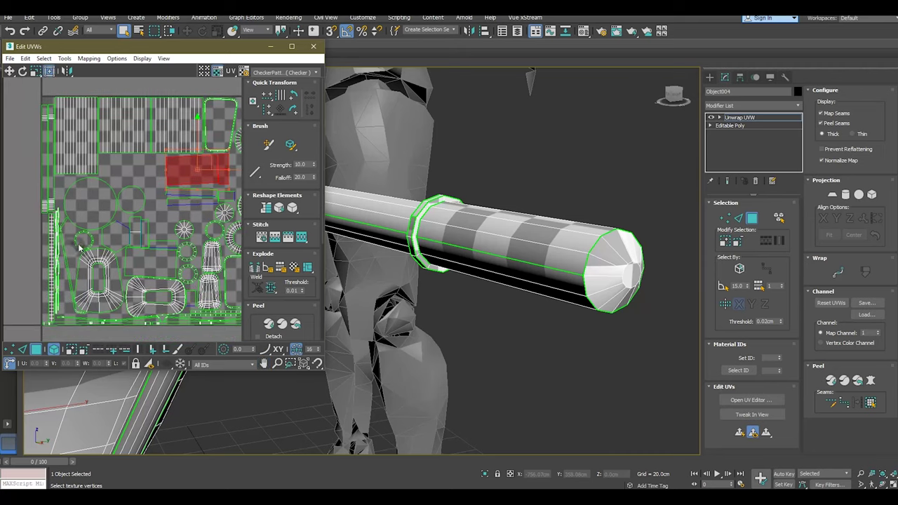
pyautogui.click(81, 244)
pyautogui.scroll(3, 84, 246)
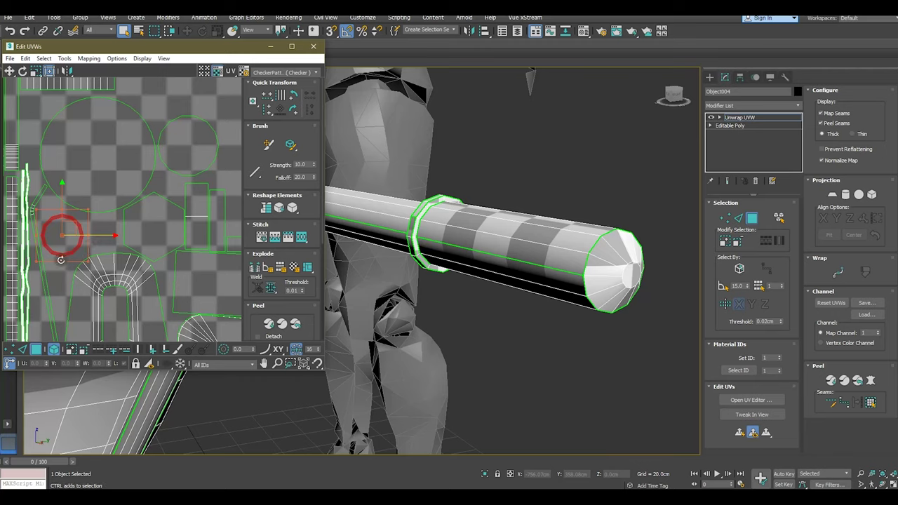
pyautogui.scroll(2, 51, 264)
pyautogui.moveTo(121, 263); pyautogui.dragTo(141, 258)
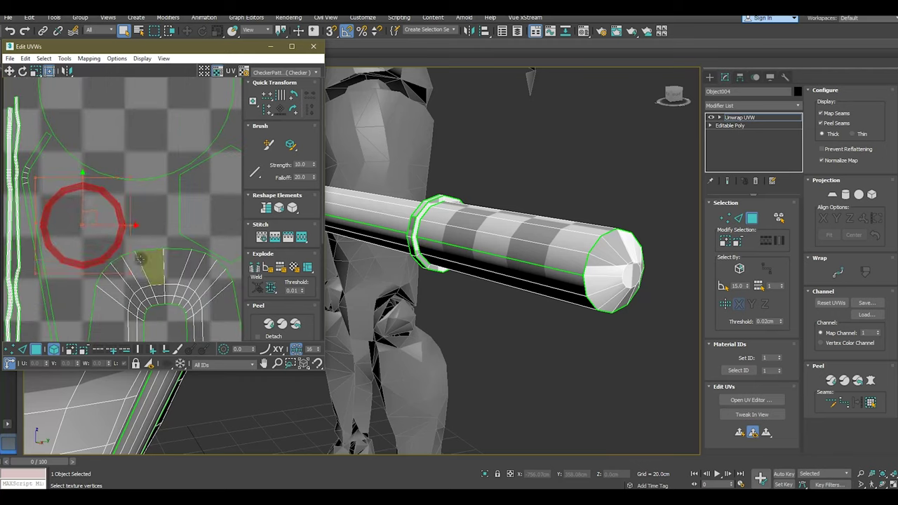
pyautogui.scroll(-2, 141, 258)
pyautogui.scroll(-2, 140, 245)
pyautogui.scroll(-2, 139, 211)
pyautogui.scroll(-1, 138, 197)
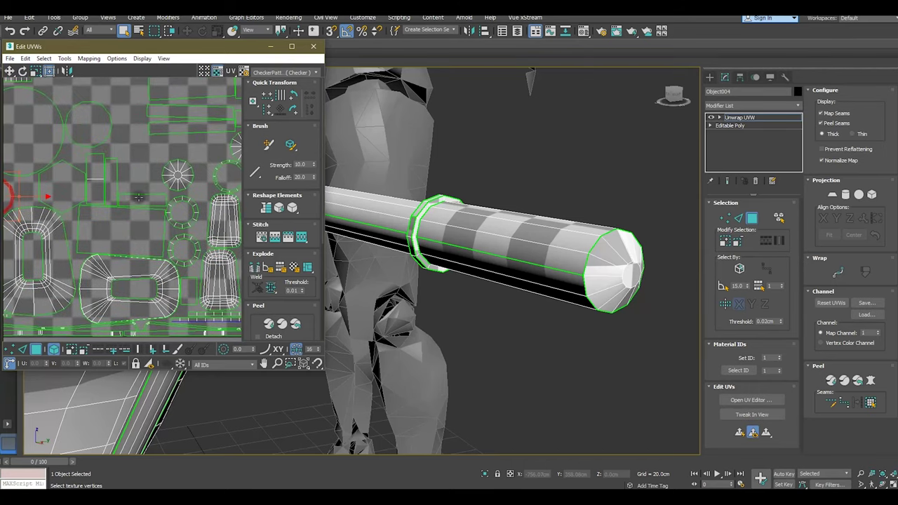
# Bring the UV layout back into view and select the other handle's end-cap faces.
pyautogui.moveTo(139, 197); pyautogui.dragTo(62, 241, button='middle')
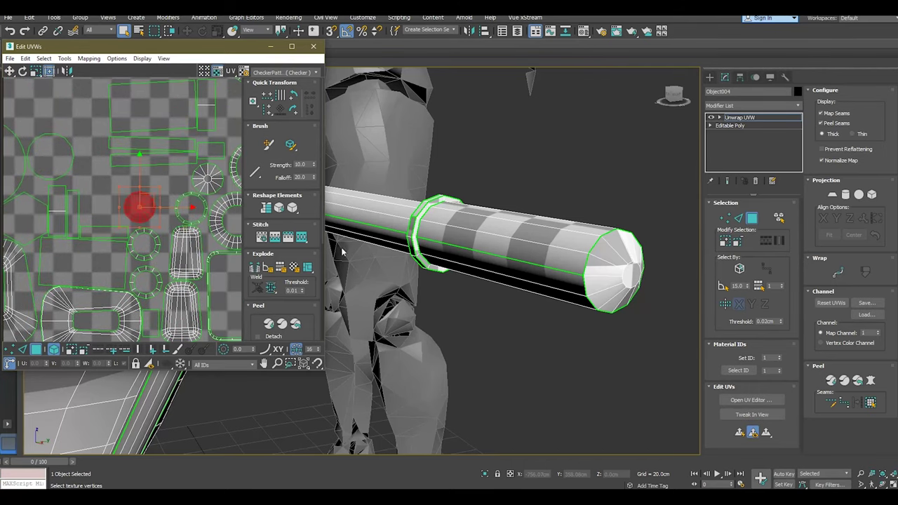
pyautogui.scroll(-2, 343, 251)
pyautogui.scroll(-3, 343, 251)
pyautogui.scroll(-3, 342, 252)
pyautogui.scroll(-1, 342, 252)
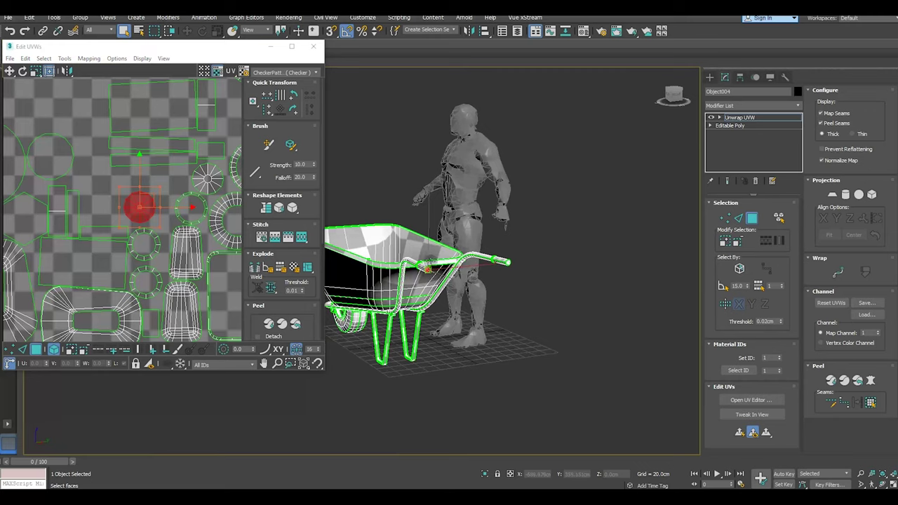
pyautogui.scroll(5, 427, 270)
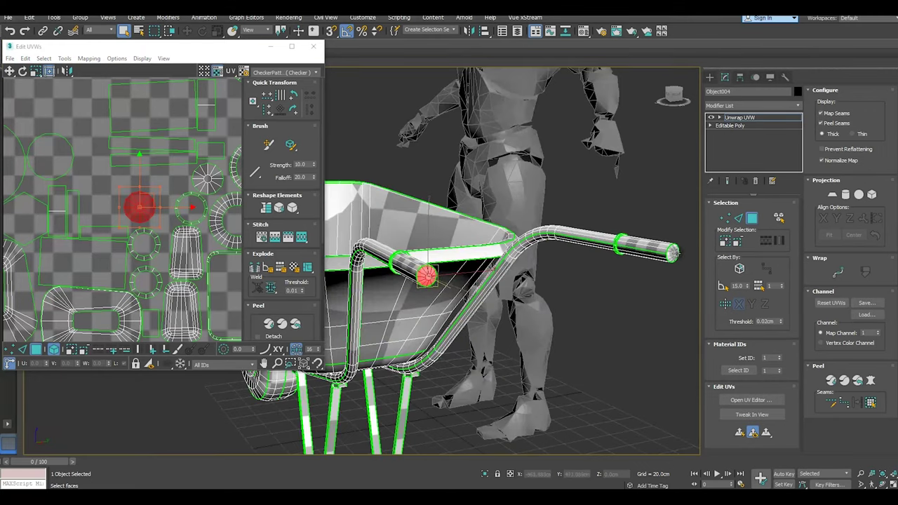
pyautogui.click(672, 253)
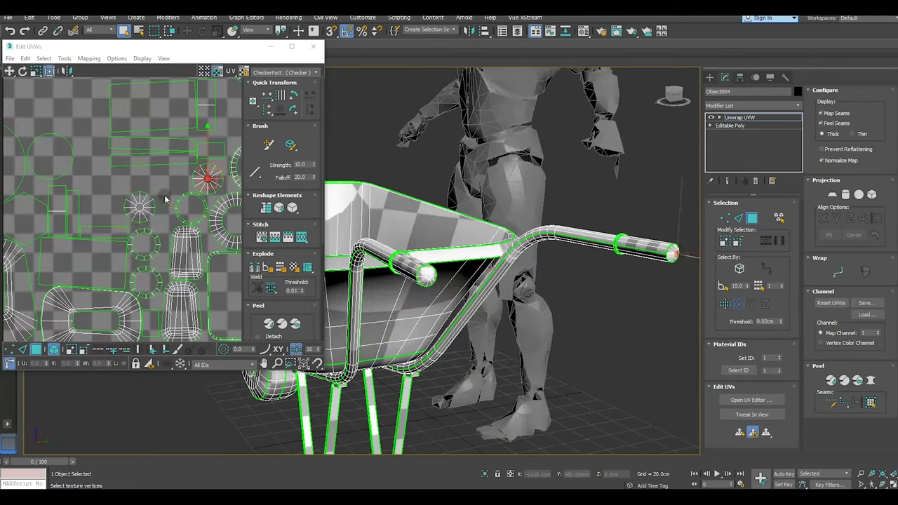
pyautogui.scroll(-3, 157, 223)
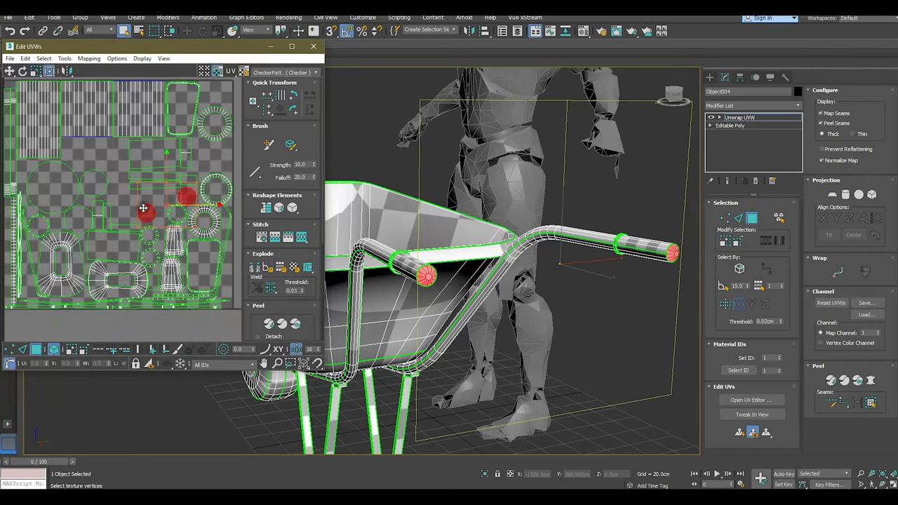
# Pack all the wheelbarrow's UV shells back inside the UV tile.
pyautogui.scroll(-4, 136, 201)
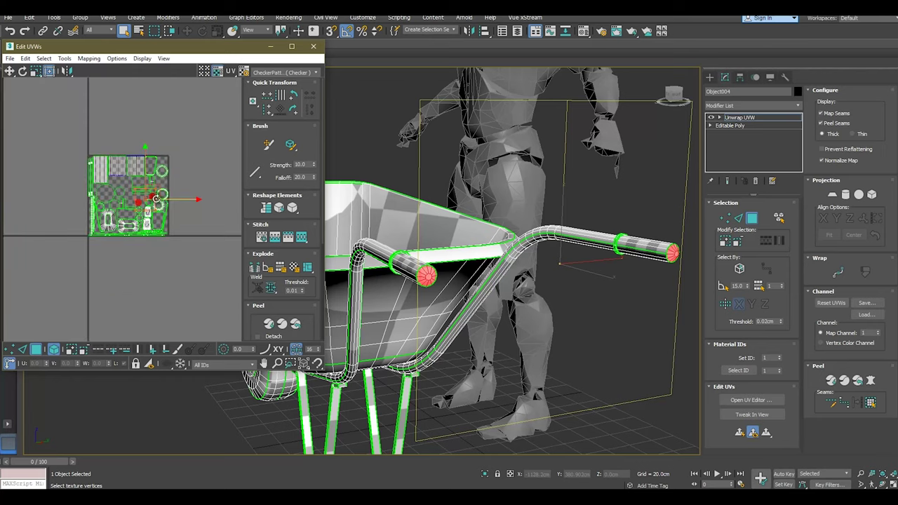
pyautogui.moveTo(179, 199); pyautogui.dragTo(234, 202)
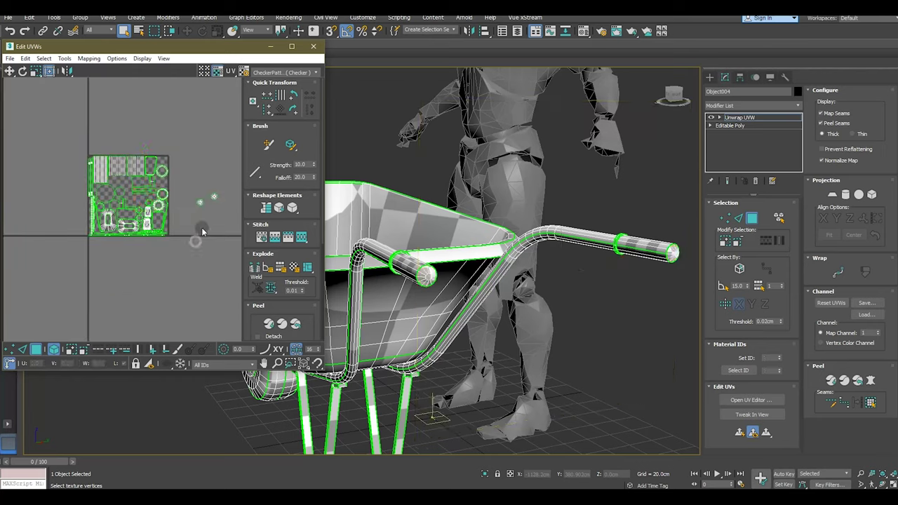
pyautogui.click(267, 309)
pyautogui.click(254, 336)
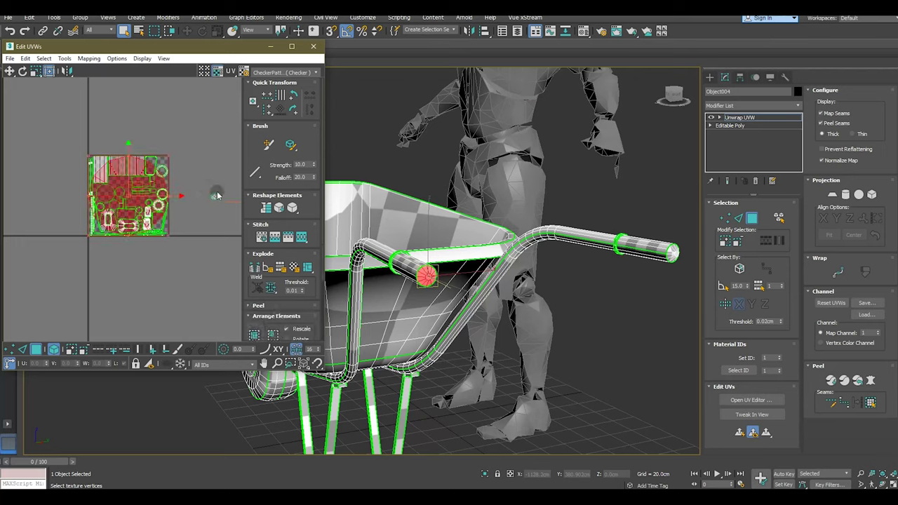
pyautogui.click(214, 197)
pyautogui.click(254, 337)
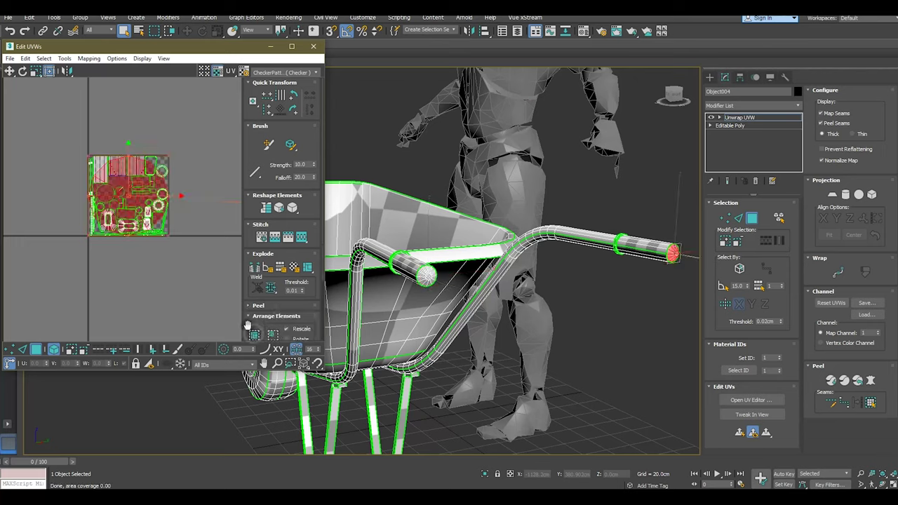
# Scale the handle-cap circle shell down much smaller, then select one overlapping cap shell.
pyautogui.scroll(5, 157, 211)
pyautogui.click(170, 168)
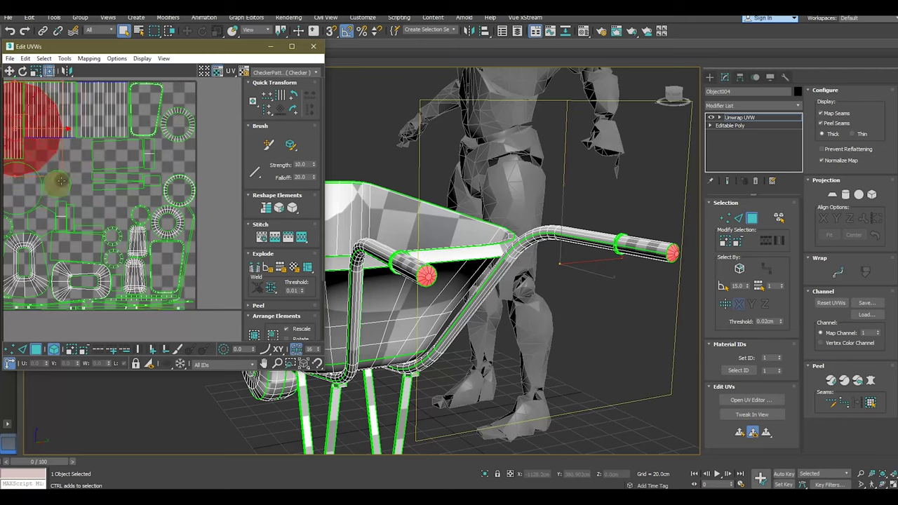
pyautogui.moveTo(61, 181); pyautogui.dragTo(117, 206, button='middle')
pyautogui.moveTo(41, 114); pyautogui.dragTo(104, 168)
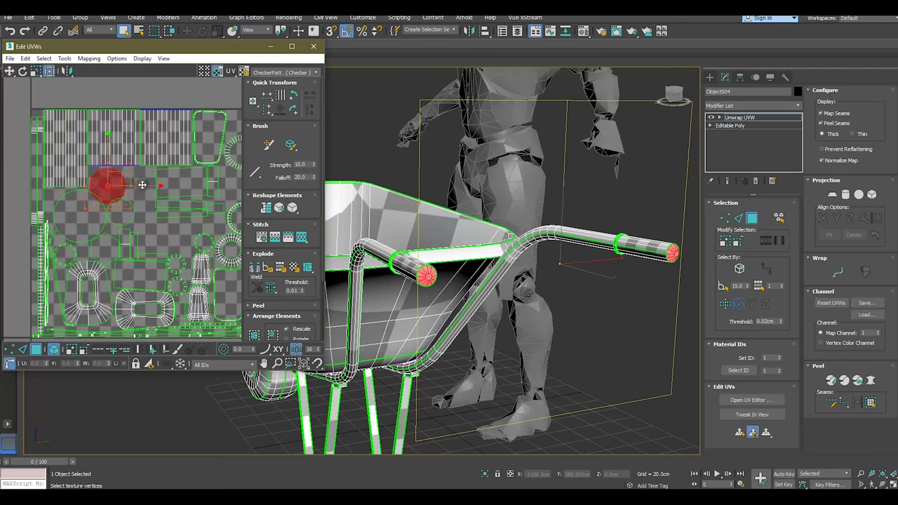
pyautogui.scroll(2, 105, 172)
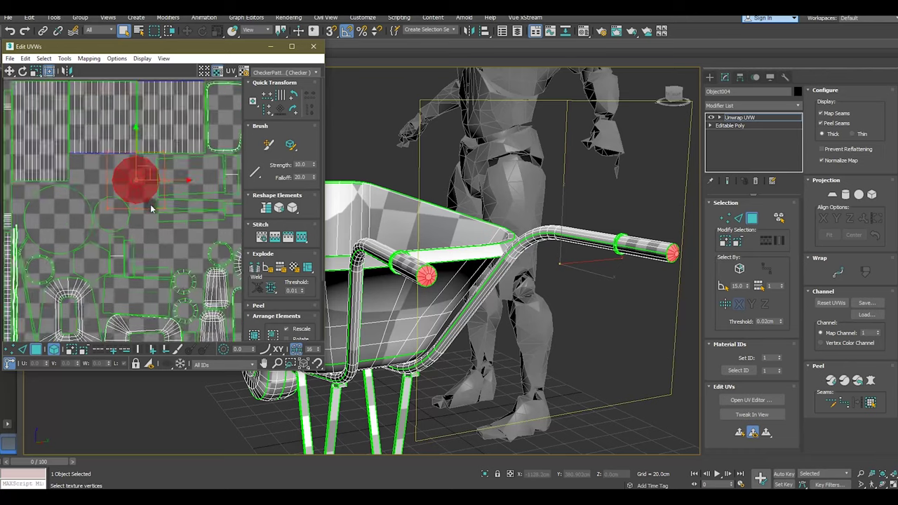
pyautogui.scroll(2, 109, 151)
pyautogui.moveTo(106, 141)
pyautogui.mouseDown()
pyautogui.moveTo(148, 168)
pyautogui.moveTo(146, 234)
pyautogui.mouseUp()
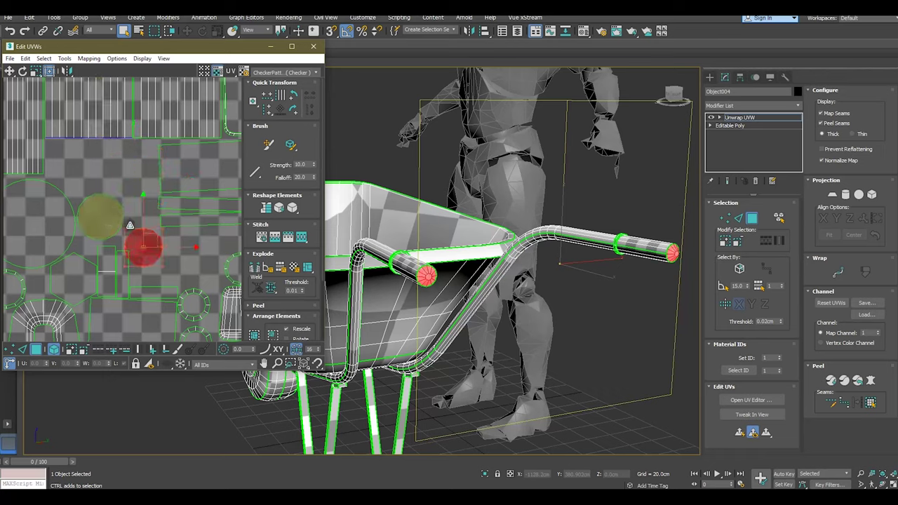
pyautogui.scroll(2, 140, 247)
pyautogui.moveTo(141, 248); pyautogui.dragTo(123, 243, button='middle')
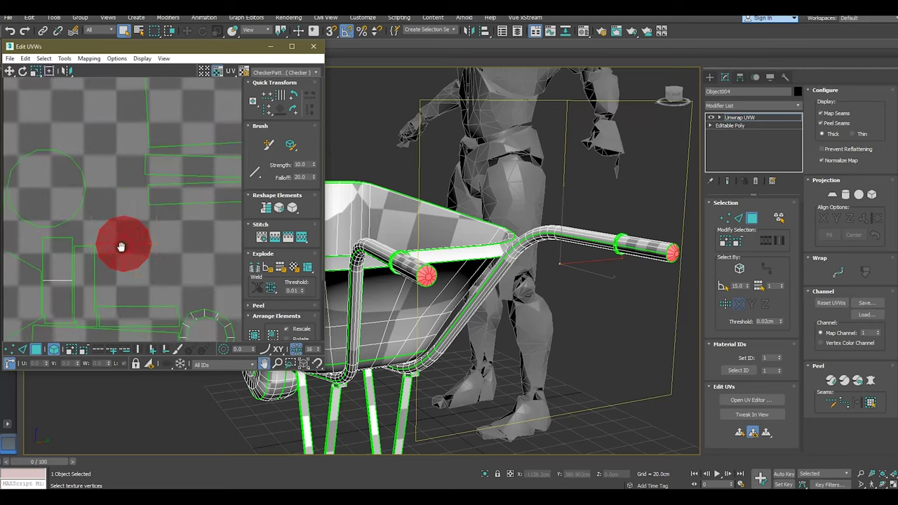
pyautogui.click(120, 248)
# Slide the stacked handle-cap shells apart along X so they sit side by side.
pyautogui.moveTo(163, 245)
pyautogui.mouseDown()
pyautogui.moveTo(249, 245)
pyautogui.moveTo(223, 245)
pyautogui.mouseUp()
pyautogui.click(144, 257)
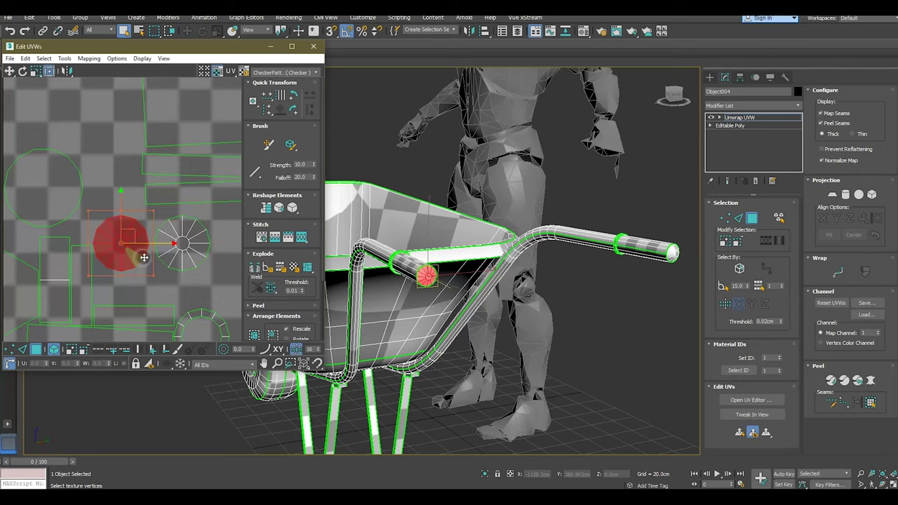
pyautogui.moveTo(166, 243); pyautogui.dragTo(174, 244)
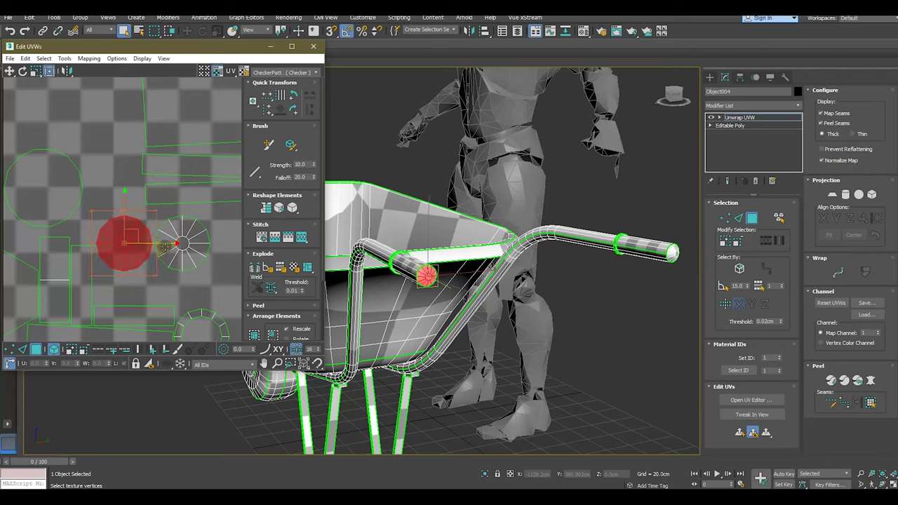
pyautogui.scroll(-3, 164, 245)
pyautogui.click(93, 216)
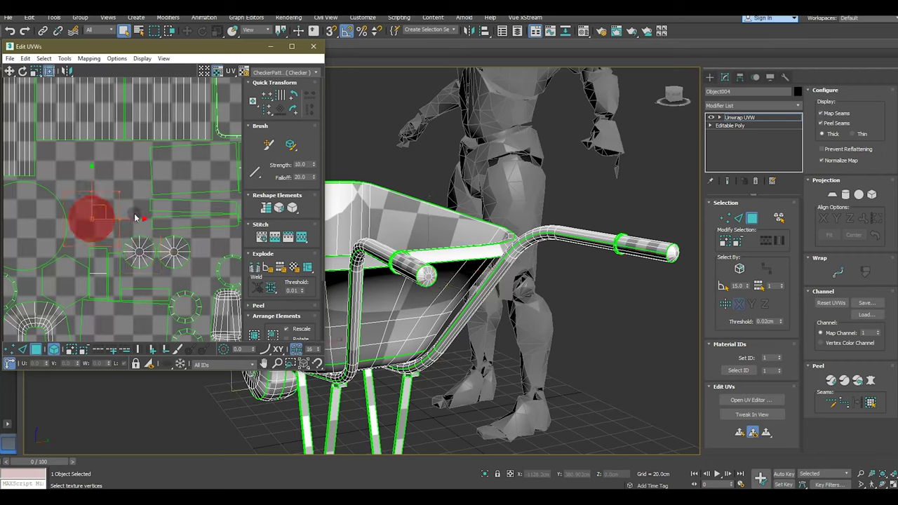
pyautogui.moveTo(134, 219); pyautogui.dragTo(141, 219)
pyautogui.scroll(-2, 131, 220)
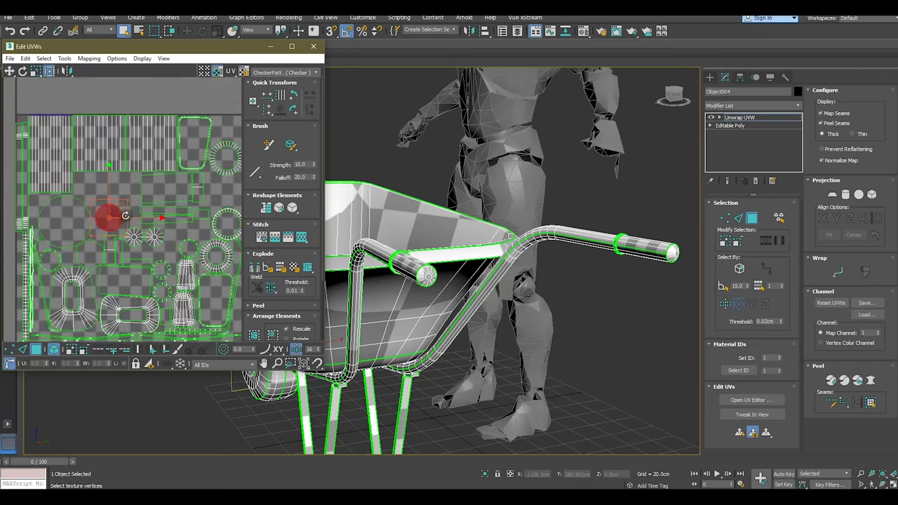
pyautogui.scroll(3, 179, 266)
# Move the grip-ring circle shell to the left in the UV layout.
pyautogui.click(200, 218)
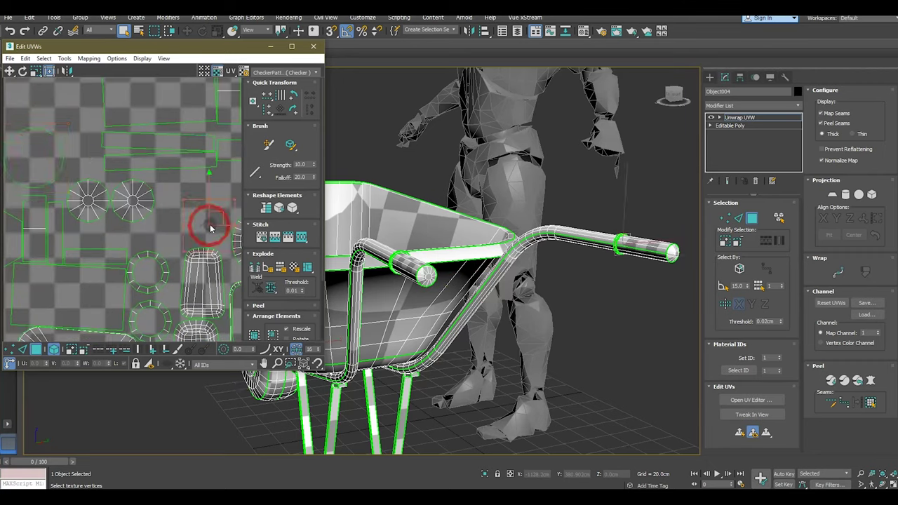
pyautogui.keyDown('alt'); pyautogui.moveTo(510, 254); pyautogui.dragTo(516, 256, button='middle'); pyautogui.keyUp('alt')
pyautogui.scroll(4, 583, 245)
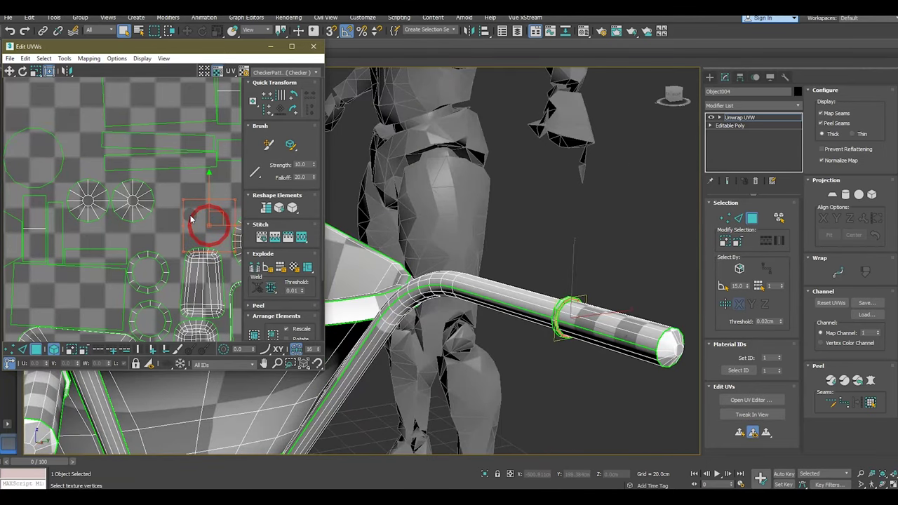
pyautogui.moveTo(229, 226); pyautogui.dragTo(203, 226)
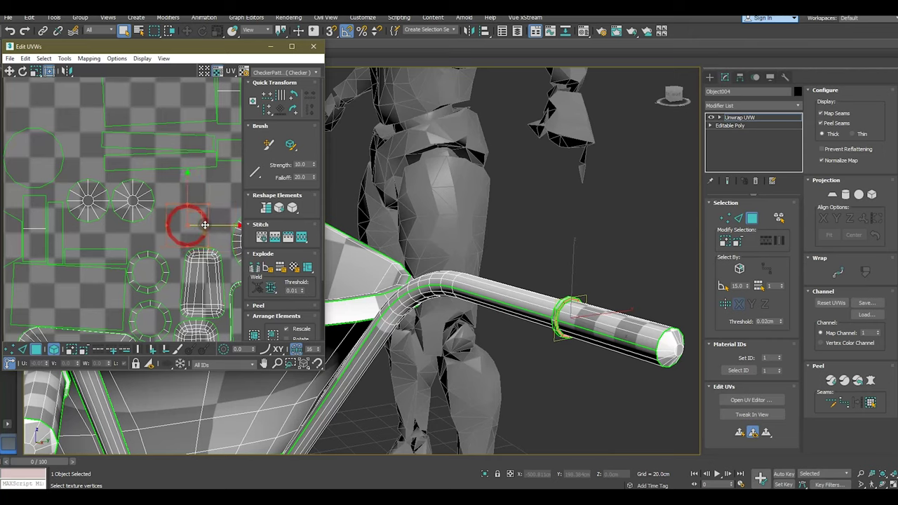
pyautogui.scroll(-4, 561, 252)
pyautogui.scroll(-3, 561, 251)
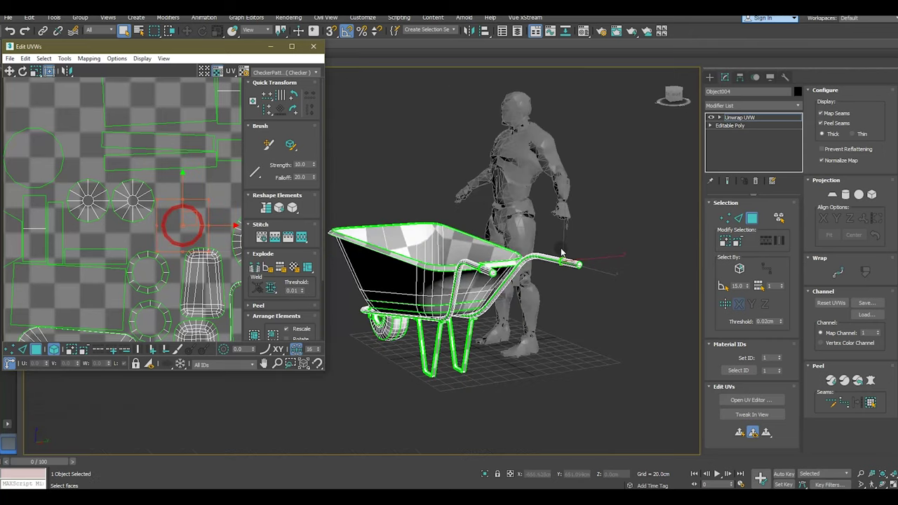
pyautogui.scroll(-2, 196, 208)
pyautogui.scroll(-1, 200, 207)
pyautogui.scroll(-1, 204, 207)
pyautogui.scroll(-1, 211, 205)
pyautogui.scroll(-1, 211, 206)
pyautogui.scroll(-2, 168, 203)
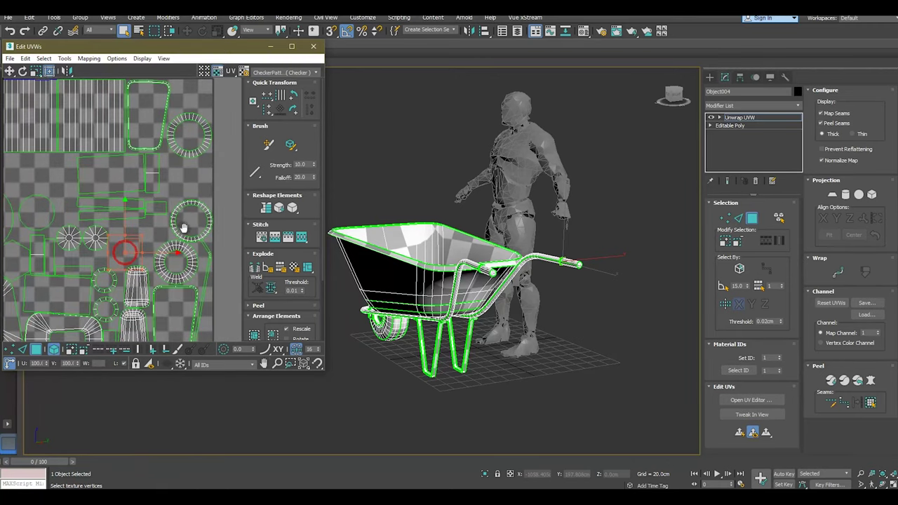
pyautogui.moveTo(183, 228); pyautogui.dragTo(227, 201, button='middle')
pyautogui.moveTo(151, 225); pyautogui.dragTo(195, 206, button='middle')
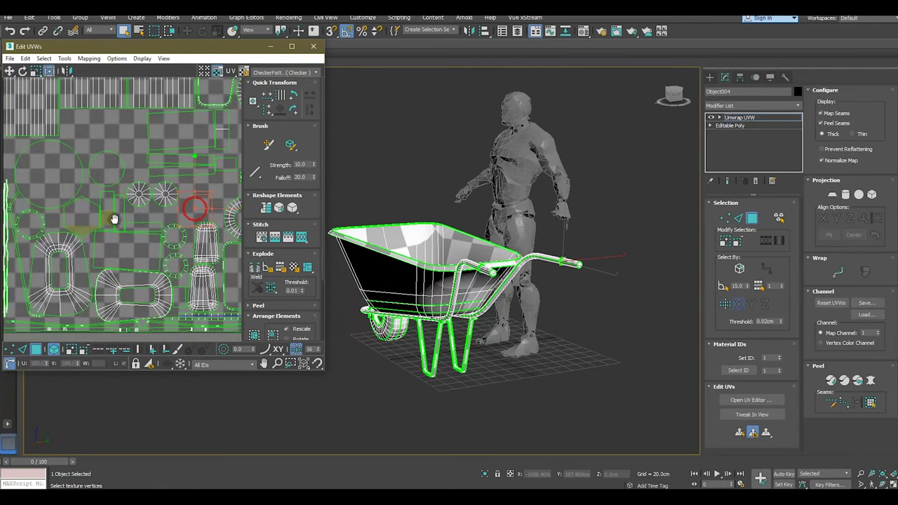
pyautogui.scroll(3, 194, 207)
pyautogui.click(124, 173)
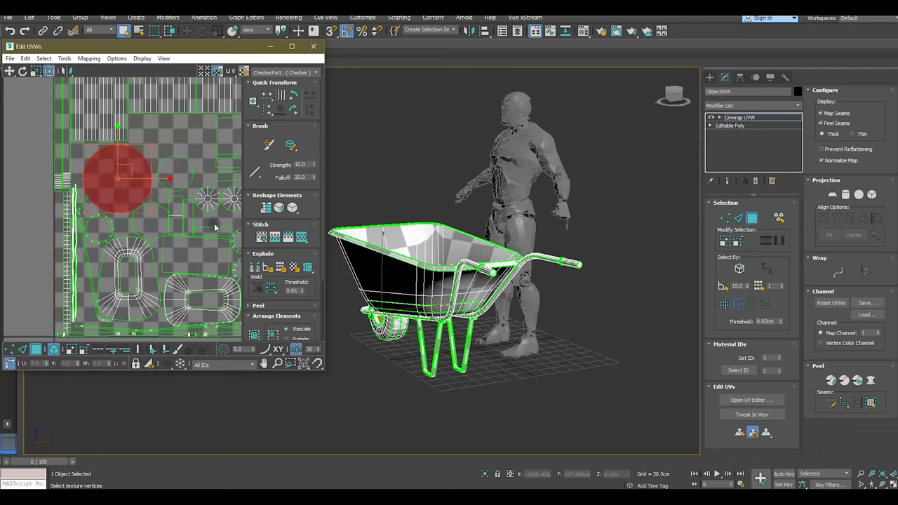
pyautogui.scroll(-1, 147, 197)
pyautogui.scroll(3, 123, 202)
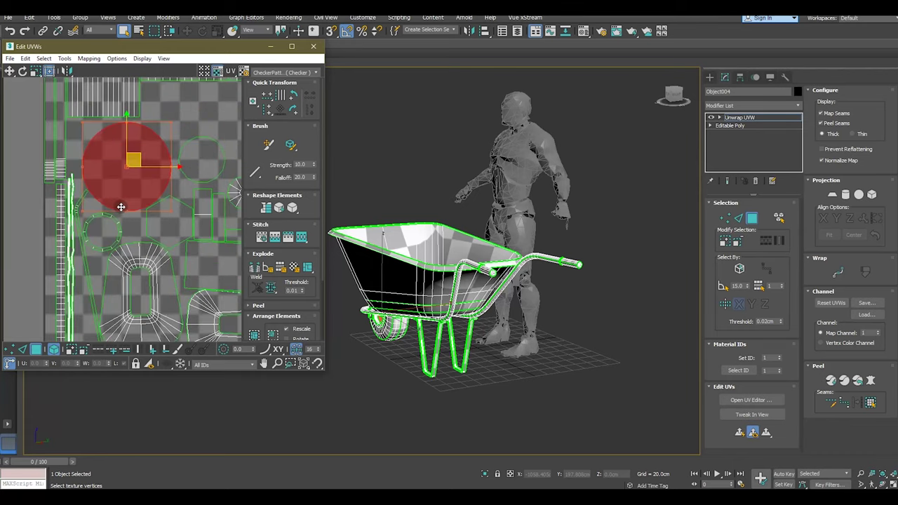
pyautogui.moveTo(124, 225); pyautogui.dragTo(174, 188, button='middle')
pyautogui.scroll(2, 111, 143)
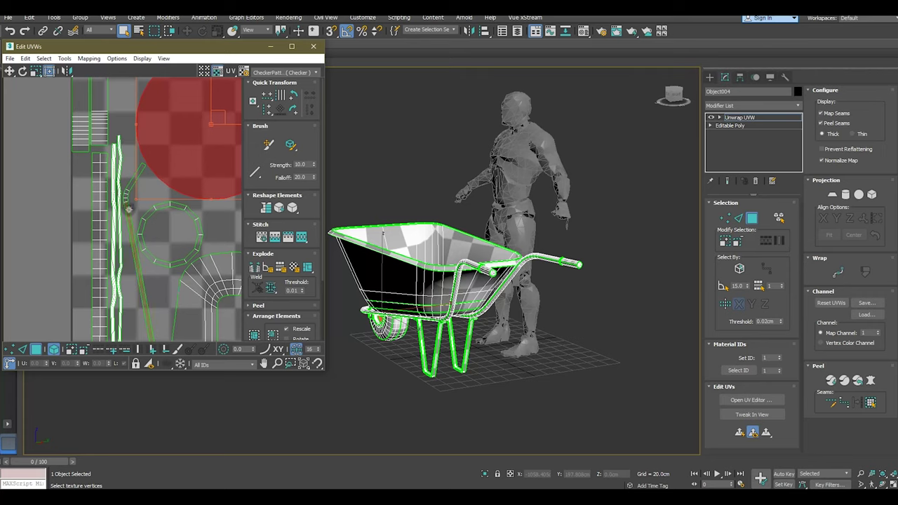
pyautogui.click(128, 209)
pyautogui.click(119, 137)
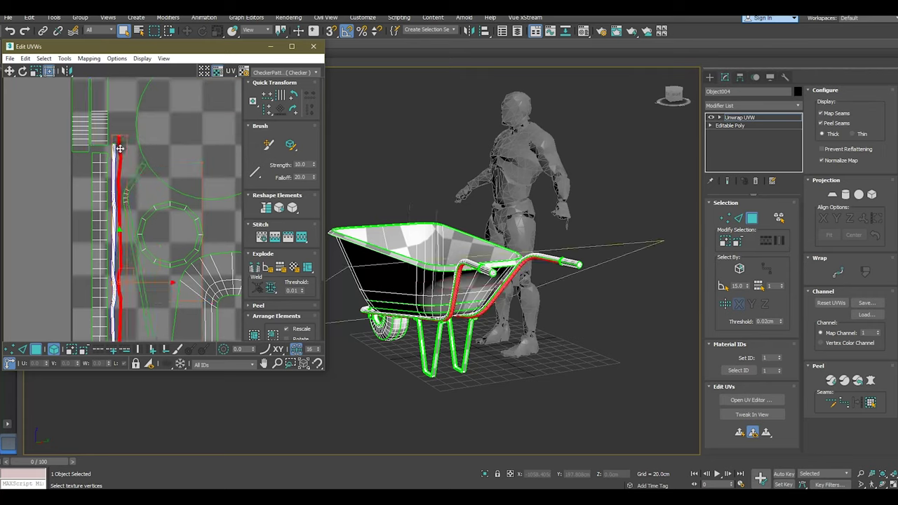
pyautogui.scroll(-2, 122, 147)
pyautogui.scroll(-2, 116, 161)
pyautogui.scroll(-2, 112, 175)
pyautogui.scroll(-1, 108, 189)
pyautogui.scroll(1, 108, 193)
pyautogui.scroll(1, 108, 198)
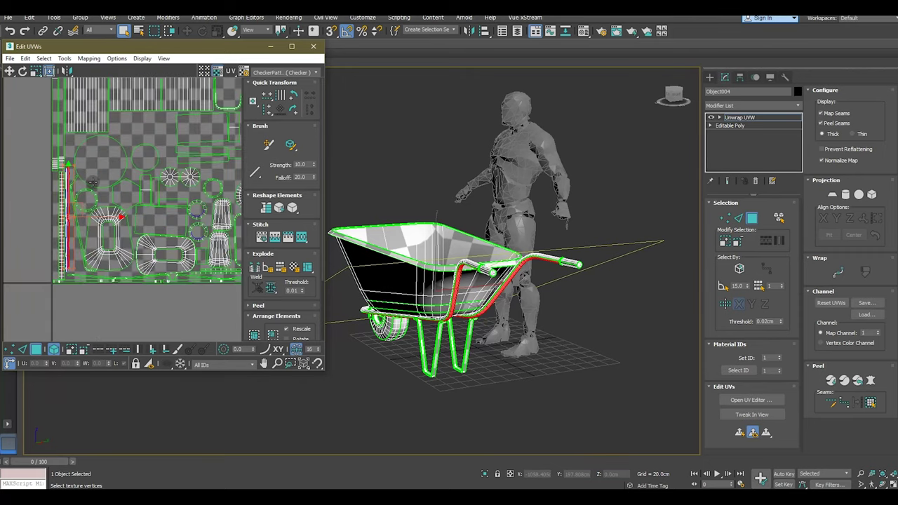
# In element mode, move the small circle and upper cylinder UV islands slightly upward.
pyautogui.click(54, 348)
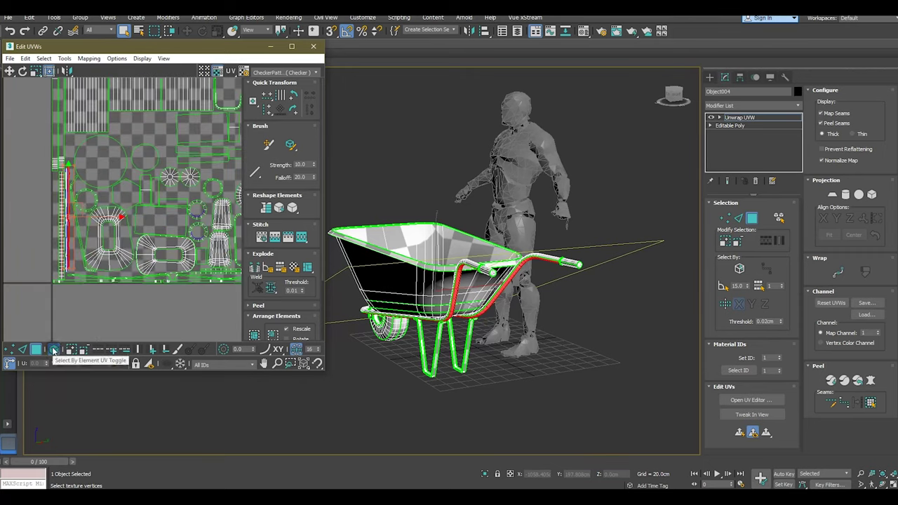
pyautogui.click(96, 315)
pyautogui.scroll(2, 69, 291)
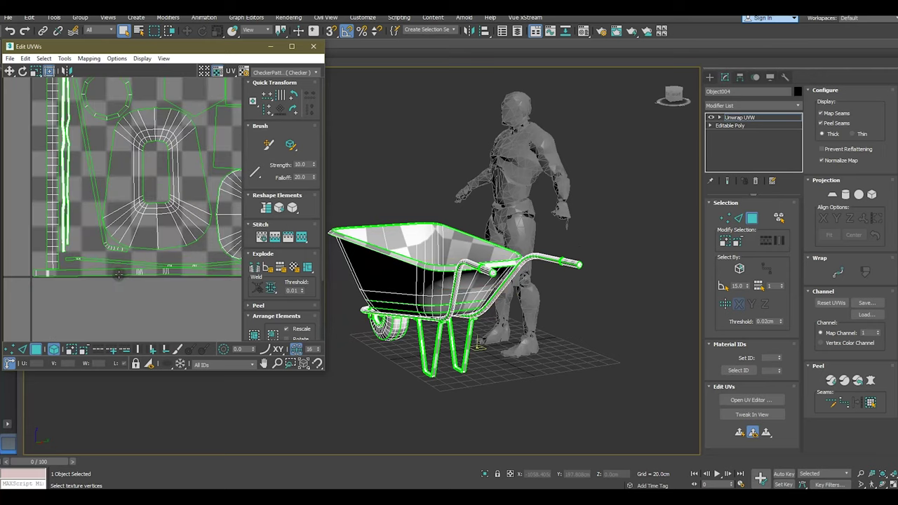
pyautogui.scroll(-2, 82, 325)
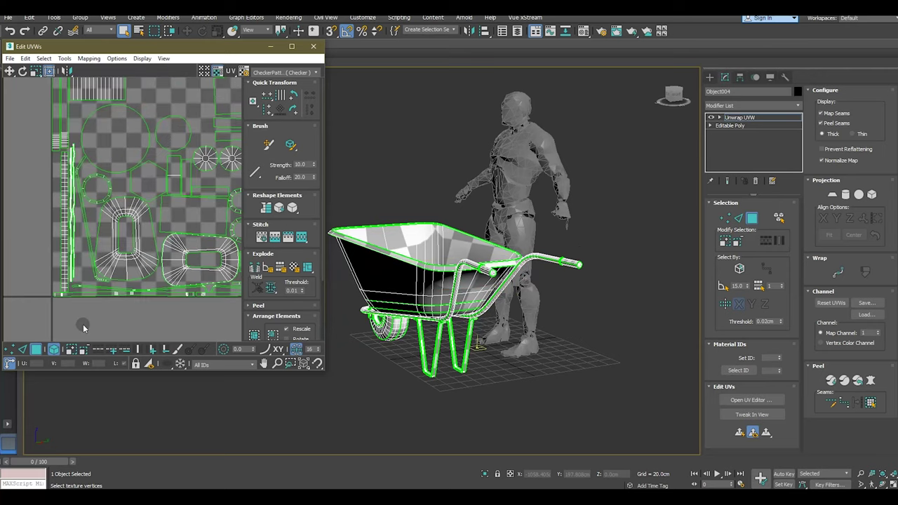
pyautogui.scroll(-2, 84, 328)
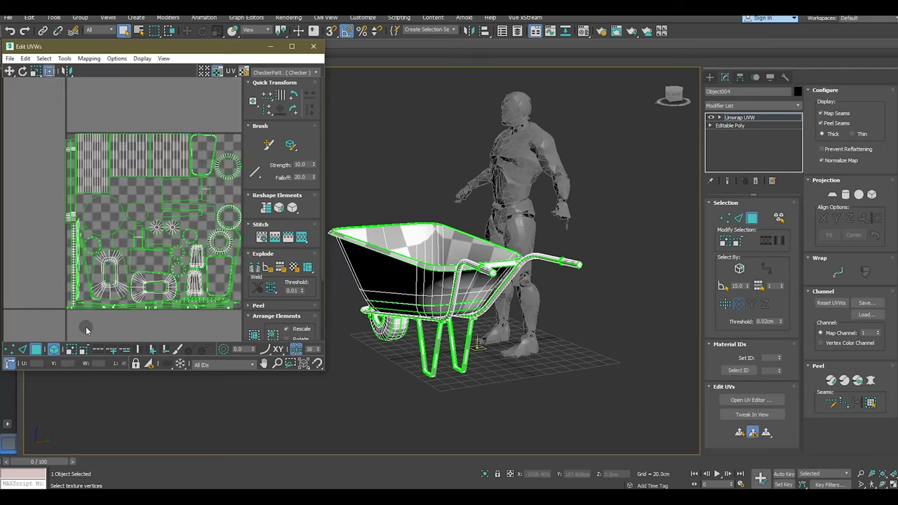
pyautogui.scroll(-2, 88, 214)
pyautogui.scroll(2, 183, 210)
pyautogui.scroll(1, 183, 211)
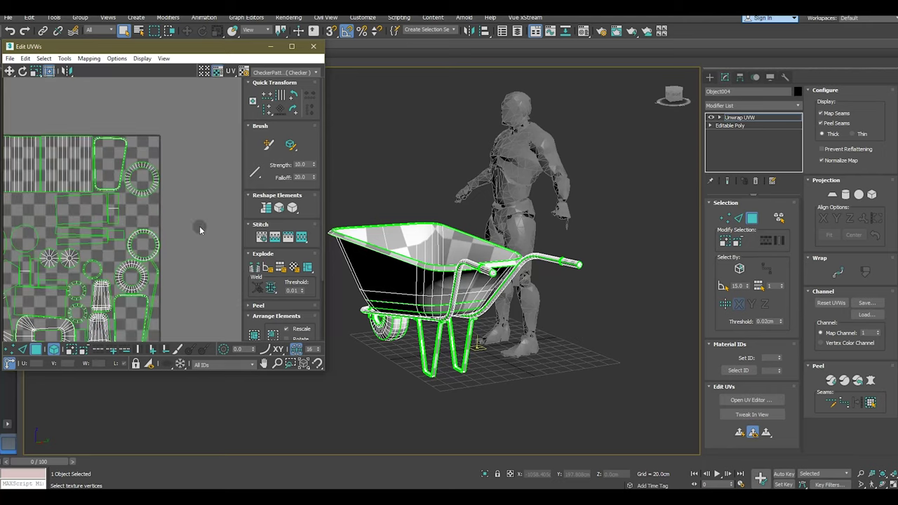
pyautogui.scroll(3, 116, 282)
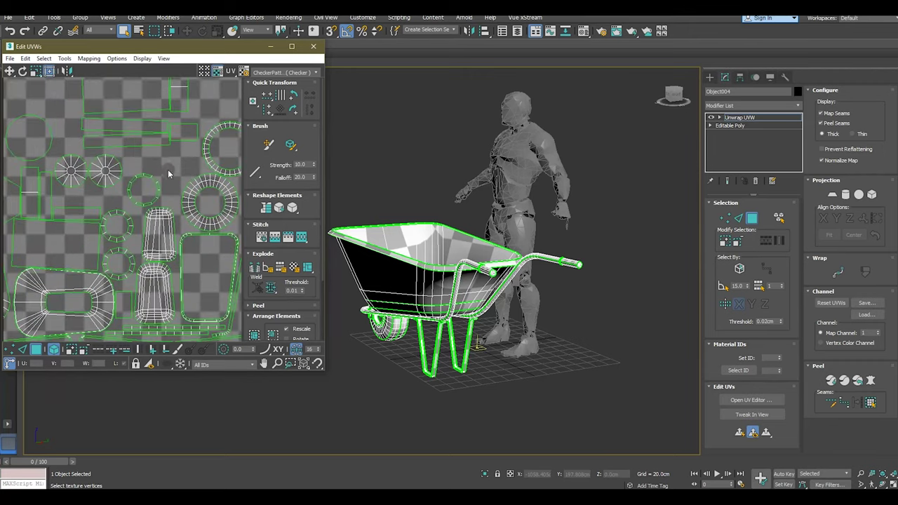
pyautogui.click(147, 182)
pyautogui.moveTo(142, 158); pyautogui.dragTo(142, 146)
pyautogui.click(167, 213)
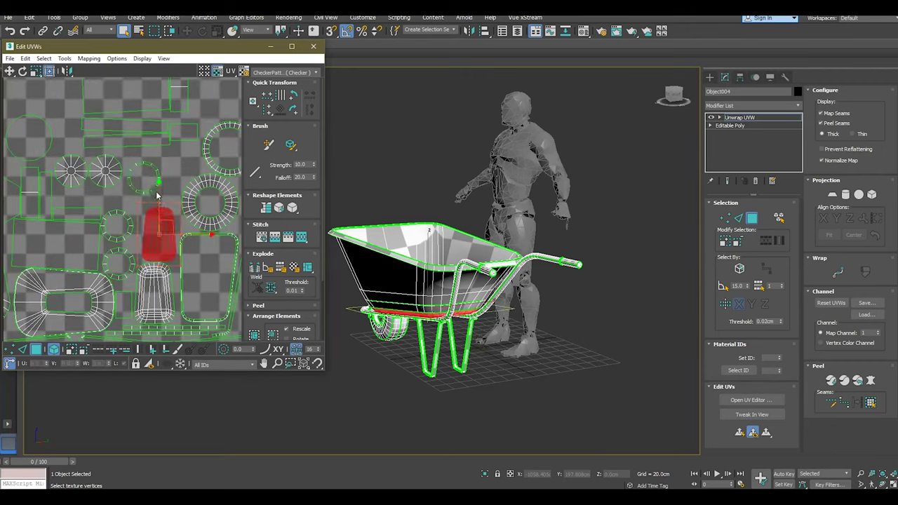
pyautogui.moveTo(159, 194); pyautogui.dragTo(159, 189)
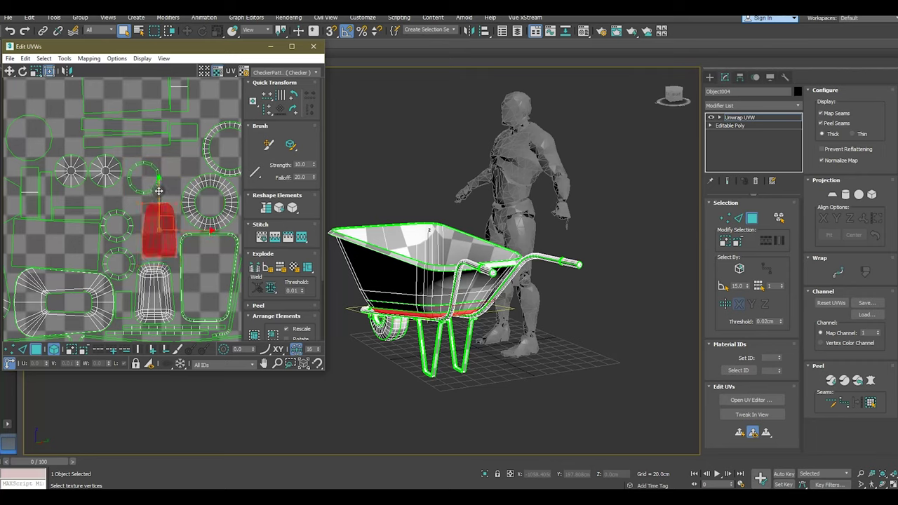
# Deselect the islands, frame the wheel in the viewport, and close the UV editor.
pyautogui.scroll(3, 108, 237)
pyautogui.click(134, 242)
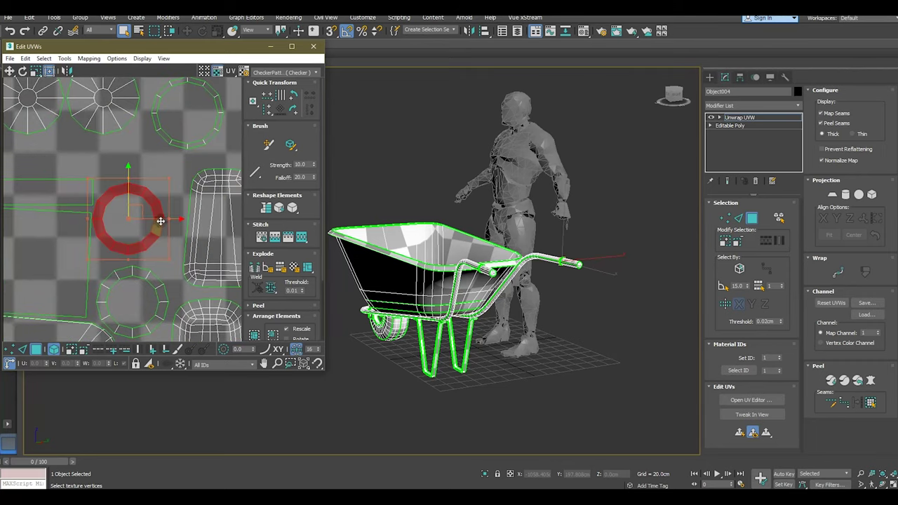
pyautogui.click(163, 249)
pyautogui.scroll(-2, 163, 249)
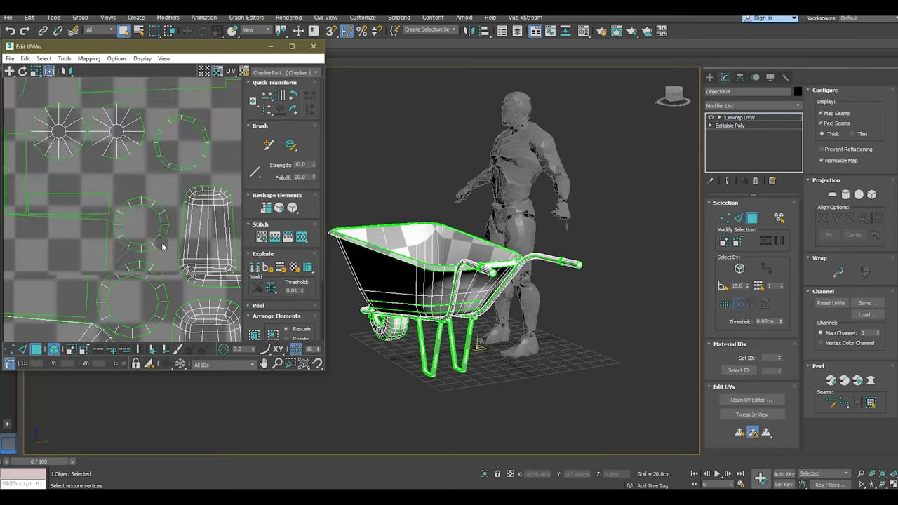
pyautogui.scroll(-2, 163, 250)
pyautogui.scroll(-2, 162, 249)
pyautogui.scroll(-2, 163, 249)
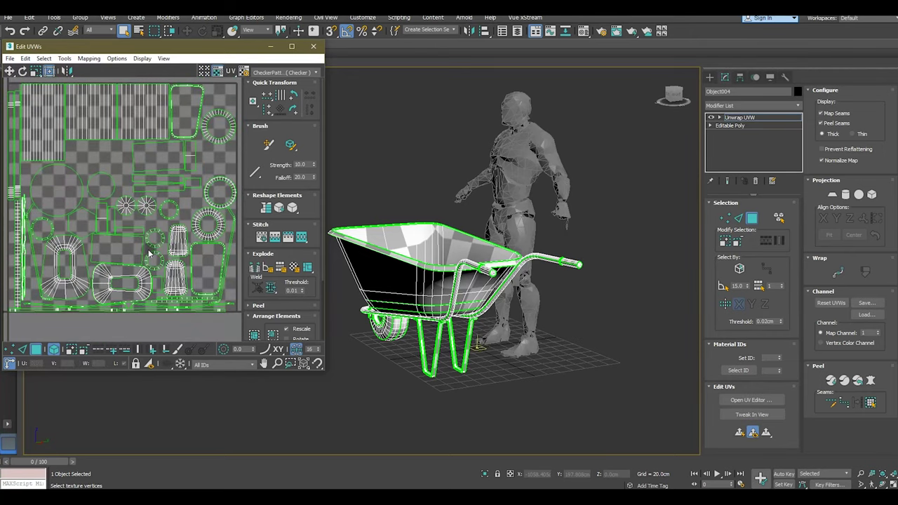
pyautogui.press('z')
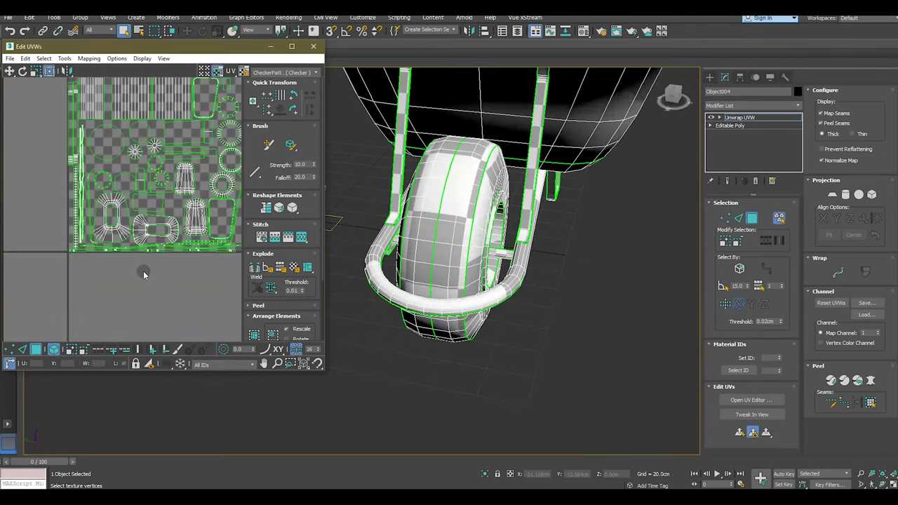
pyautogui.scroll(-2, 37, 288)
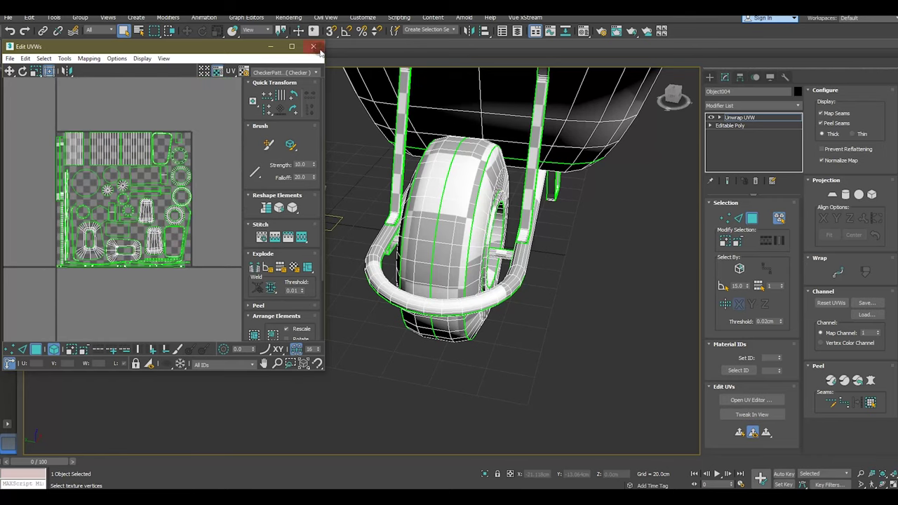
pyautogui.click(313, 47)
# Exit unwrap sub-object editing and orbit to a low side view of the wheelbarrow.
pyautogui.click(744, 118)
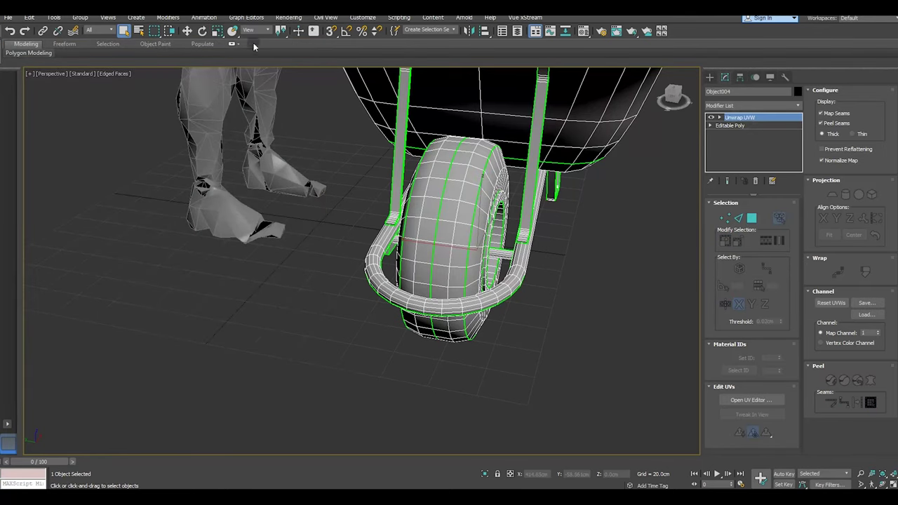
pyautogui.click(188, 31)
pyautogui.scroll(-5, 337, 288)
pyautogui.moveTo(425, 297)
pyautogui.keyDown('alt'); pyautogui.mouseDown(button='middle')
pyautogui.moveTo(367, 302)
pyautogui.moveTo(379, 303)
pyautogui.mouseUp(button='middle'); pyautogui.keyUp('alt')
pyautogui.scroll(5, 396, 238)
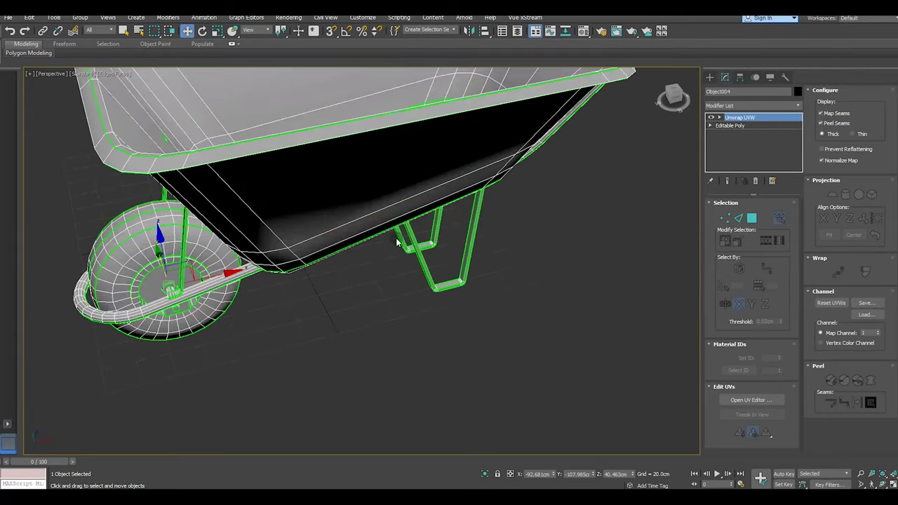
pyautogui.keyDown('alt'); pyautogui.moveTo(396, 238); pyautogui.dragTo(442, 207, button='middle'); pyautogui.keyUp('alt')
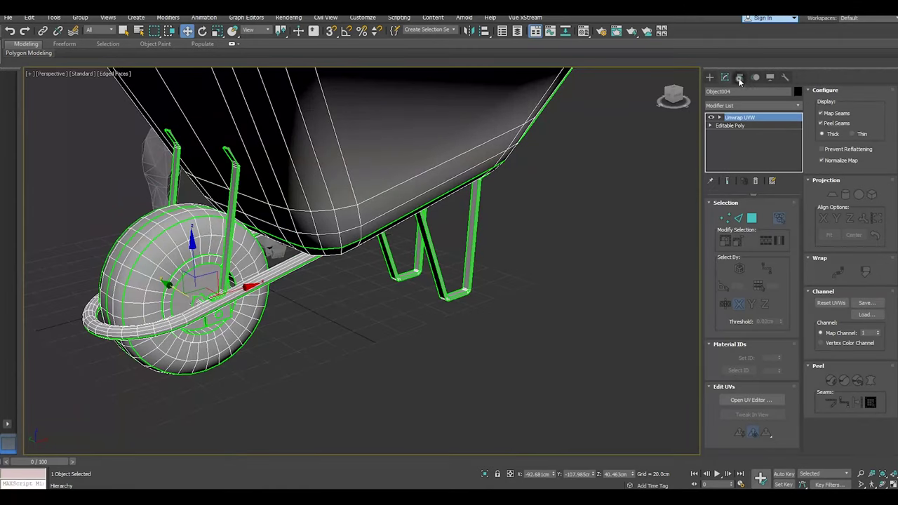
# With Affect Pivot Only and snapping on, snap the pivot to the wheel's bottom.
pyautogui.click(740, 77)
pyautogui.click(755, 143)
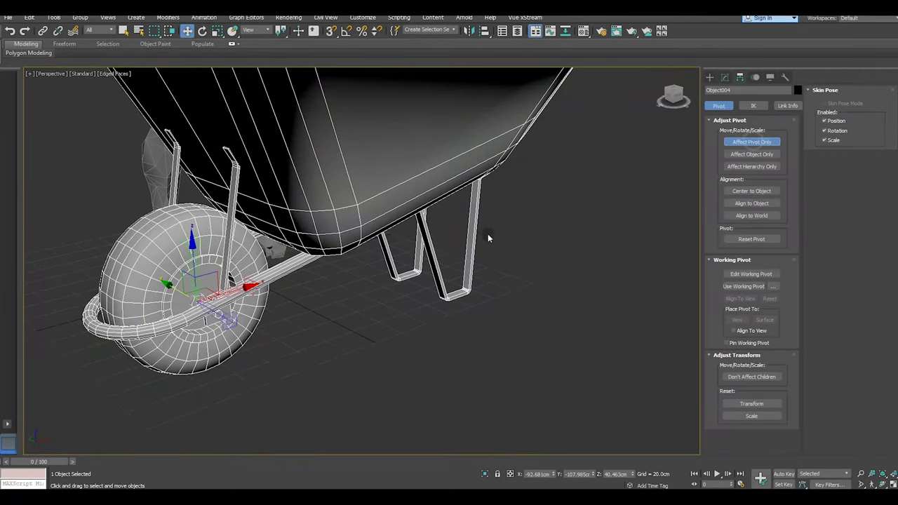
pyautogui.click(343, 33)
pyautogui.click(333, 32)
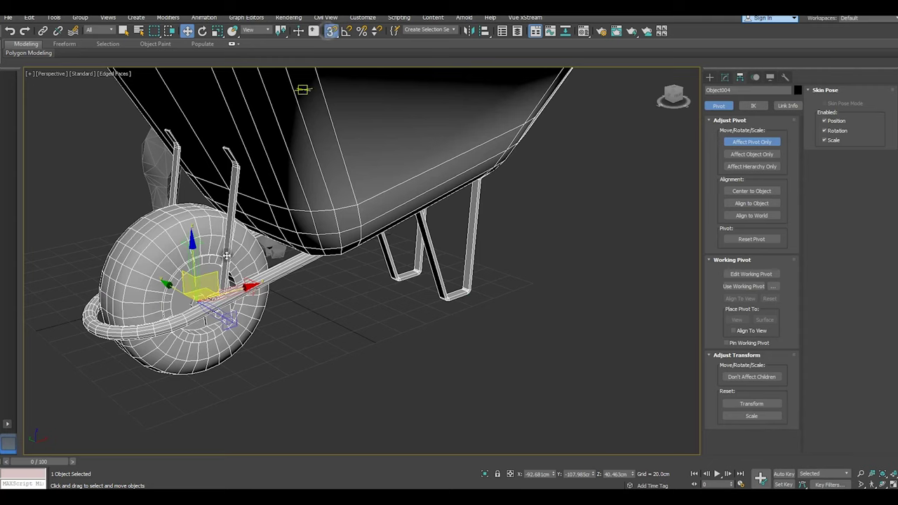
pyautogui.moveTo(202, 289)
pyautogui.mouseDown()
pyautogui.moveTo(225, 382)
pyautogui.moveTo(194, 376)
pyautogui.mouseUp()
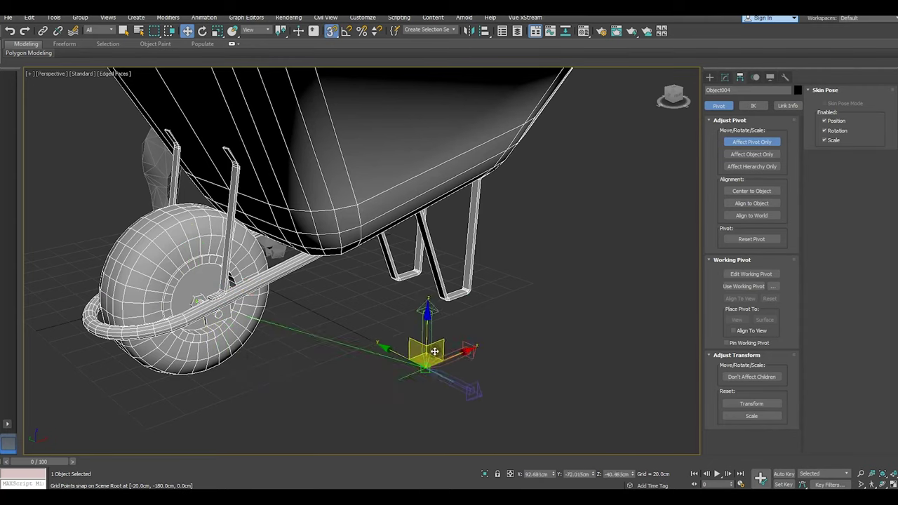
pyautogui.keyDown('alt'); pyautogui.moveTo(193, 376); pyautogui.dragTo(274, 343, button='middle'); pyautogui.keyUp('alt')
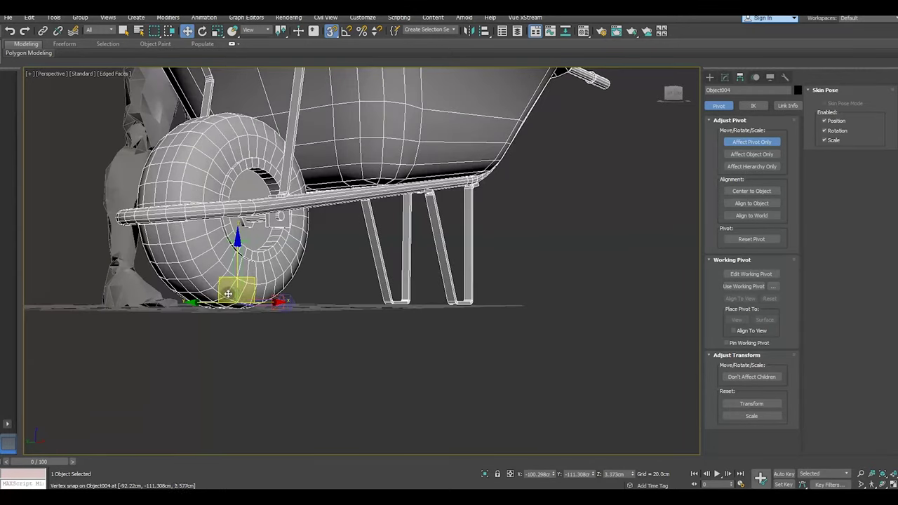
pyautogui.scroll(5, 225, 305)
pyautogui.moveTo(248, 321); pyautogui.dragTo(236, 336)
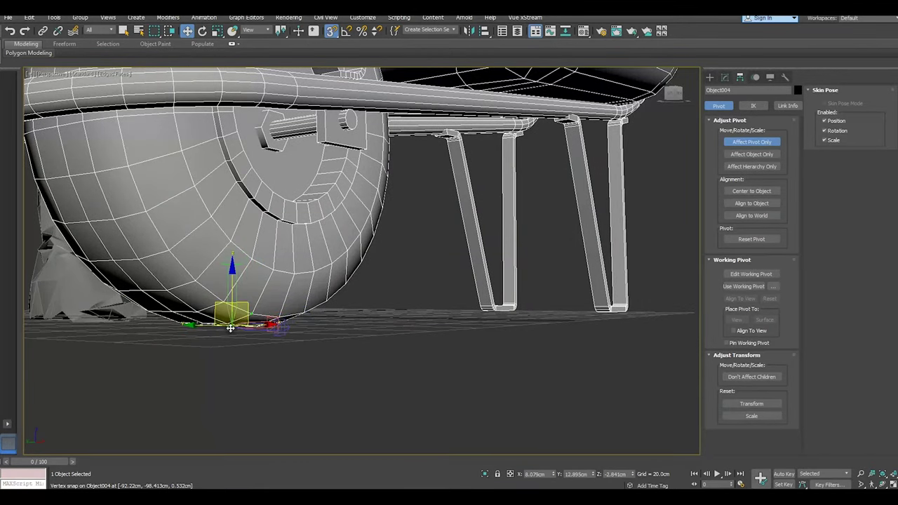
pyautogui.scroll(-5, 237, 337)
# Move the wheelbarrow so its pivot sits at the grid origin.
pyautogui.click(725, 78)
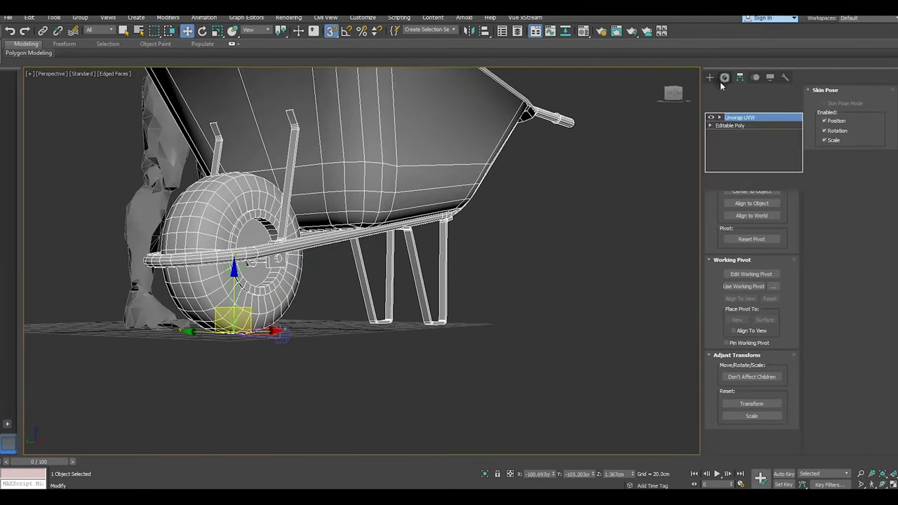
pyautogui.keyDown('alt'); pyautogui.moveTo(295, 330); pyautogui.dragTo(264, 352, button='middle'); pyautogui.keyUp('alt')
pyautogui.scroll(1, 264, 353)
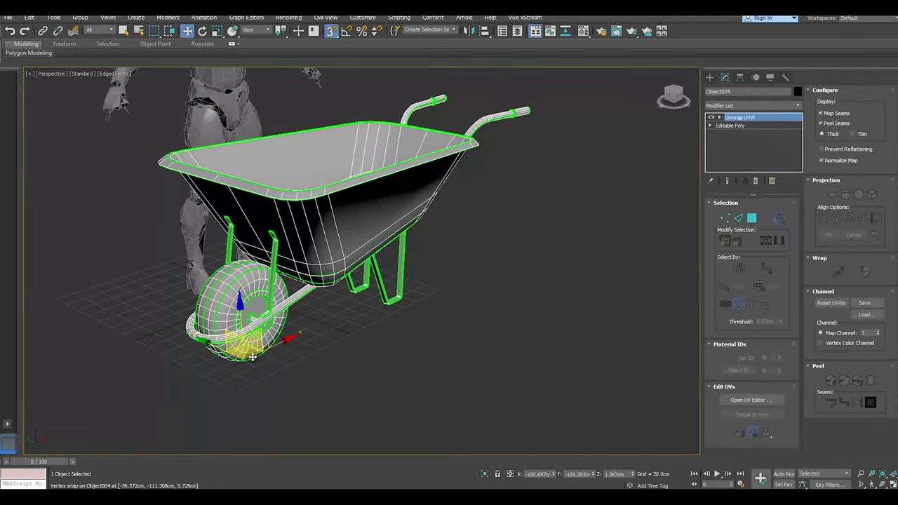
pyautogui.moveTo(253, 357); pyautogui.dragTo(250, 293)
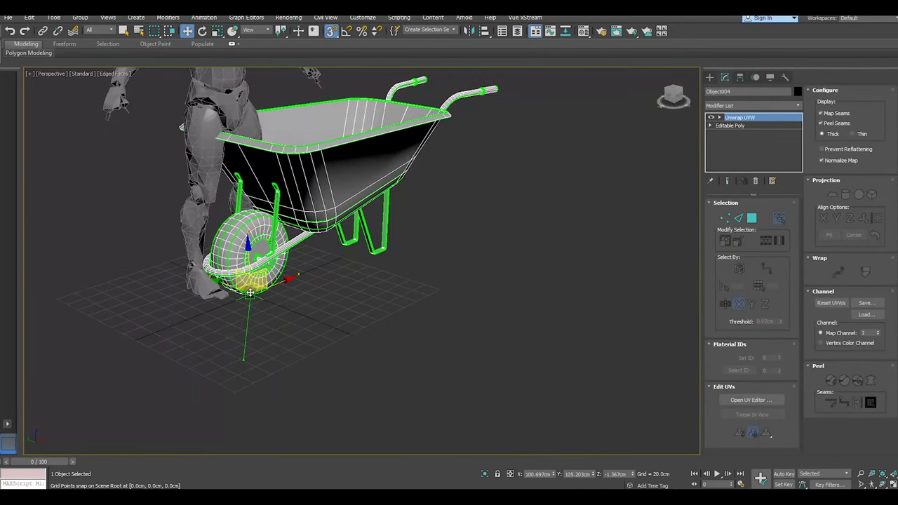
pyautogui.moveTo(250, 293)
pyautogui.mouseDown(button='middle')
pyautogui.moveTo(379, 337)
pyautogui.moveTo(358, 284)
pyautogui.mouseUp(button='middle')
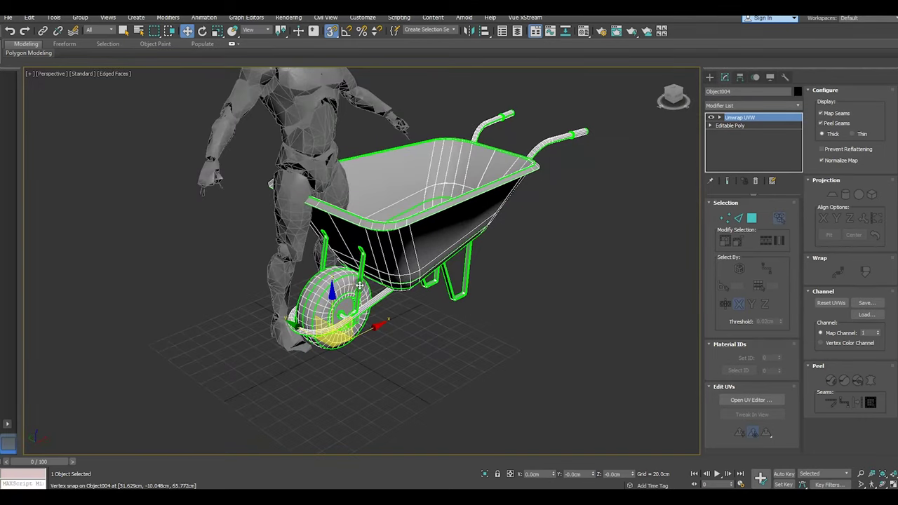
# Hide the character model using Hide Selection from the quad menu.
pyautogui.rightClick(357, 281)
pyautogui.click(383, 244)
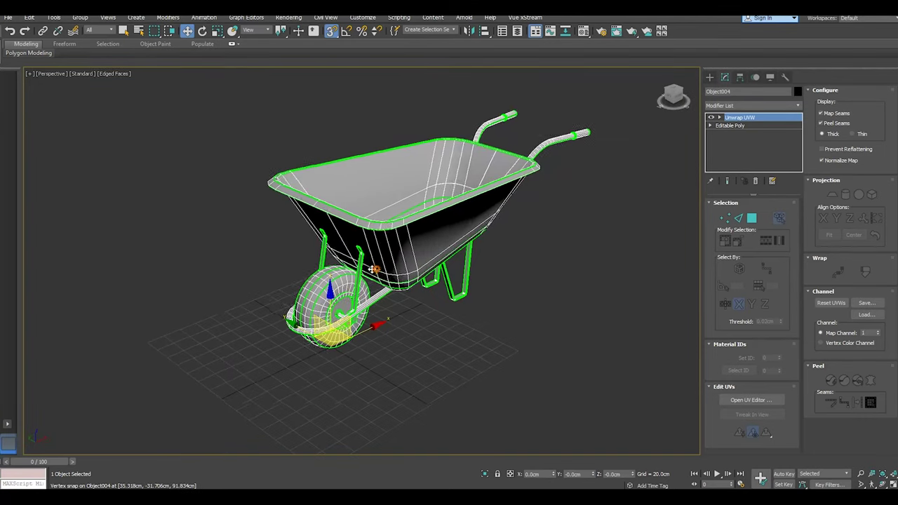
pyautogui.keyDown('alt'); pyautogui.moveTo(382, 242); pyautogui.dragTo(203, 85, button='middle'); pyautogui.keyUp('alt')
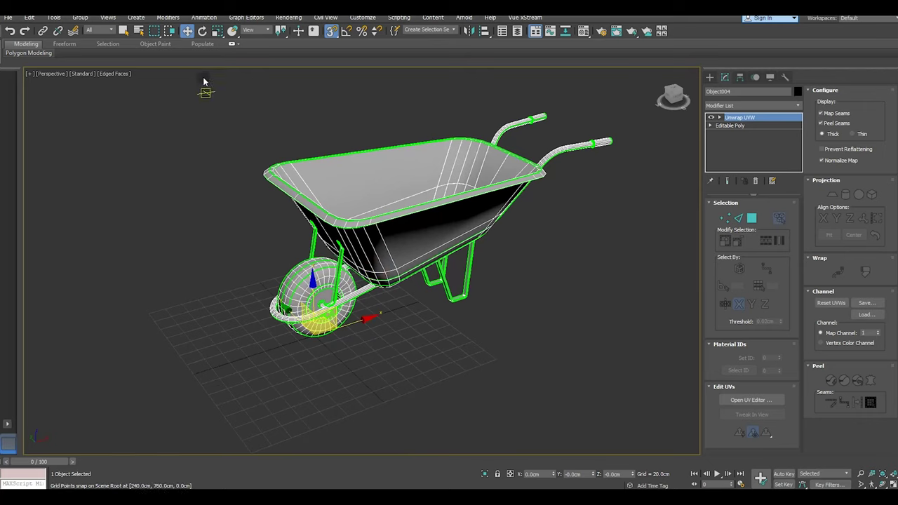
pyautogui.click(29, 17)
# Clone the wheelbarrow as an in-place copy, Object005, and isolate it.
pyautogui.click(39, 93)
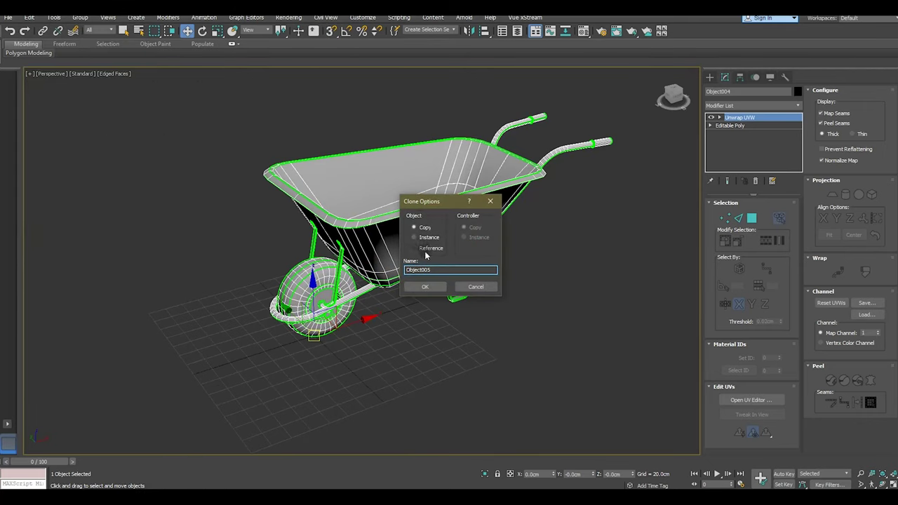
pyautogui.click(426, 286)
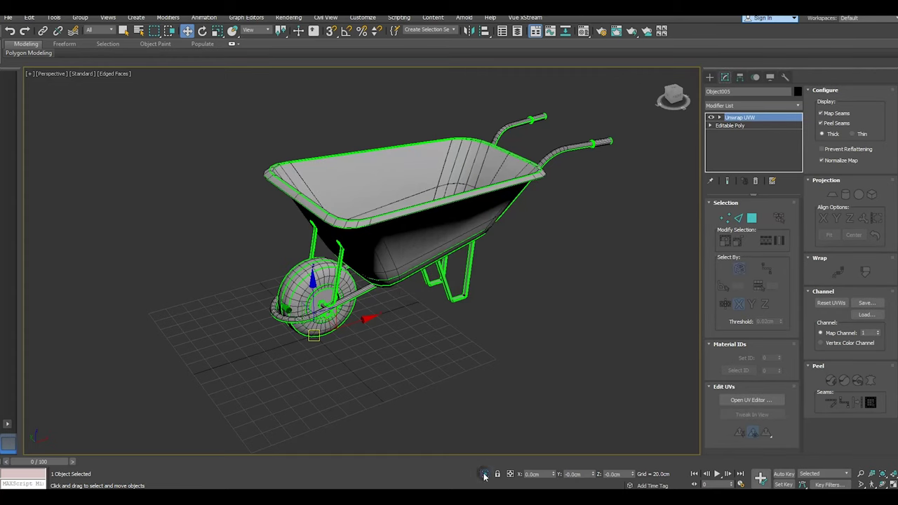
pyautogui.moveTo(355, 322)
pyautogui.mouseDown()
pyautogui.moveTo(525, 277)
pyautogui.moveTo(671, 220)
pyautogui.mouseUp()
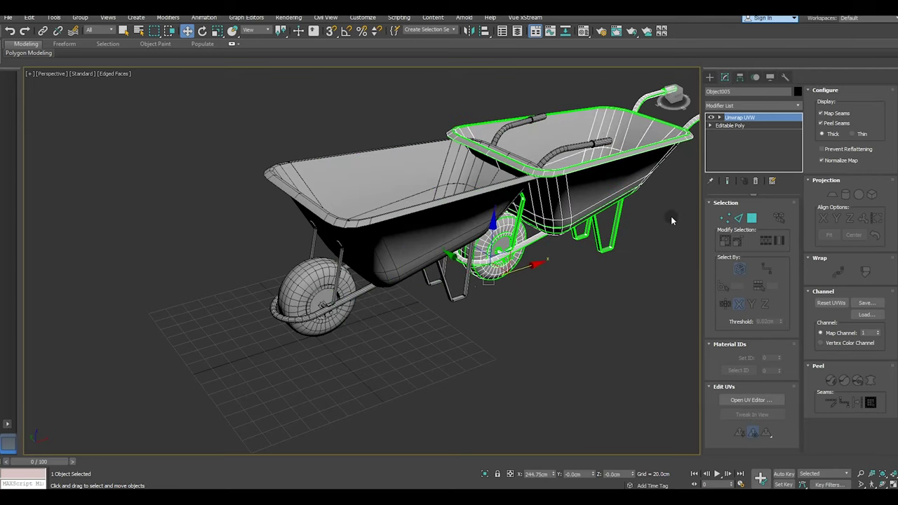
pyautogui.rightClick(10, 31)
pyautogui.click(10, 31)
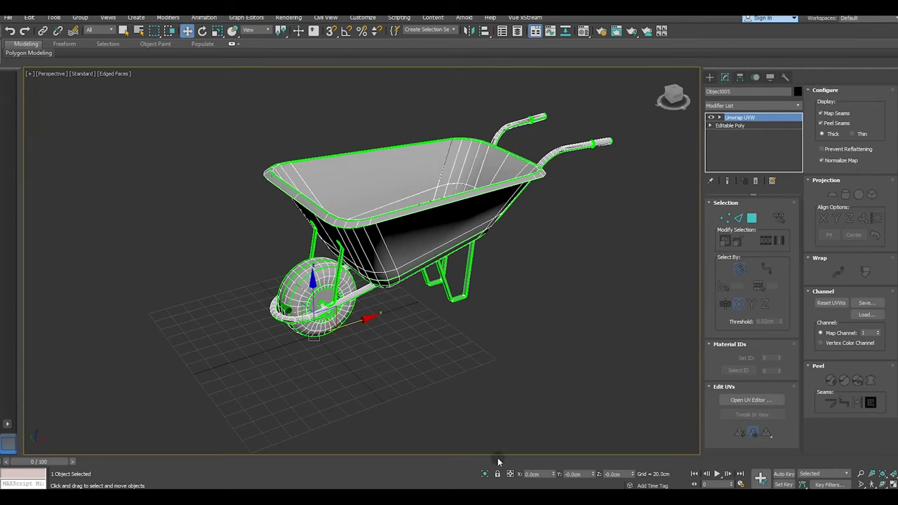
pyautogui.moveTo(355, 324); pyautogui.dragTo(446, 302)
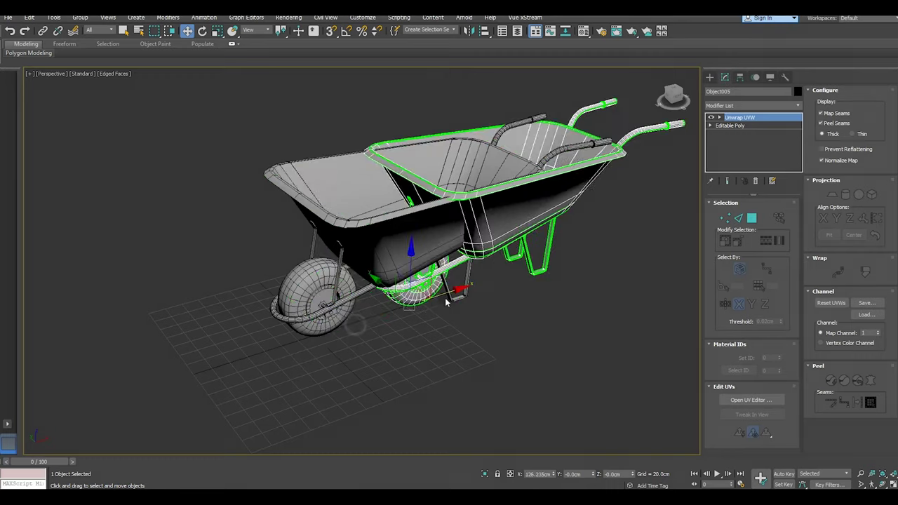
pyautogui.click(10, 31)
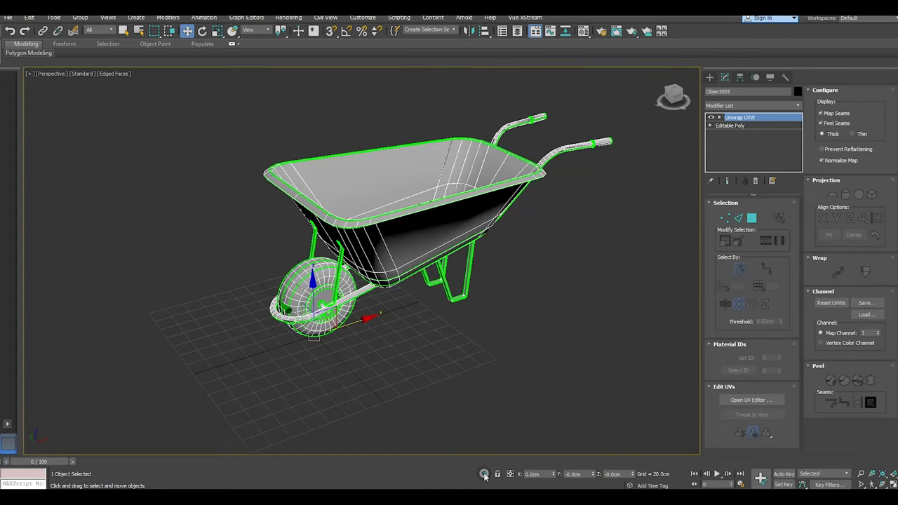
pyautogui.click(485, 474)
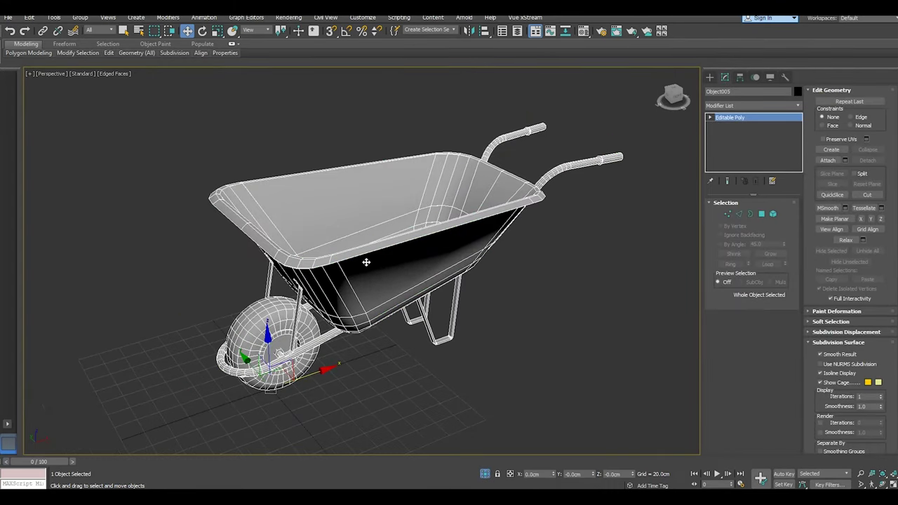
# Chamfer the two outer rim edge loops at 0.149cm with 2 segments.
pyautogui.click(741, 214)
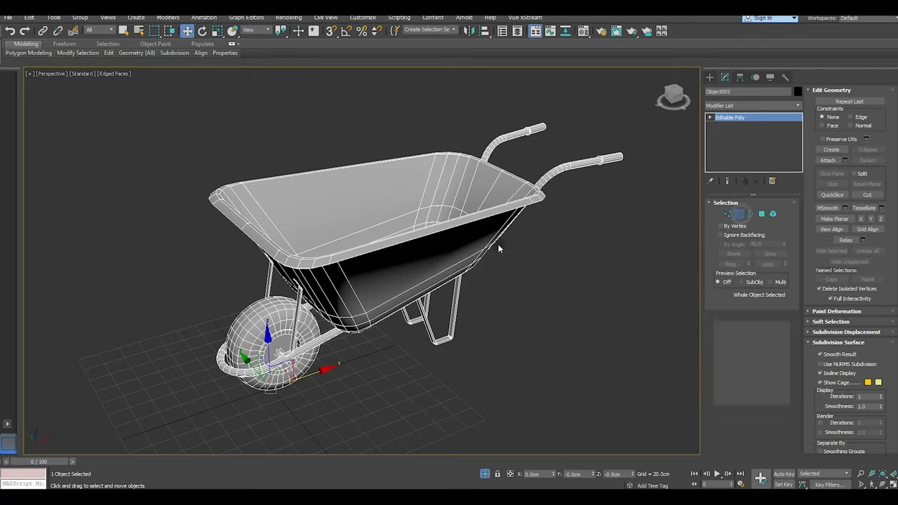
pyautogui.click(330, 260)
pyautogui.keyDown('alt'); pyautogui.moveTo(350, 265); pyautogui.dragTo(307, 262, button='middle'); pyautogui.keyUp('alt')
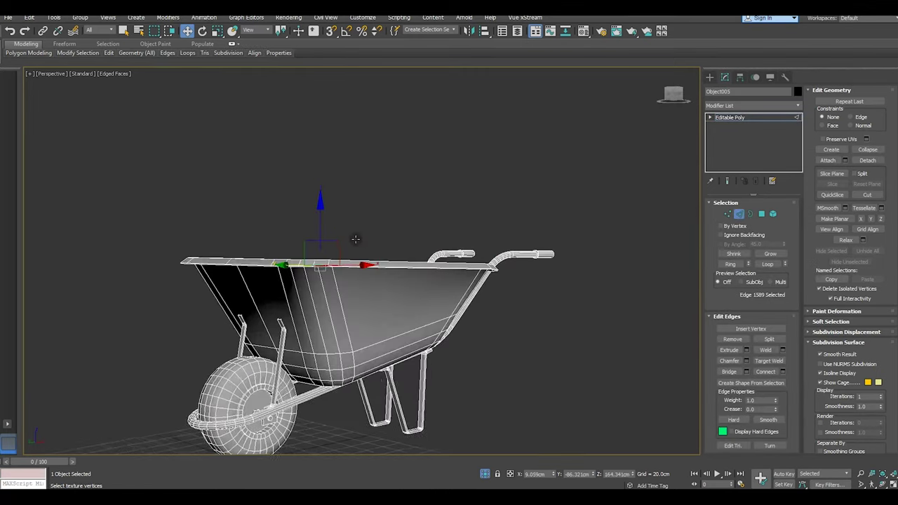
pyautogui.scroll(3, 307, 262)
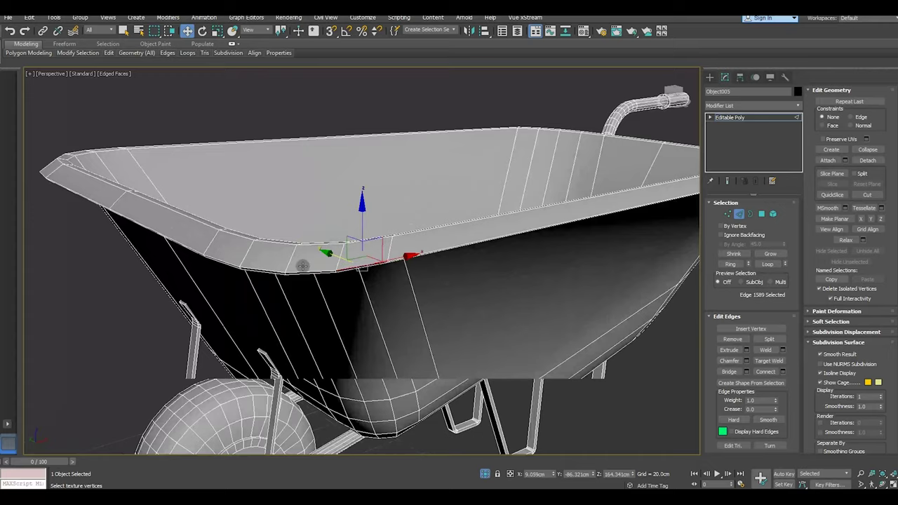
pyautogui.scroll(3, 303, 263)
pyautogui.doubleClick(298, 286)
pyautogui.keyDown('ctrl'); pyautogui.doubleClick(299, 291); pyautogui.keyUp('ctrl')
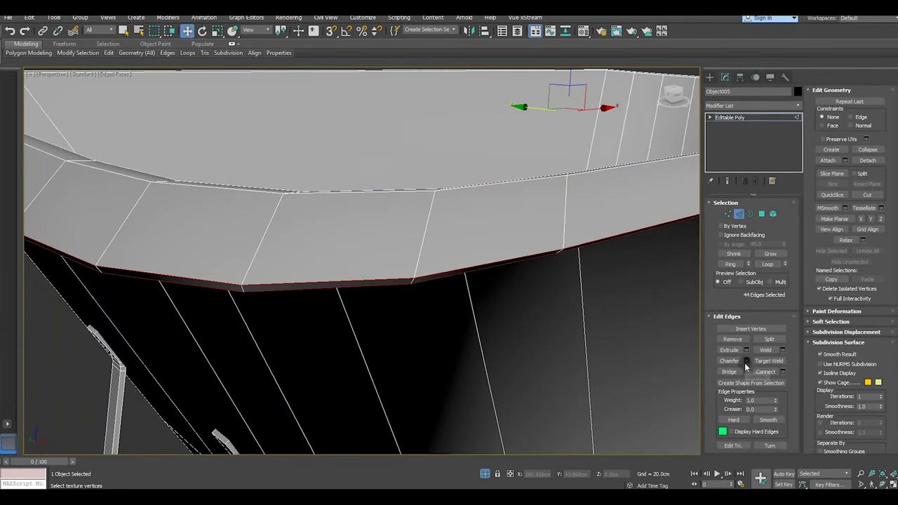
pyautogui.hotkey('ctrl', 'shift', 'c')
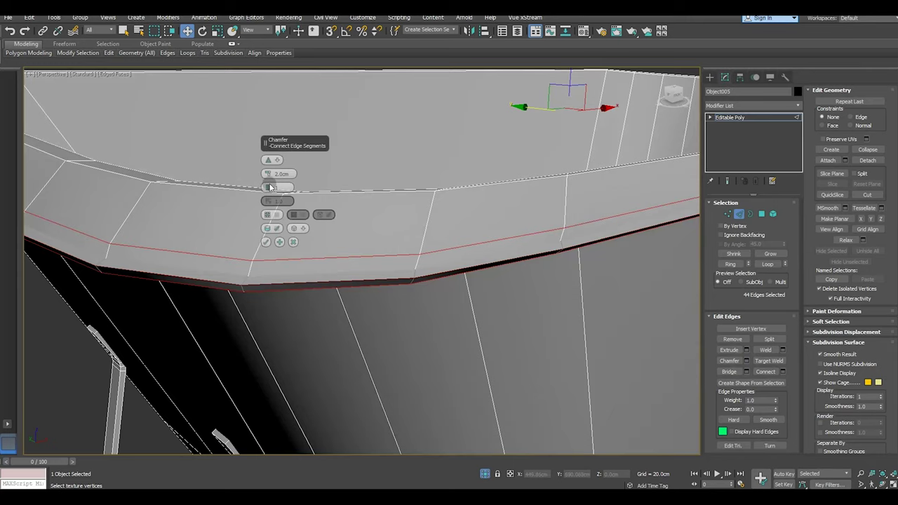
pyautogui.click(267, 186)
pyautogui.moveTo(266, 174); pyautogui.dragTo(267, 176)
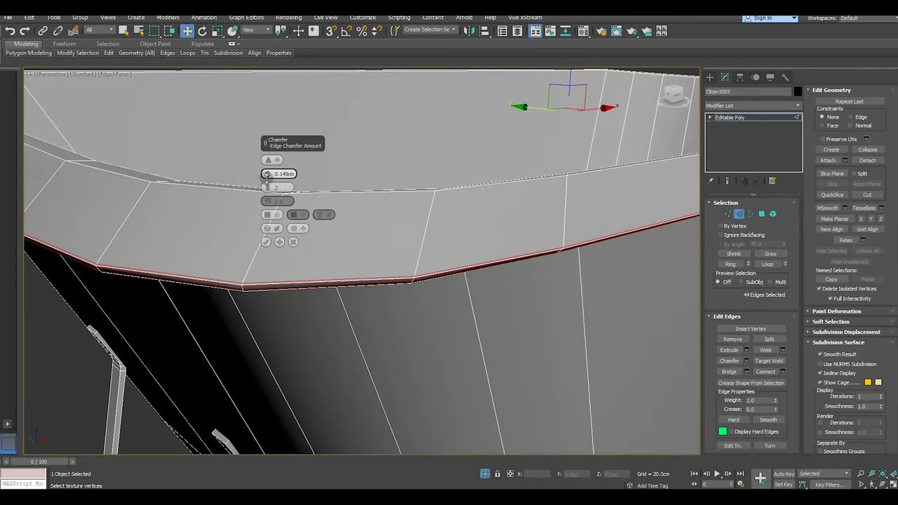
pyautogui.scroll(2, 244, 289)
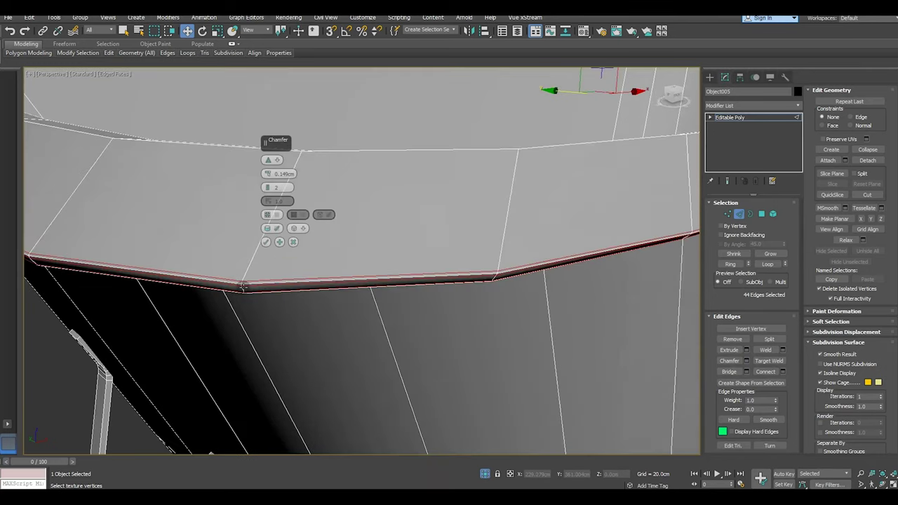
pyautogui.click(266, 242)
# Chamfer the inner edge loop below the rim at 0.843cm.
pyautogui.scroll(-5, 311, 209)
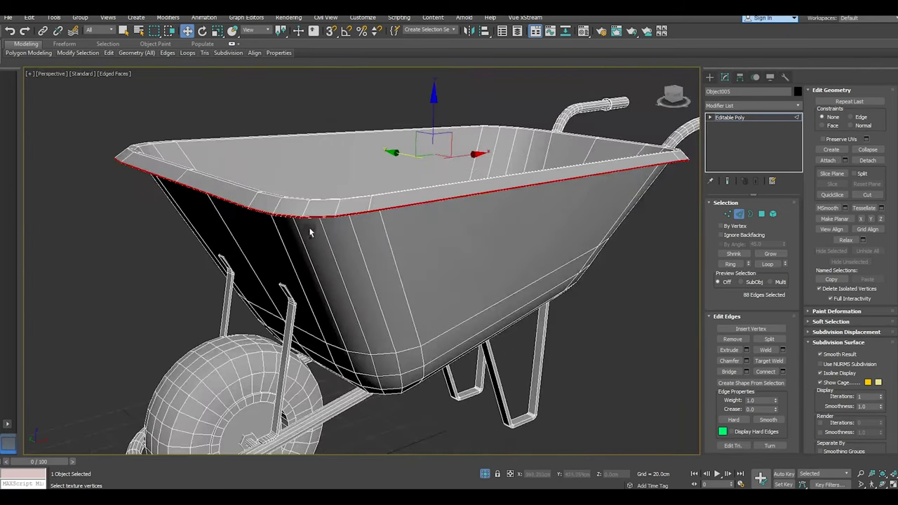
pyautogui.keyDown('alt'); pyautogui.moveTo(311, 210); pyautogui.dragTo(151, 203, button='middle'); pyautogui.keyUp('alt')
pyautogui.scroll(2, 151, 202)
pyautogui.scroll(2, 151, 200)
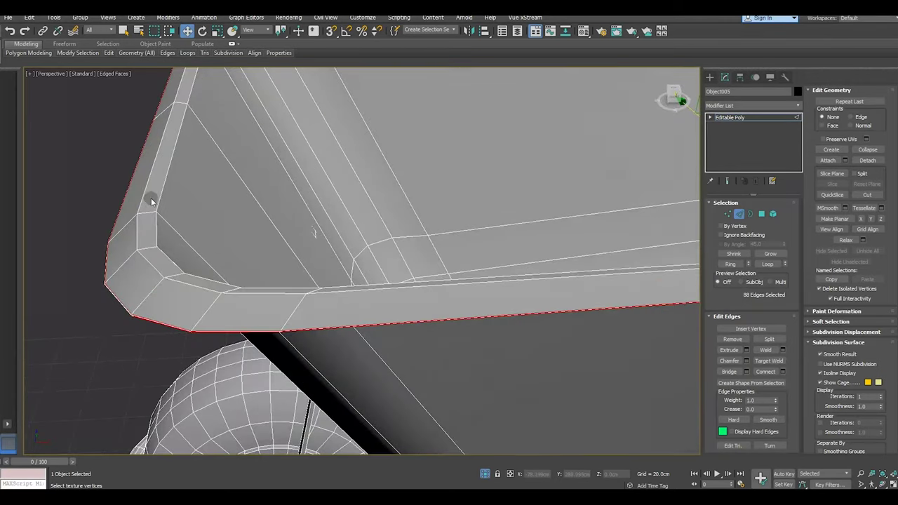
pyautogui.doubleClick(136, 243)
pyautogui.doubleClick(156, 237)
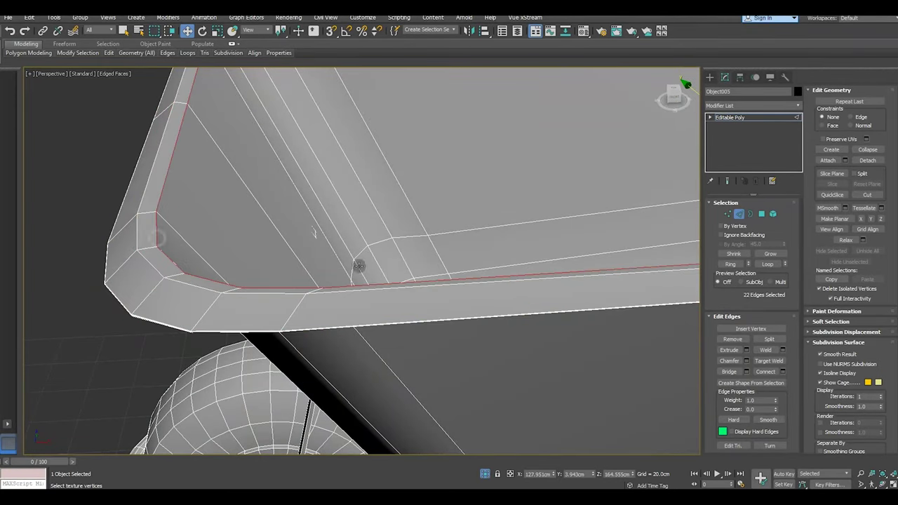
pyautogui.click(746, 361)
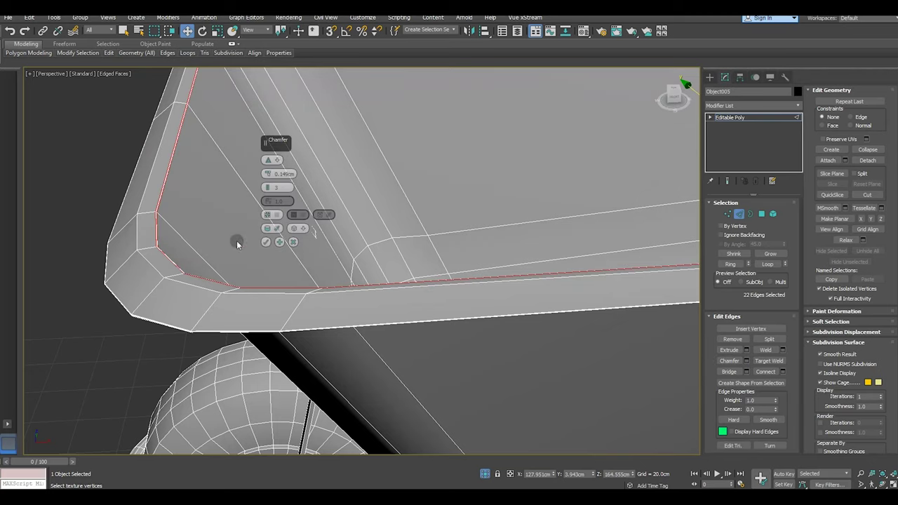
pyautogui.moveTo(265, 173); pyautogui.dragTo(265, 163)
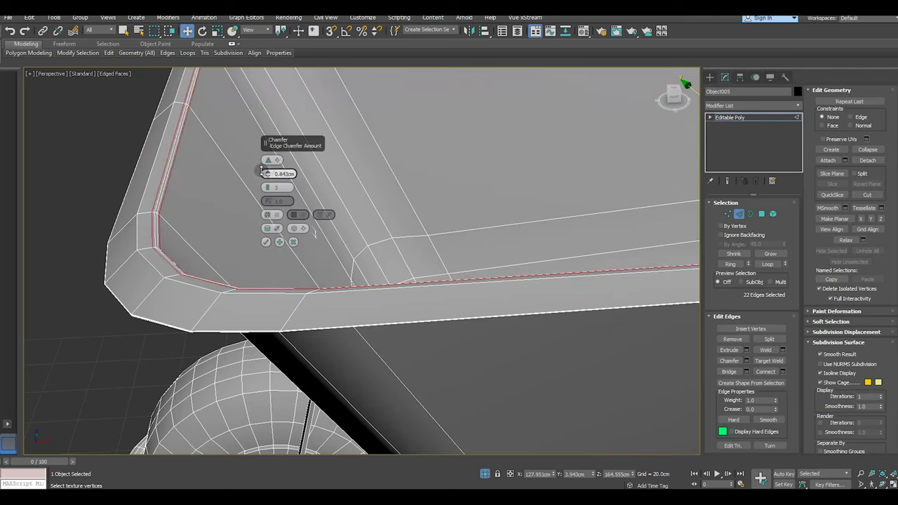
pyautogui.click(266, 242)
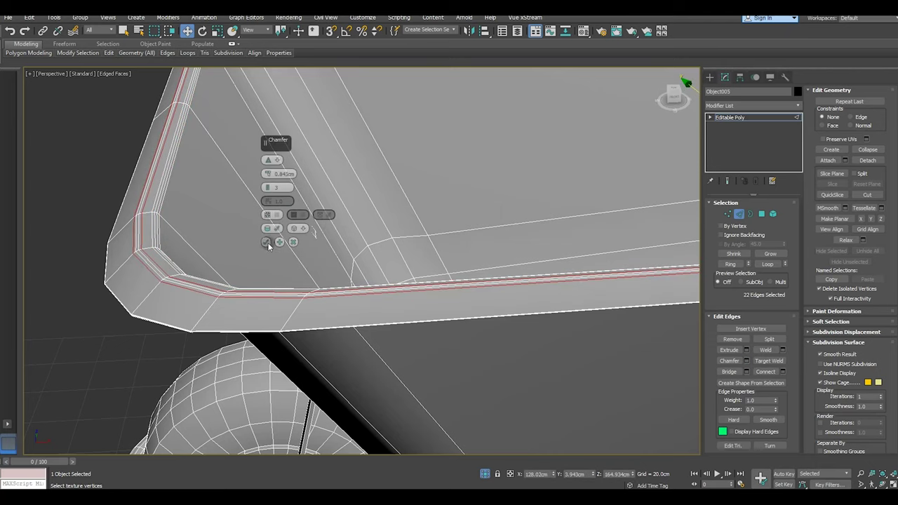
pyautogui.click(266, 243)
# Chamfer the edge loop under the bin's lip and select a corner edge loop.
pyautogui.scroll(-3, 269, 246)
pyautogui.scroll(-5, 263, 238)
pyautogui.moveTo(259, 234)
pyautogui.keyDown('alt'); pyautogui.mouseDown(button='middle')
pyautogui.moveTo(260, 251)
pyautogui.moveTo(269, 203)
pyautogui.moveTo(276, 226)
pyautogui.mouseUp(button='middle'); pyautogui.keyUp('alt')
pyautogui.scroll(3, 218, 156)
pyautogui.scroll(3, 217, 144)
pyautogui.doubleClick(223, 140)
pyautogui.keyDown('alt'); pyautogui.moveTo(226, 146); pyautogui.dragTo(221, 213, button='middle'); pyautogui.keyUp('alt')
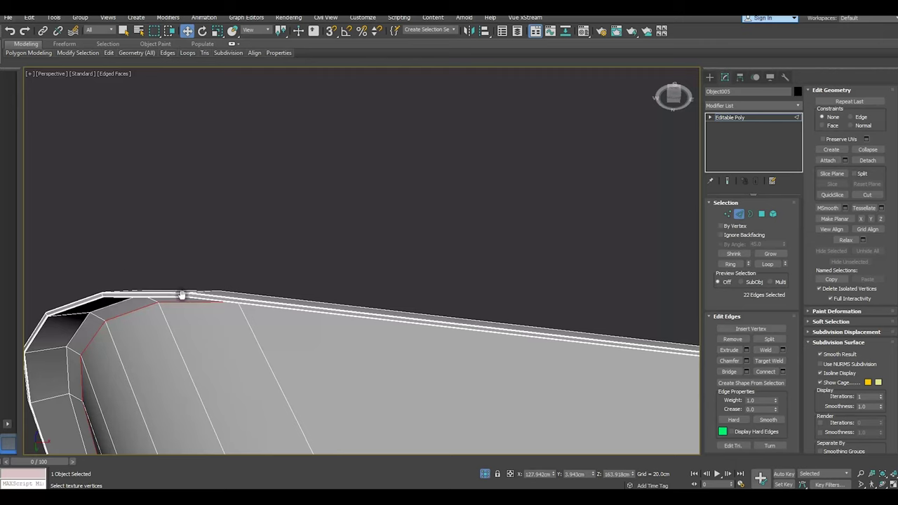
pyautogui.moveTo(181, 294); pyautogui.dragTo(287, 215, button='middle')
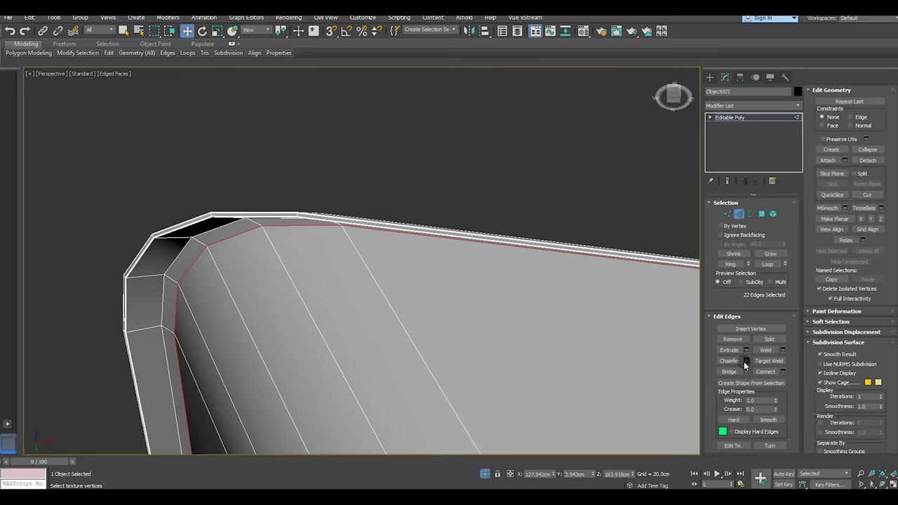
pyautogui.click(747, 361)
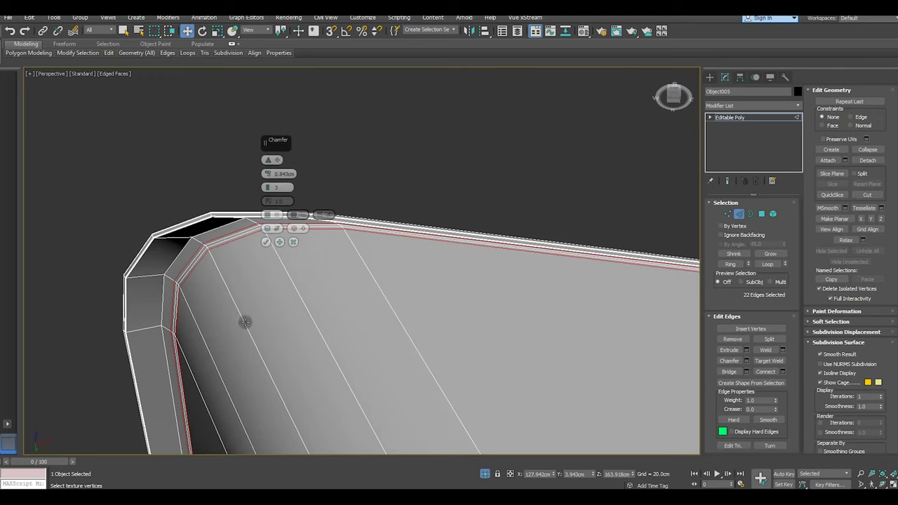
pyautogui.click(265, 244)
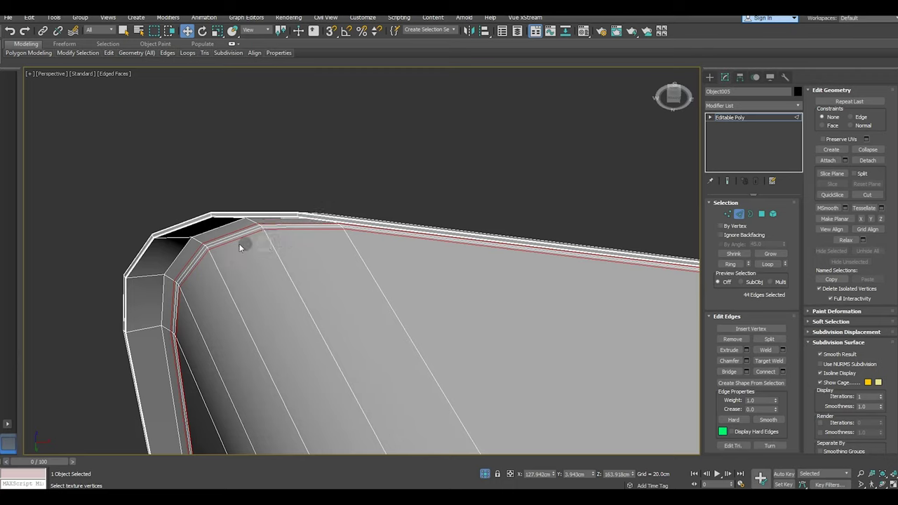
pyautogui.doubleClick(174, 261)
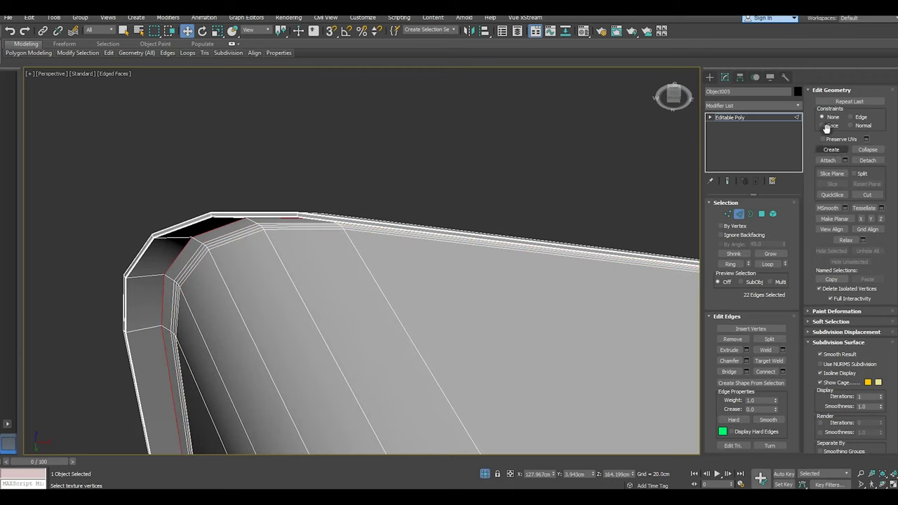
pyautogui.click(730, 117)
pyautogui.click(753, 105)
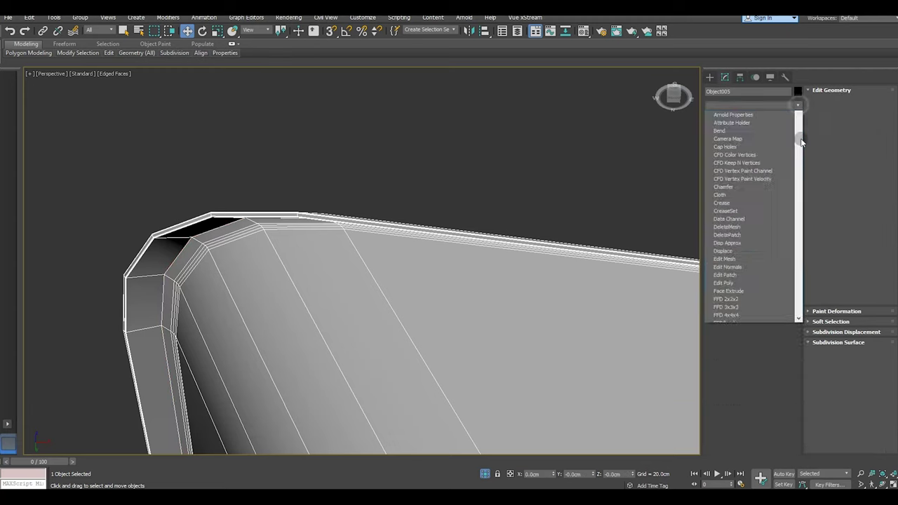
pyautogui.moveTo(798, 126); pyautogui.dragTo(816, 403)
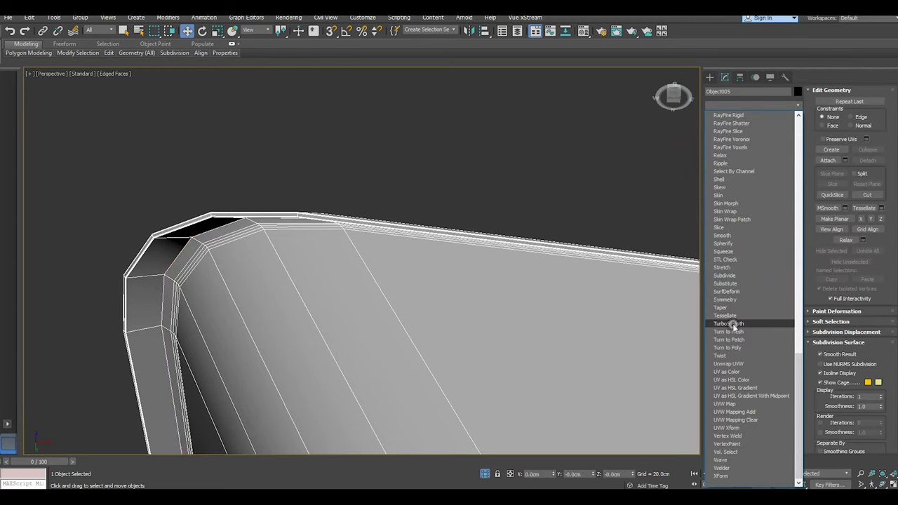
pyautogui.click(730, 323)
pyautogui.rightClick(736, 117)
pyautogui.click(737, 125)
pyautogui.scroll(-3, 265, 214)
pyautogui.scroll(-5, 265, 214)
pyautogui.moveTo(270, 231)
pyautogui.keyDown('alt'); pyautogui.mouseDown(button='middle')
pyautogui.moveTo(291, 281)
pyautogui.moveTo(297, 365)
pyautogui.moveTo(289, 309)
pyautogui.mouseUp(button='middle'); pyautogui.keyUp('alt')
pyautogui.scroll(5, 288, 309)
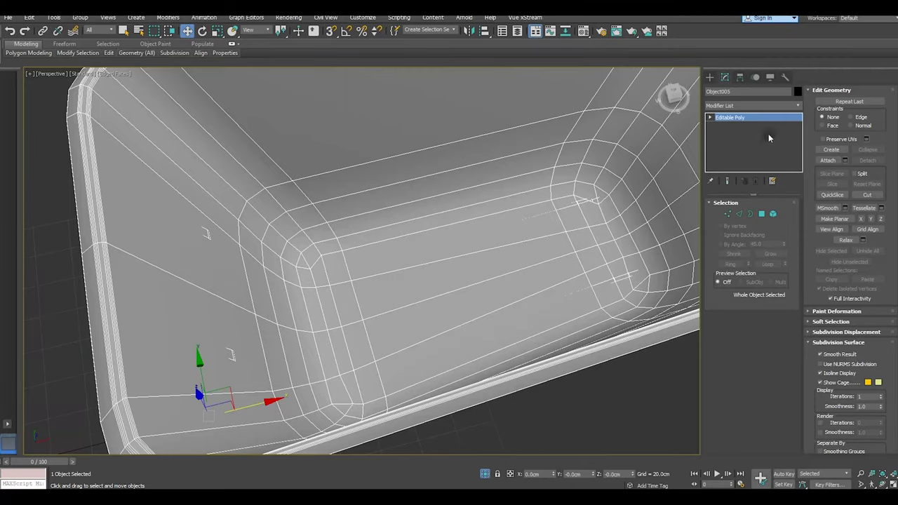
pyautogui.click(10, 30)
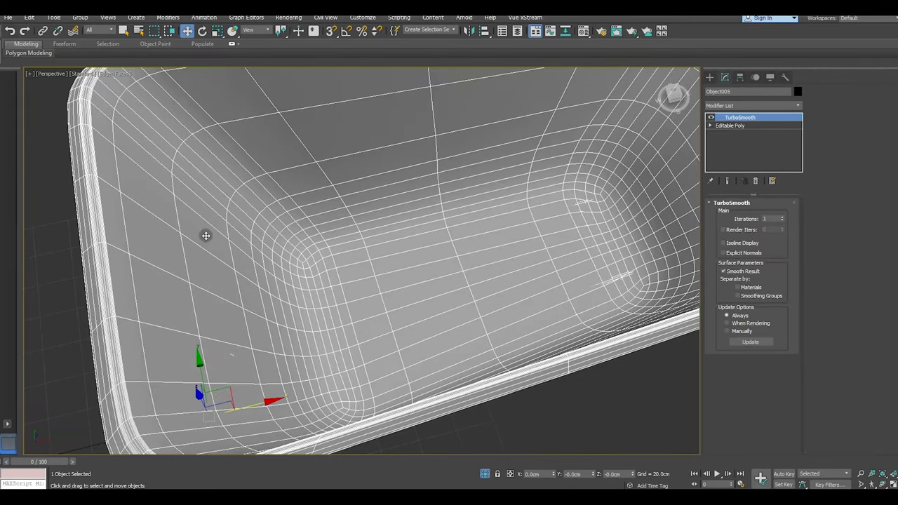
pyautogui.scroll(-5, 206, 236)
pyautogui.keyDown('alt'); pyautogui.moveTo(340, 248); pyautogui.dragTo(343, 203, button='middle'); pyautogui.keyUp('alt')
pyautogui.scroll(2, 345, 171)
pyautogui.keyDown('alt'); pyautogui.moveTo(345, 171); pyautogui.dragTo(337, 160, button='middle'); pyautogui.keyUp('alt')
pyautogui.click(710, 118)
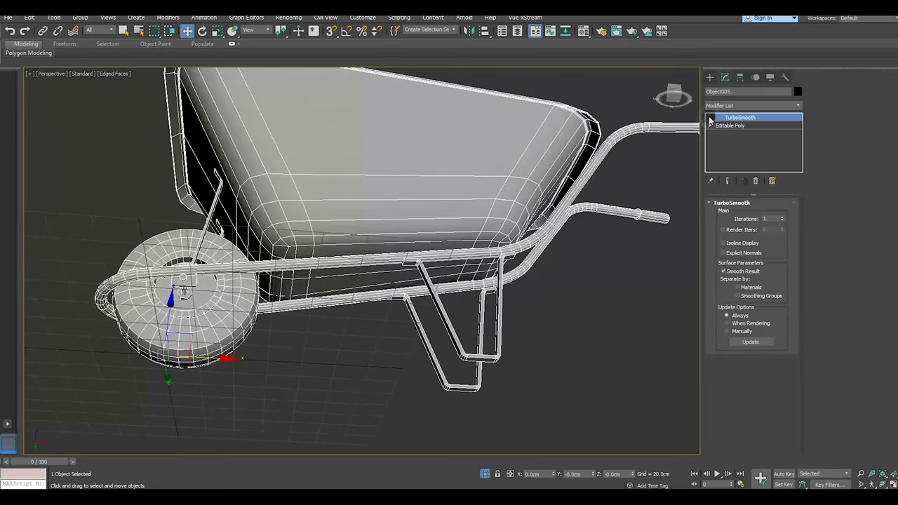
pyautogui.click(711, 118)
pyautogui.rightClick(737, 118)
pyautogui.click(760, 133)
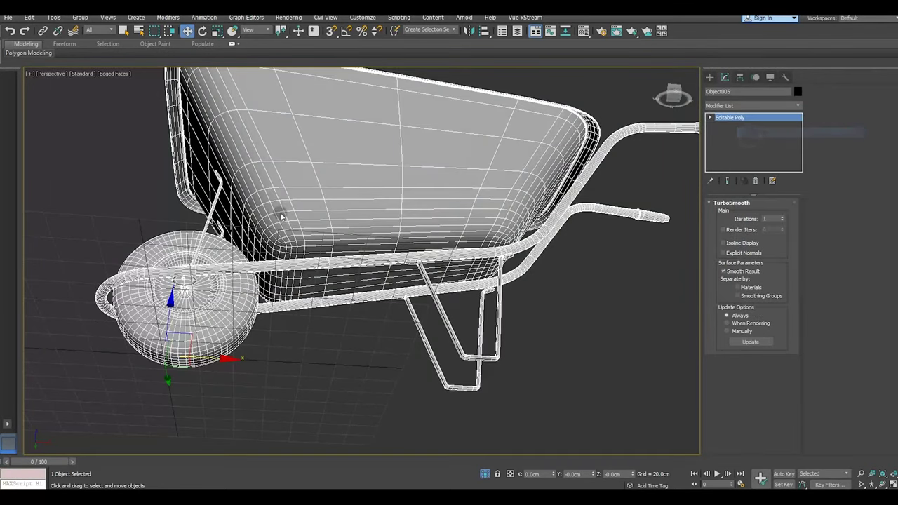
pyautogui.keyDown('alt'); pyautogui.moveTo(297, 257); pyautogui.dragTo(317, 305, button='middle'); pyautogui.keyUp('alt')
pyautogui.scroll(2, 293, 362)
# Select the two edge loops around the wheel hub.
pyautogui.keyDown('alt'); pyautogui.moveTo(294, 362); pyautogui.dragTo(385, 289, button='middle'); pyautogui.keyUp('alt')
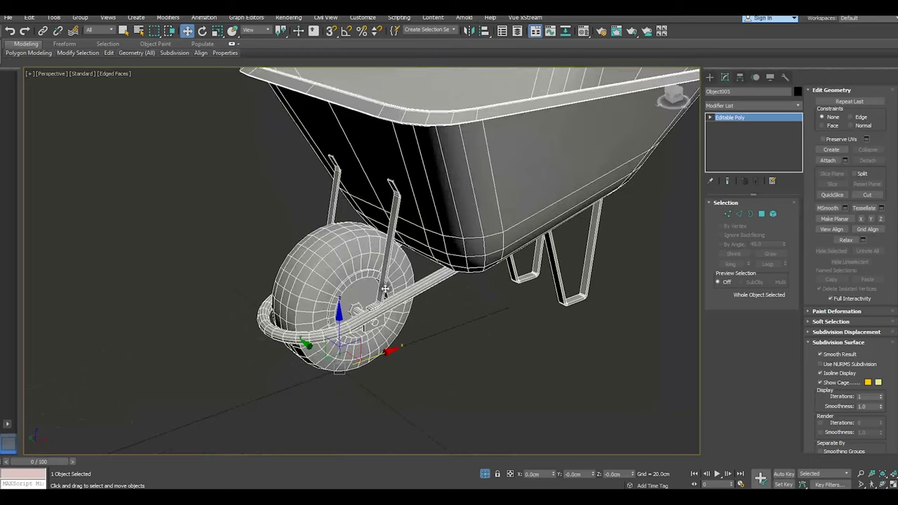
pyautogui.scroll(3, 330, 300)
pyautogui.click(740, 215)
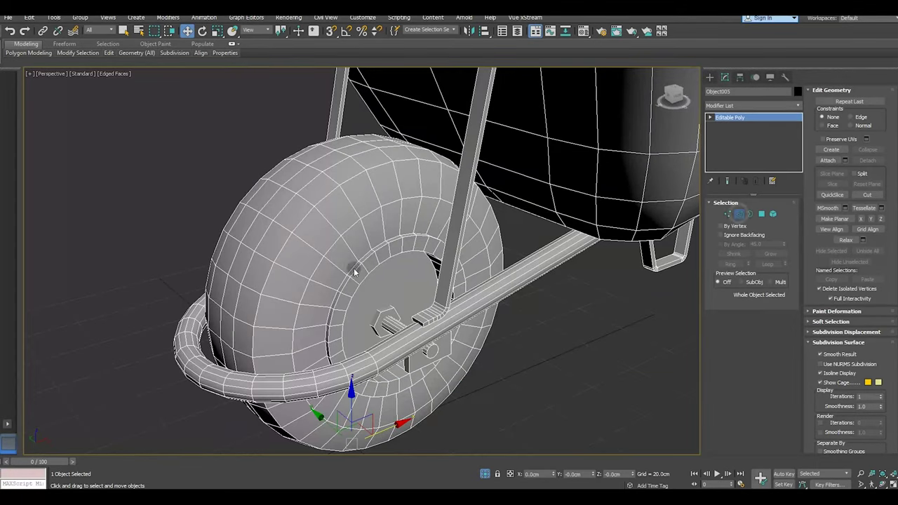
pyautogui.scroll(2, 336, 300)
pyautogui.doubleClick(335, 300)
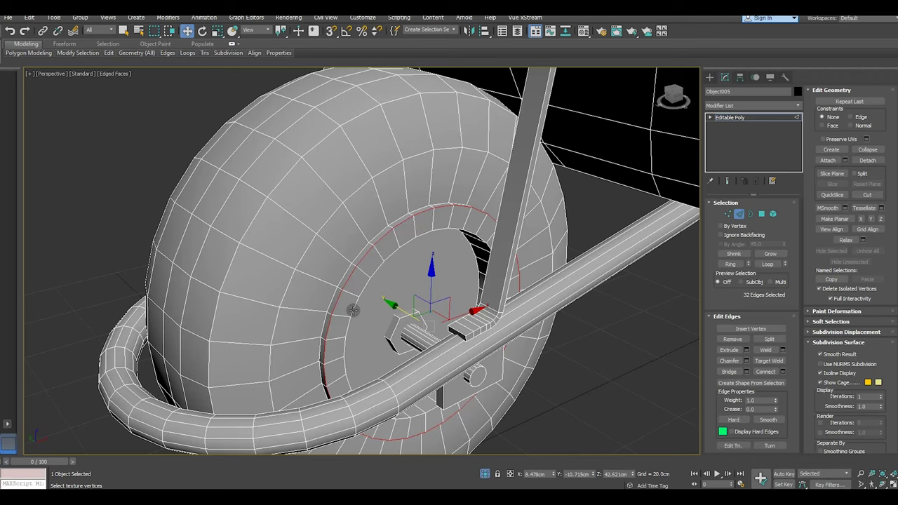
pyautogui.keyDown('ctrl'); pyautogui.doubleClick(353, 310); pyautogui.keyUp('ctrl')
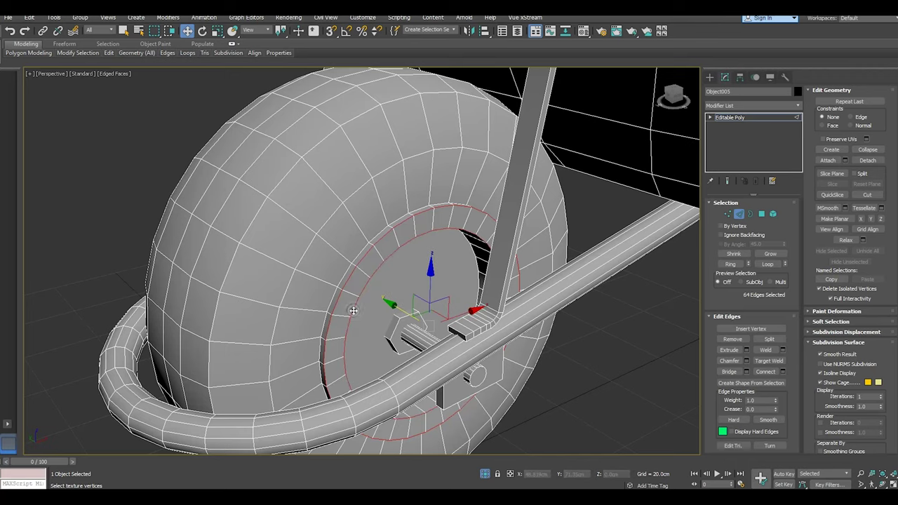
pyautogui.keyDown('alt'); pyautogui.moveTo(346, 307); pyautogui.dragTo(353, 411, button='middle'); pyautogui.keyUp('alt')
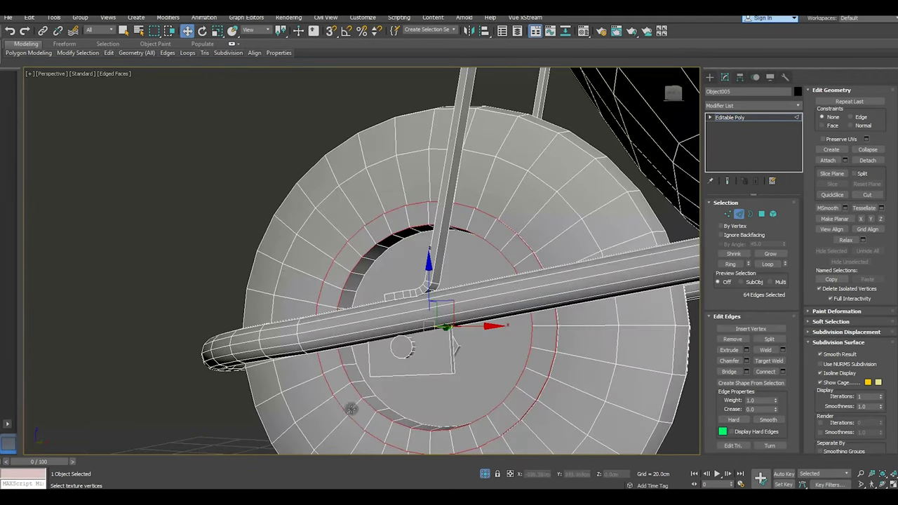
pyautogui.scroll(3, 357, 411)
pyautogui.scroll(3, 357, 410)
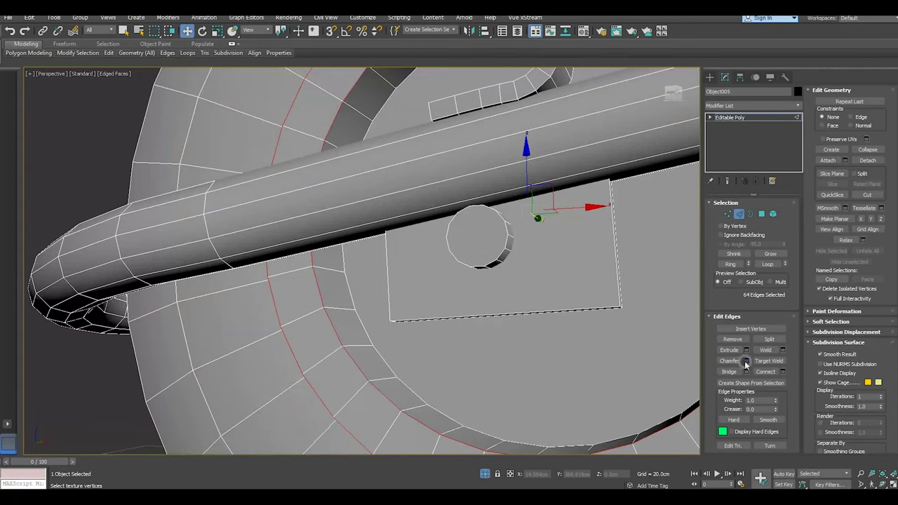
# Chamfer the two hub loops with a thin amount of about 0.1cm.
pyautogui.click(746, 361)
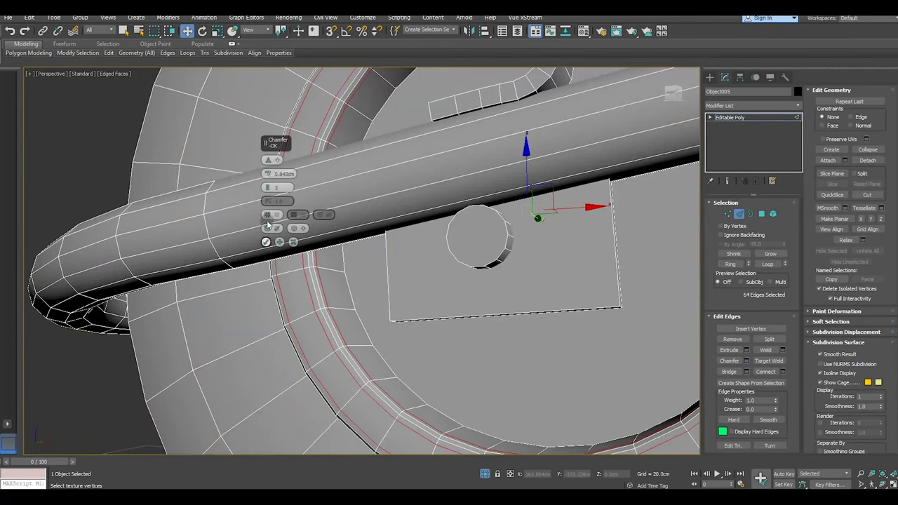
pyautogui.scroll(-3, 281, 219)
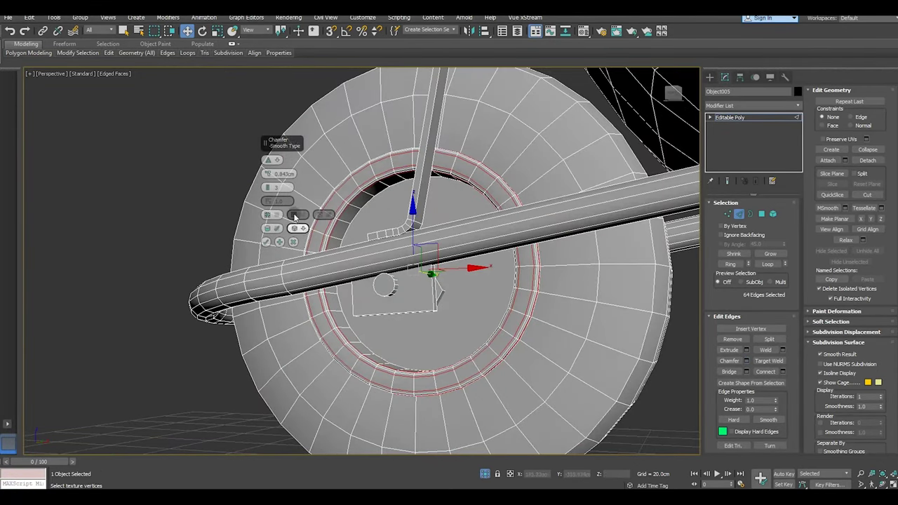
pyautogui.scroll(2, 300, 312)
pyautogui.rightClick(269, 177)
pyautogui.moveTo(267, 175); pyautogui.dragTo(268, 166)
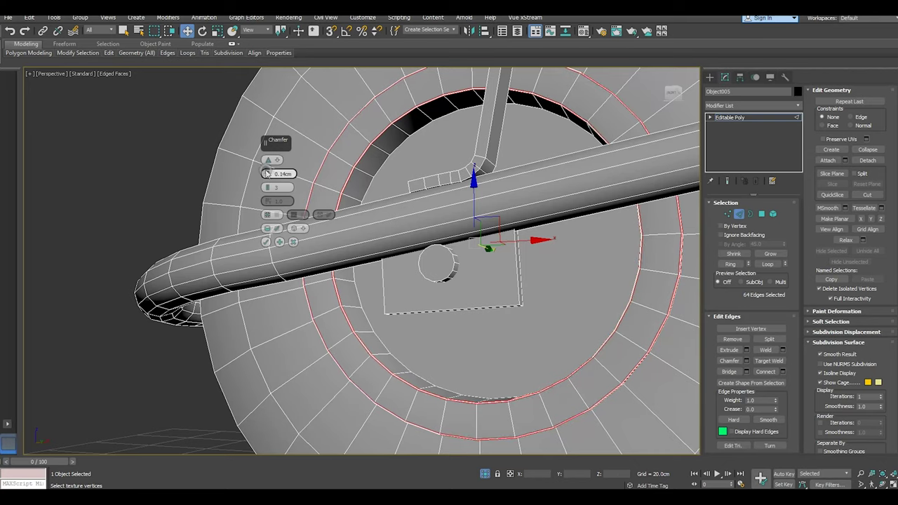
pyautogui.scroll(2, 339, 292)
pyautogui.scroll(3, 339, 292)
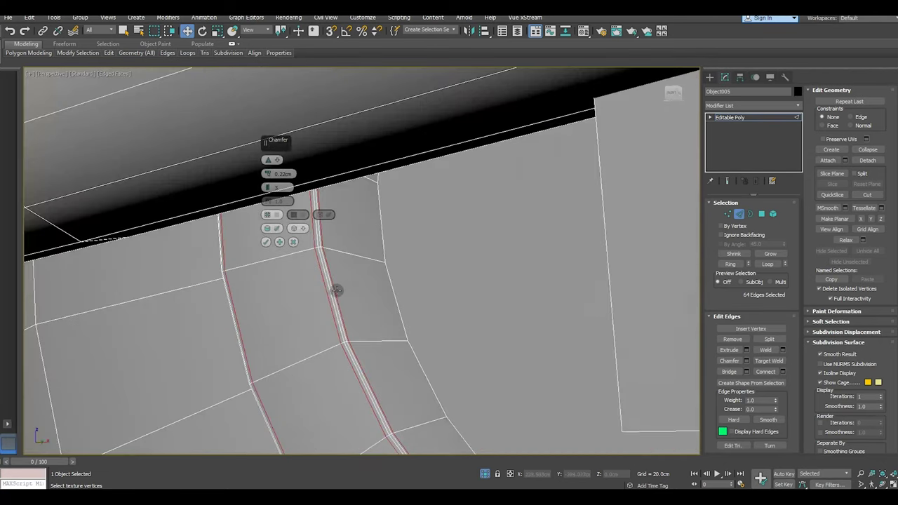
pyautogui.click(266, 241)
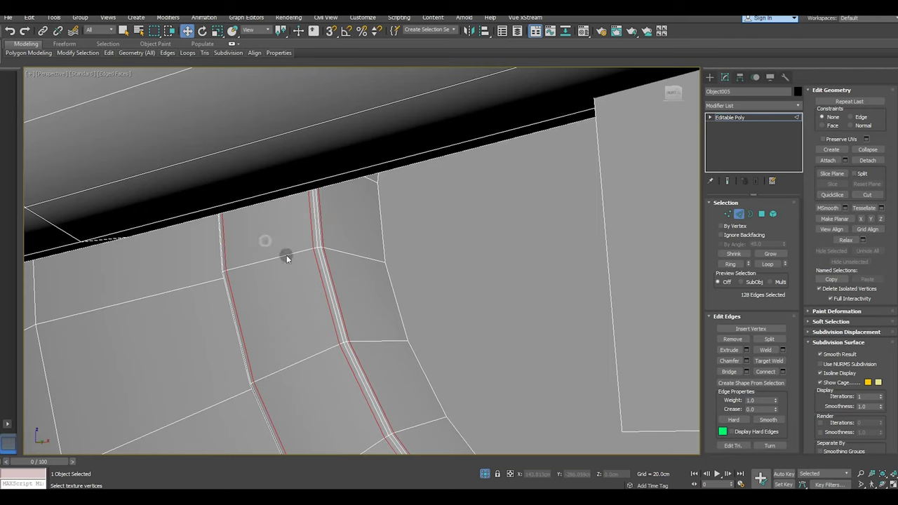
# Chamfer the border edges of a face on the wheel hub.
pyautogui.click(763, 214)
pyautogui.click(483, 263)
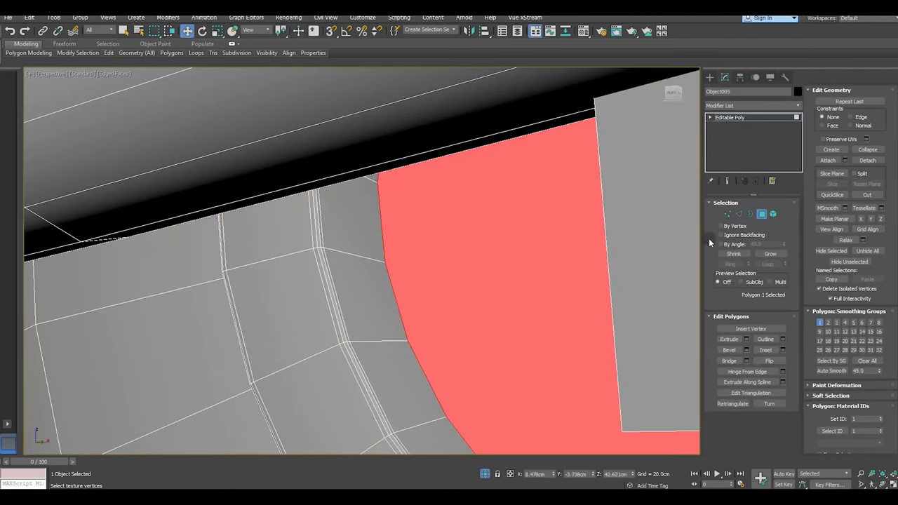
pyautogui.keyDown('ctrl'); pyautogui.click(740, 214); pyautogui.keyUp('ctrl')
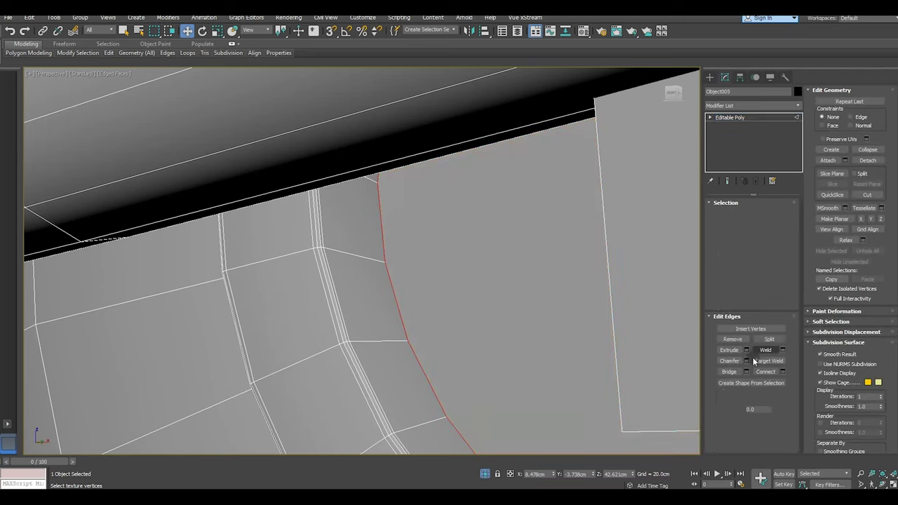
pyautogui.click(747, 362)
pyautogui.click(269, 244)
# Chamfer the outer rim loop of the hub.
pyautogui.moveTo(285, 249)
pyautogui.keyDown('alt'); pyautogui.mouseDown(button='middle')
pyautogui.moveTo(330, 251)
pyautogui.moveTo(376, 216)
pyautogui.mouseUp(button='middle'); pyautogui.keyUp('alt')
pyautogui.scroll(-5, 330, 250)
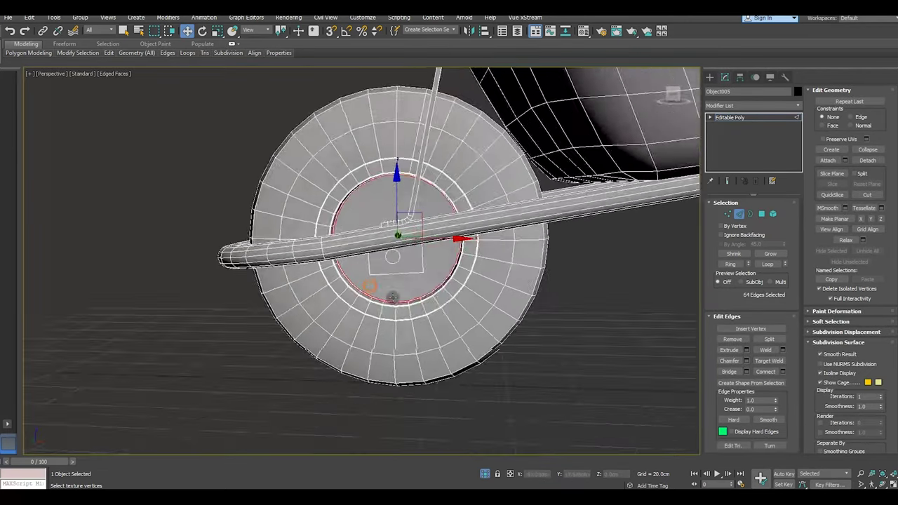
pyautogui.scroll(4, 375, 216)
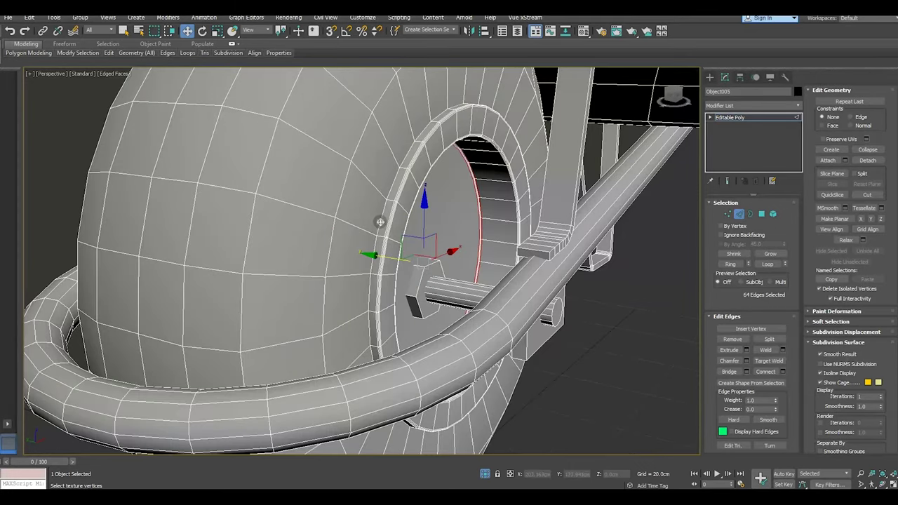
pyautogui.doubleClick(379, 222)
pyautogui.click(747, 359)
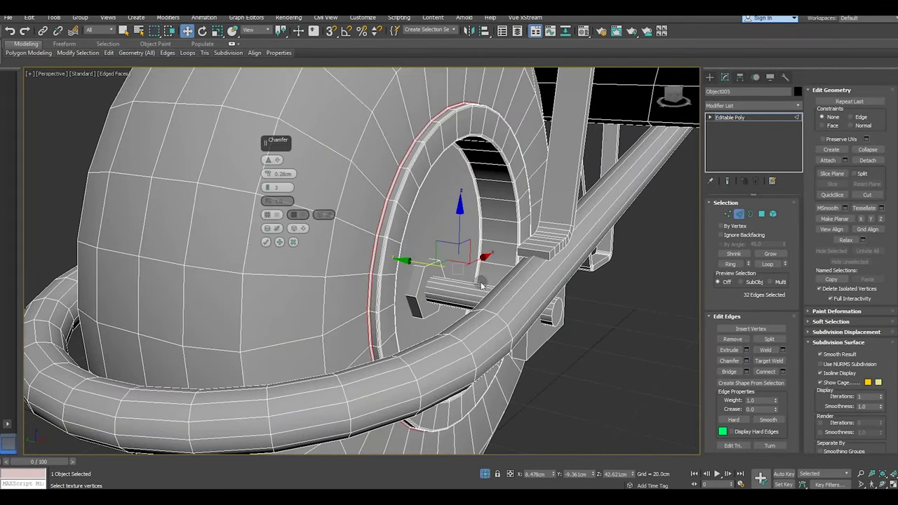
pyautogui.click(266, 242)
# Chamfer the outer rim loop on the other side of the wheel.
pyautogui.scroll(-2, 355, 313)
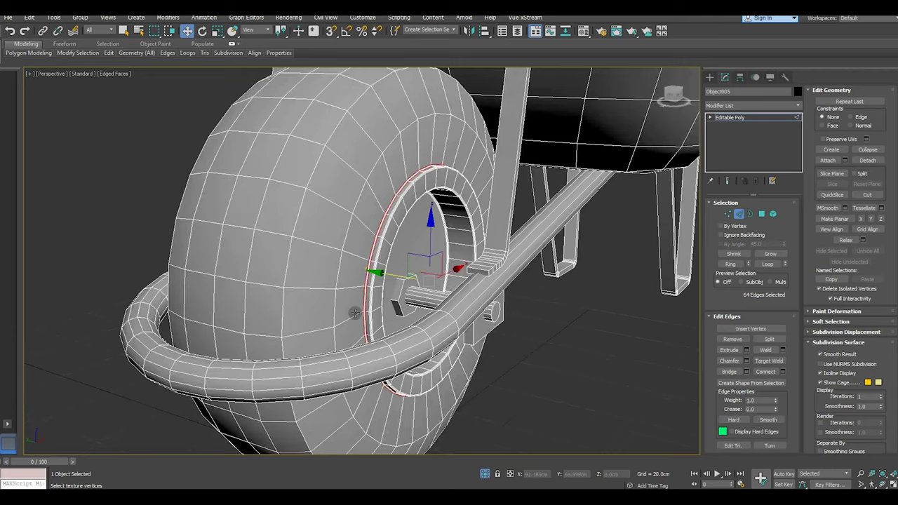
pyautogui.click(341, 283)
pyautogui.doubleClick(342, 284)
pyautogui.moveTo(372, 299)
pyautogui.keyDown('alt'); pyautogui.mouseDown(button='middle')
pyautogui.moveTo(395, 303)
pyautogui.moveTo(386, 297)
pyautogui.mouseUp(button='middle'); pyautogui.keyUp('alt')
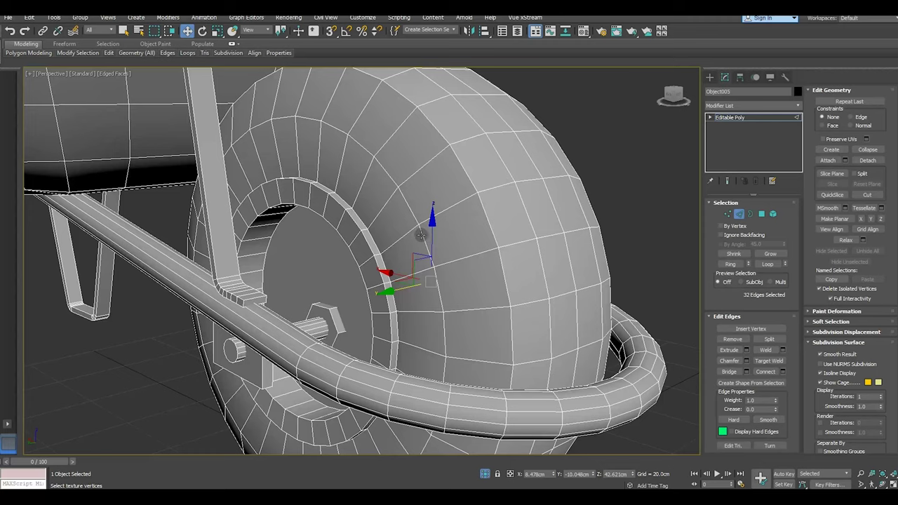
pyautogui.click(747, 361)
pyautogui.click(267, 242)
# Chamfer an inner ring loop of the wheel hub.
pyautogui.keyDown('alt'); pyautogui.moveTo(471, 279); pyautogui.dragTo(417, 268, button='middle'); pyautogui.keyUp('alt')
pyautogui.doubleClick(357, 235)
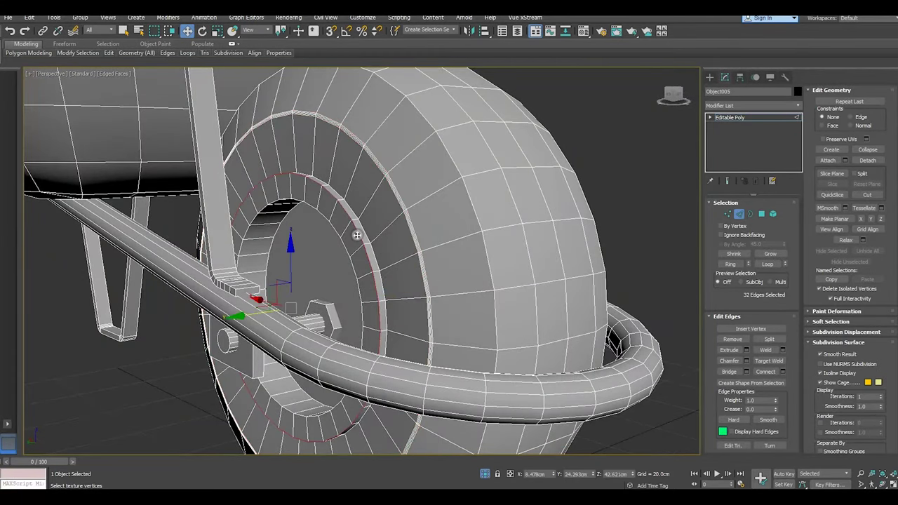
pyautogui.keyDown('ctrl'); pyautogui.doubleClick(339, 244); pyautogui.keyUp('ctrl')
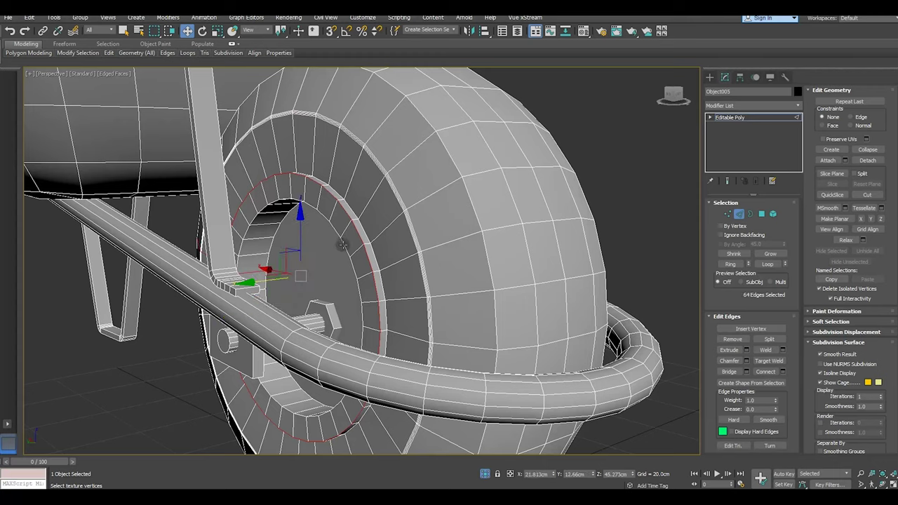
pyautogui.doubleClick(343, 244)
pyautogui.keyDown('ctrl'); pyautogui.doubleClick(357, 239); pyautogui.keyUp('ctrl')
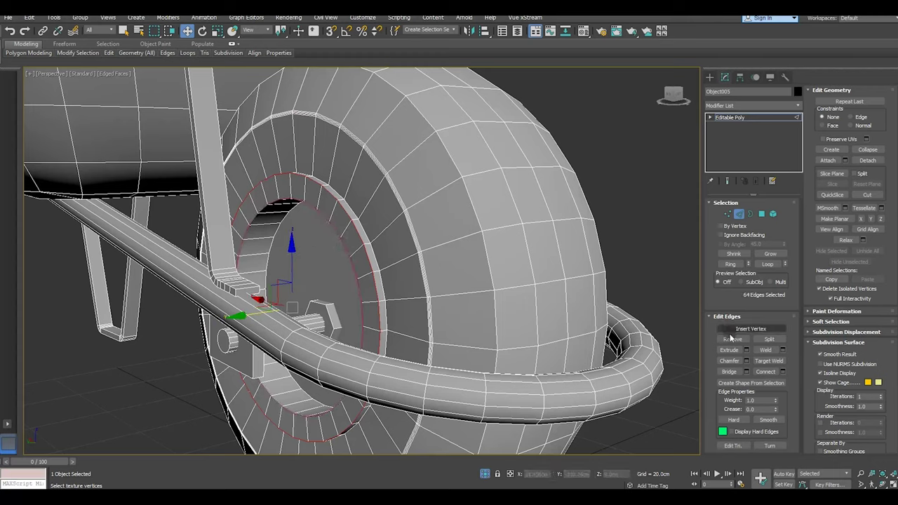
pyautogui.keyDown('ctrl'); pyautogui.doubleClick(385, 297); pyautogui.keyUp('ctrl')
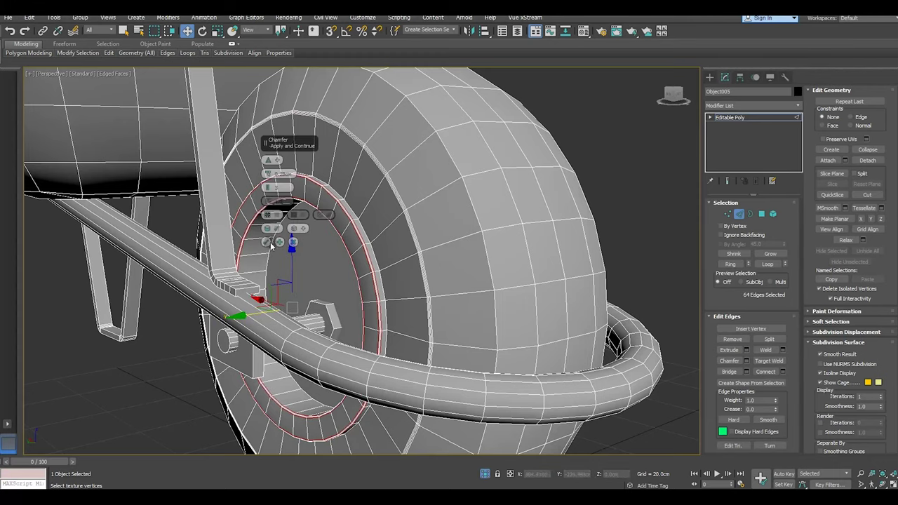
pyautogui.doubleClick(373, 249)
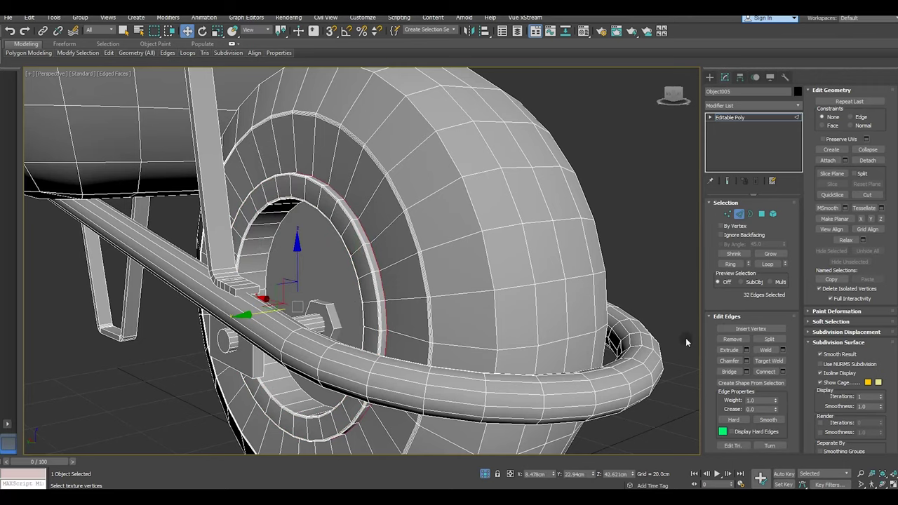
pyautogui.click(746, 360)
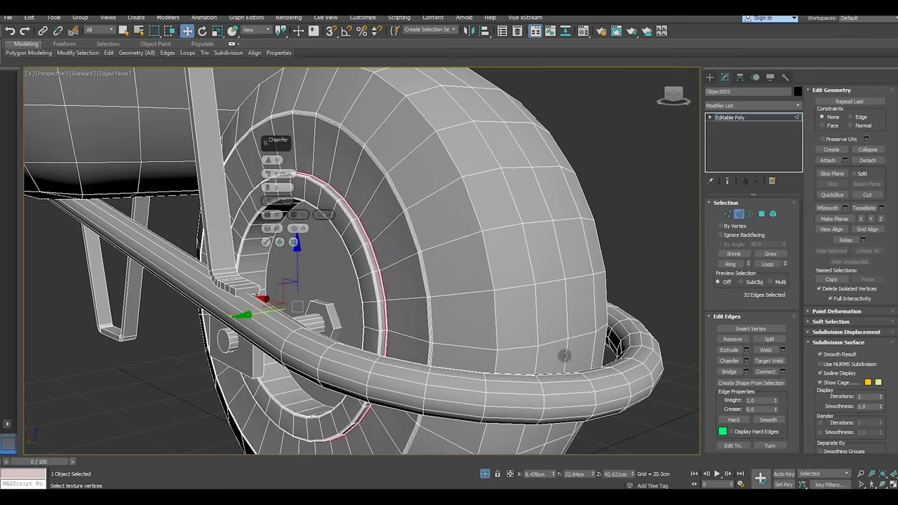
pyautogui.click(266, 243)
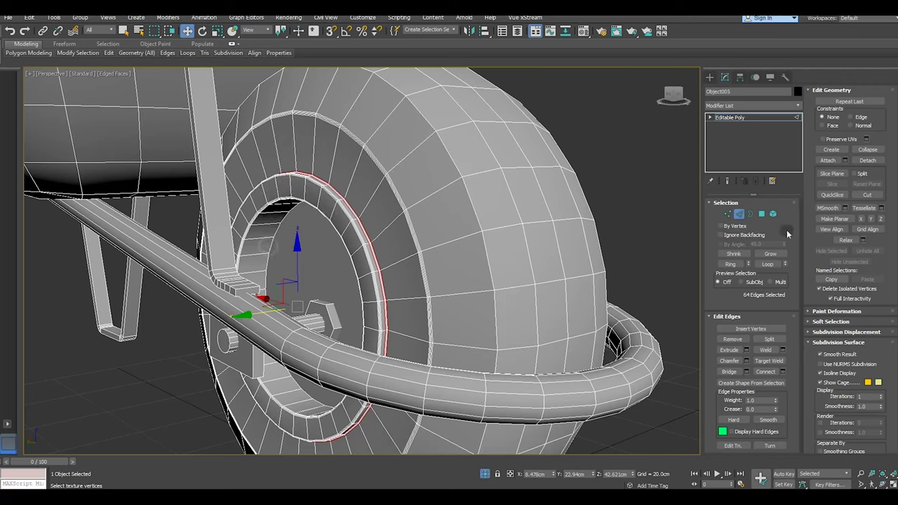
# Chamfer the remaining selected wheel edges and view the whole wheel.
pyautogui.press('4')
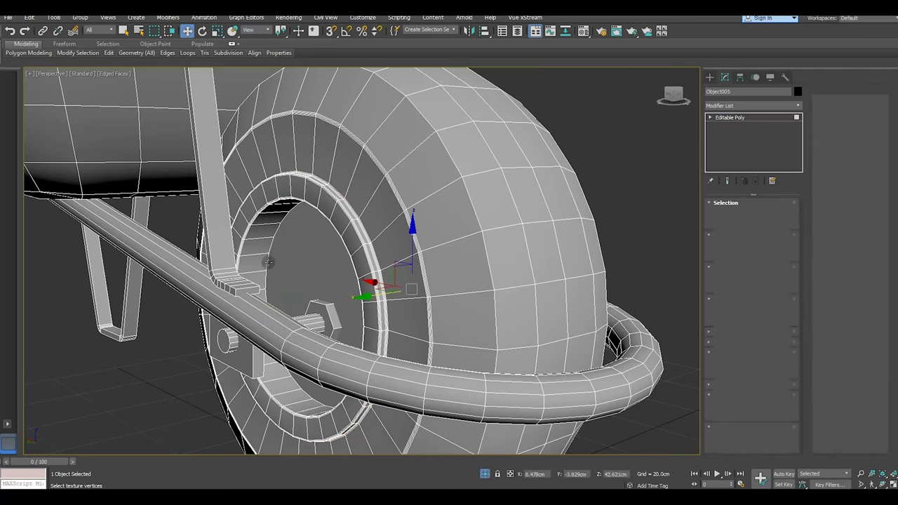
pyautogui.click(738, 218)
pyautogui.click(747, 362)
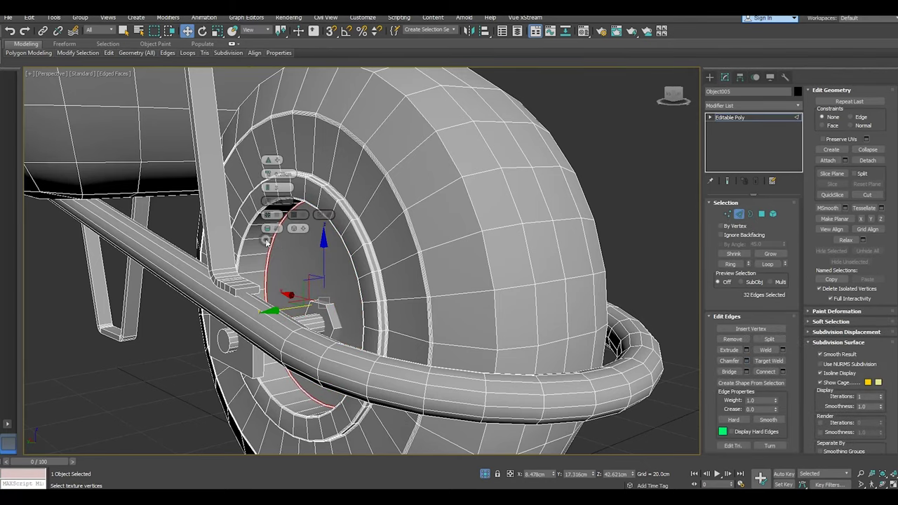
pyautogui.click(267, 241)
pyautogui.scroll(-3, 315, 266)
pyautogui.scroll(-2, 316, 267)
pyautogui.keyDown('alt'); pyautogui.moveTo(316, 267); pyautogui.dragTo(492, 267, button='middle'); pyautogui.keyUp('alt')
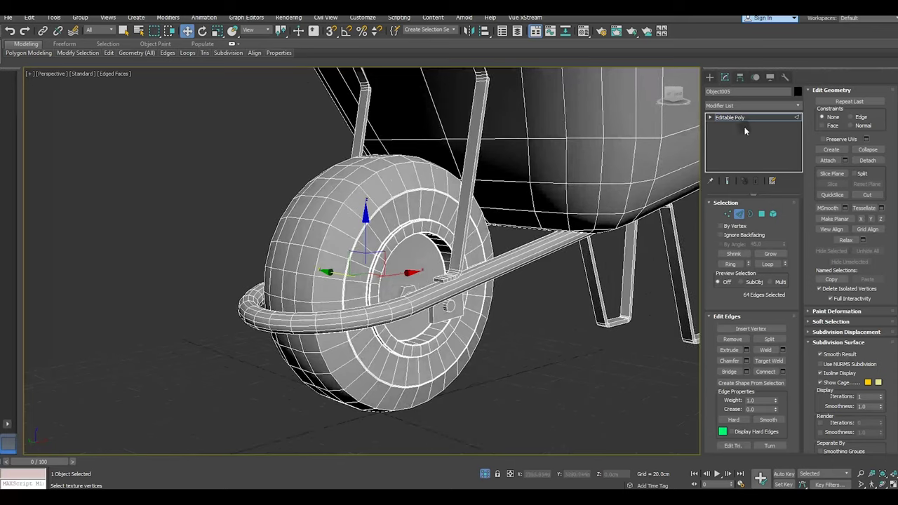
# Add a TurboSmooth modifier on Object005 and return to its Editable Poly level.
pyautogui.click(749, 117)
pyautogui.click(751, 105)
pyautogui.scroll(-5, 786, 344)
pyautogui.scroll(-3, 785, 343)
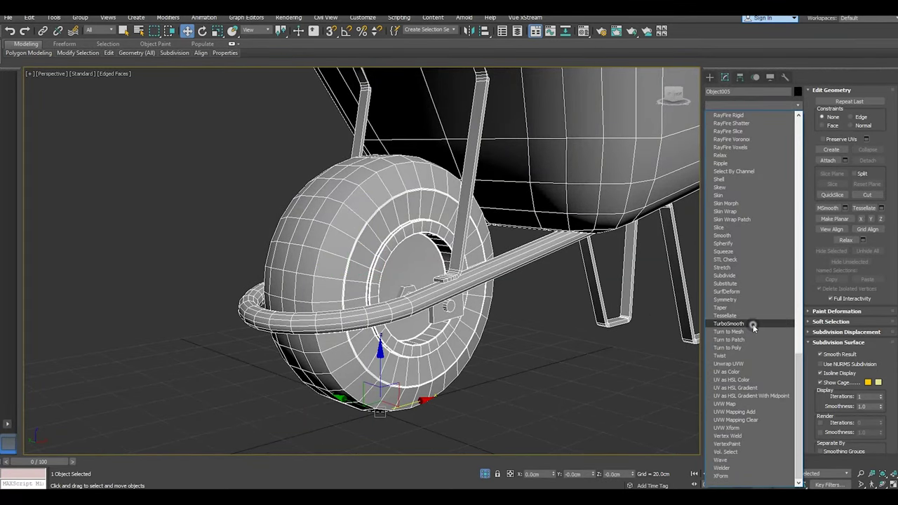
pyautogui.click(747, 325)
pyautogui.keyDown('alt'); pyautogui.moveTo(434, 247); pyautogui.dragTo(438, 251, button='middle'); pyautogui.keyUp('alt')
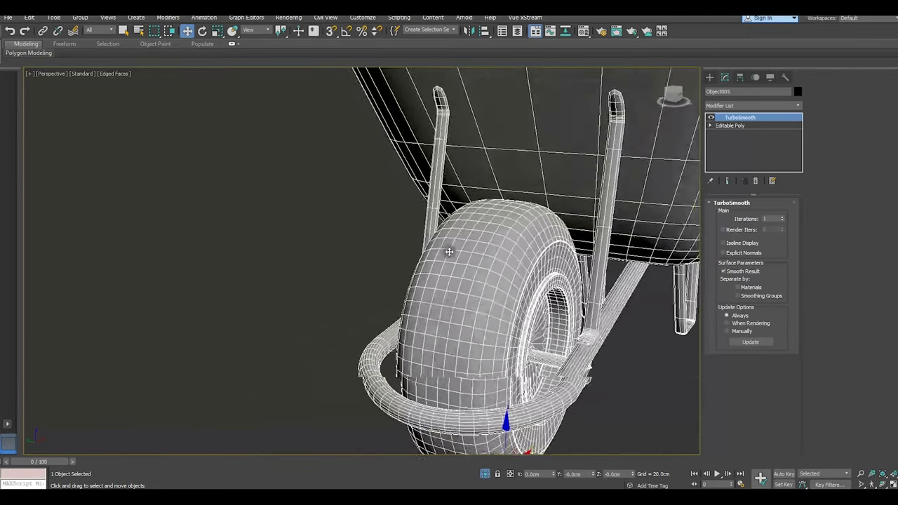
pyautogui.scroll(-3, 363, 249)
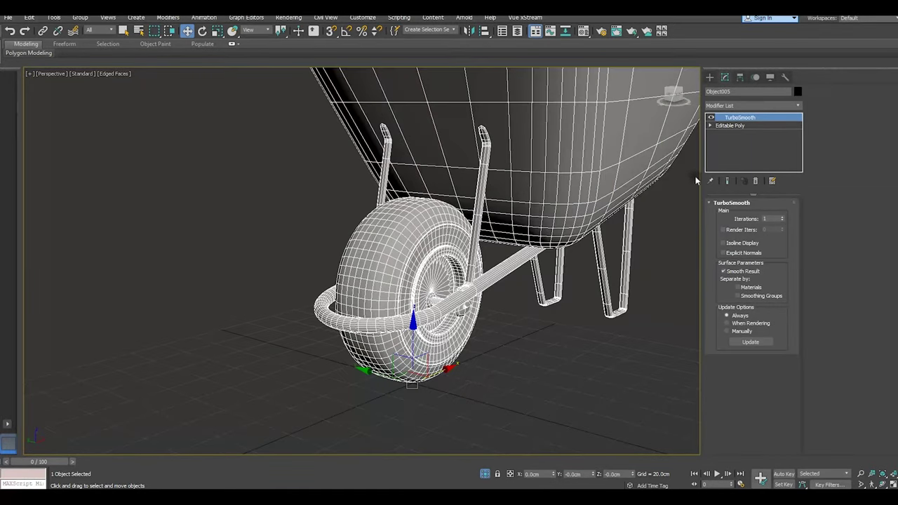
pyautogui.click(740, 127)
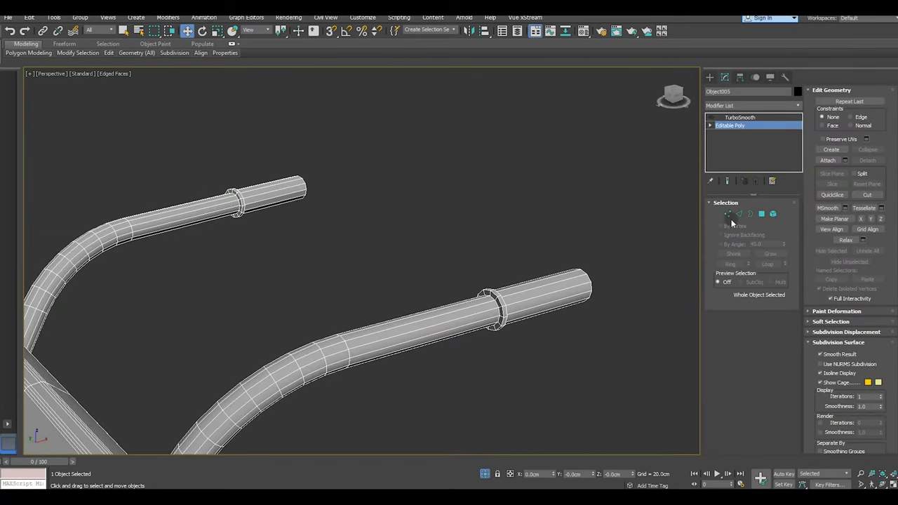
# Select the edge loops around the handle grip ring.
pyautogui.click(737, 215)
pyautogui.scroll(2, 500, 311)
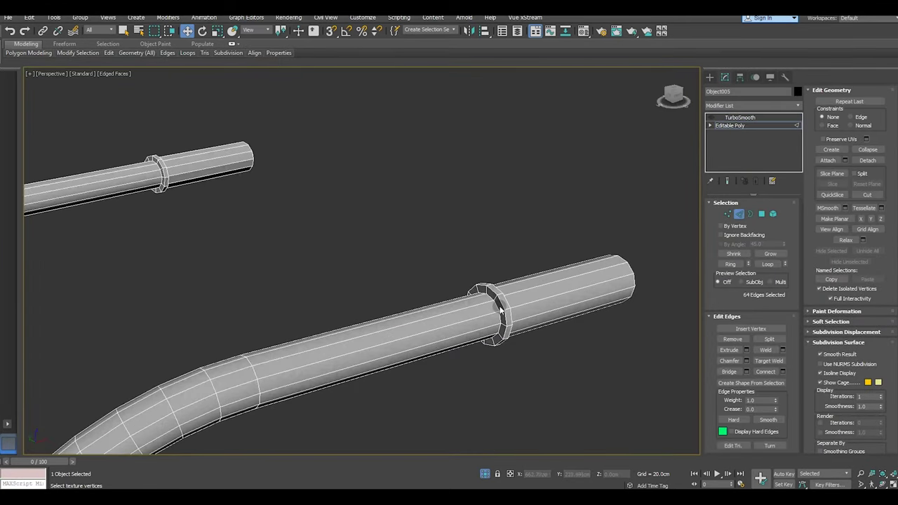
pyautogui.doubleClick(496, 307)
pyautogui.keyDown('ctrl'); pyautogui.click(505, 303); pyautogui.keyUp('ctrl')
pyautogui.moveTo(507, 322)
pyautogui.keyDown('alt'); pyautogui.mouseDown(button='middle')
pyautogui.moveTo(456, 321)
pyautogui.moveTo(464, 316)
pyautogui.mouseUp(button='middle'); pyautogui.keyUp('alt')
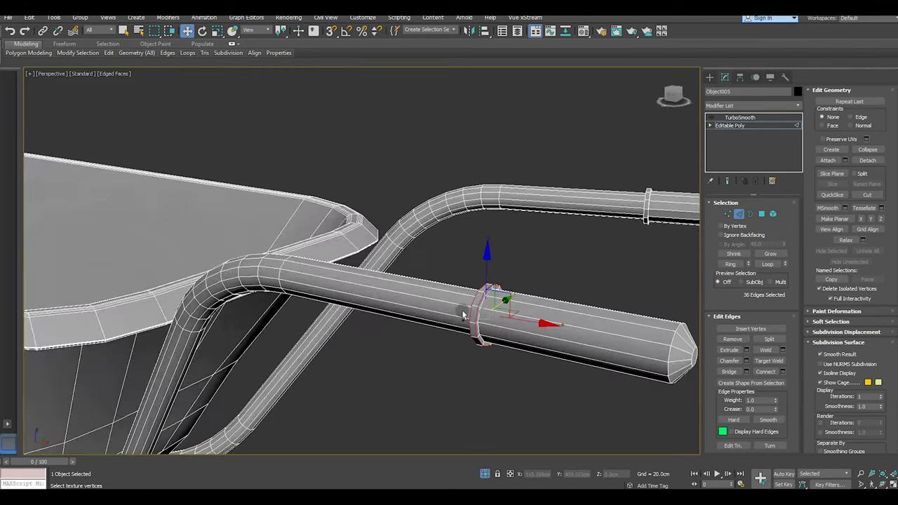
pyautogui.scroll(2, 482, 307)
pyautogui.keyDown('ctrl'); pyautogui.click(475, 315); pyautogui.keyUp('ctrl')
pyautogui.scroll(-3, 475, 315)
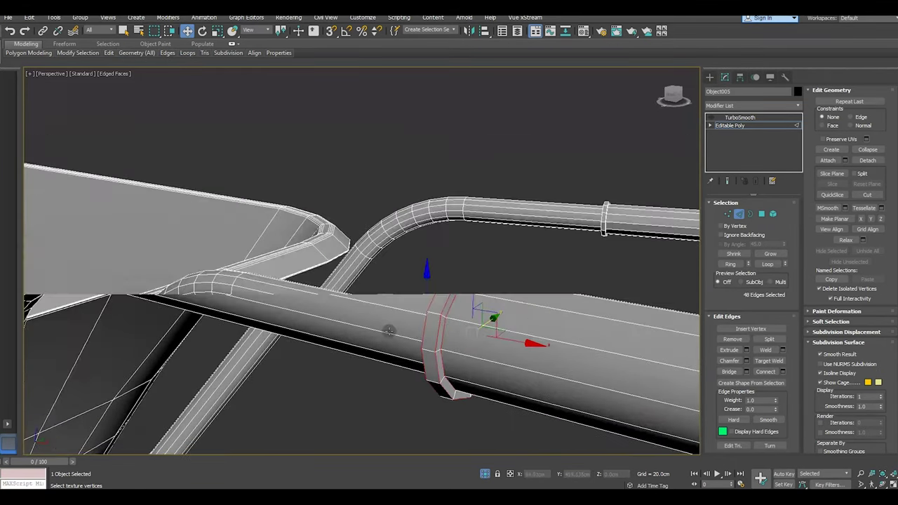
pyautogui.scroll(2, 471, 331)
pyautogui.scroll(2, 428, 334)
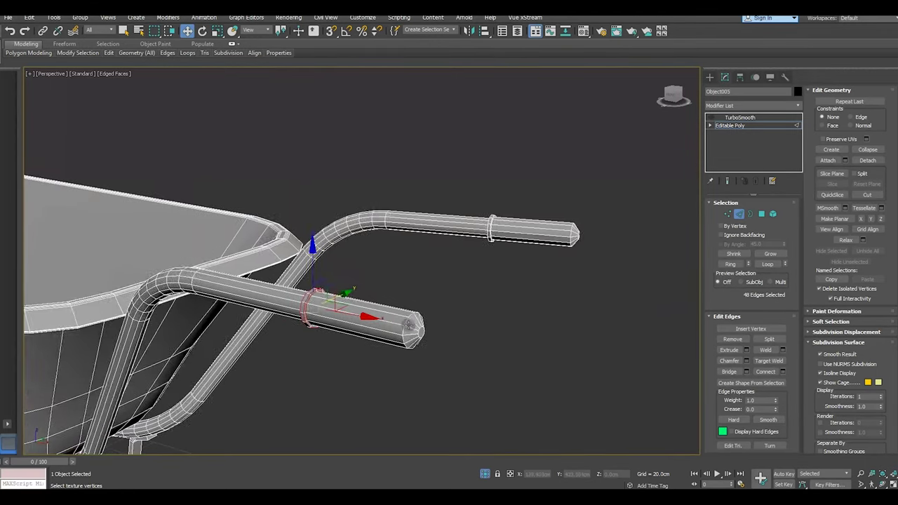
pyautogui.scroll(2, 396, 335)
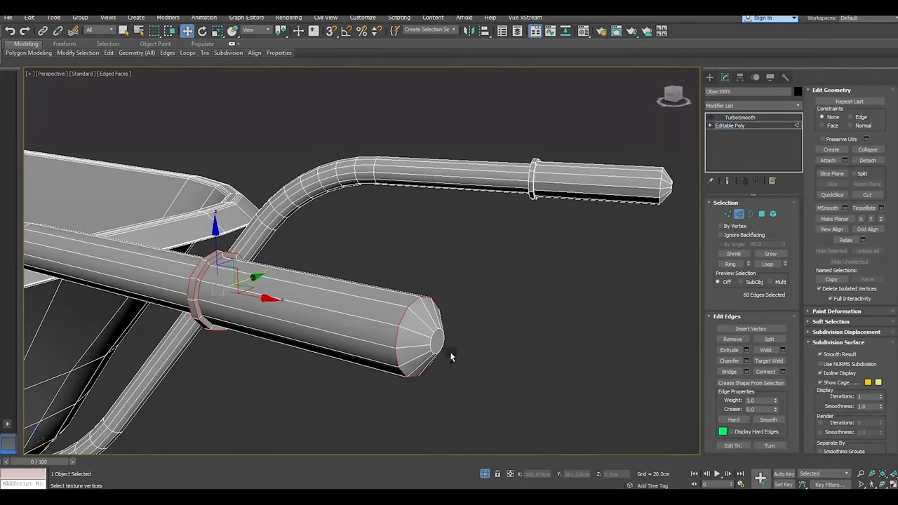
# Add three more ring loops and chamfer them at 0.28cm with 3 segments.
pyautogui.scroll(-3, 382, 296)
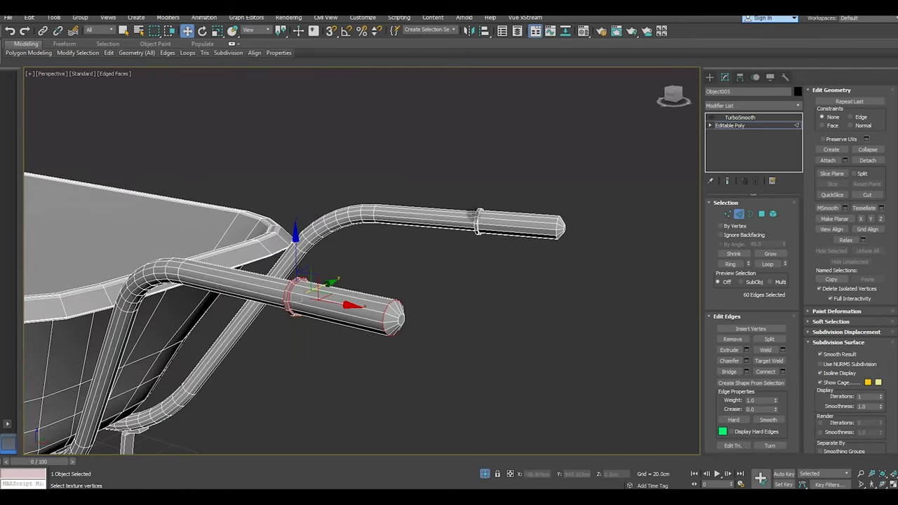
pyautogui.scroll(5, 474, 218)
pyautogui.scroll(2, 505, 250)
pyautogui.moveTo(505, 251)
pyautogui.mouseDown(button='middle')
pyautogui.moveTo(412, 271)
pyautogui.moveTo(331, 274)
pyautogui.mouseUp(button='middle')
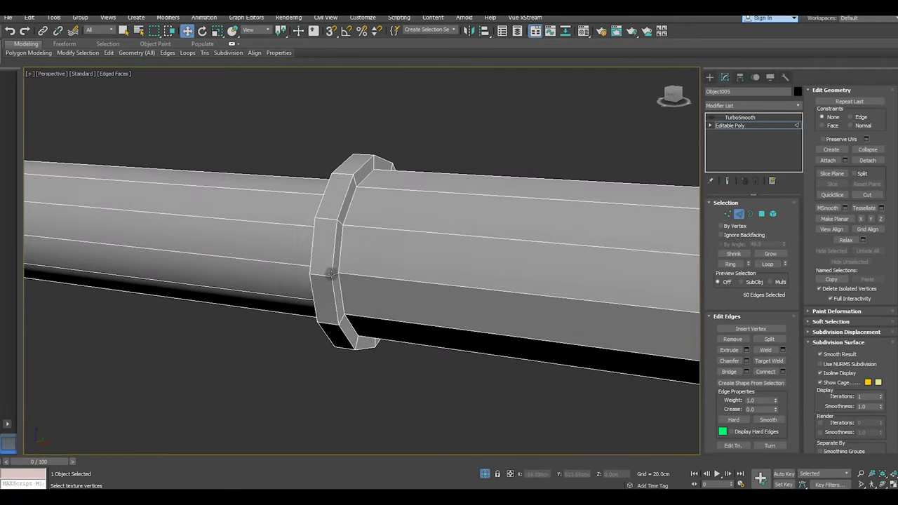
pyautogui.keyDown('ctrl'); pyautogui.doubleClick(331, 263); pyautogui.keyUp('ctrl')
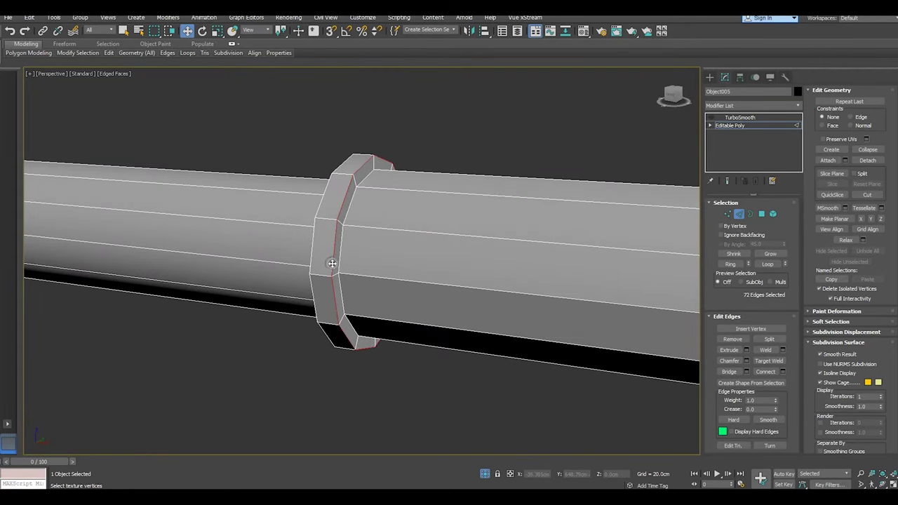
pyautogui.keyDown('ctrl'); pyautogui.doubleClick(339, 261); pyautogui.keyUp('ctrl')
pyautogui.keyDown('ctrl'); pyautogui.doubleClick(310, 259); pyautogui.keyUp('ctrl')
pyautogui.scroll(-6, 411, 297)
pyautogui.moveTo(411, 297)
pyautogui.mouseDown(button='middle')
pyautogui.moveTo(459, 307)
pyautogui.moveTo(186, 317)
pyautogui.moveTo(519, 345)
pyautogui.moveTo(241, 341)
pyautogui.mouseUp(button='middle')
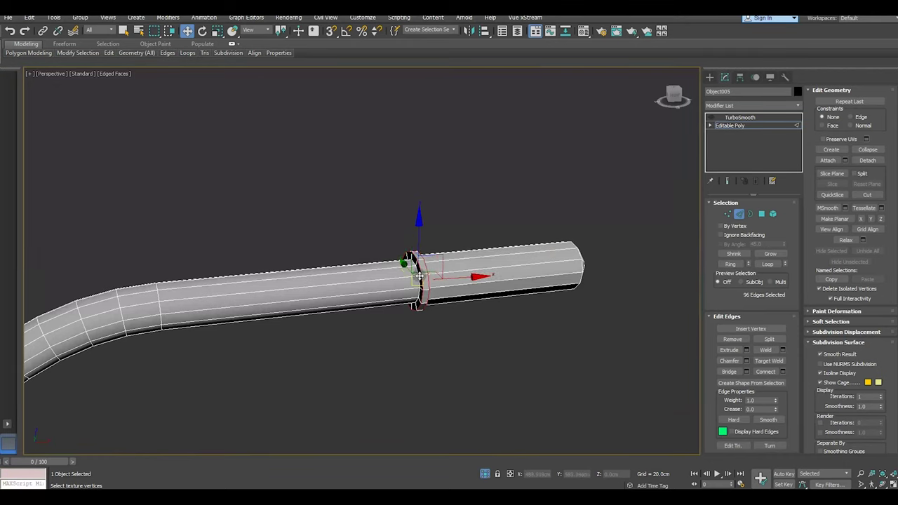
pyautogui.scroll(3, 419, 275)
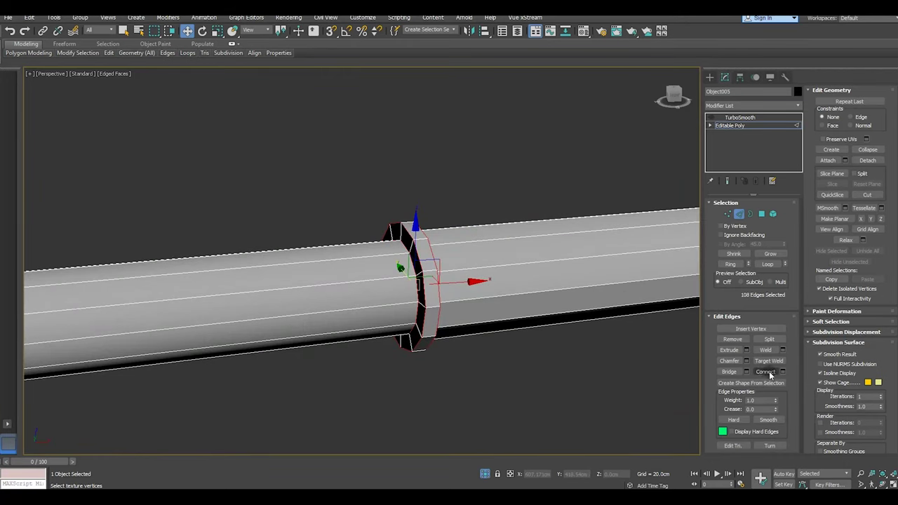
pyautogui.click(748, 361)
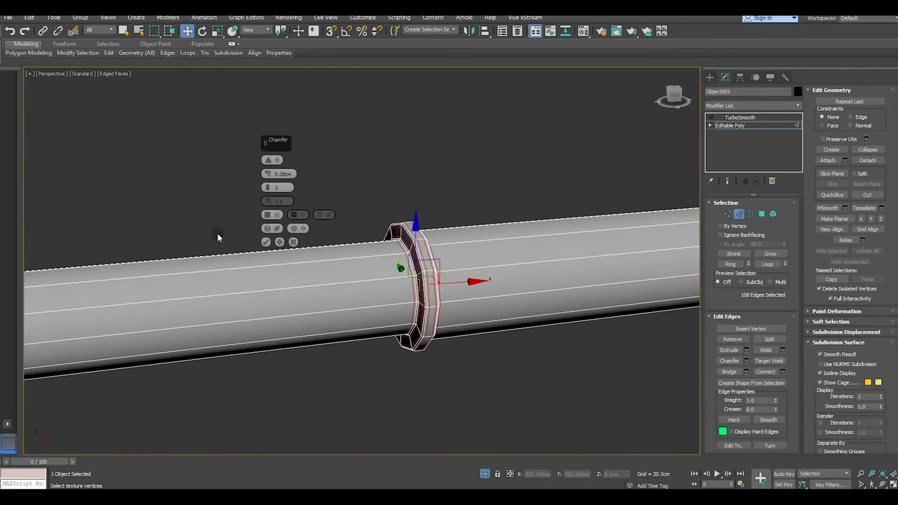
pyautogui.click(266, 242)
# Chamfer the border loop at the right grip's end.
pyautogui.scroll(-5, 363, 235)
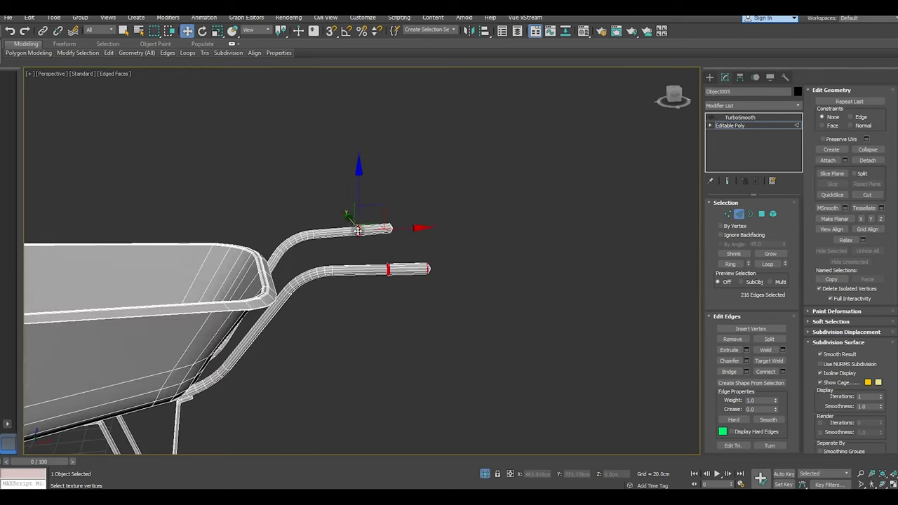
pyautogui.scroll(-1, 381, 265)
pyautogui.scroll(2, 453, 245)
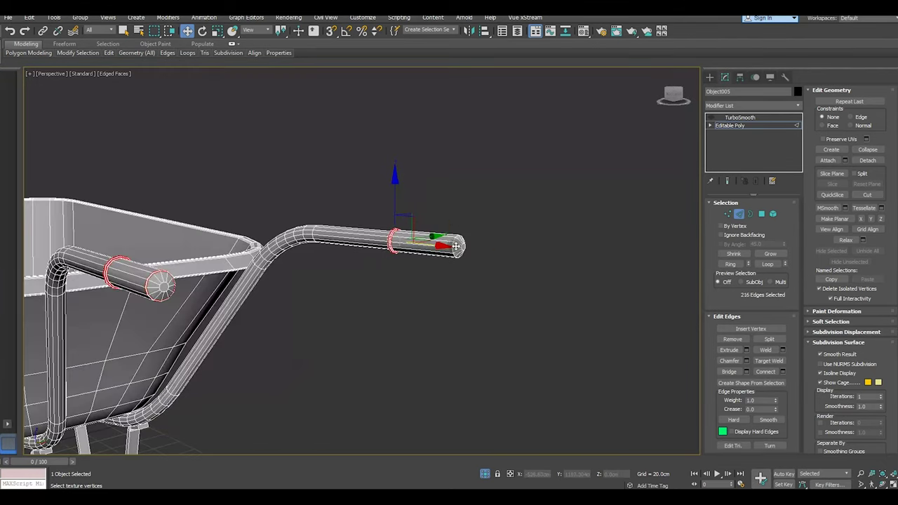
pyautogui.scroll(2, 450, 244)
pyautogui.doubleClick(455, 246)
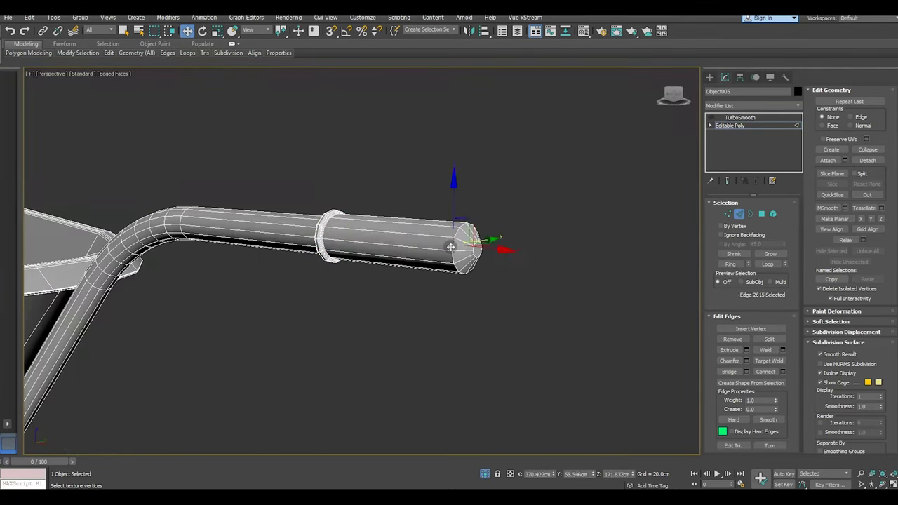
pyautogui.click(746, 360)
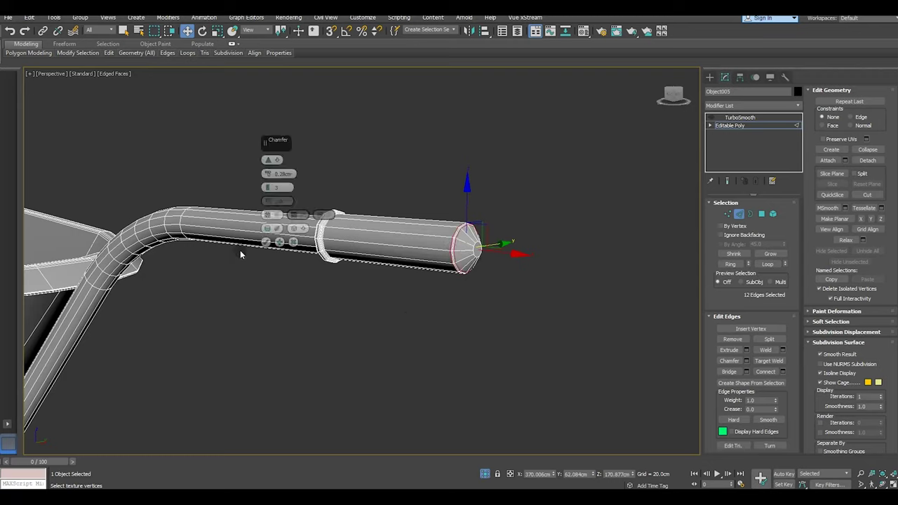
pyautogui.click(266, 243)
pyautogui.click(761, 214)
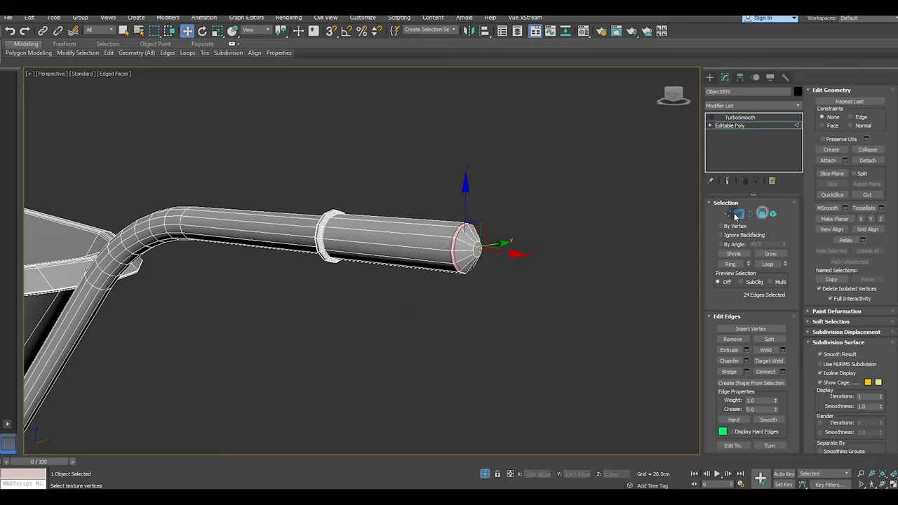
# Convert both grip end-cap faces to border edges and chamfer them at 0.28cm.
pyautogui.click(480, 254)
pyautogui.scroll(-5, 440, 260)
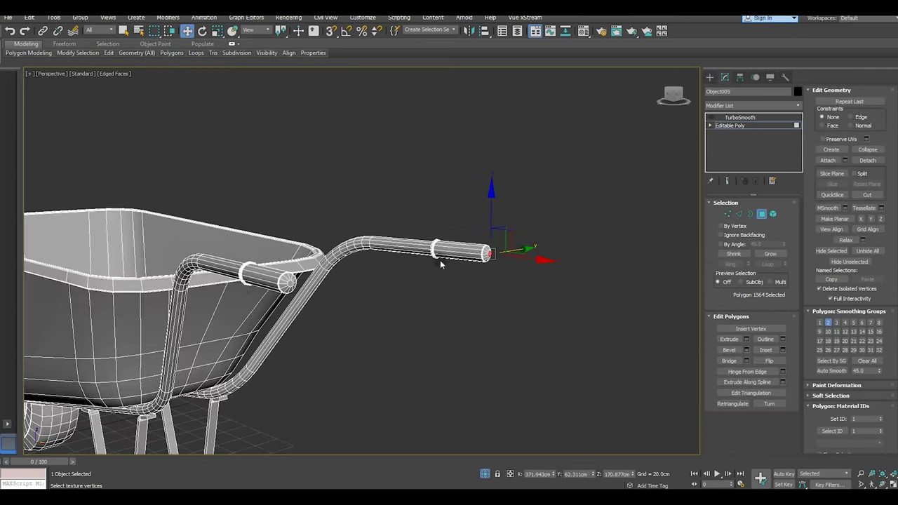
pyautogui.scroll(5, 288, 281)
pyautogui.keyDown('ctrl'); pyautogui.click(291, 281); pyautogui.keyUp('ctrl')
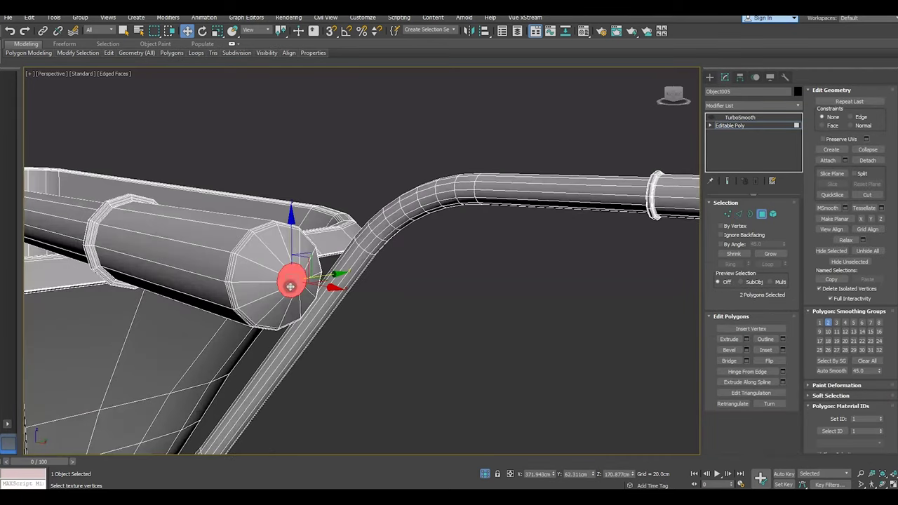
pyautogui.keyDown('ctrl'); pyautogui.click(741, 214); pyautogui.keyUp('ctrl')
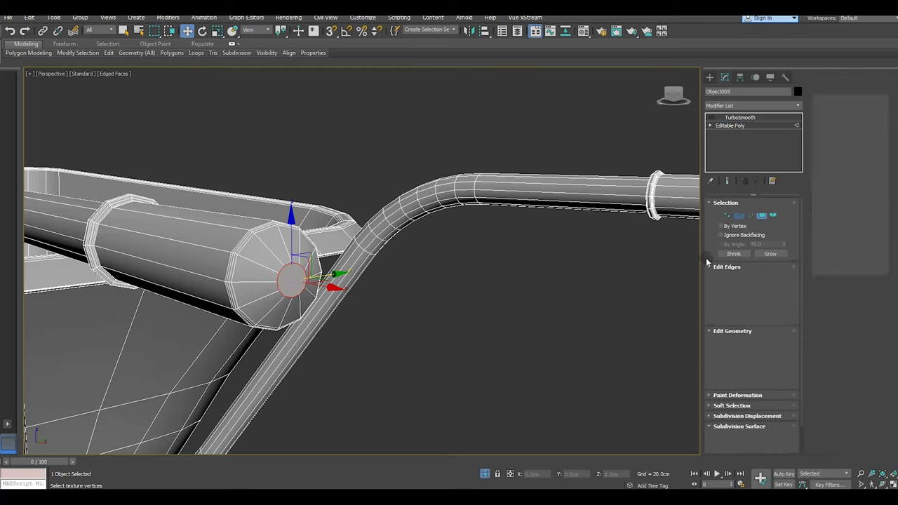
pyautogui.click(746, 360)
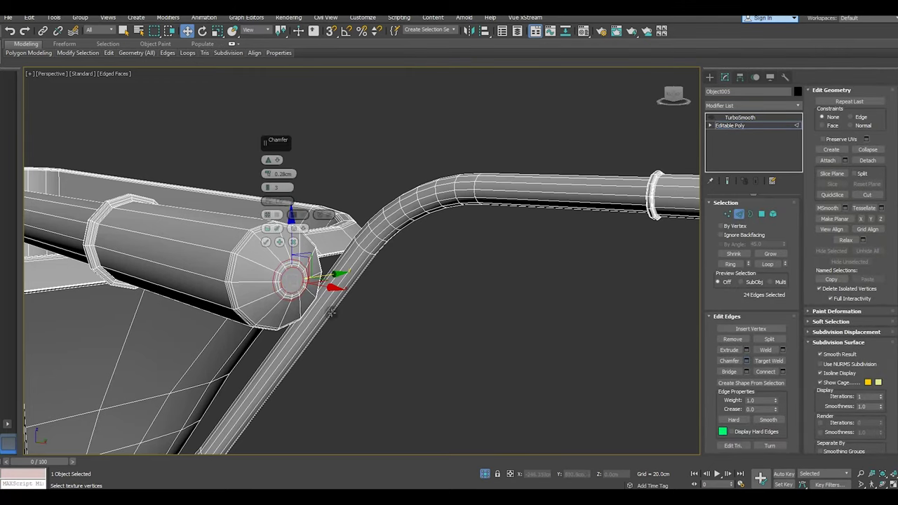
pyautogui.click(268, 242)
pyautogui.scroll(-3, 302, 271)
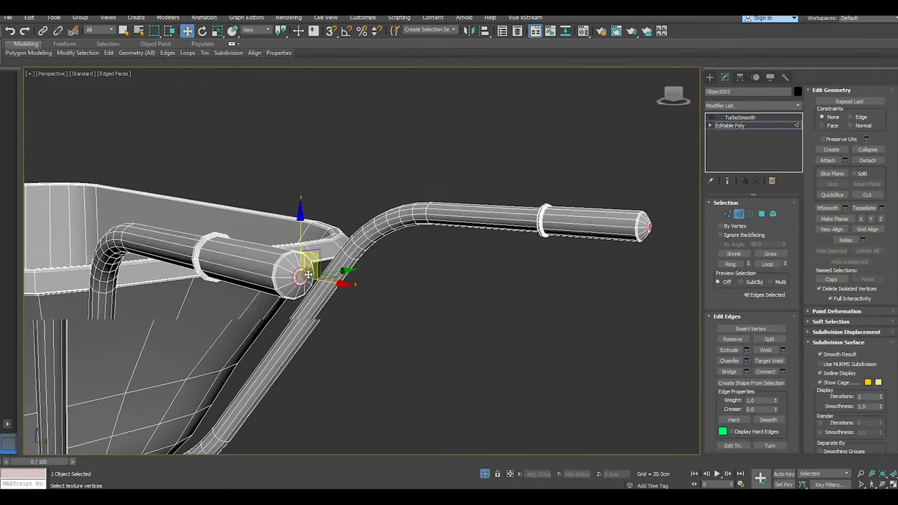
pyautogui.scroll(-3, 307, 275)
pyautogui.scroll(-2, 307, 275)
pyautogui.moveTo(322, 295)
pyautogui.keyDown('alt'); pyautogui.mouseDown(button='middle')
pyautogui.moveTo(367, 327)
pyautogui.moveTo(393, 332)
pyautogui.moveTo(389, 297)
pyautogui.moveTo(442, 267)
pyautogui.mouseUp(button='middle'); pyautogui.keyUp('alt')
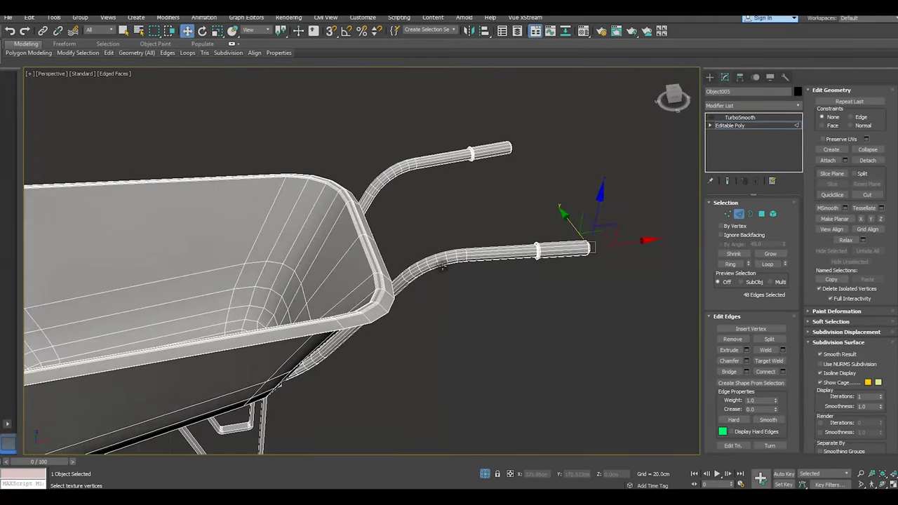
pyautogui.scroll(-3, 442, 270)
# Chamfer the edge ring running along the right upright strut.
pyautogui.moveTo(444, 313)
pyautogui.keyDown('alt'); pyautogui.mouseDown(button='middle')
pyautogui.moveTo(464, 304)
pyautogui.moveTo(460, 254)
pyautogui.mouseUp(button='middle'); pyautogui.keyUp('alt')
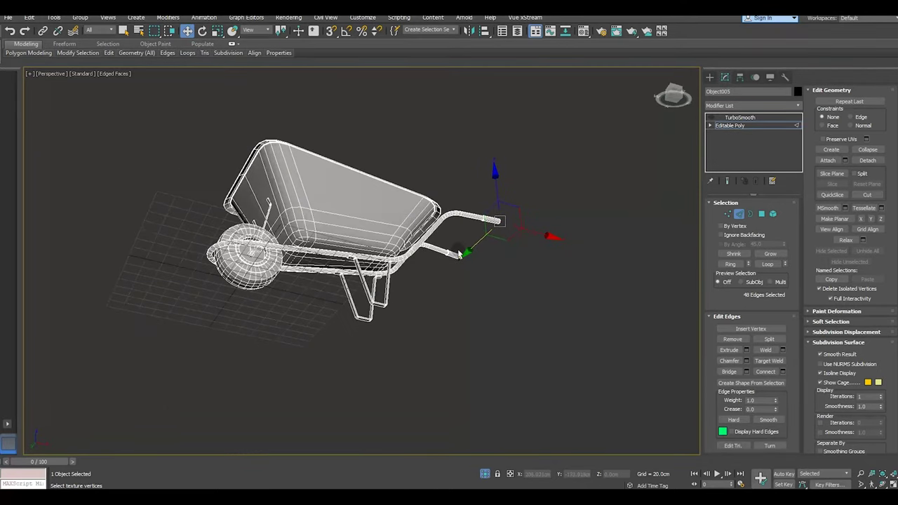
pyautogui.scroll(3, 274, 213)
pyautogui.scroll(3, 274, 213)
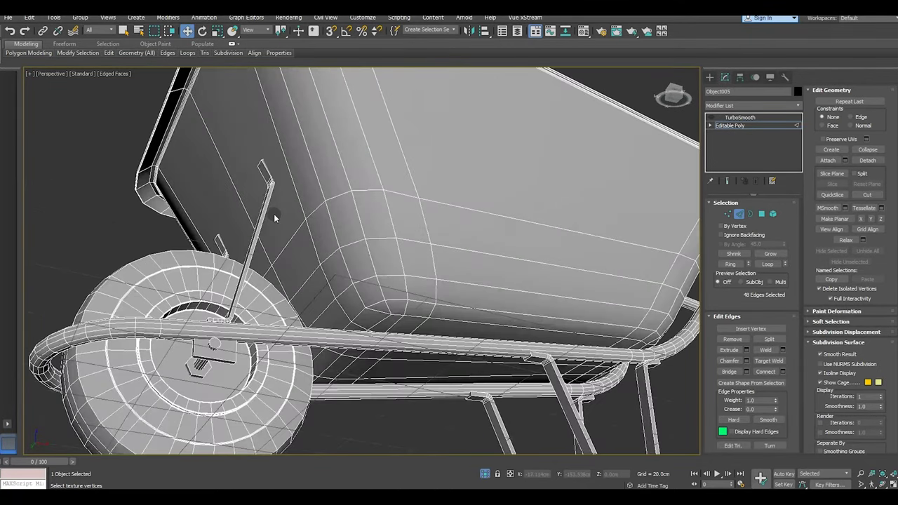
pyautogui.click(265, 205)
pyautogui.scroll(-2, 276, 235)
pyautogui.keyDown('alt'); pyautogui.moveTo(276, 236); pyautogui.dragTo(288, 255, button='middle'); pyautogui.keyUp('alt')
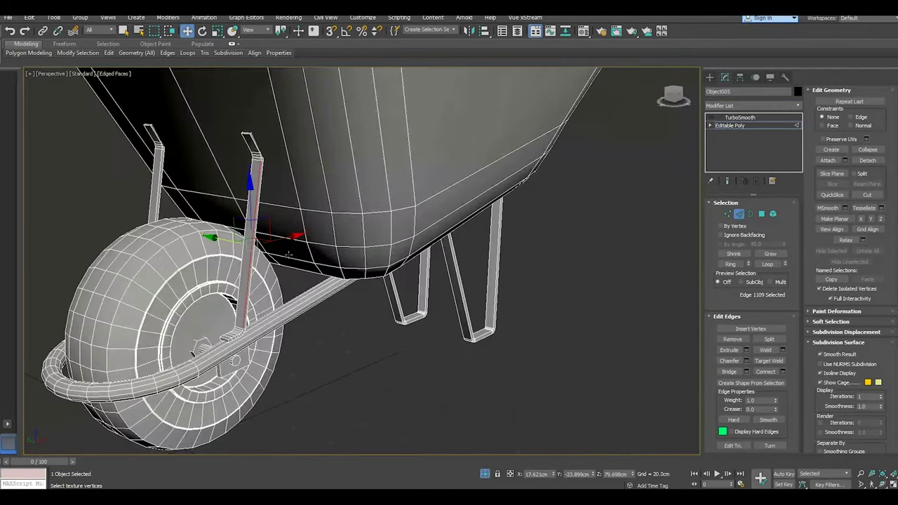
pyautogui.scroll(2, 258, 143)
pyautogui.scroll(2, 256, 141)
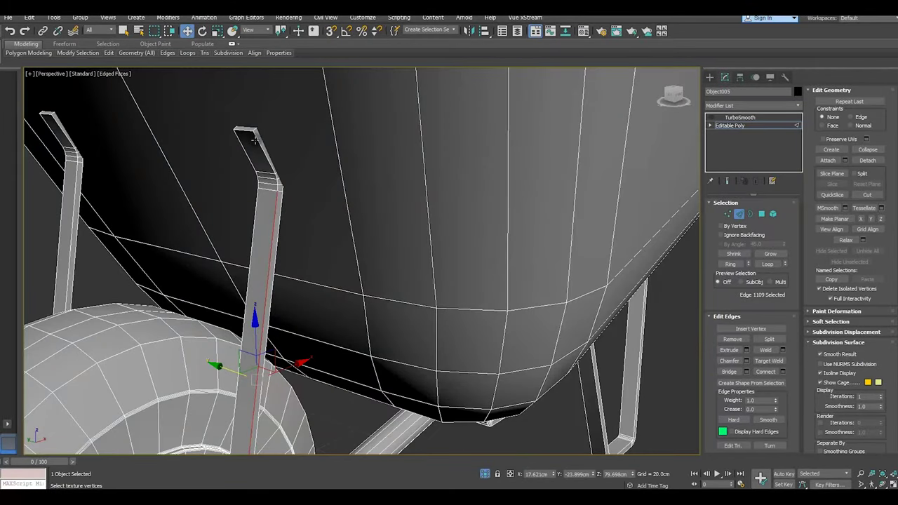
pyautogui.scroll(3, 250, 132)
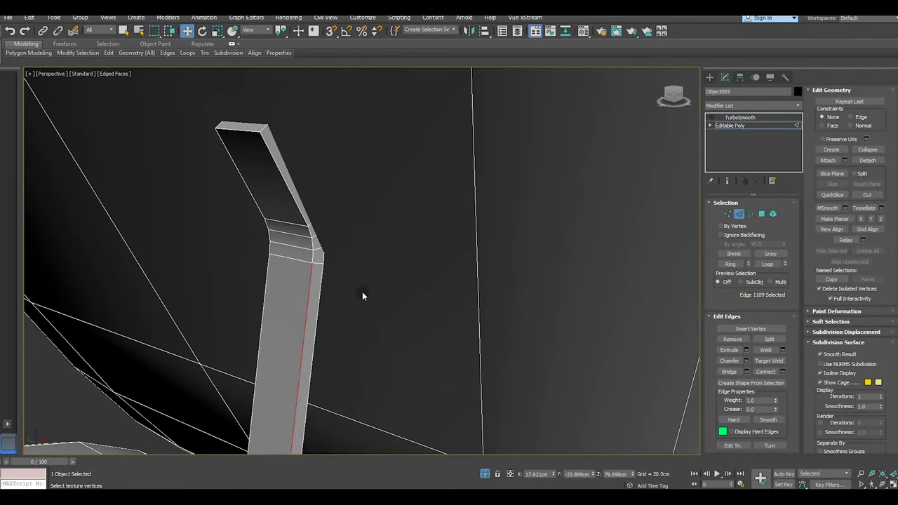
pyautogui.doubleClick(309, 285)
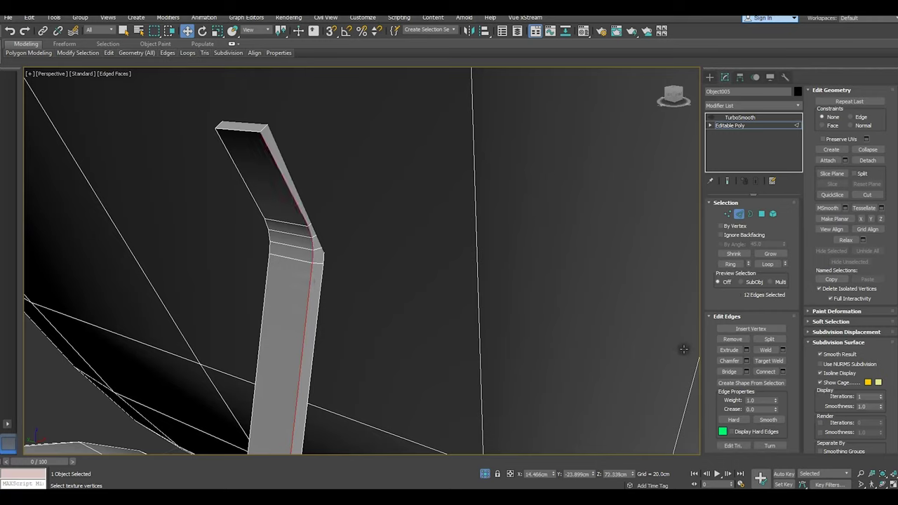
pyautogui.click(732, 263)
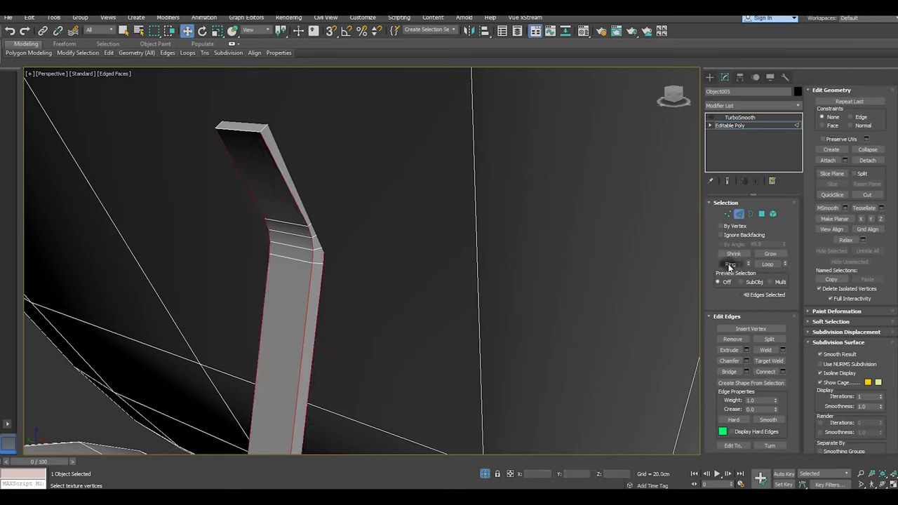
pyautogui.click(749, 360)
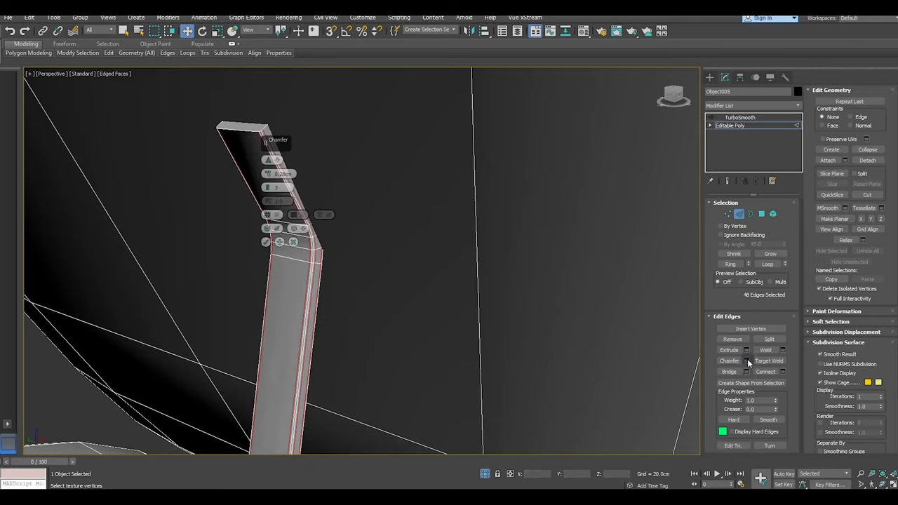
pyautogui.click(266, 243)
# Chamfer the left strut's edge ring, then select the right strut's top face.
pyautogui.scroll(-5, 381, 196)
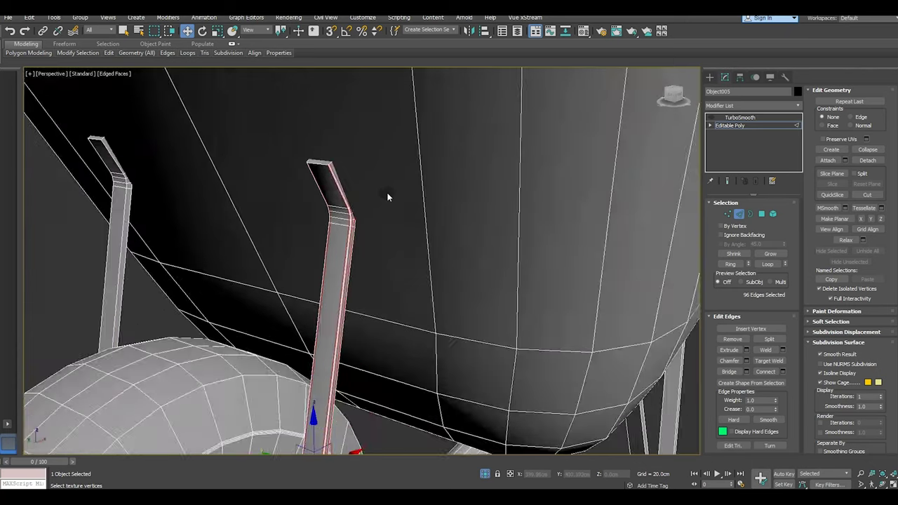
pyautogui.scroll(2, 194, 229)
pyautogui.doubleClick(189, 245)
pyautogui.click(731, 263)
pyautogui.click(747, 361)
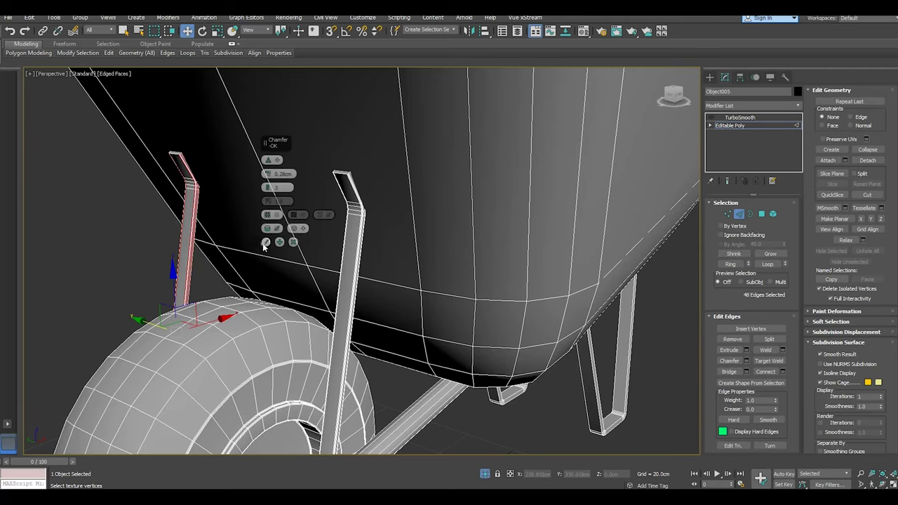
pyautogui.click(266, 242)
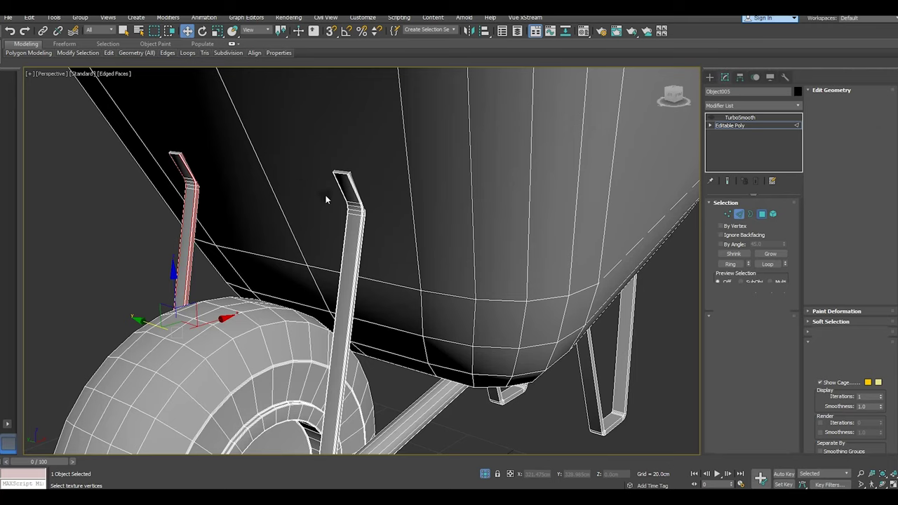
pyautogui.click(340, 173)
# Add the rod and axle junction polygon to the face selection.
pyautogui.keyDown('ctrl'); pyautogui.click(176, 153); pyautogui.keyUp('ctrl')
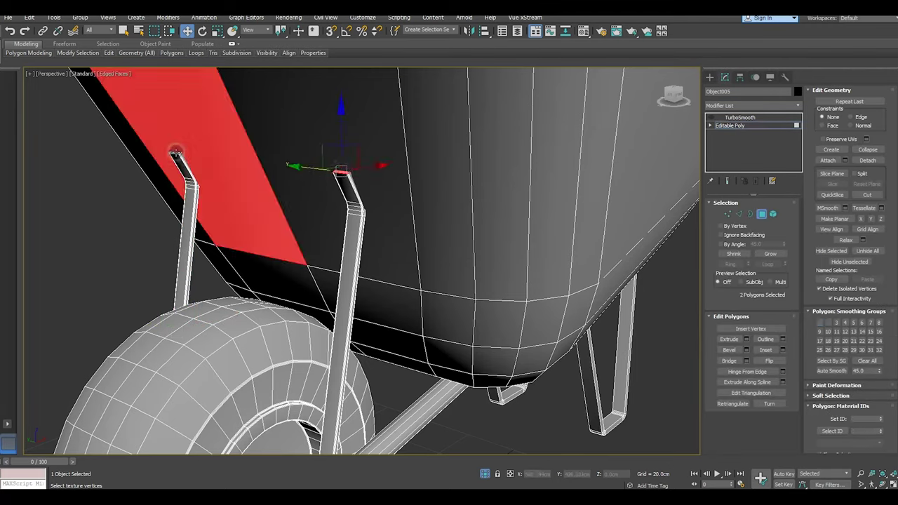
pyautogui.hotkey('ctrl', 'z')
pyautogui.scroll(3, 170, 146)
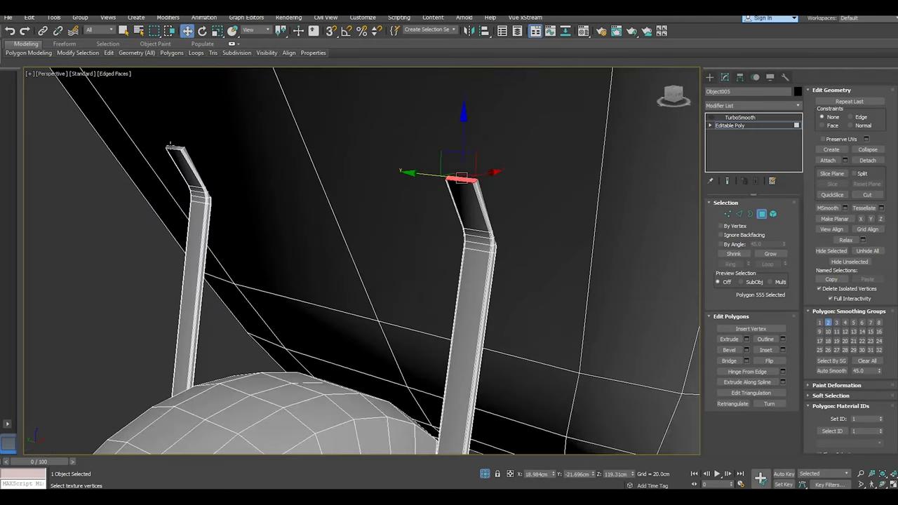
pyautogui.scroll(-3, 378, 182)
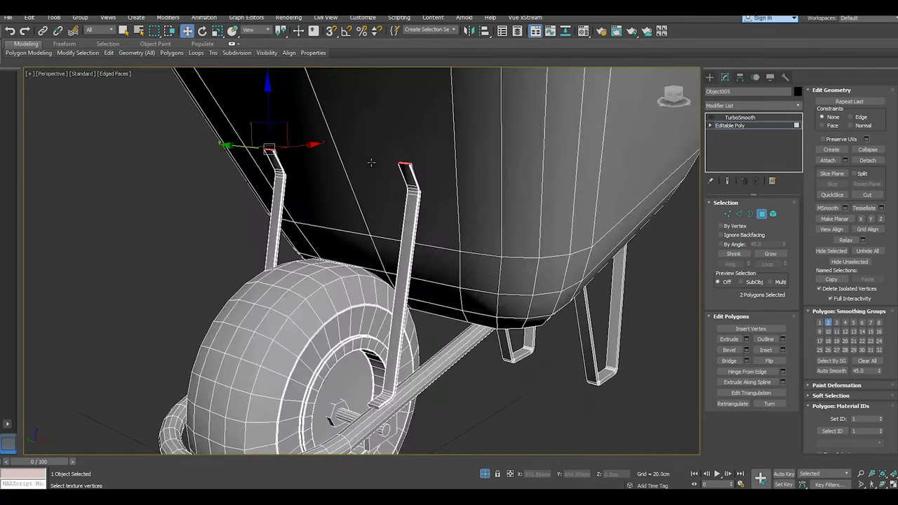
pyautogui.scroll(-2, 378, 182)
pyautogui.moveTo(395, 227)
pyautogui.keyDown('alt'); pyautogui.mouseDown(button='middle')
pyautogui.moveTo(405, 303)
pyautogui.moveTo(452, 298)
pyautogui.moveTo(198, 303)
pyautogui.mouseUp(button='middle'); pyautogui.keyUp('alt')
pyautogui.scroll(3, 400, 309)
pyautogui.scroll(1, 398, 320)
pyautogui.keyDown('ctrl'); pyautogui.click(396, 319); pyautogui.keyUp('ctrl')
pyautogui.moveTo(139, 329)
pyautogui.keyDown('alt'); pyautogui.mouseDown(button='middle')
pyautogui.moveTo(155, 325)
pyautogui.moveTo(168, 340)
pyautogui.mouseUp(button='middle'); pyautogui.keyUp('alt')
pyautogui.scroll(3, 172, 343)
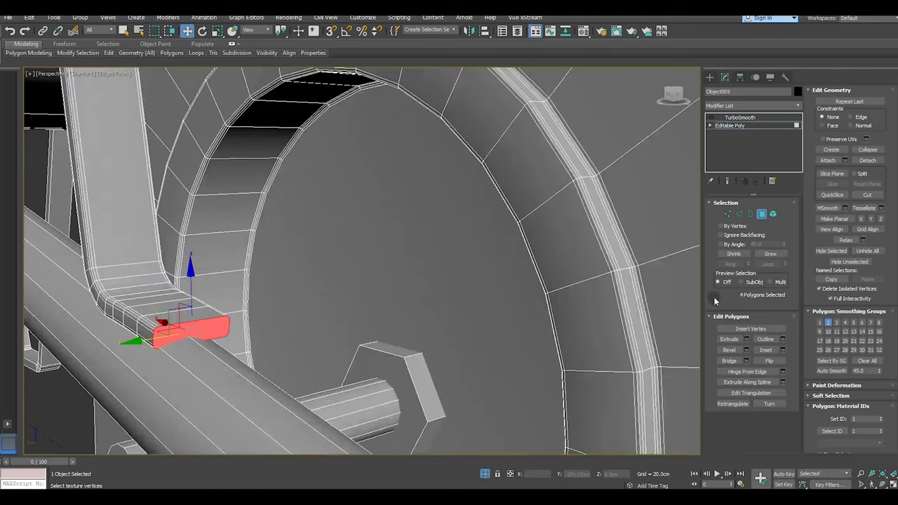
# Chamfer the rod-end border edges at 0.28cm and show TurboSmooth in the stack.
pyautogui.click(739, 214)
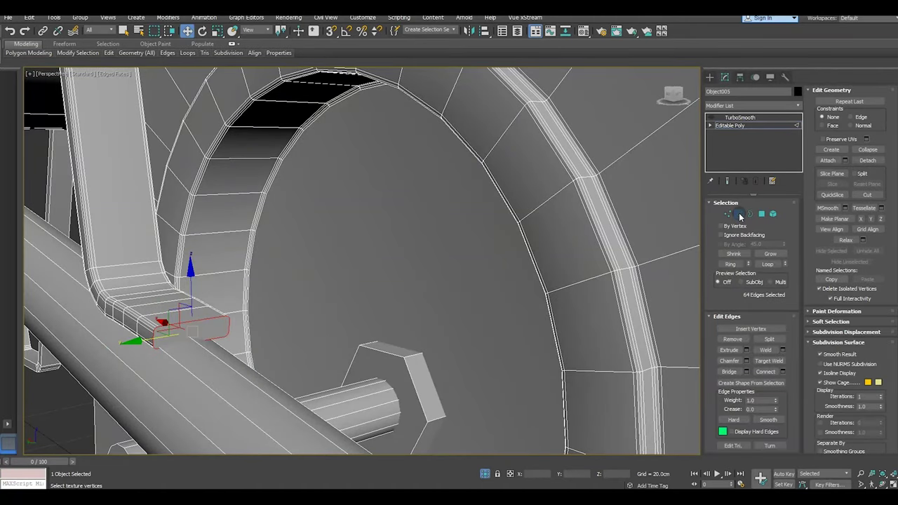
pyautogui.click(746, 361)
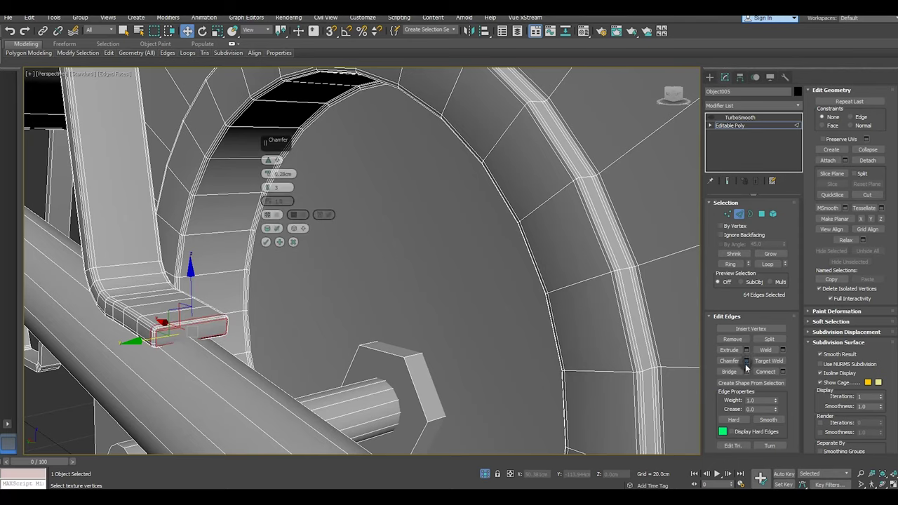
pyautogui.click(266, 242)
pyautogui.scroll(-5, 301, 271)
pyautogui.scroll(-5, 311, 288)
pyautogui.moveTo(355, 306)
pyautogui.keyDown('alt'); pyautogui.mouseDown(button='middle')
pyautogui.moveTo(270, 336)
pyautogui.moveTo(275, 330)
pyautogui.mouseUp(button='middle'); pyautogui.keyUp('alt')
pyautogui.click(738, 118)
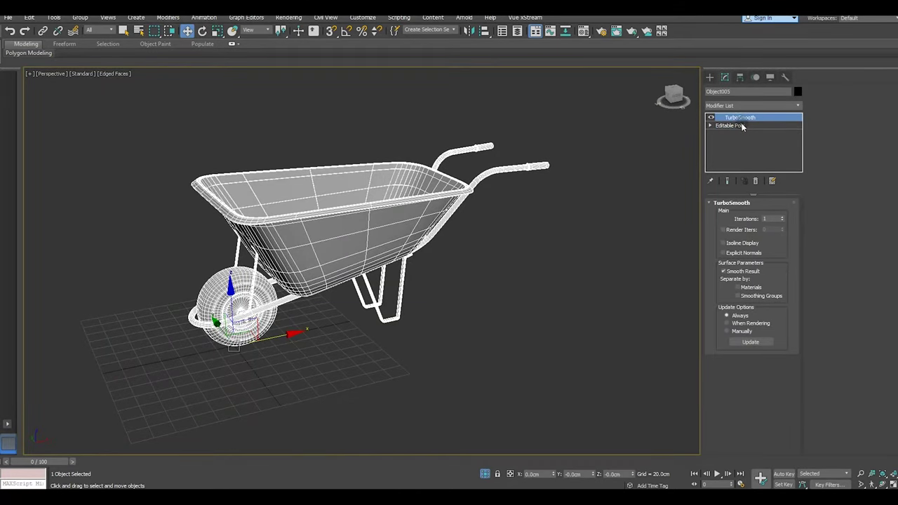
# In Element mode, select the rear leg, frame tube, handles, axle, bracket plate and hub nut.
pyautogui.click(730, 126)
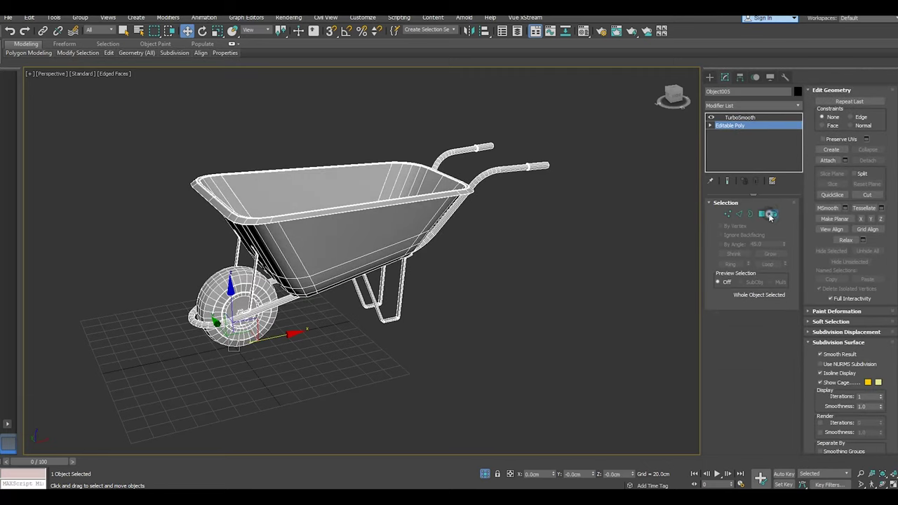
pyautogui.click(772, 214)
pyautogui.click(419, 293)
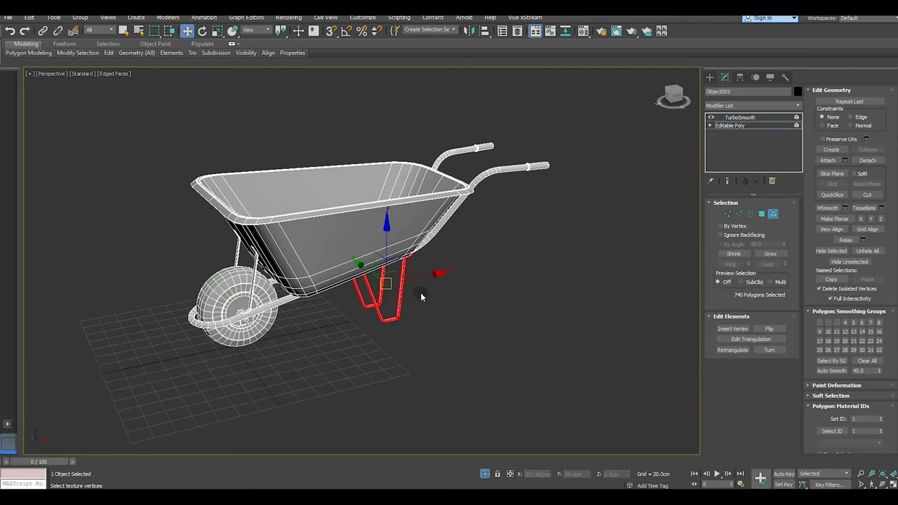
pyautogui.click(232, 255)
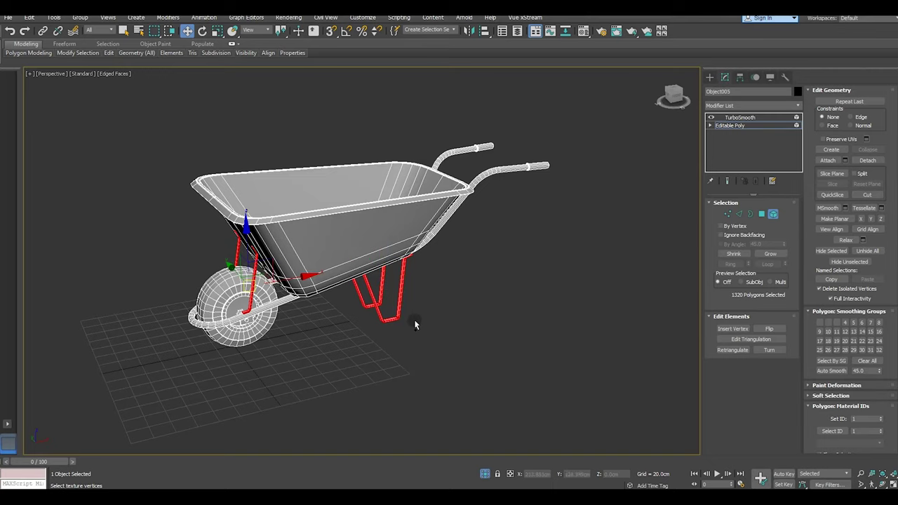
pyautogui.moveTo(393, 317)
pyautogui.keyDown('alt'); pyautogui.mouseDown(button='middle')
pyautogui.moveTo(441, 317)
pyautogui.moveTo(338, 350)
pyautogui.mouseUp(button='middle'); pyautogui.keyUp('alt')
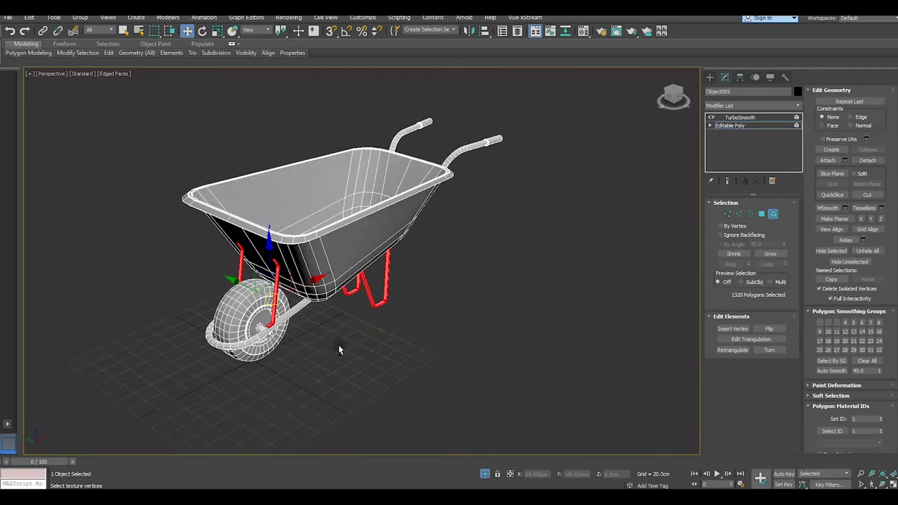
pyautogui.keyDown('ctrl'); pyautogui.click(293, 311); pyautogui.keyUp('ctrl')
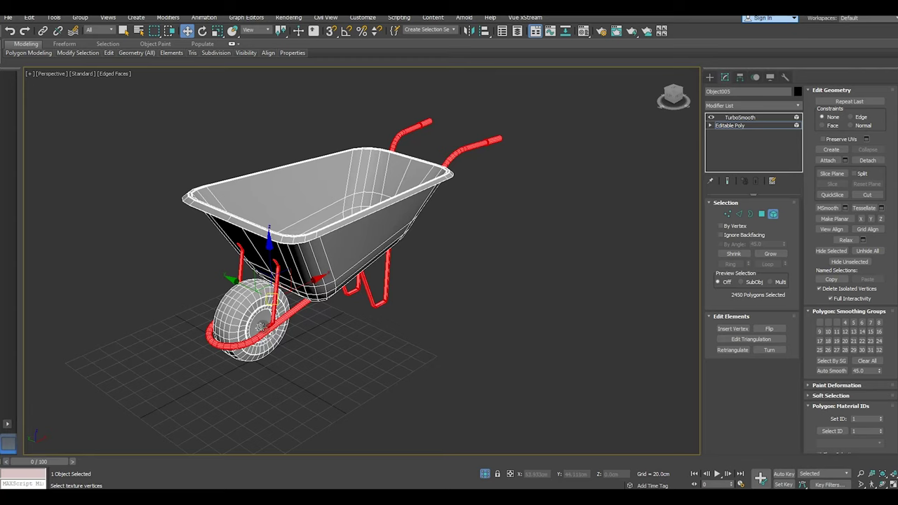
pyautogui.scroll(4, 261, 327)
pyautogui.scroll(3, 261, 331)
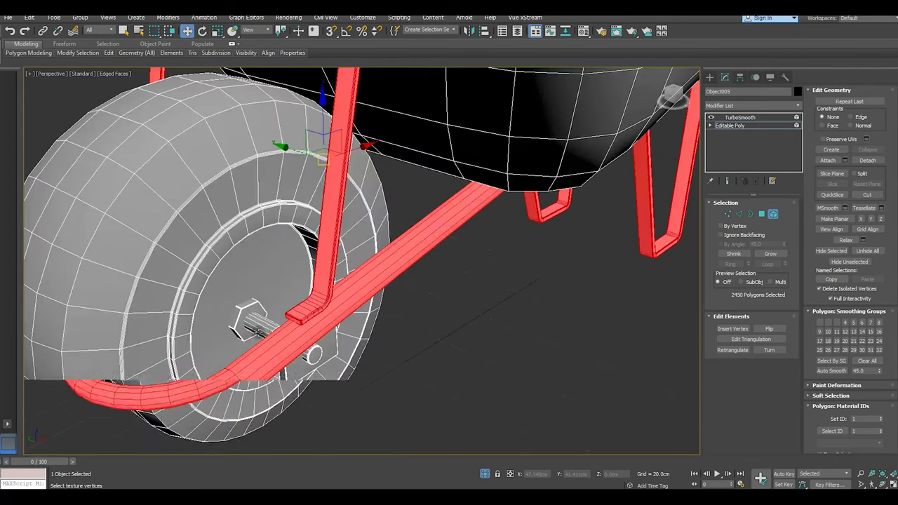
pyautogui.keyDown('ctrl'); pyautogui.click(261, 330); pyautogui.keyUp('ctrl')
pyautogui.keyDown('ctrl'); pyautogui.click(298, 372); pyautogui.keyUp('ctrl')
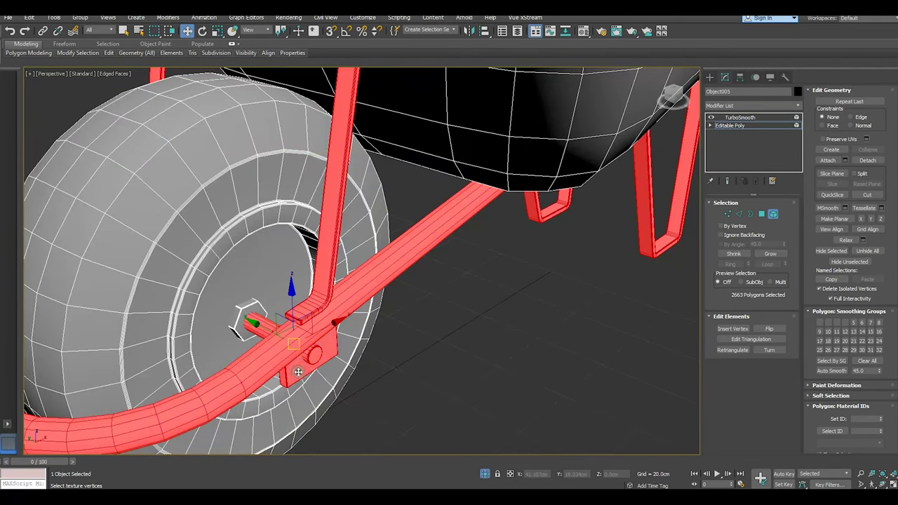
pyautogui.keyDown('ctrl'); pyautogui.click(242, 321); pyautogui.keyUp('ctrl')
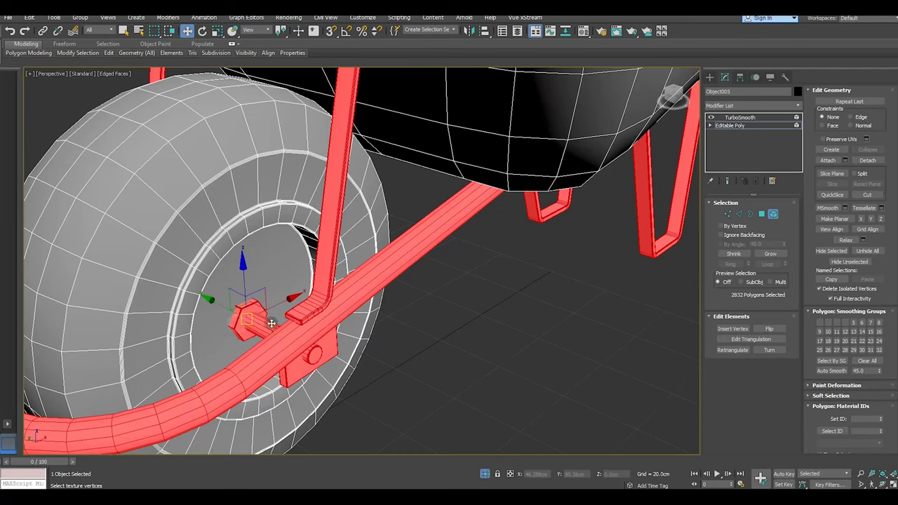
# Add the rear axle piece, small rear part and other hub nut, then check the selection.
pyautogui.scroll(-2, 337, 295)
pyautogui.scroll(-2, 367, 319)
pyautogui.scroll(-1, 404, 340)
pyautogui.moveTo(407, 342)
pyautogui.keyDown('alt'); pyautogui.mouseDown(button='middle')
pyautogui.moveTo(458, 335)
pyautogui.moveTo(397, 330)
pyautogui.mouseUp(button='middle'); pyautogui.keyUp('alt')
pyautogui.scroll(3, 389, 330)
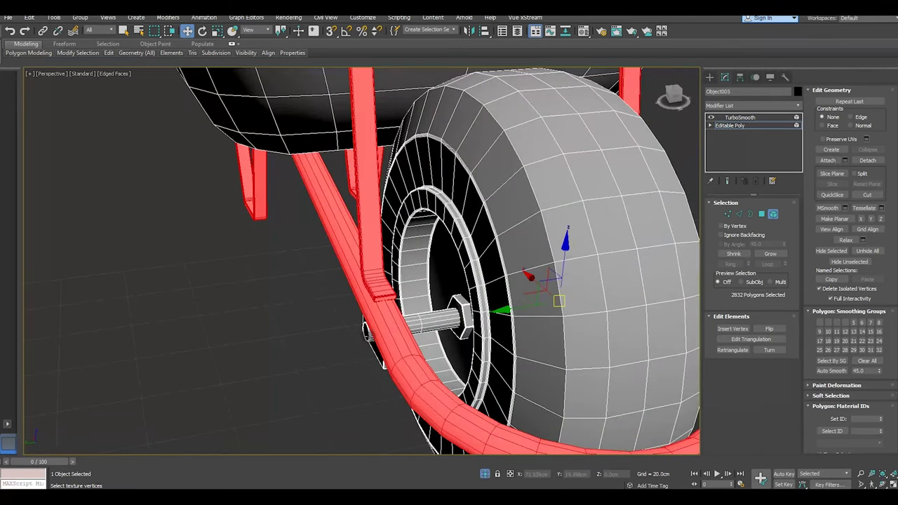
pyautogui.keyDown('ctrl'); pyautogui.click(368, 337); pyautogui.keyUp('ctrl')
pyautogui.keyDown('ctrl'); pyautogui.click(374, 354); pyautogui.keyUp('ctrl')
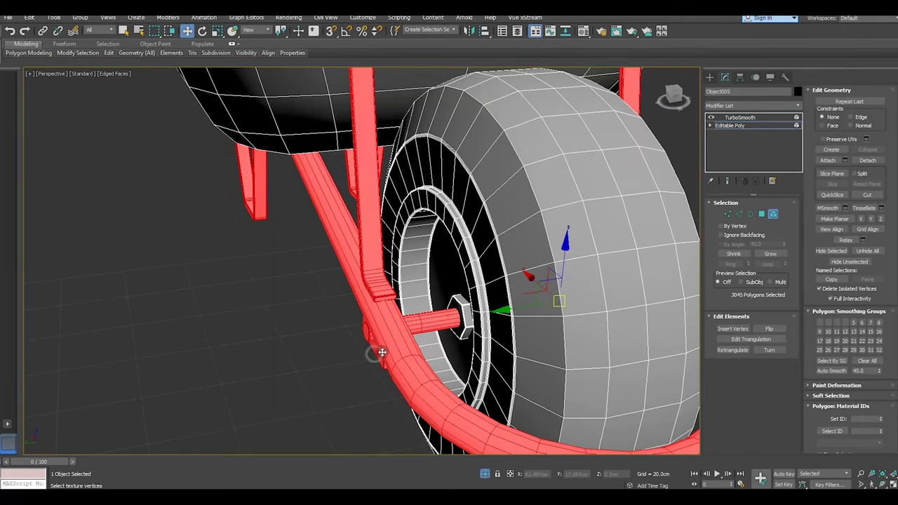
pyautogui.keyDown('ctrl'); pyautogui.click(461, 314); pyautogui.keyUp('ctrl')
pyautogui.scroll(-3, 304, 346)
pyautogui.scroll(-3, 305, 347)
pyautogui.moveTo(305, 347)
pyautogui.keyDown('alt'); pyautogui.mouseDown(button='middle')
pyautogui.moveTo(435, 316)
pyautogui.moveTo(300, 343)
pyautogui.moveTo(226, 297)
pyautogui.mouseUp(button='middle'); pyautogui.keyUp('alt')
pyautogui.moveTo(306, 329)
pyautogui.keyDown('alt'); pyautogui.mouseDown(button='middle')
pyautogui.moveTo(294, 311)
pyautogui.moveTo(275, 318)
pyautogui.moveTo(271, 333)
pyautogui.moveTo(327, 368)
pyautogui.moveTo(441, 356)
pyautogui.moveTo(458, 373)
pyautogui.mouseUp(button='middle'); pyautogui.keyUp('alt')
# Give the selected frame elements a red vertex colour (241, 18, 25).
pyautogui.scroll(-3, 842, 421)
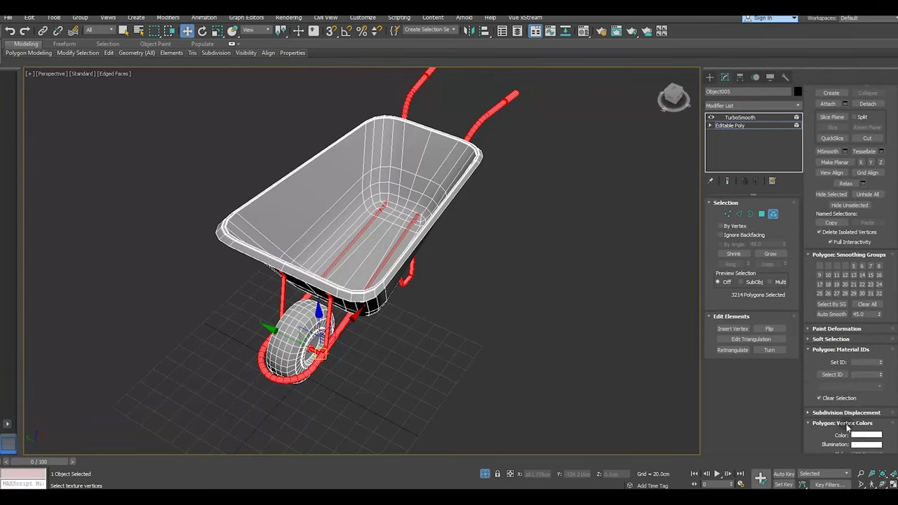
pyautogui.click(861, 435)
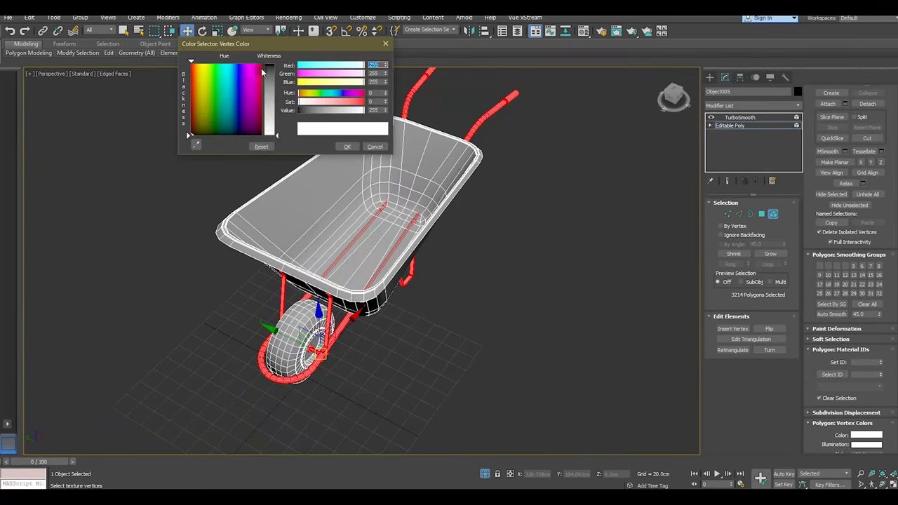
pyautogui.moveTo(268, 75); pyautogui.dragTo(268, 112)
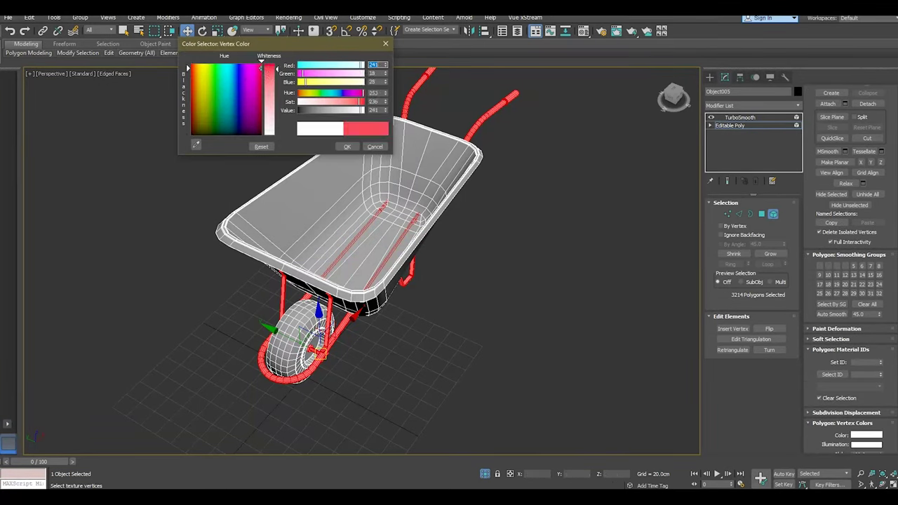
pyautogui.click(347, 146)
pyautogui.keyDown('alt'); pyautogui.moveTo(411, 304); pyautogui.dragTo(337, 309, button='middle'); pyautogui.keyUp('alt')
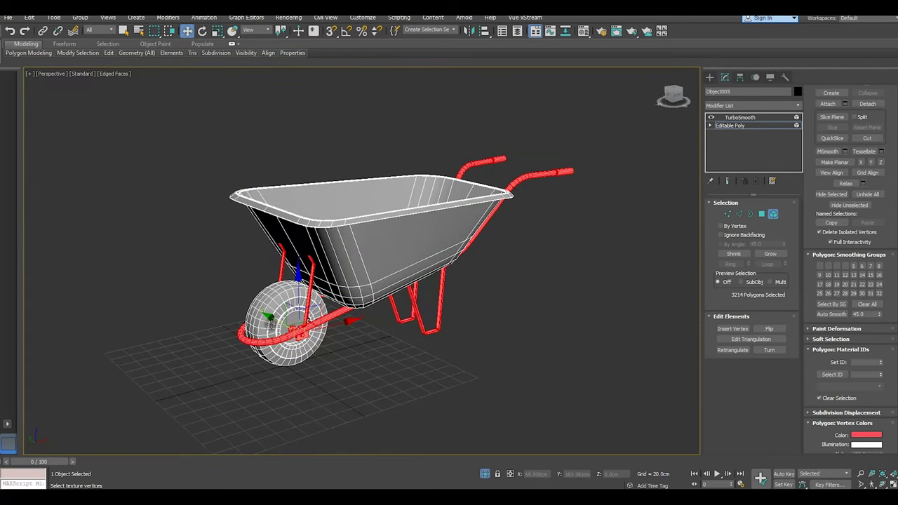
pyautogui.scroll(5, 291, 330)
pyautogui.scroll(2, 290, 330)
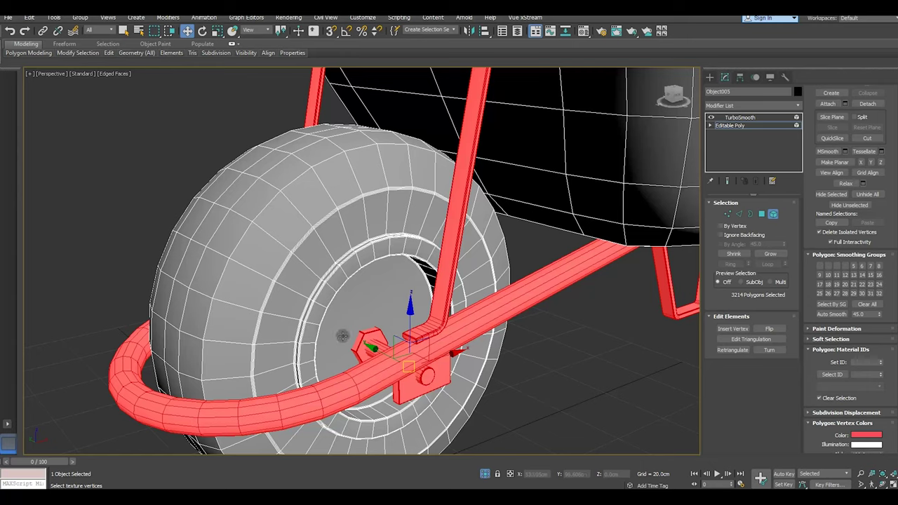
pyautogui.click(762, 214)
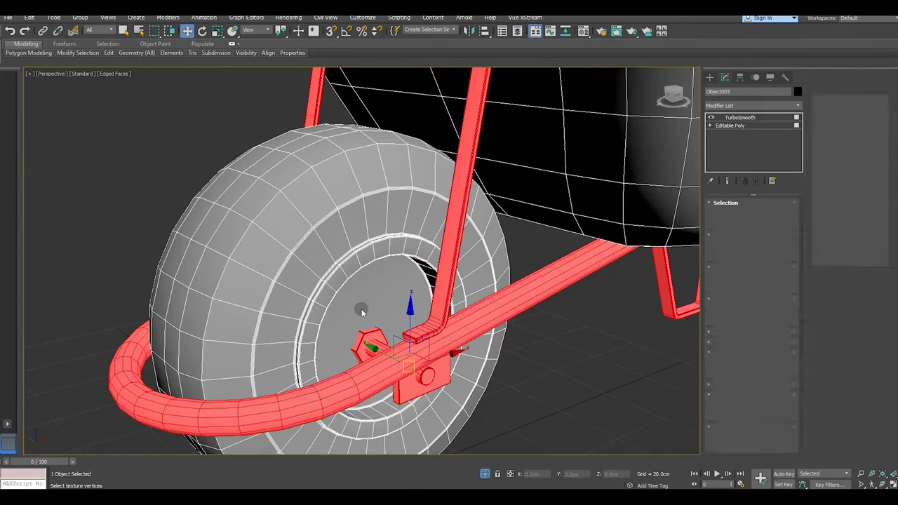
# Select the hub polygons on both sides of the wheel and grow the selection outward.
pyautogui.click(361, 309)
pyautogui.keyDown('alt'); pyautogui.moveTo(361, 308); pyautogui.dragTo(383, 311, button='middle'); pyautogui.keyUp('alt')
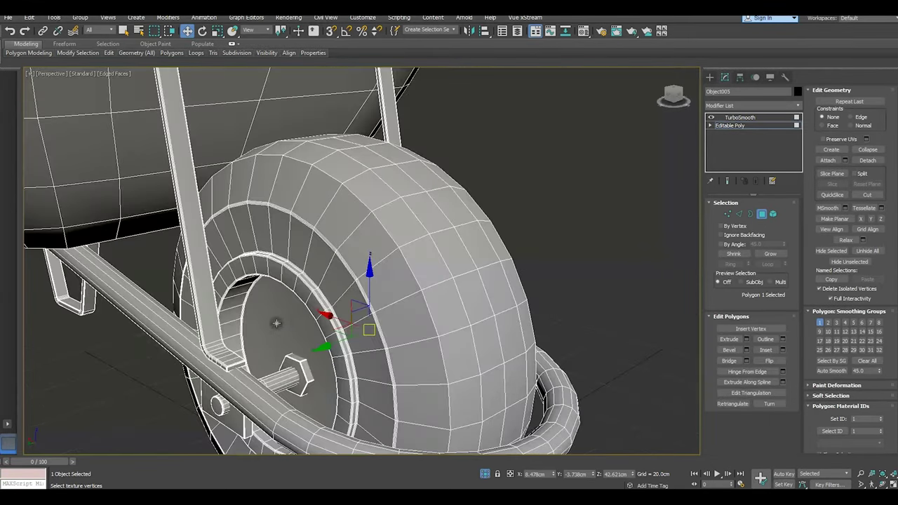
pyautogui.keyDown('ctrl'); pyautogui.click(276, 323); pyautogui.keyUp('ctrl')
pyautogui.keyDown('alt'); pyautogui.moveTo(276, 323); pyautogui.dragTo(309, 326, button='middle'); pyautogui.keyUp('alt')
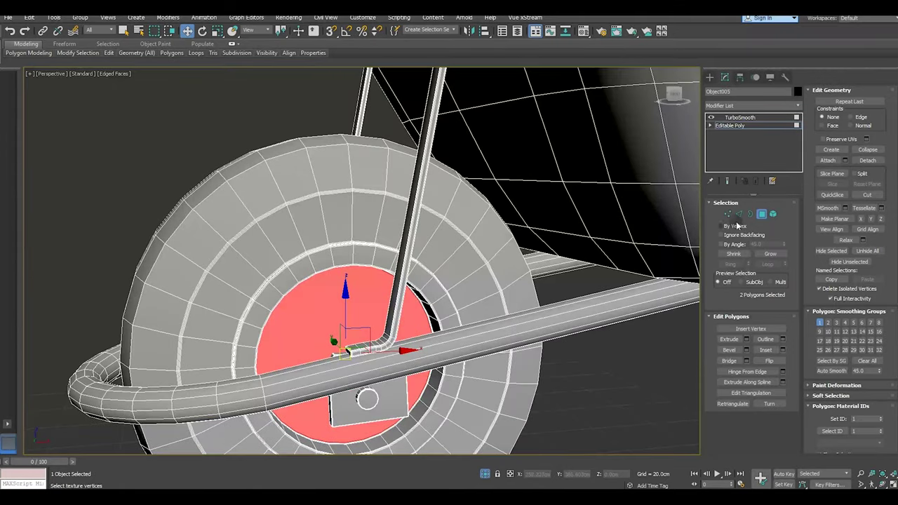
pyautogui.click(770, 254)
pyautogui.click(770, 254)
pyautogui.click(770, 254)
pyautogui.click(766, 256)
pyautogui.click(767, 257)
pyautogui.click(766, 257)
pyautogui.click(767, 257)
# Grow the selection to the rim's outer edge and pick a blue-purple vertex colour.
pyautogui.keyDown('alt'); pyautogui.moveTo(426, 284); pyautogui.dragTo(383, 296, button='middle'); pyautogui.keyUp('alt')
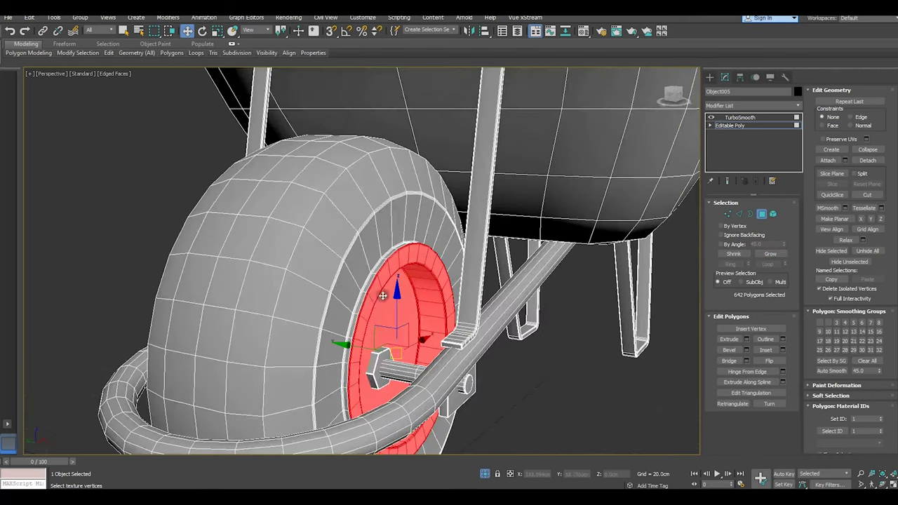
pyautogui.scroll(2, 360, 298)
pyautogui.click(771, 254)
pyautogui.click(771, 254)
pyautogui.click(771, 254)
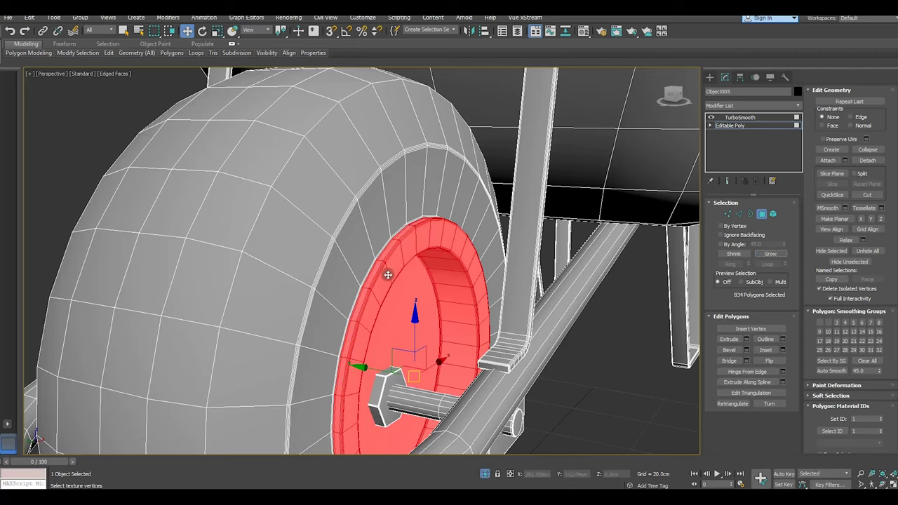
pyautogui.scroll(5, 376, 270)
pyautogui.scroll(2, 365, 270)
pyautogui.click(771, 253)
pyautogui.scroll(-3, 850, 351)
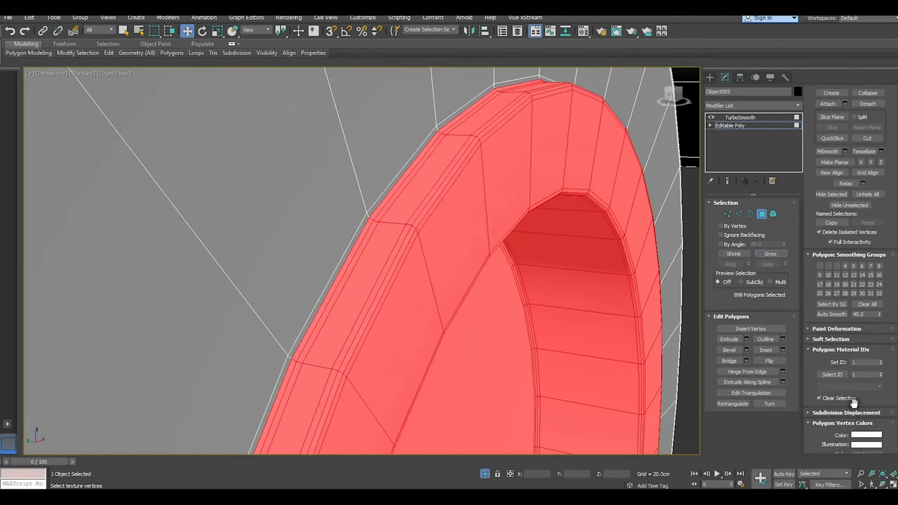
pyautogui.scroll(-5, 381, 231)
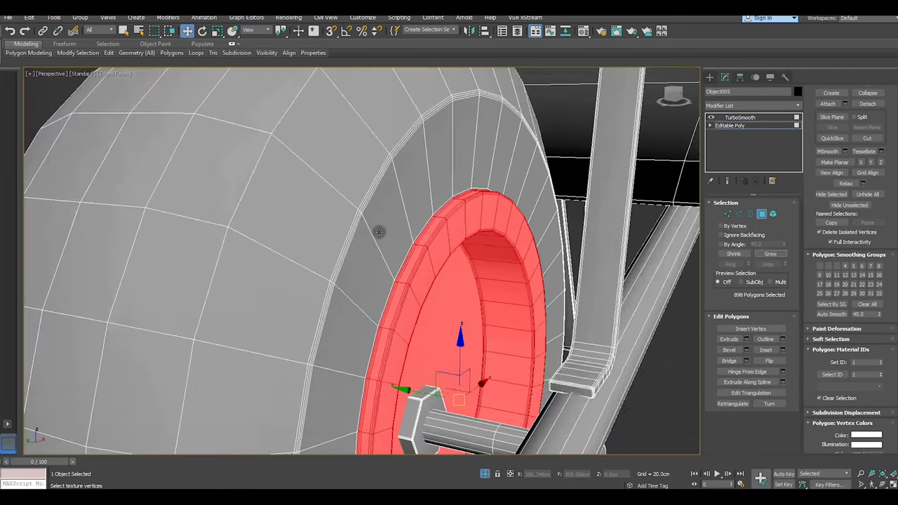
pyautogui.scroll(-1, 382, 233)
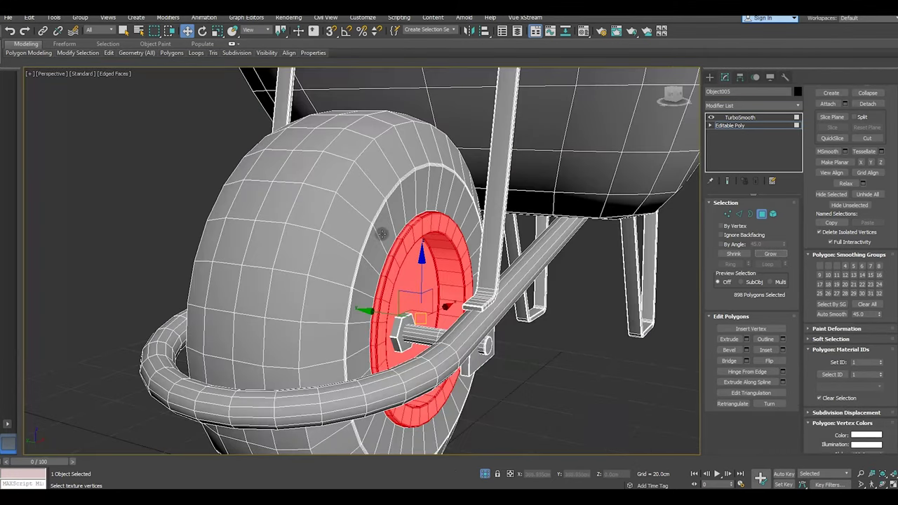
pyautogui.click(874, 436)
pyautogui.click(240, 71)
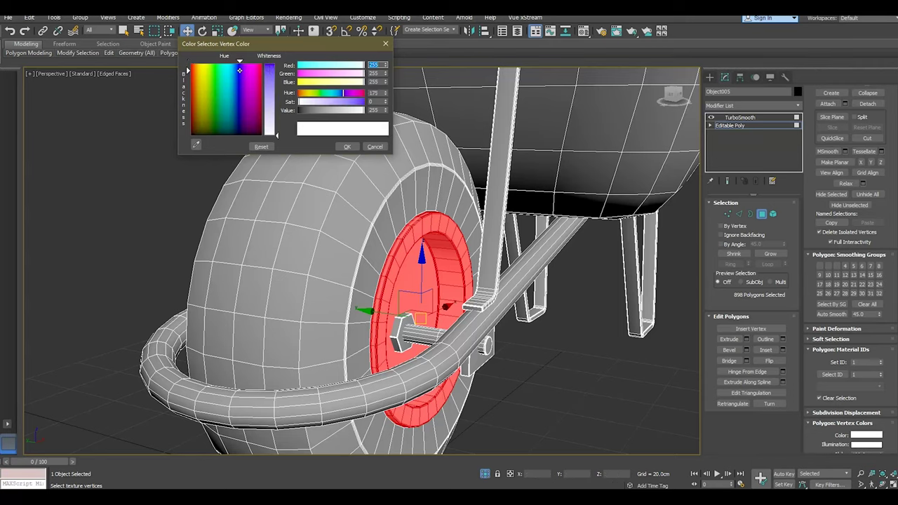
# Apply the blue-purple vertex colour to the wheel's hub and rim.
pyautogui.click(239, 71)
pyautogui.click(347, 146)
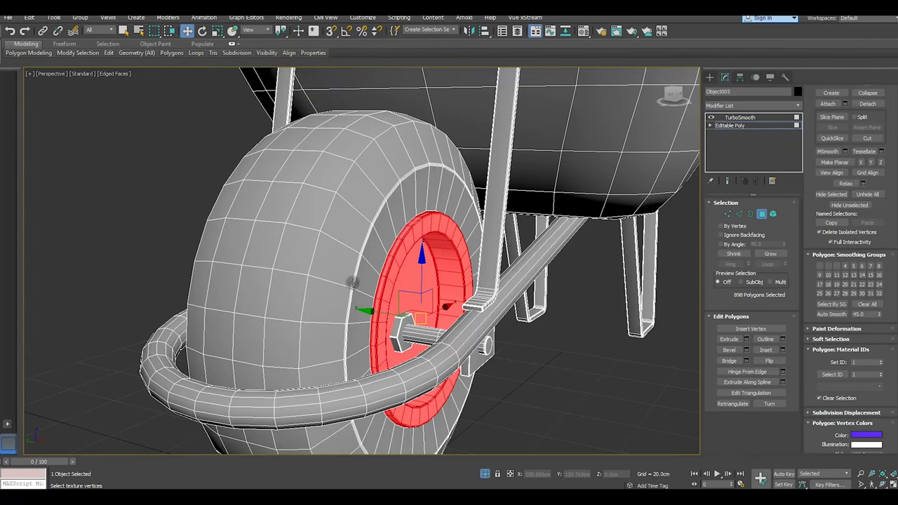
pyautogui.scroll(-3, 340, 290)
pyautogui.scroll(-2, 344, 291)
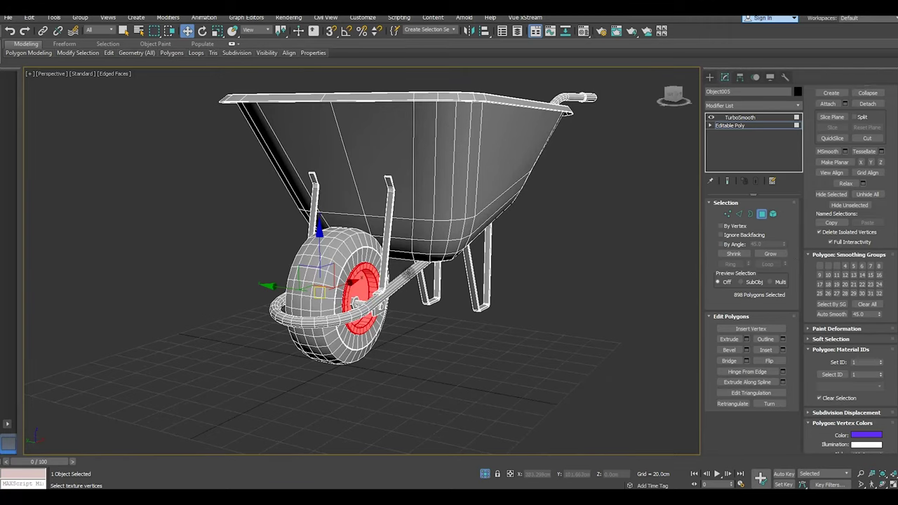
# Inspect the wheel up close, then select the tub's side polygons (material ID 5).
pyautogui.moveTo(349, 279)
pyautogui.mouseDown(button='middle')
pyautogui.moveTo(311, 300)
pyautogui.moveTo(330, 303)
pyautogui.mouseUp(button='middle')
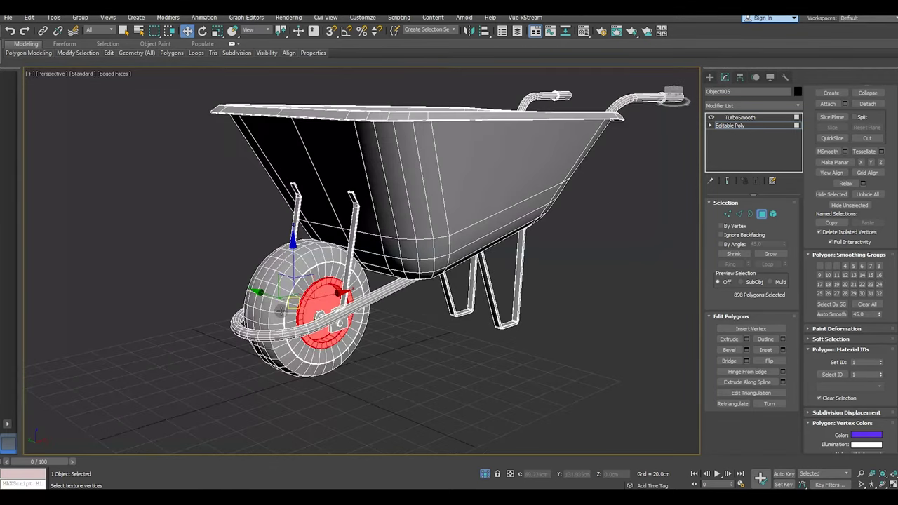
pyautogui.scroll(3, 281, 312)
pyautogui.scroll(3, 277, 316)
pyautogui.scroll(1, 274, 322)
pyautogui.scroll(1, 271, 328)
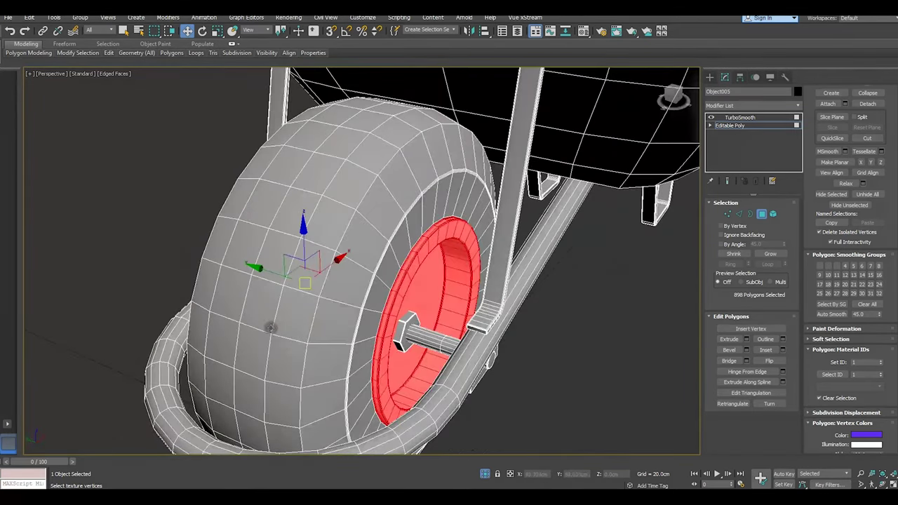
pyautogui.scroll(-3, 271, 328)
pyautogui.scroll(-2, 270, 334)
pyautogui.scroll(-2, 232, 302)
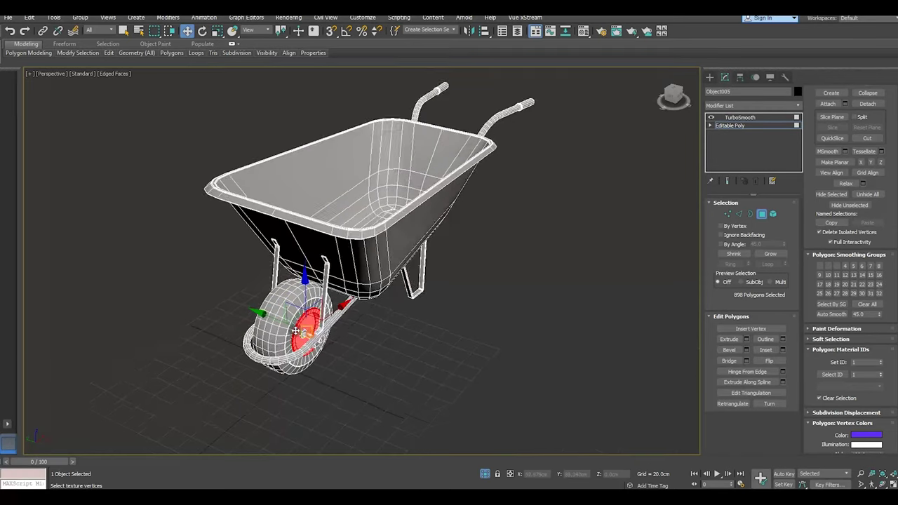
pyautogui.keyDown('alt'); pyautogui.moveTo(296, 329); pyautogui.dragTo(314, 316, button='middle'); pyautogui.keyUp('alt')
pyautogui.click(452, 238)
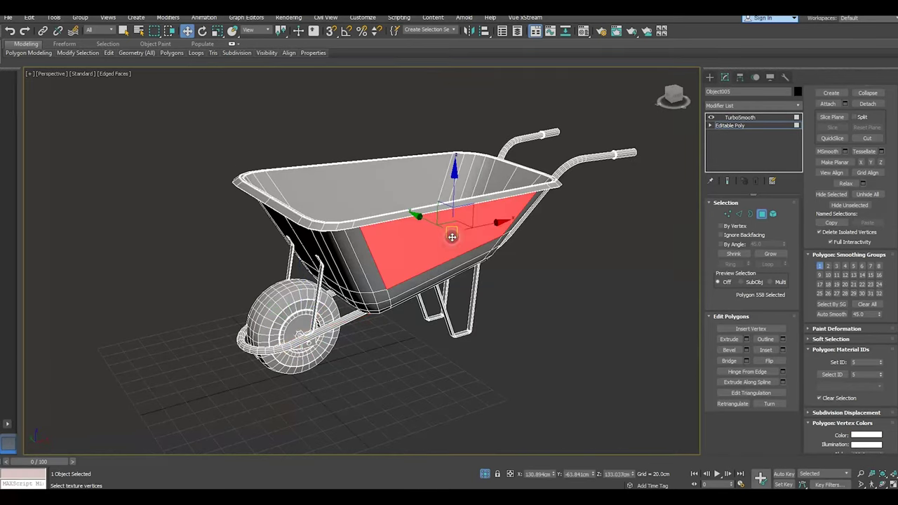
# Select the whole tub as an element and give it a cyan vertex colour (15, 241, 212).
pyautogui.click(773, 214)
pyautogui.click(335, 265)
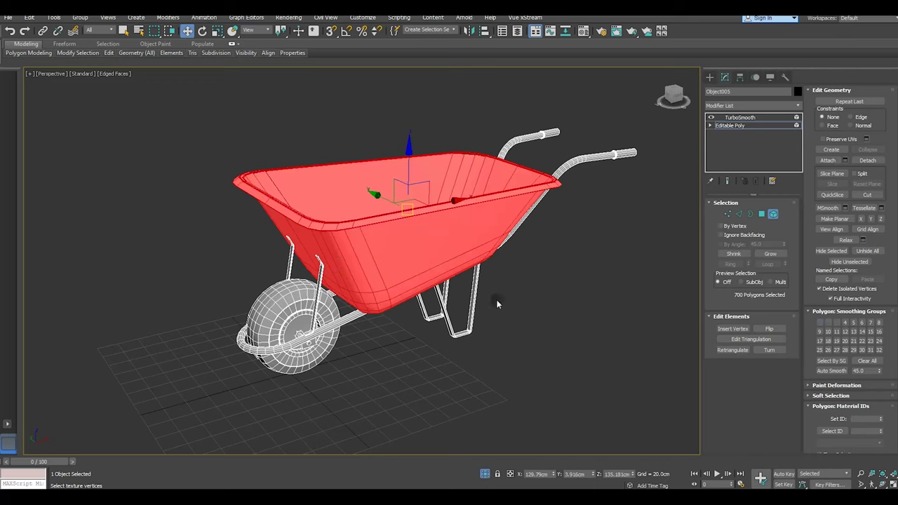
pyautogui.scroll(-2, 868, 414)
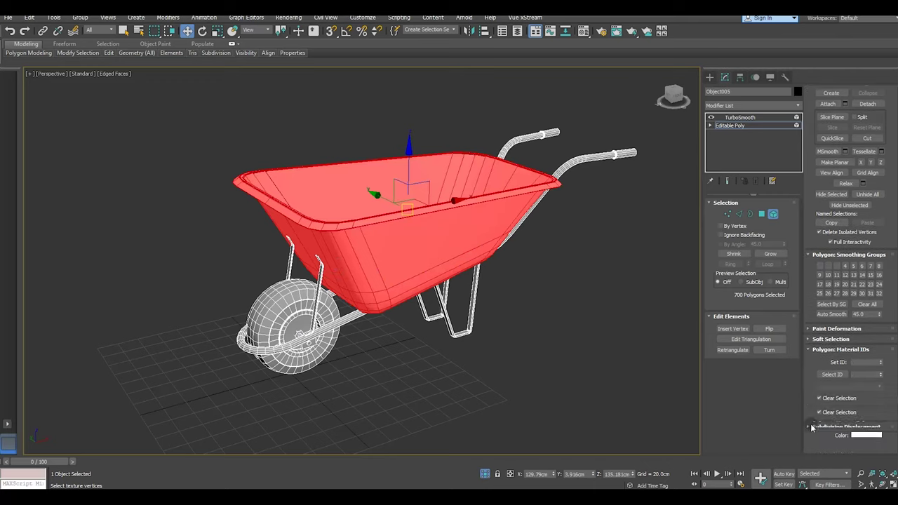
pyautogui.click(865, 436)
pyautogui.click(225, 69)
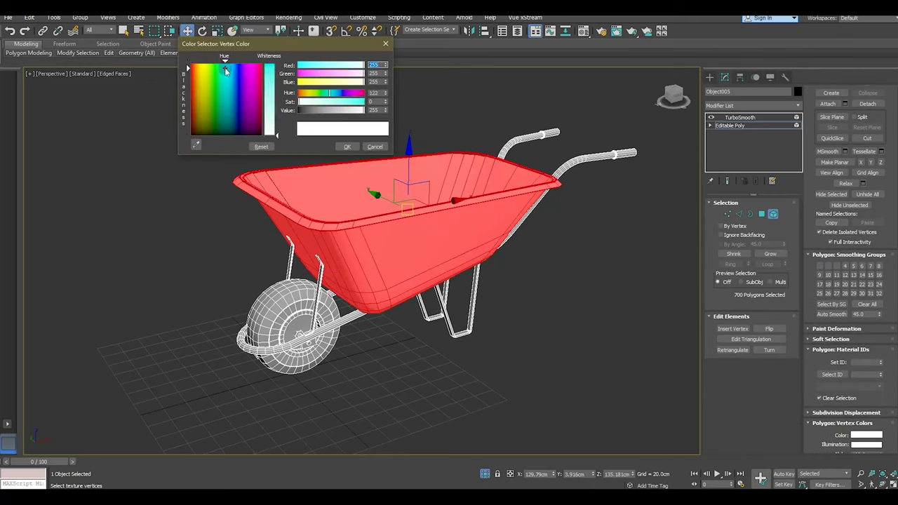
pyautogui.click(269, 71)
pyautogui.click(345, 150)
pyautogui.moveTo(471, 212)
pyautogui.keyDown('alt'); pyautogui.mouseDown(button='middle')
pyautogui.moveTo(439, 206)
pyautogui.moveTo(454, 220)
pyautogui.moveTo(335, 252)
pyautogui.moveTo(457, 253)
pyautogui.moveTo(487, 220)
pyautogui.mouseUp(button='middle'); pyautogui.keyUp('alt')
pyautogui.scroll(3, 481, 195)
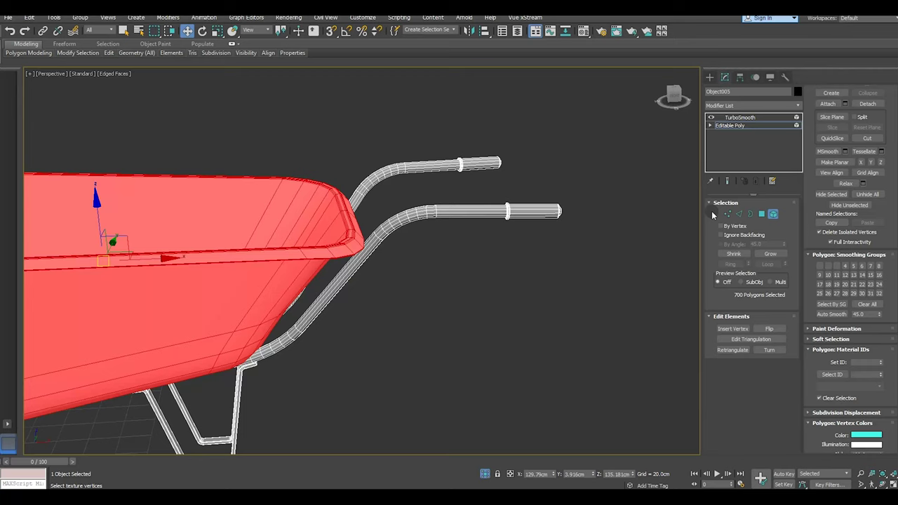
pyautogui.click(762, 214)
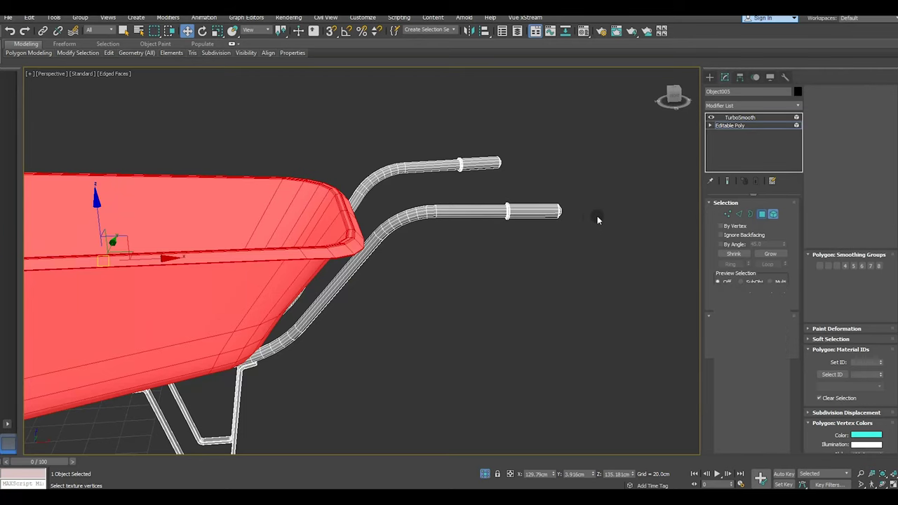
# Box-select both handle grips and give them a green vertex colour (23, 241, 69).
pyautogui.click(527, 212)
pyautogui.keyDown('alt'); pyautogui.moveTo(527, 211); pyautogui.dragTo(473, 156, button='middle'); pyautogui.keyUp('alt')
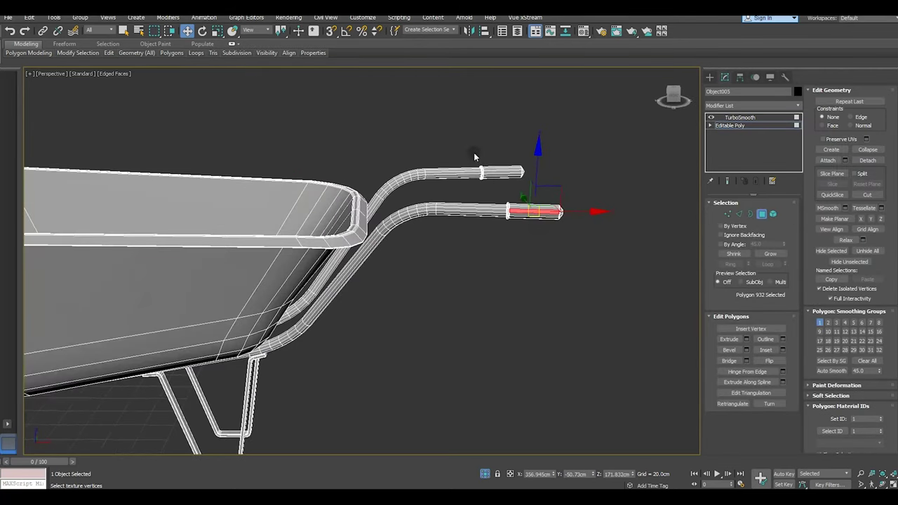
pyautogui.moveTo(464, 138); pyautogui.dragTo(644, 286)
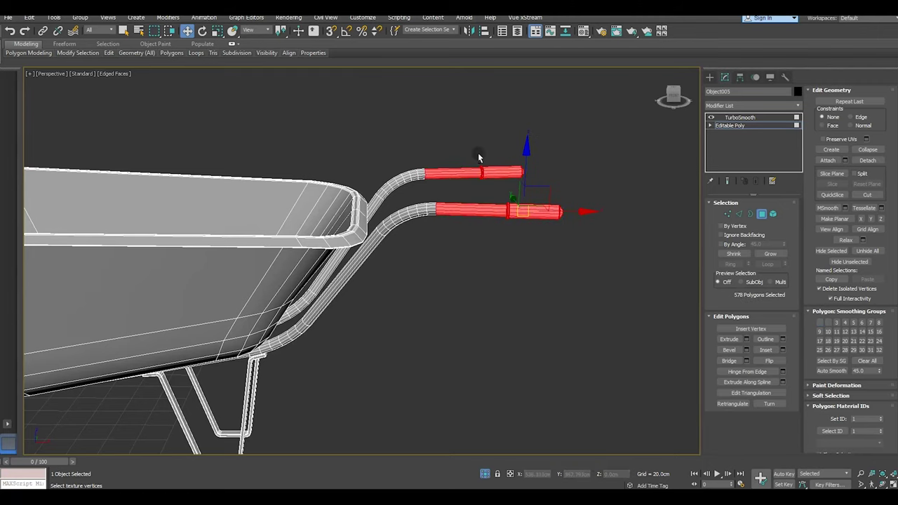
pyautogui.moveTo(427, 169); pyautogui.dragTo(456, 283)
pyautogui.moveTo(500, 219)
pyautogui.keyDown('alt'); pyautogui.mouseDown(button='middle')
pyautogui.moveTo(411, 176)
pyautogui.moveTo(351, 190)
pyautogui.moveTo(452, 237)
pyautogui.moveTo(492, 240)
pyautogui.mouseUp(button='middle'); pyautogui.keyUp('alt')
pyautogui.scroll(-4, 860, 403)
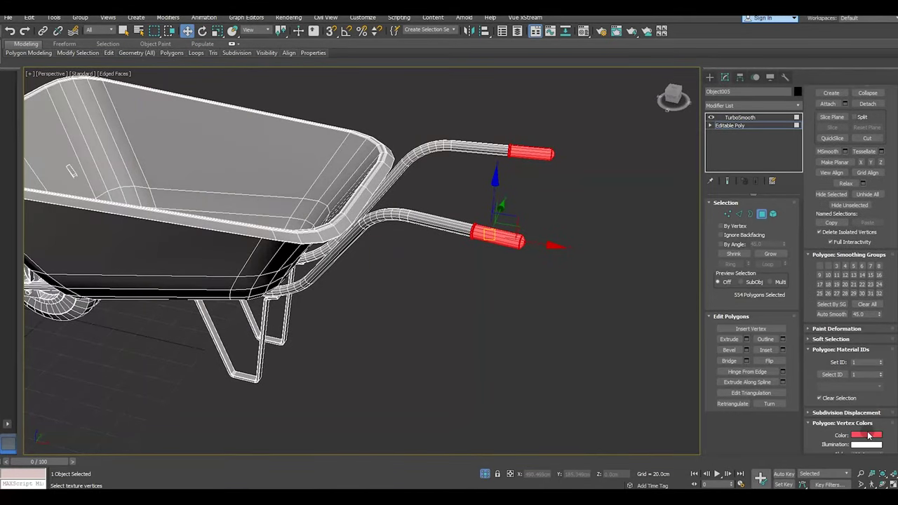
pyautogui.click(869, 435)
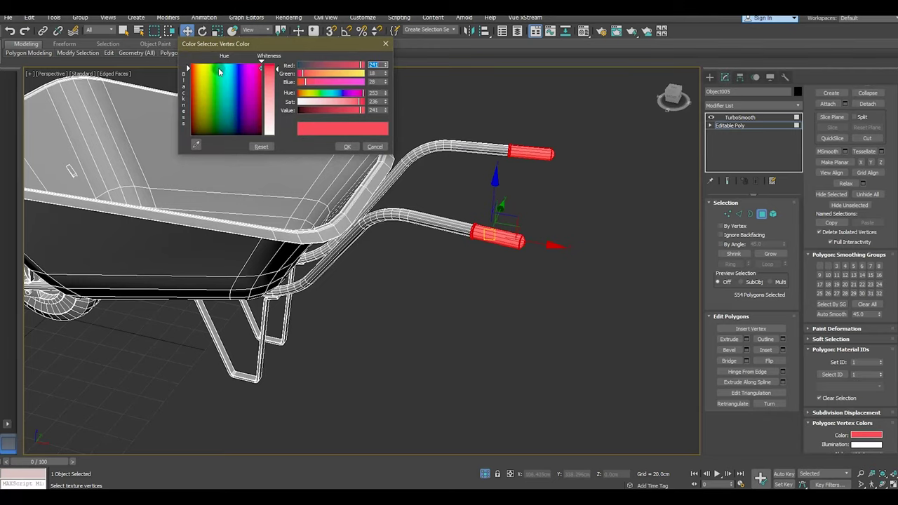
pyautogui.click(216, 65)
pyautogui.moveTo(270, 74); pyautogui.dragTo(269, 75)
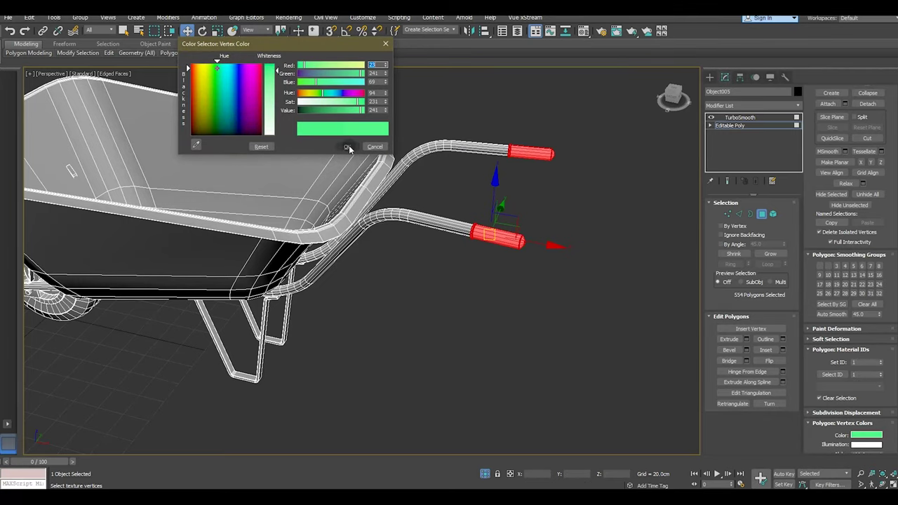
pyautogui.click(349, 147)
pyautogui.scroll(-5, 500, 218)
# Select the wheel's polygons and orbit to a three-quarter view of the wheelbarrow.
pyautogui.keyDown('alt'); pyautogui.moveTo(267, 309); pyautogui.dragTo(276, 298, button='middle'); pyautogui.keyUp('alt')
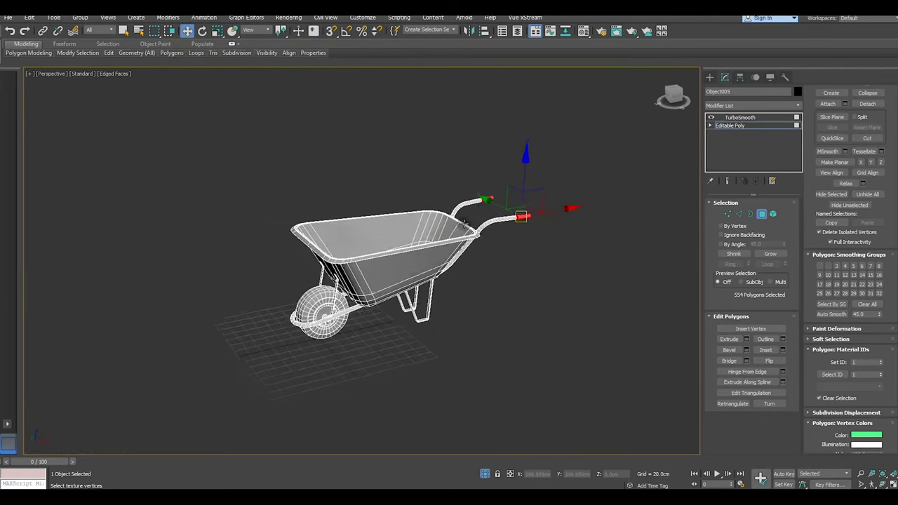
pyautogui.scroll(5, 303, 285)
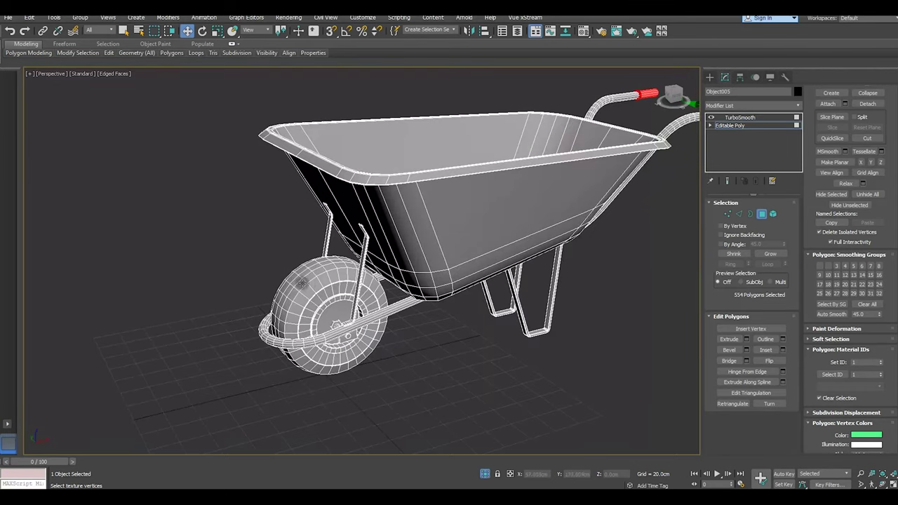
pyautogui.click(297, 279)
pyautogui.keyDown('alt'); pyautogui.moveTo(297, 279); pyautogui.dragTo(382, 307, button='middle'); pyautogui.keyUp('alt')
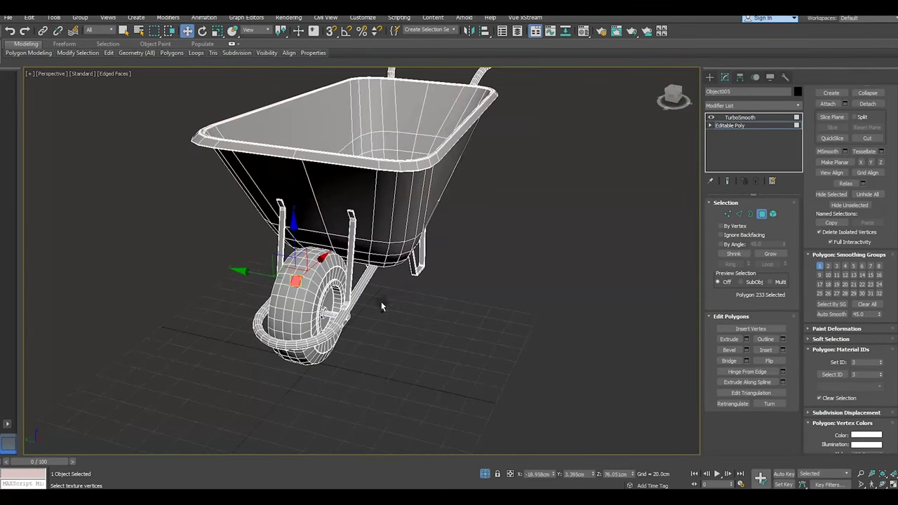
pyautogui.scroll(3, 285, 294)
pyautogui.scroll(2, 284, 295)
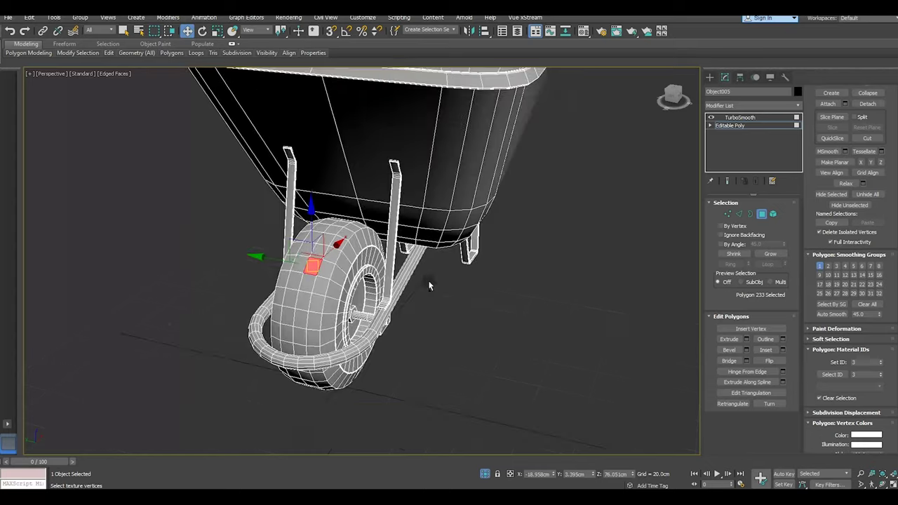
pyautogui.scroll(-3, 421, 279)
pyautogui.scroll(-3, 336, 274)
pyautogui.moveTo(382, 291)
pyautogui.keyDown('alt'); pyautogui.mouseDown(button='middle')
pyautogui.moveTo(518, 309)
pyautogui.moveTo(492, 281)
pyautogui.moveTo(534, 328)
pyautogui.moveTo(548, 324)
pyautogui.mouseUp(button='middle'); pyautogui.keyUp('alt')
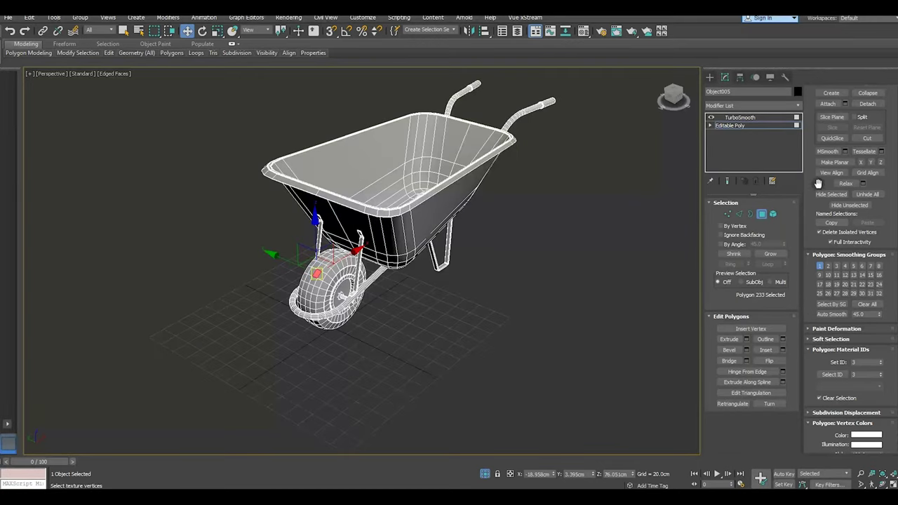
pyautogui.click(763, 125)
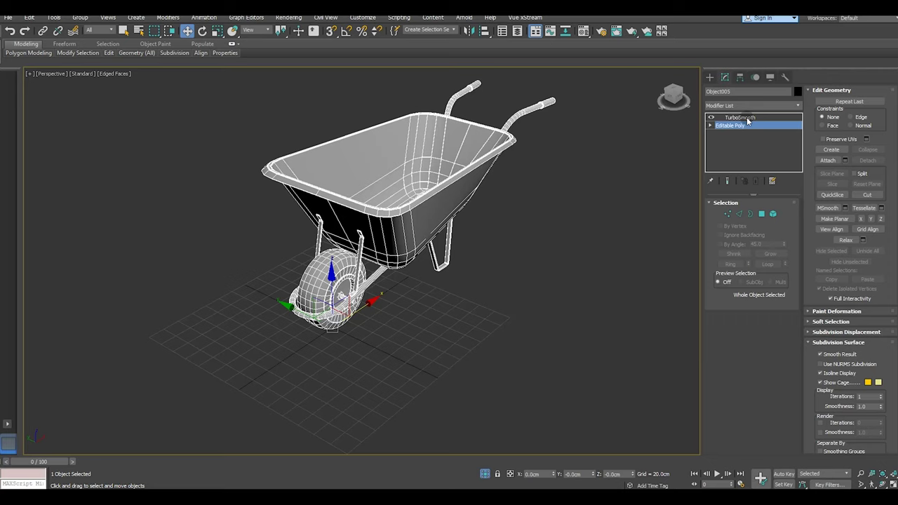
# Set TurboSmooth to 2 iterations and start exporting the high-poly wheelbarrow.
pyautogui.click(745, 117)
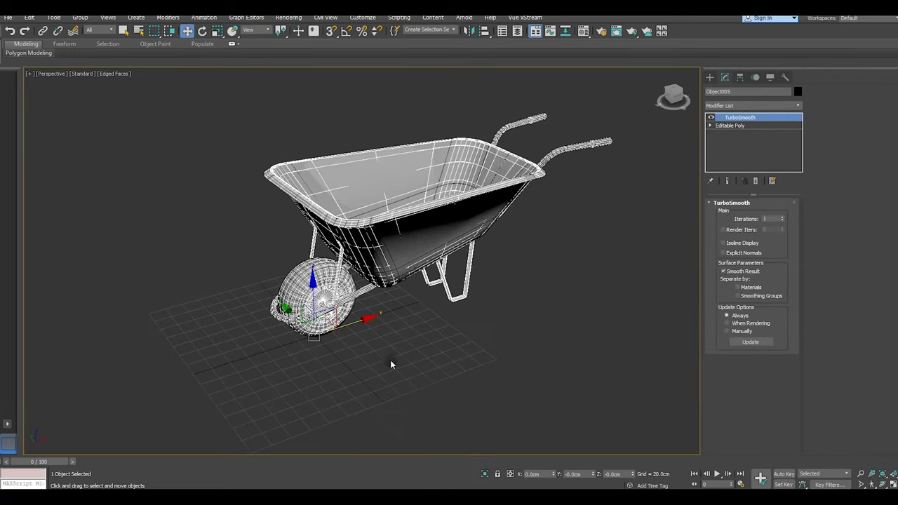
pyautogui.moveTo(411, 336)
pyautogui.keyDown('alt'); pyautogui.mouseDown(button='middle')
pyautogui.moveTo(481, 315)
pyautogui.moveTo(546, 352)
pyautogui.moveTo(512, 353)
pyautogui.mouseUp(button='middle'); pyautogui.keyUp('alt')
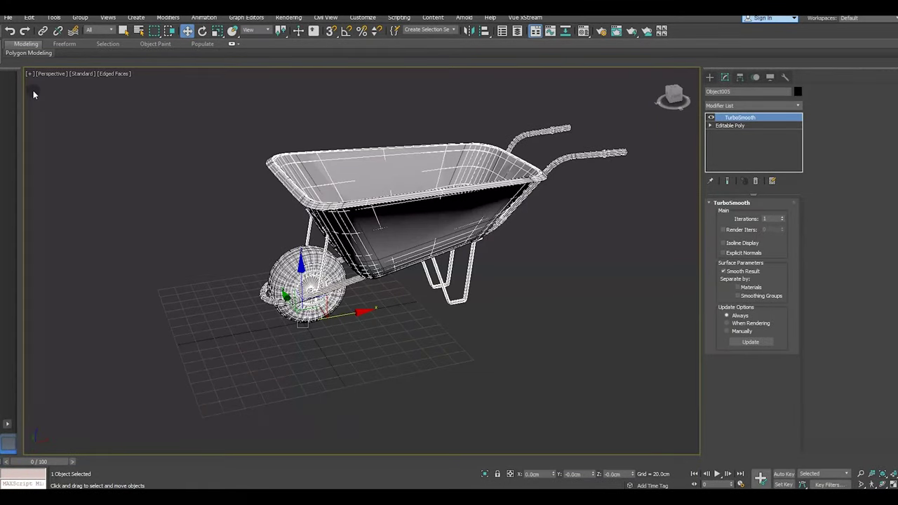
pyautogui.click(781, 216)
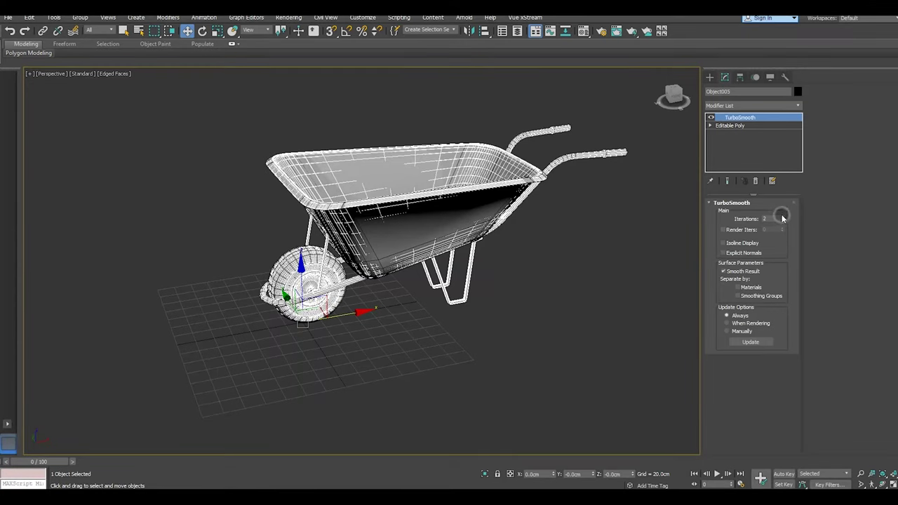
pyautogui.click(8, 17)
pyautogui.click(129, 177)
# Export the high-poly model as WB_H.FBX into a new Desktop folder named WB.
pyautogui.click(27, 104)
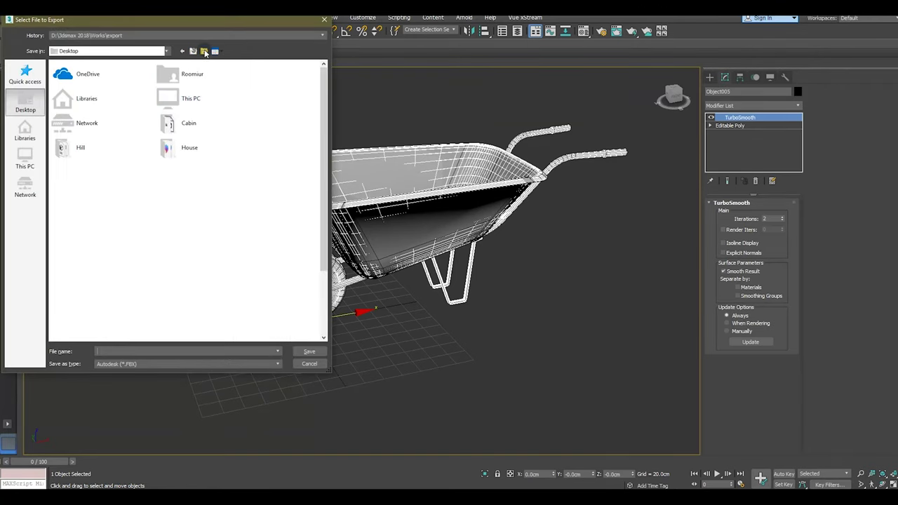
pyautogui.click(204, 51)
pyautogui.write('WB')
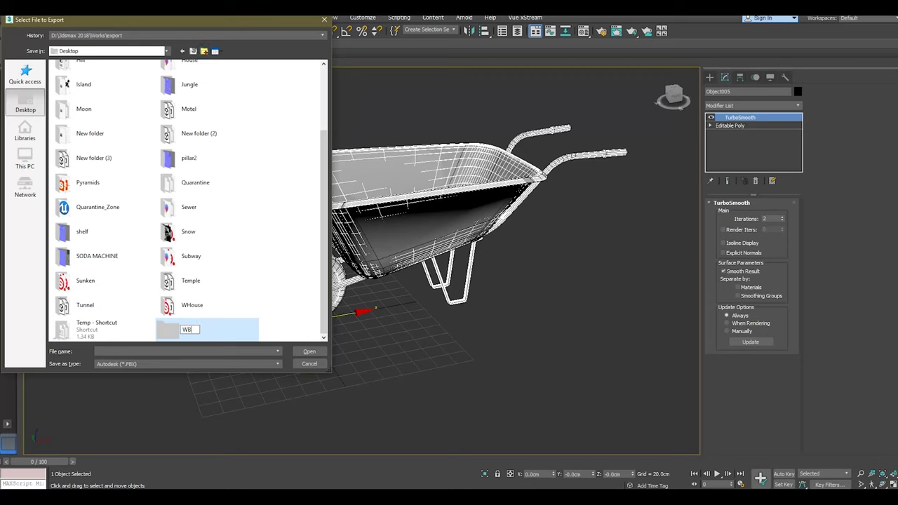
pyautogui.press('Return')
pyautogui.press('Return')
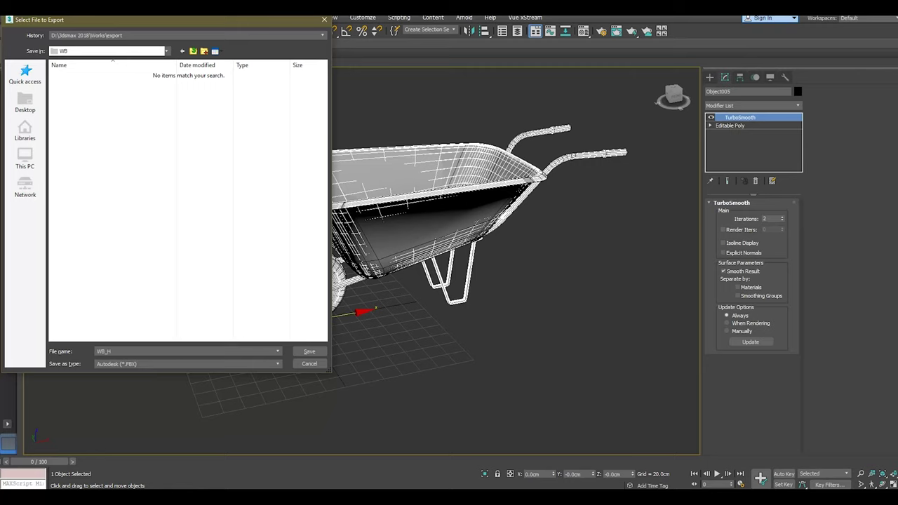
pyautogui.press('Return')
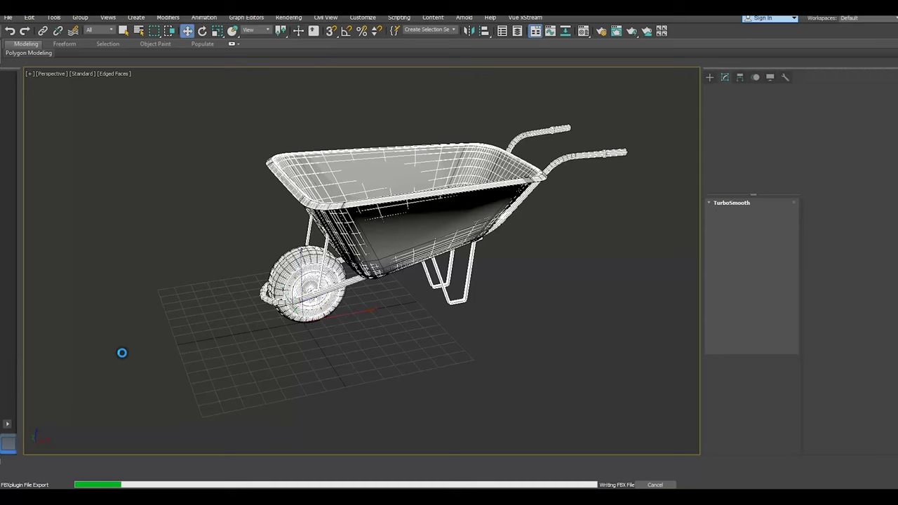
# Select the low-poly Object004 and export it as WB.FBX in the same folder.
pyautogui.click(187, 31)
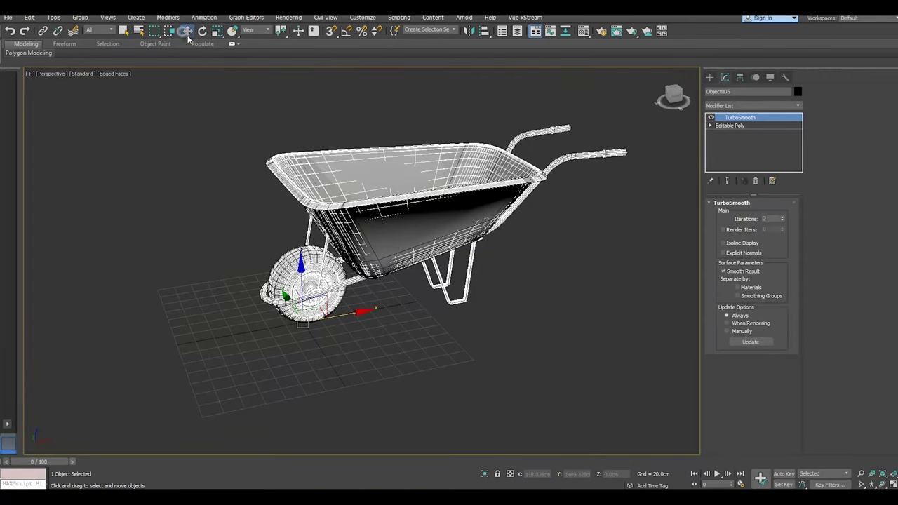
pyautogui.click(328, 208)
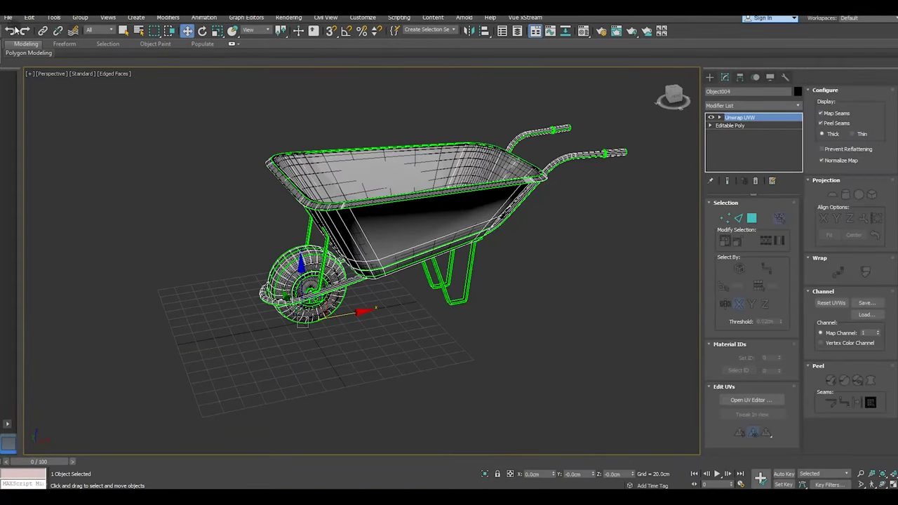
pyautogui.click(8, 18)
pyautogui.click(116, 170)
pyautogui.write('WB')
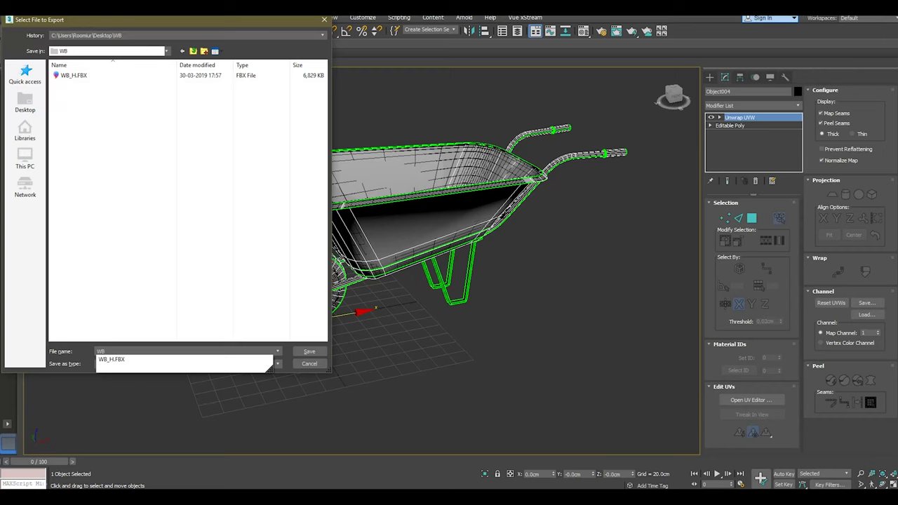
pyautogui.press('Return')
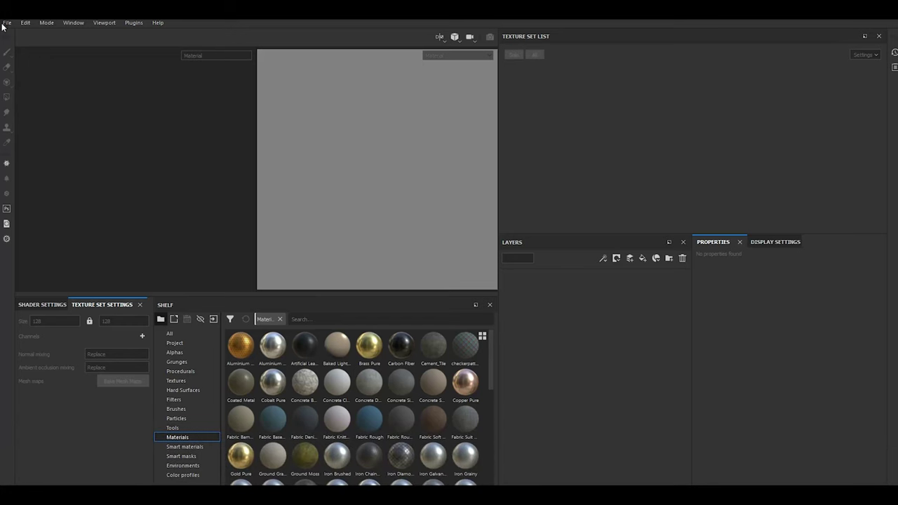
# Create a new Substance Painter project using Desktop/WB/WB.FBX as the mesh.
pyautogui.click(6, 23)
pyautogui.click(16, 33)
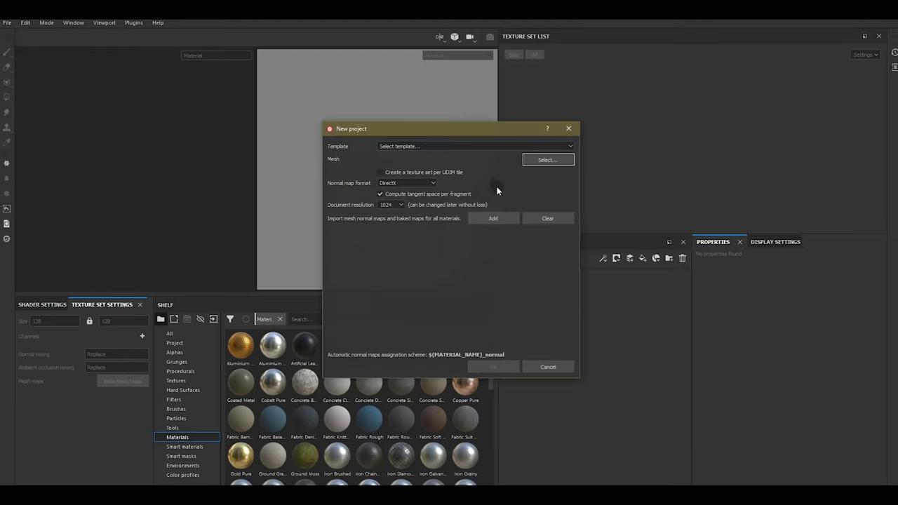
pyautogui.click(535, 157)
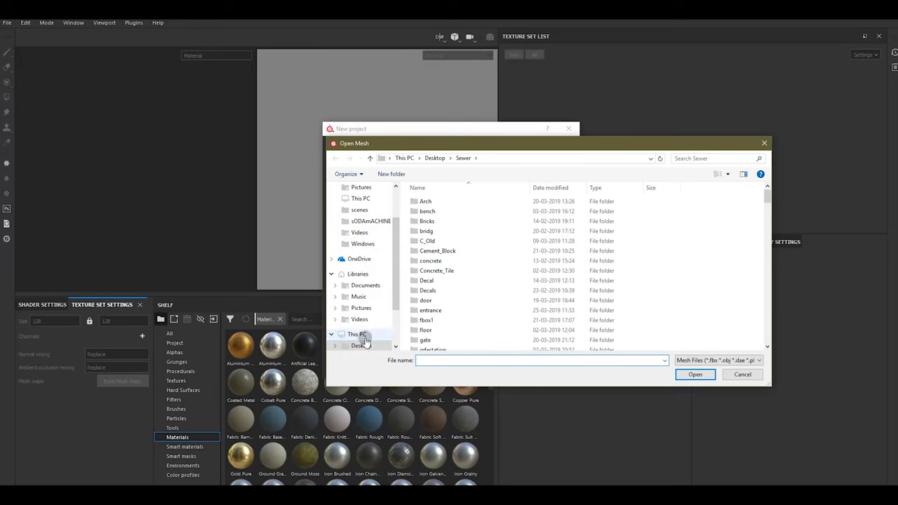
pyautogui.scroll(-3, 485, 302)
pyautogui.scroll(-3, 458, 307)
pyautogui.scroll(-4, 437, 353)
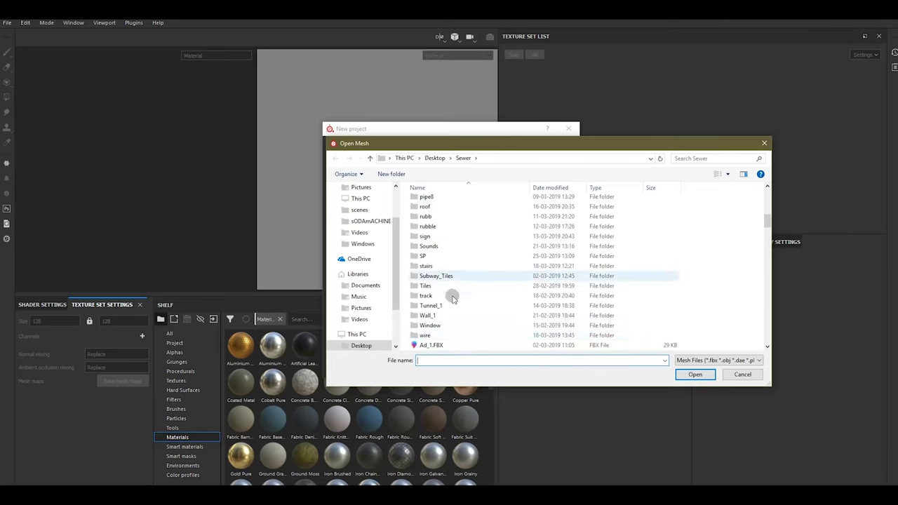
pyautogui.click(439, 158)
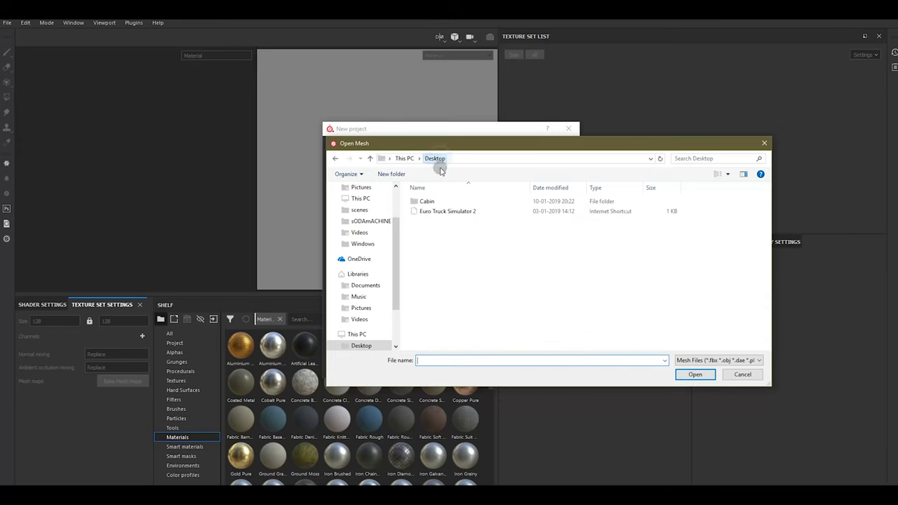
pyautogui.scroll(-3, 449, 281)
pyautogui.doubleClick(424, 337)
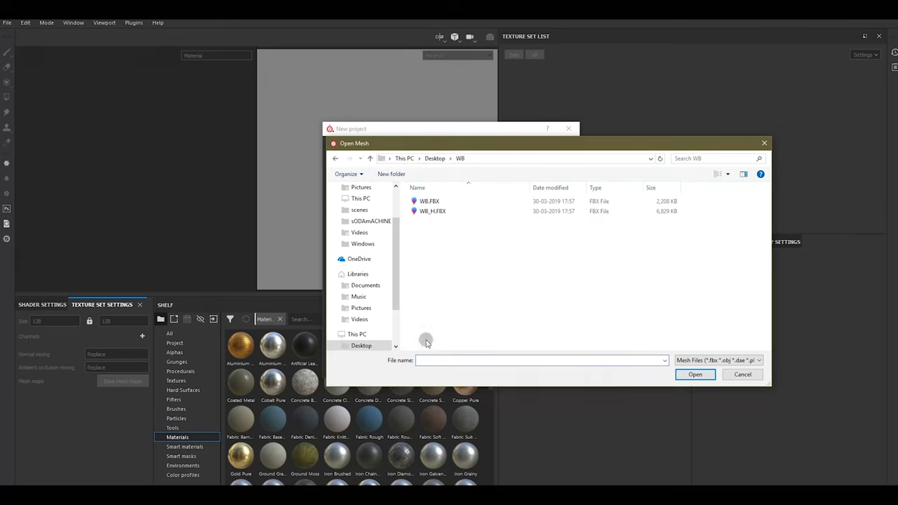
pyautogui.click(428, 201)
pyautogui.doubleClick(429, 202)
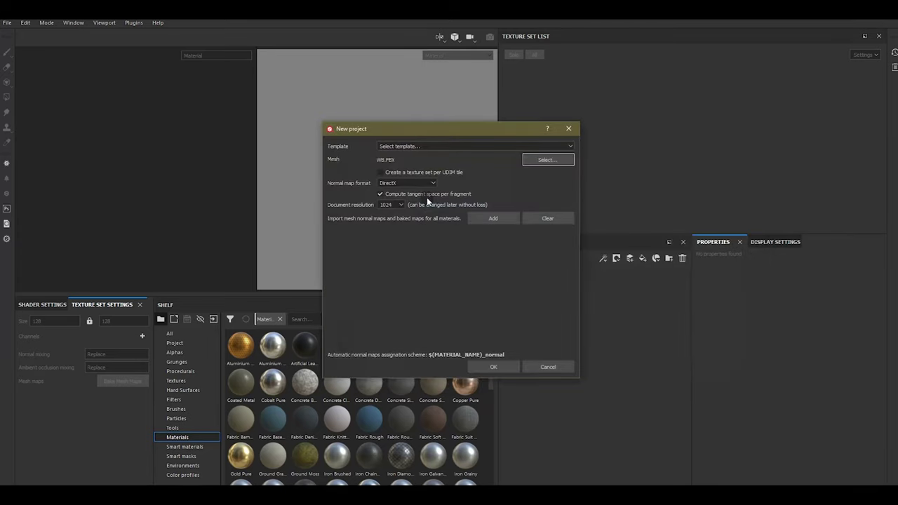
pyautogui.click(469, 361)
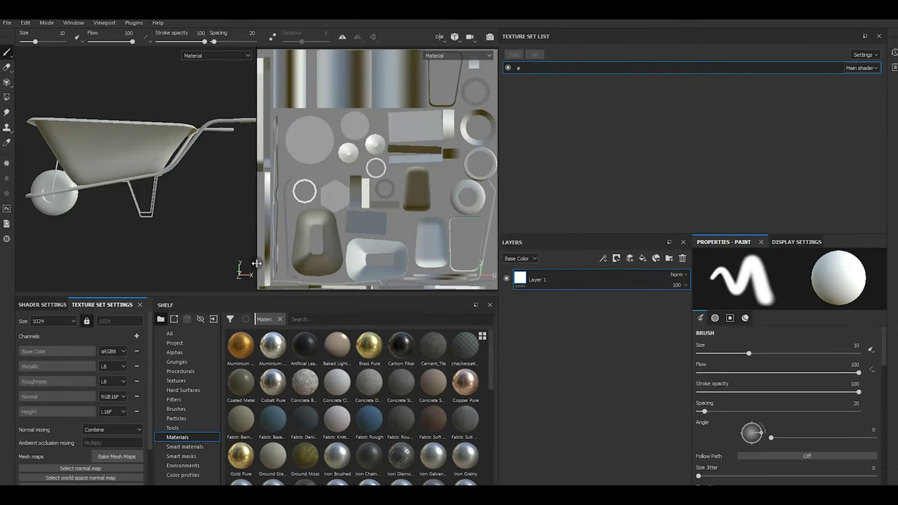
# Show the wheelbarrow in a 3D-only view and orbit, light and centre it.
pyautogui.moveTo(256, 263); pyautogui.dragTo(492, 263)
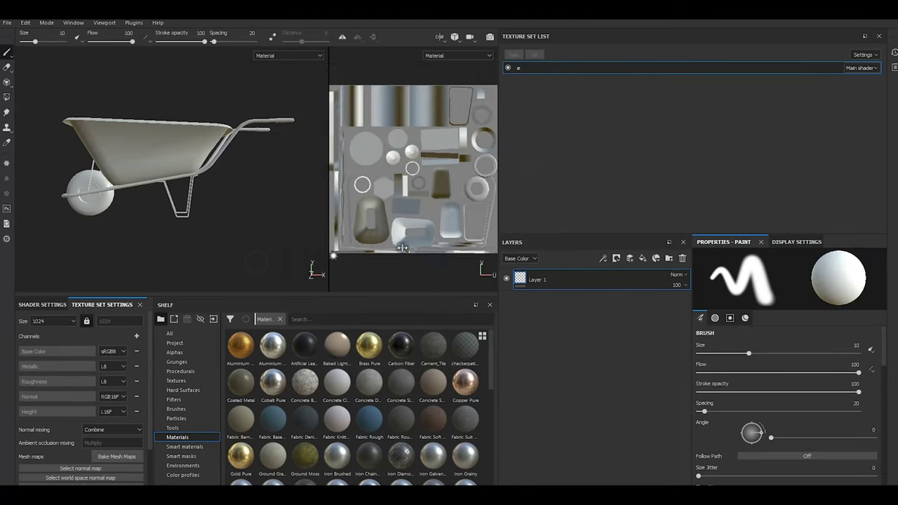
pyautogui.press('6')
pyautogui.moveTo(375, 195)
pyautogui.keyDown('alt'); pyautogui.mouseDown()
pyautogui.moveTo(311, 204)
pyautogui.moveTo(345, 203)
pyautogui.moveTo(325, 203)
pyautogui.mouseUp(); pyautogui.keyUp('alt')
pyautogui.keyDown('shift'); pyautogui.moveTo(320, 201); pyautogui.dragTo(339, 190, button='right'); pyautogui.keyUp('shift')
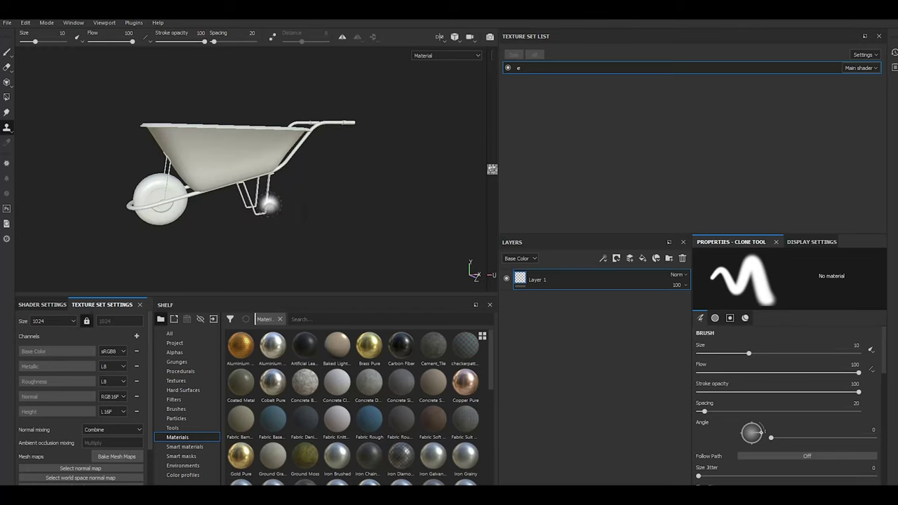
pyautogui.keyDown('alt'); pyautogui.moveTo(275, 200); pyautogui.dragTo(304, 202, button='middle'); pyautogui.keyUp('alt')
# Set the bake output size to 2048 and dilation to 25, with WB_H.FBX as the high-definition mesh.
pyautogui.click(125, 455)
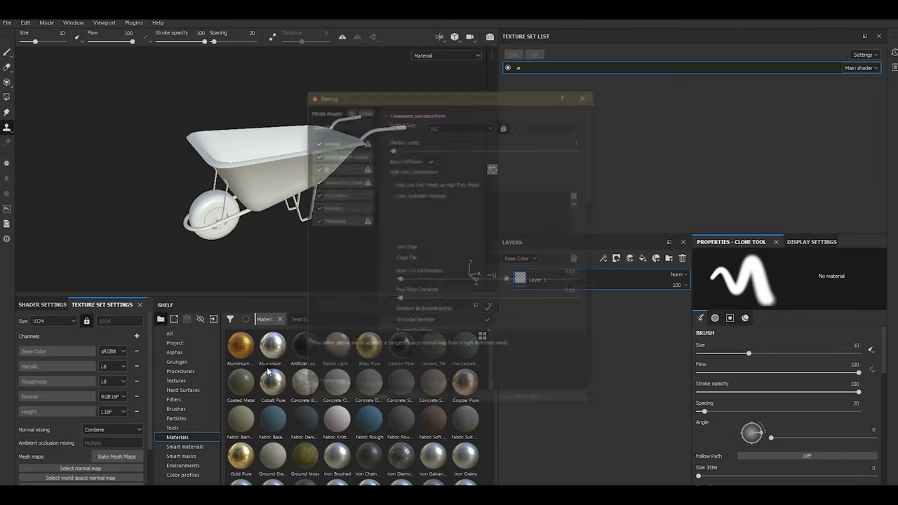
pyautogui.click(457, 127)
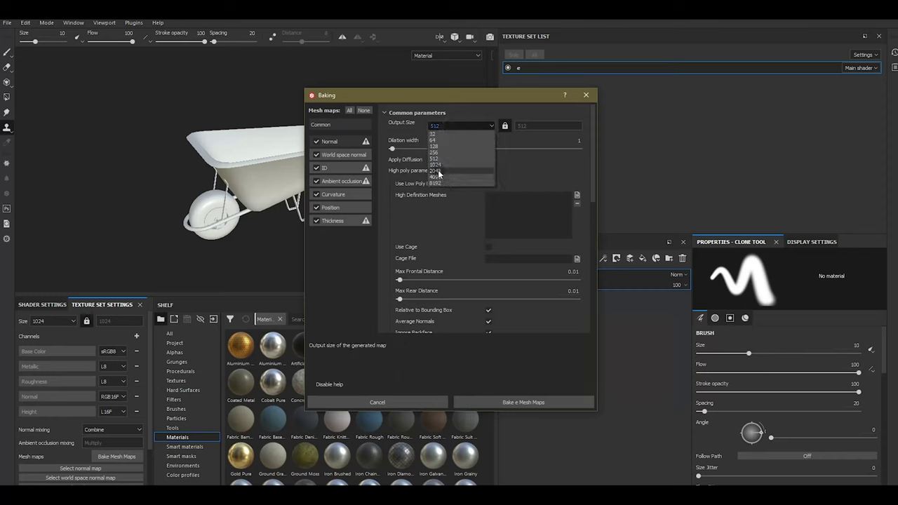
pyautogui.click(438, 169)
pyautogui.click(430, 150)
pyautogui.moveTo(431, 154); pyautogui.dragTo(429, 153)
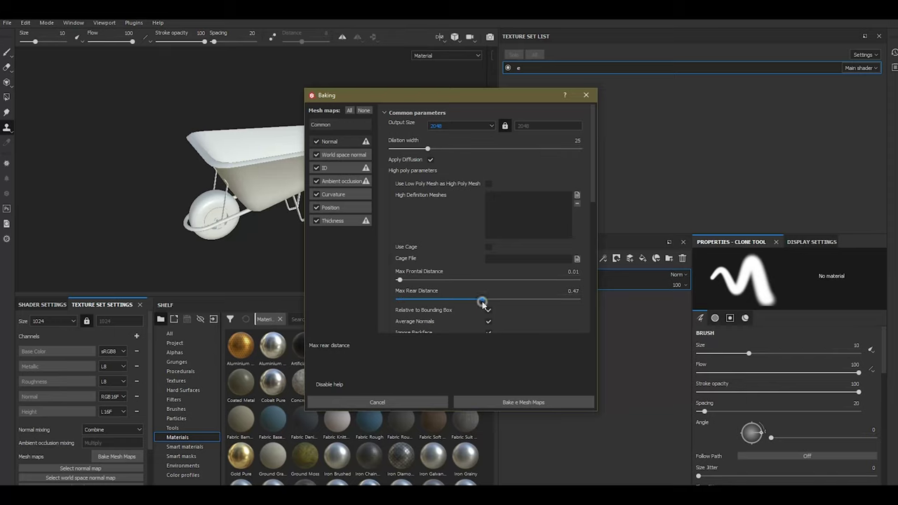
pyautogui.click(577, 195)
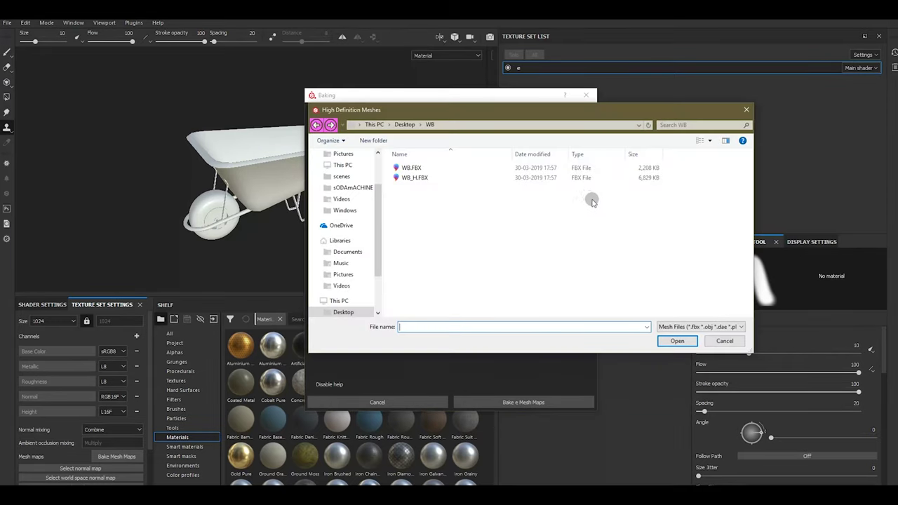
pyautogui.doubleClick(444, 179)
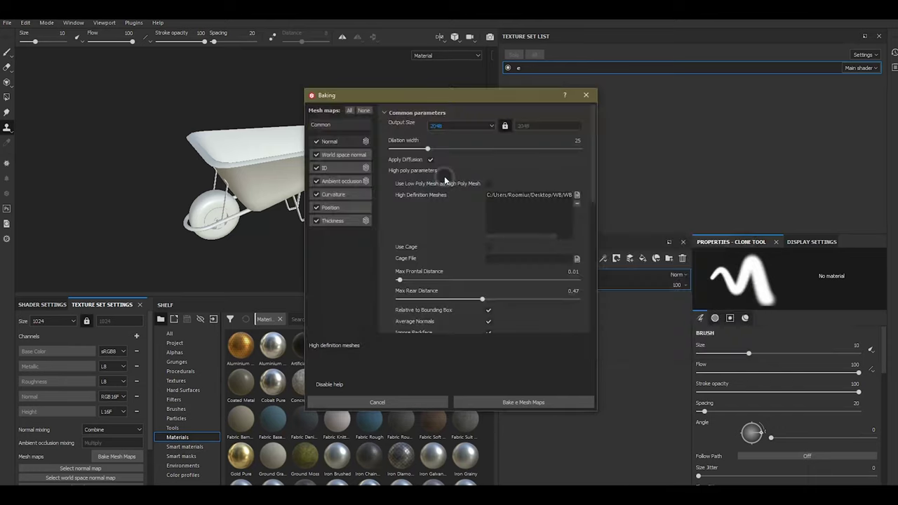
# Use Subsampling 2x2 antialiasing, exclude ambient occlusion and thickness, and start the bake.
pyautogui.scroll(-1, 443, 256)
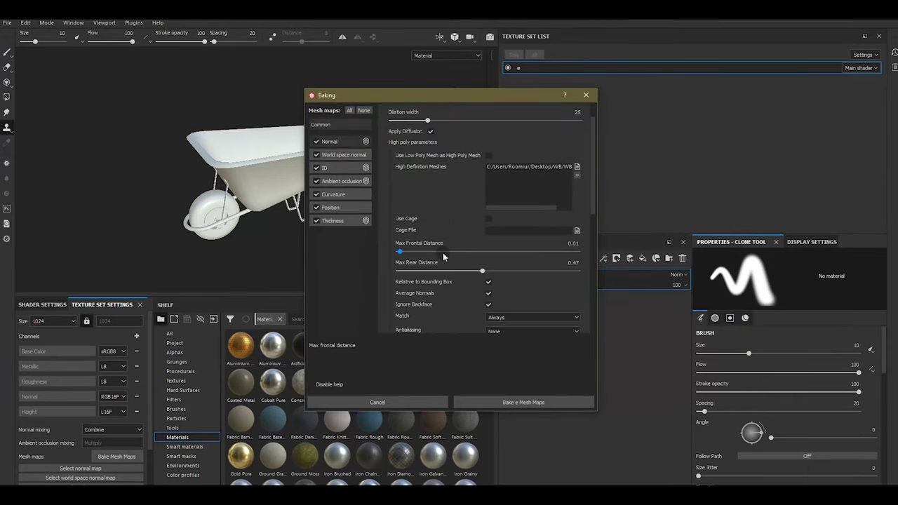
pyautogui.scroll(-2, 442, 257)
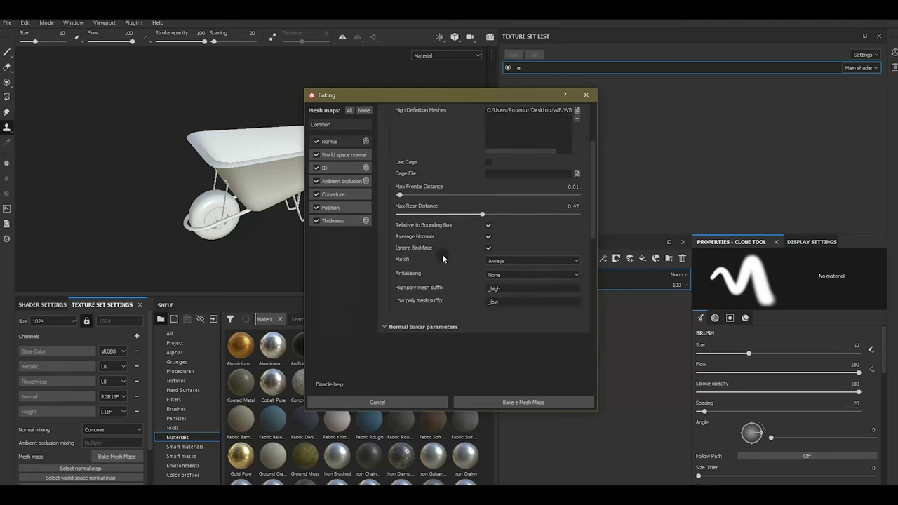
pyautogui.click(498, 274)
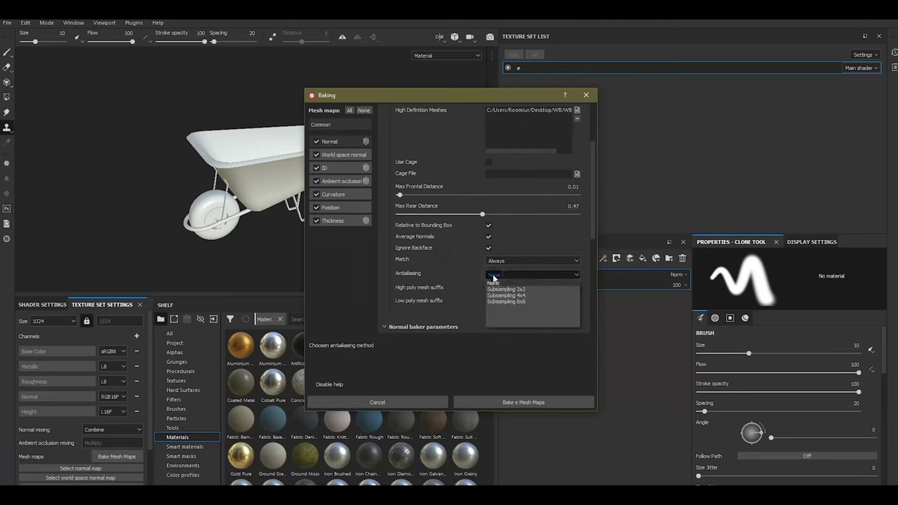
pyautogui.click(497, 290)
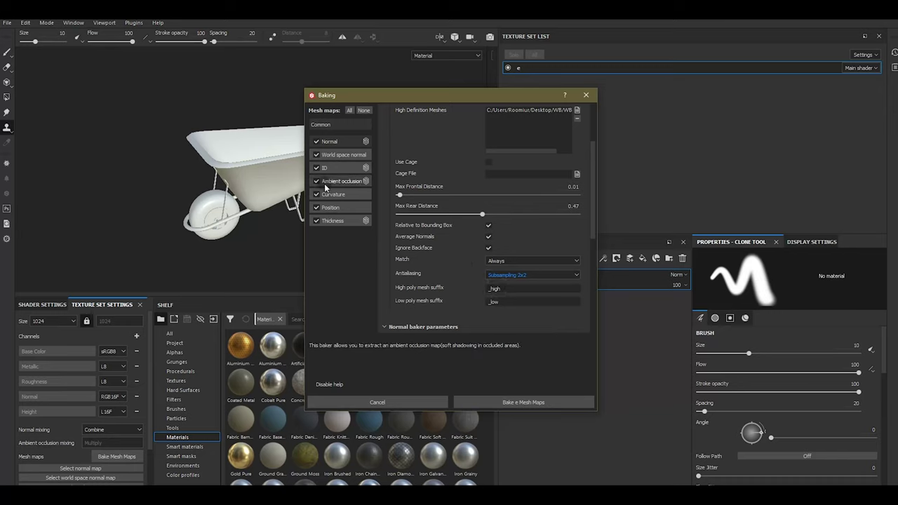
pyautogui.click(316, 181)
pyautogui.click(316, 221)
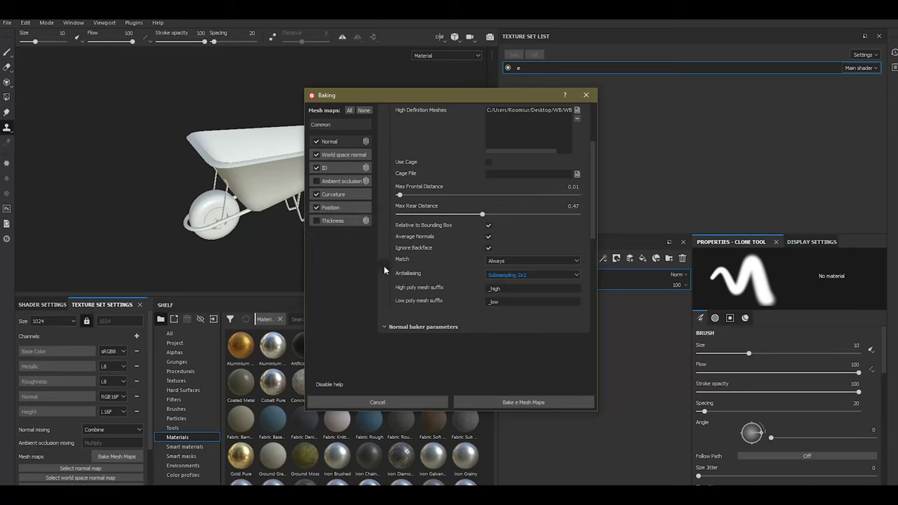
pyautogui.click(526, 403)
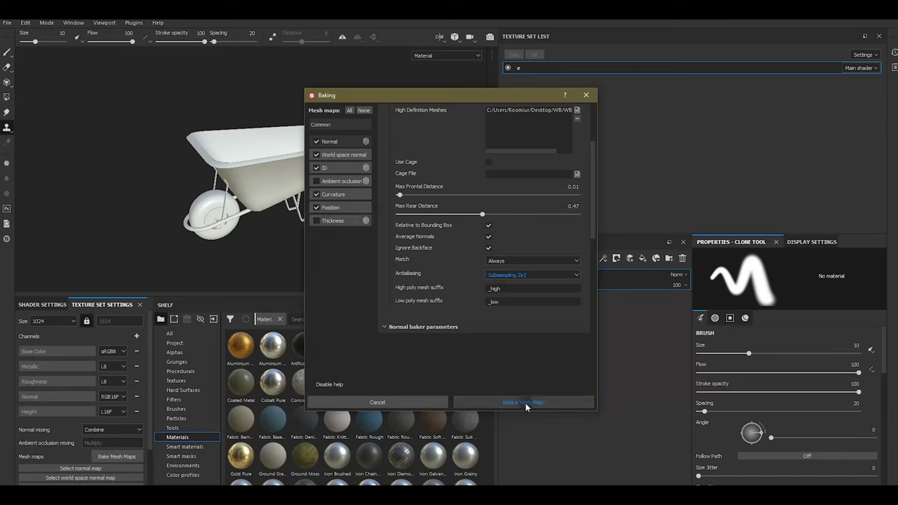
# Bake the selected maps, then bake ambient occlusion alone with antialiasing set to None.
pyautogui.click(526, 403)
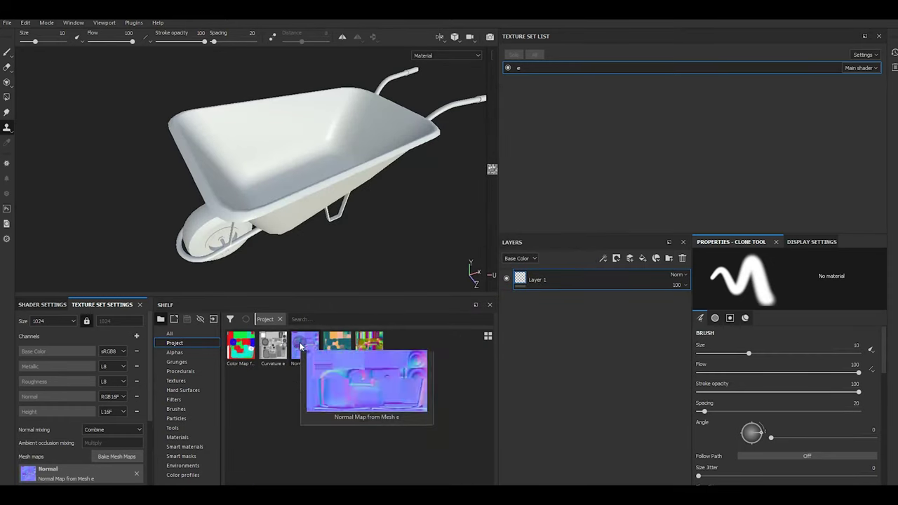
pyautogui.moveTo(304, 344)
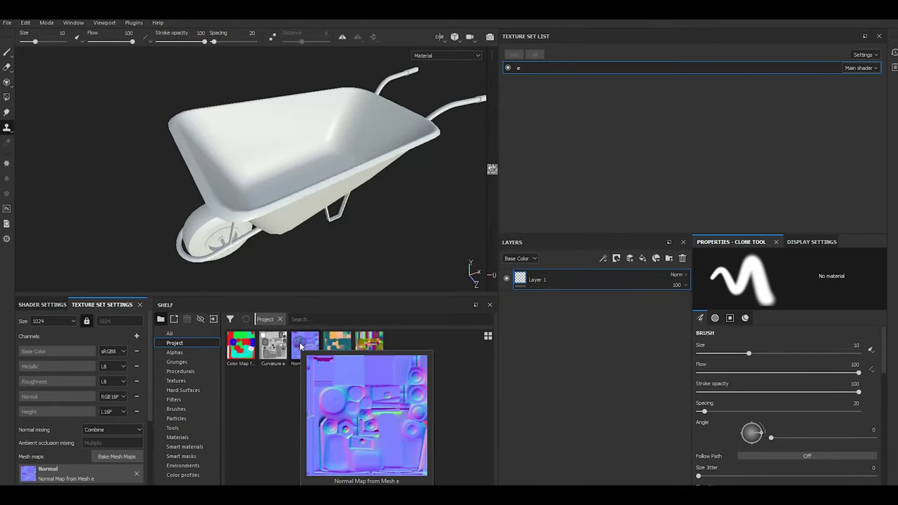
pyautogui.click(118, 457)
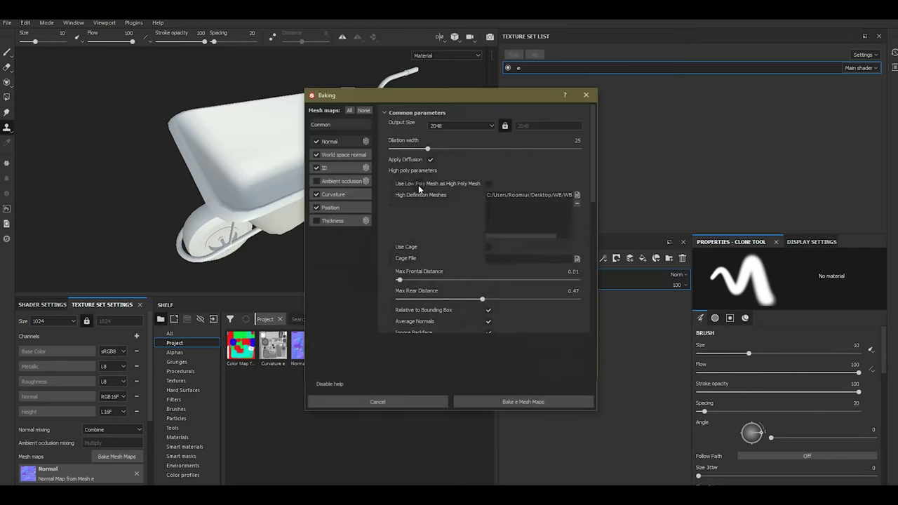
pyautogui.click(363, 111)
pyautogui.click(315, 181)
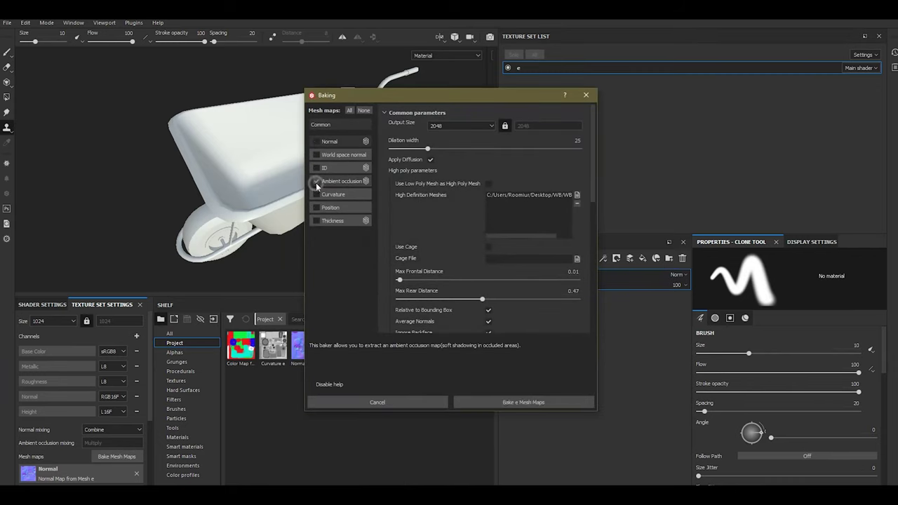
pyautogui.scroll(-1, 445, 332)
pyautogui.click(502, 331)
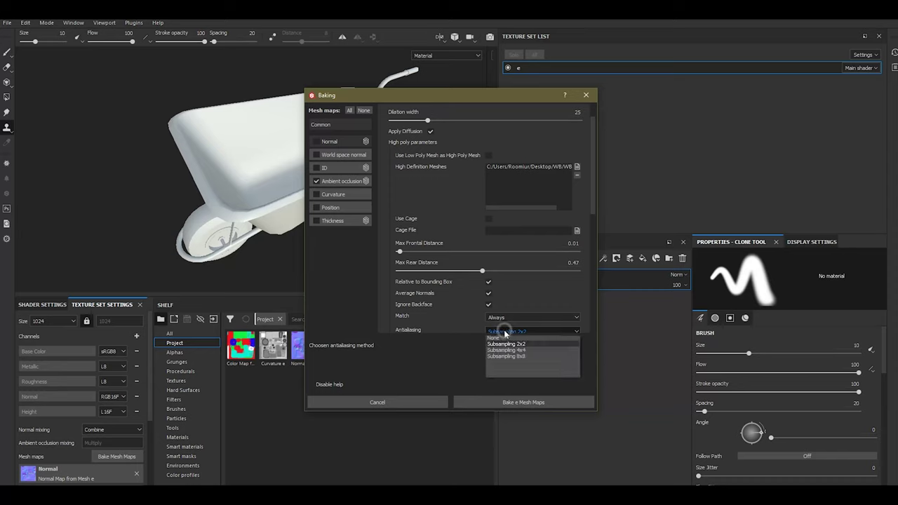
pyautogui.click(503, 337)
pyautogui.click(520, 404)
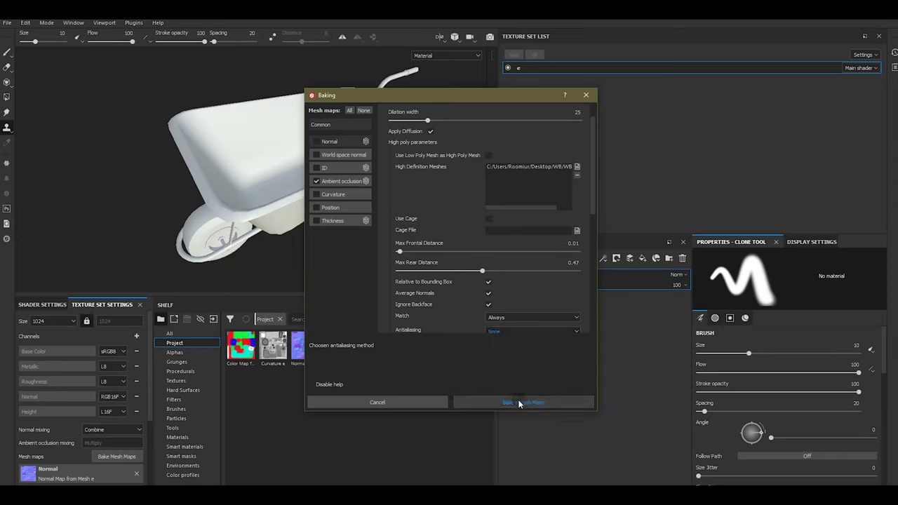
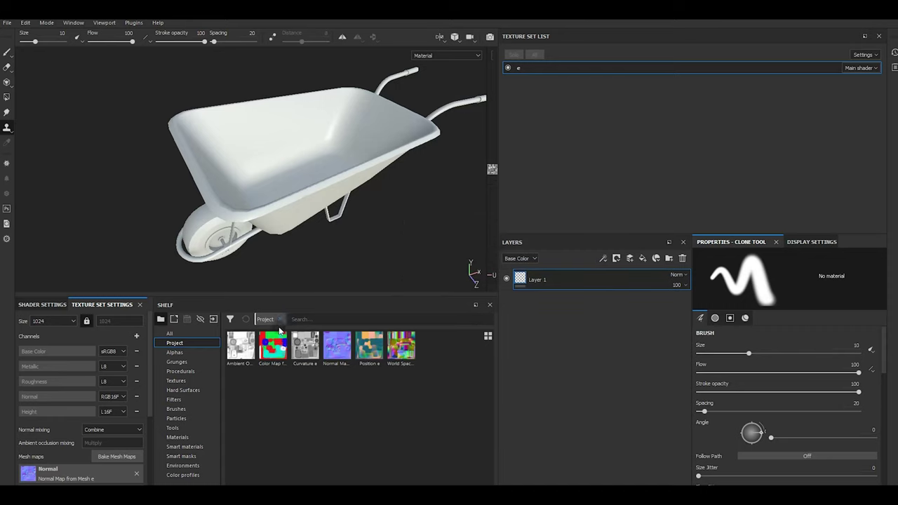
# Close the mesh map baking settings without baking and resize panels to enlarge the 3D view.
pyautogui.click(118, 456)
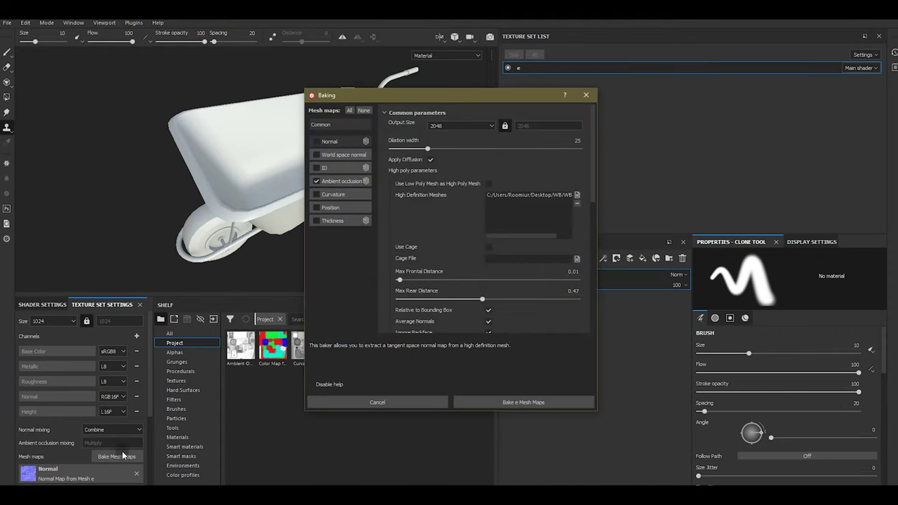
pyautogui.click(586, 94)
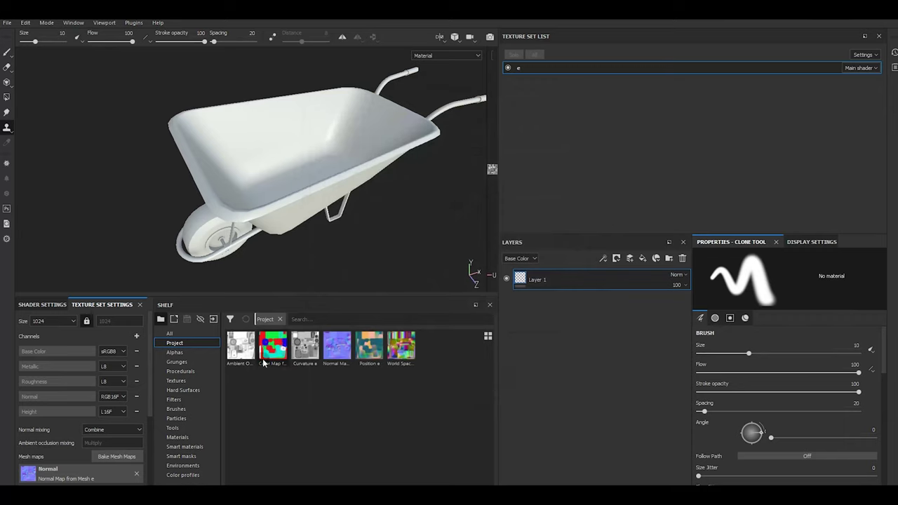
pyautogui.moveTo(241, 345)
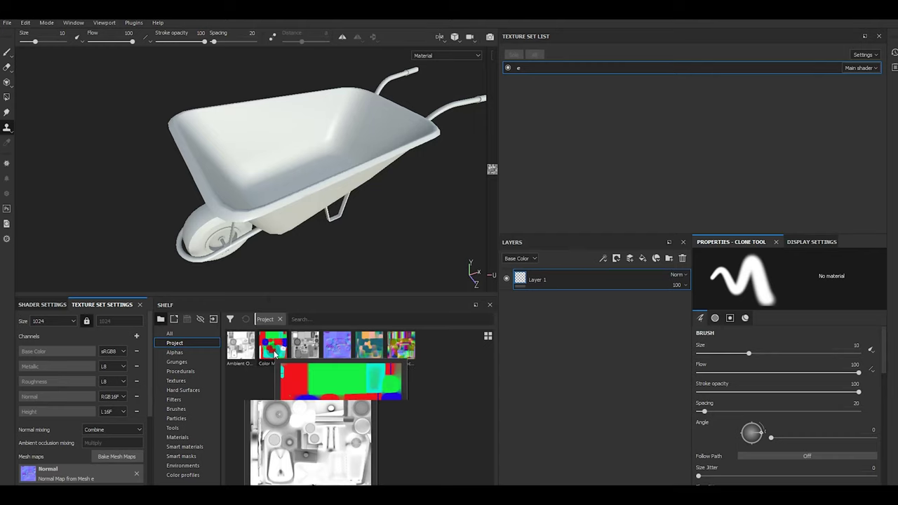
pyautogui.moveTo(276, 297); pyautogui.dragTo(277, 143)
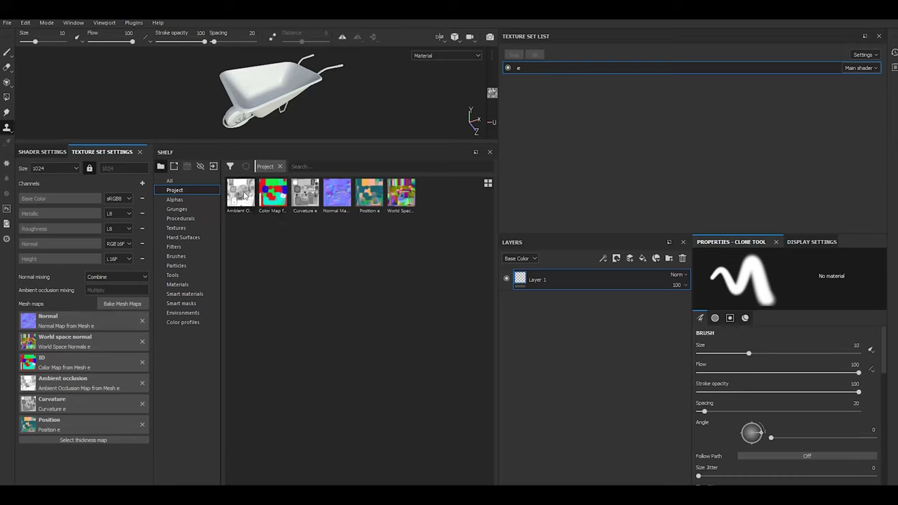
pyautogui.moveTo(401, 193)
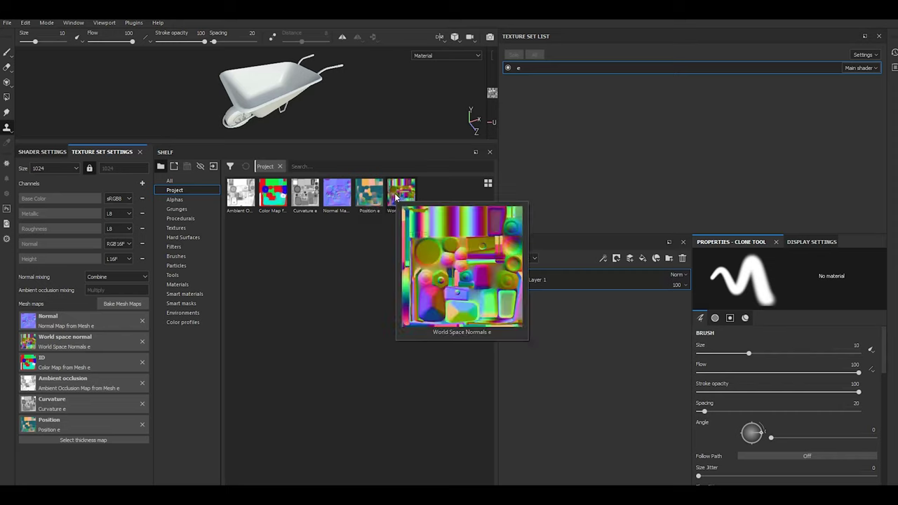
pyautogui.moveTo(299, 143); pyautogui.dragTo(301, 362)
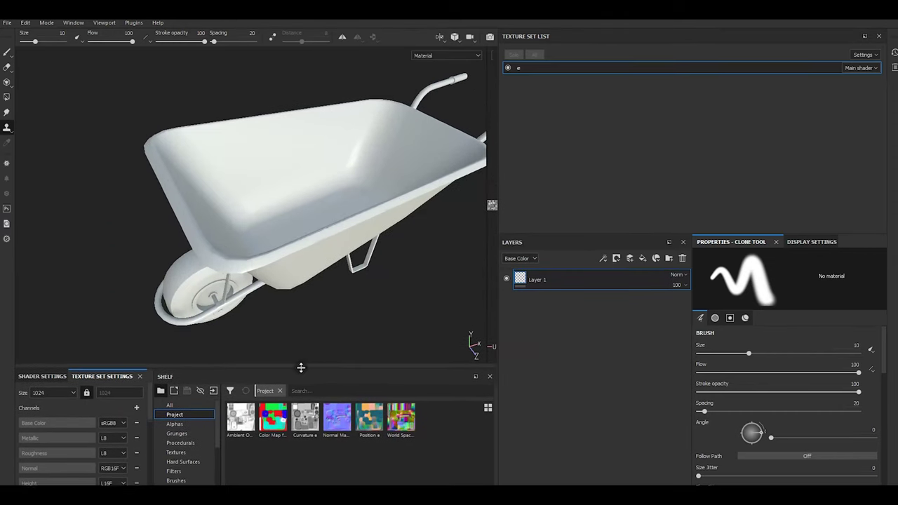
pyautogui.moveTo(653, 236); pyautogui.dragTo(653, 186)
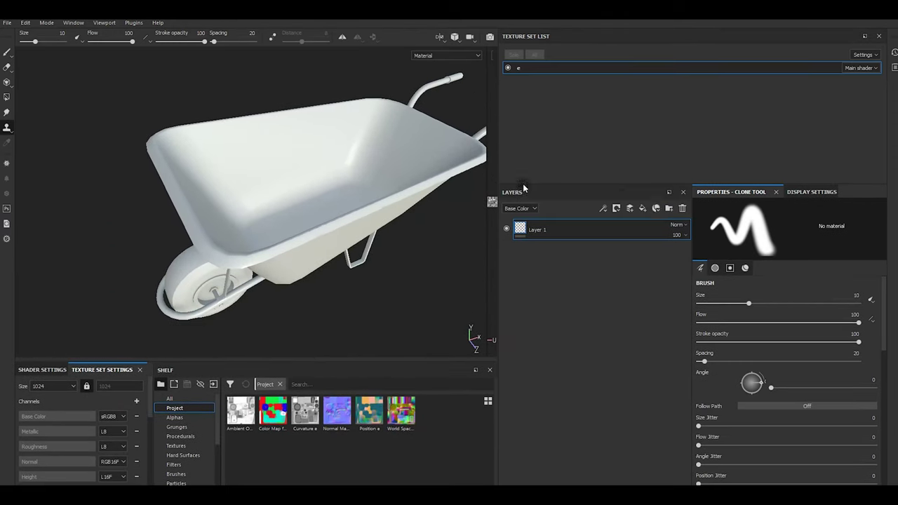
# Add two fill layers, with the top one using only the baked AO map as base colour in Multiply mode.
pyautogui.click(643, 208)
pyautogui.click(642, 209)
pyautogui.click(867, 358)
pyautogui.click(825, 359)
pyautogui.click(787, 359)
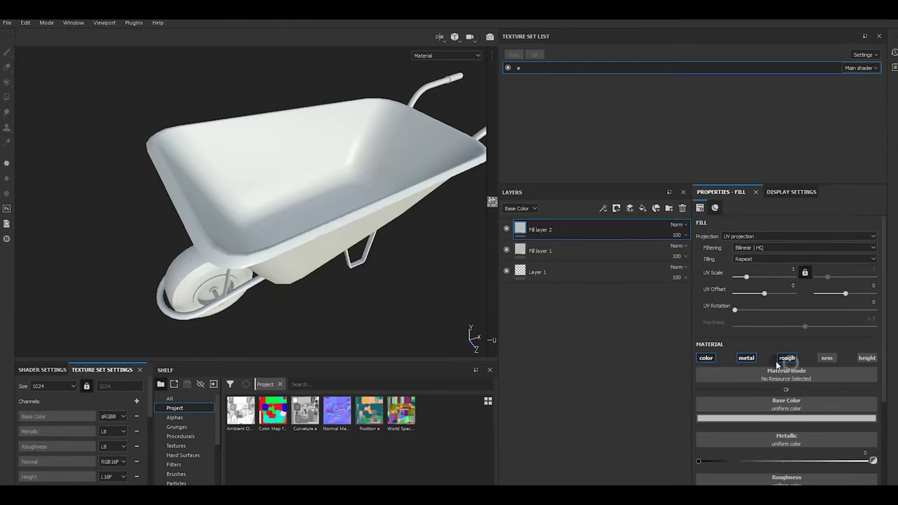
pyautogui.click(749, 359)
pyautogui.click(786, 408)
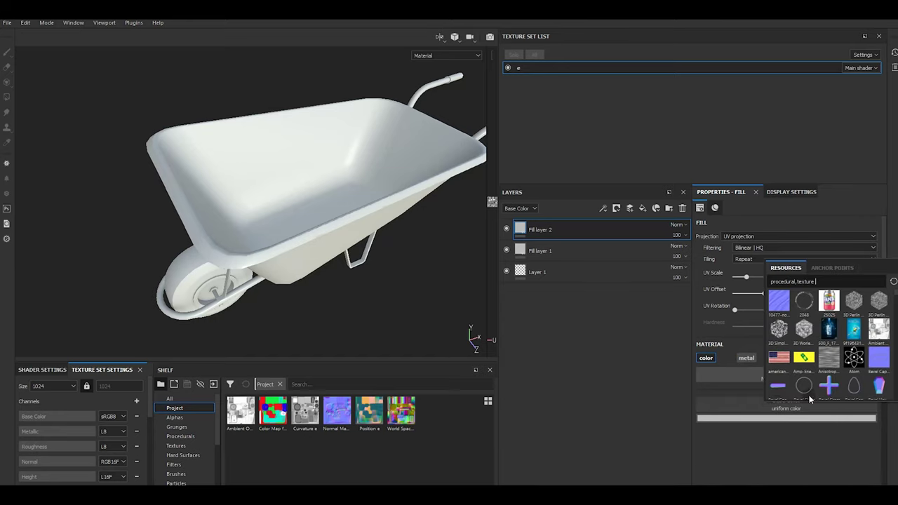
pyautogui.click(876, 333)
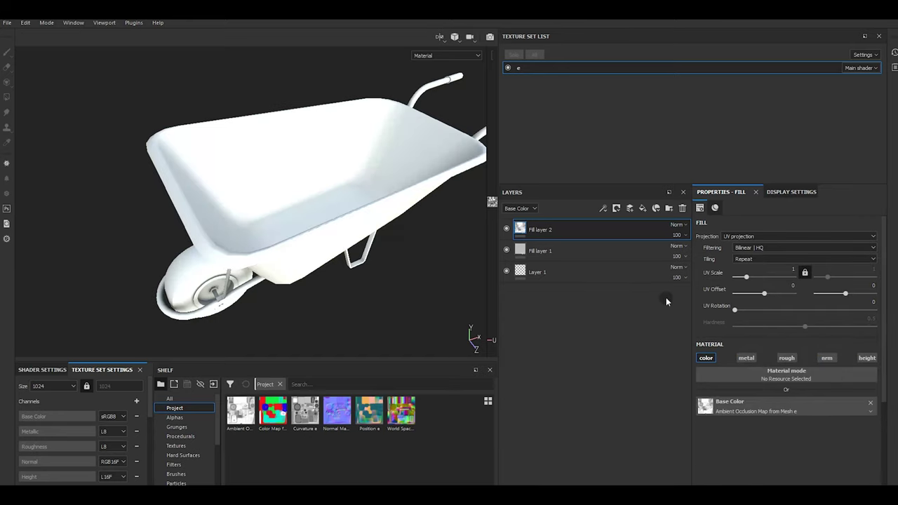
pyautogui.click(678, 224)
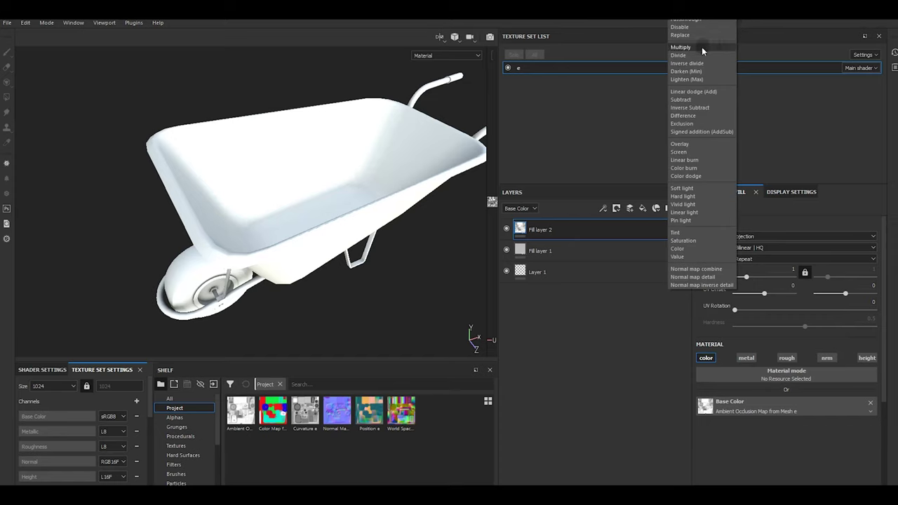
pyautogui.click(702, 46)
# Group Fill layer 1 into a new folder, Folder 1.
pyautogui.moveTo(266, 250)
pyautogui.keyDown('alt'); pyautogui.mouseDown()
pyautogui.moveTo(285, 224)
pyautogui.moveTo(266, 284)
pyautogui.moveTo(268, 254)
pyautogui.mouseUp(); pyautogui.keyUp('alt')
pyautogui.click(573, 255)
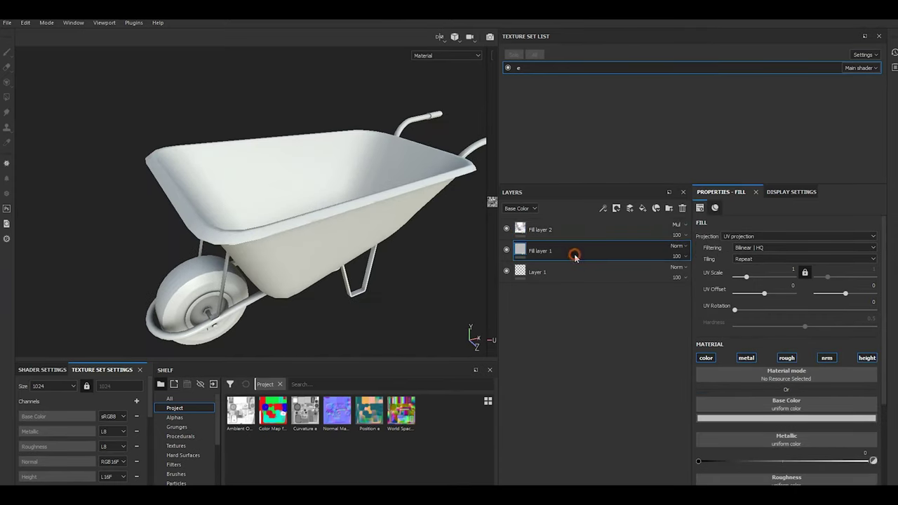
pyautogui.rightClick(574, 257)
pyautogui.click(596, 215)
pyautogui.rightClick(571, 255)
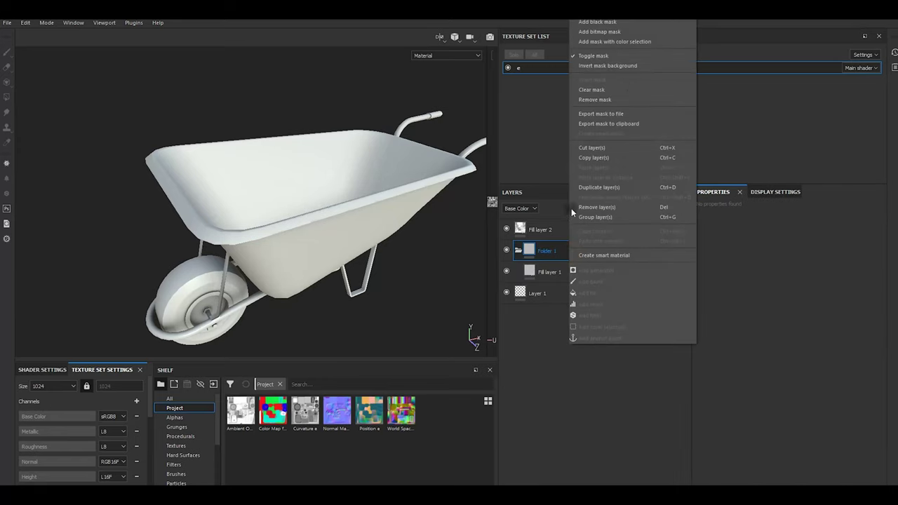
pyautogui.click(571, 208)
# Add a colour selection mask to Folder 1 that picks the tray's cyan ID colour.
pyautogui.click(617, 209)
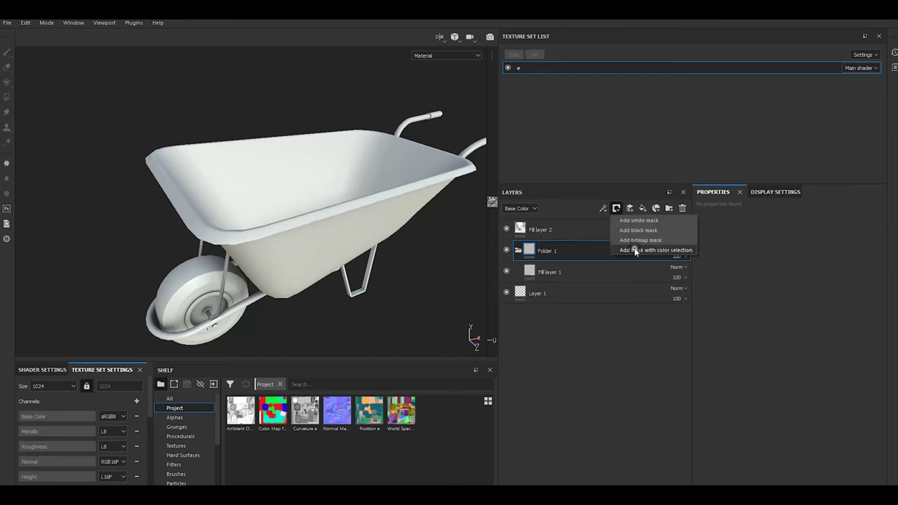
pyautogui.click(635, 250)
pyautogui.click(858, 301)
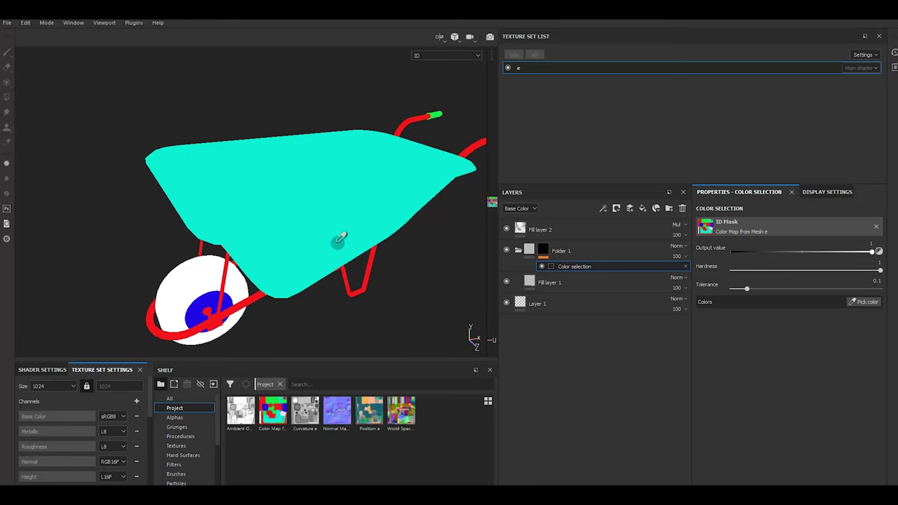
pyautogui.click(339, 239)
pyautogui.click(564, 283)
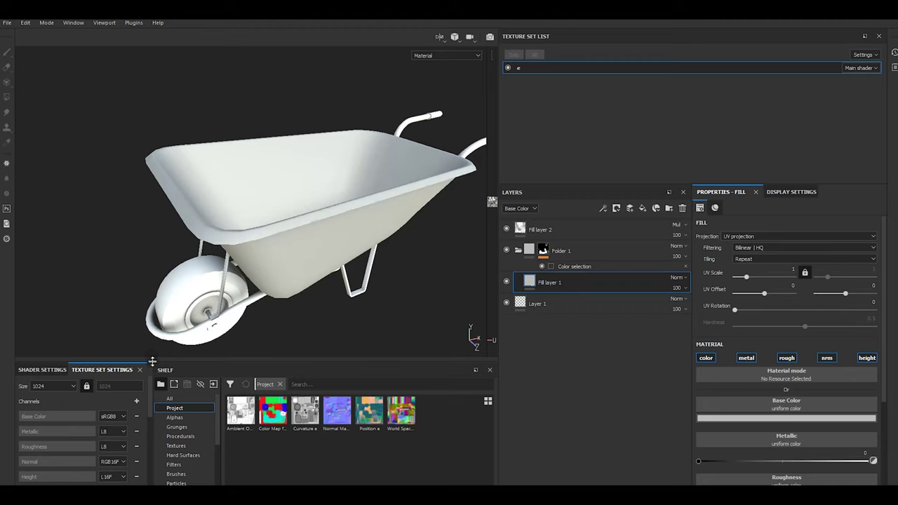
# Apply the Painted Steel Chipped material from the shelf to the wheelbarrow tray.
pyautogui.moveTo(158, 362); pyautogui.dragTo(159, 303)
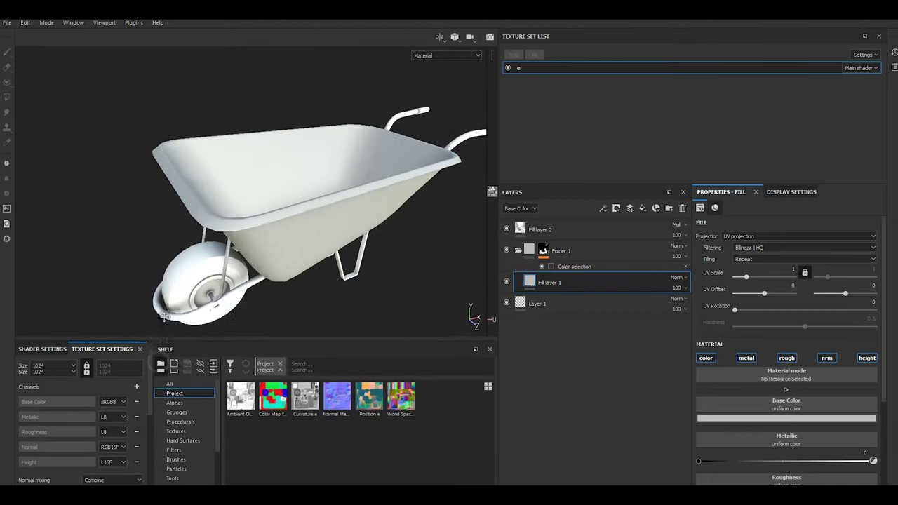
pyautogui.click(176, 445)
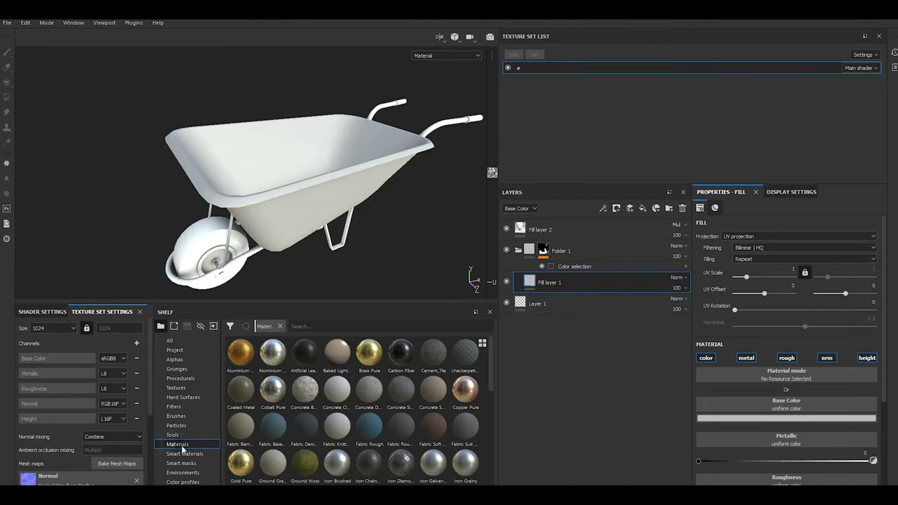
pyautogui.scroll(-5, 392, 466)
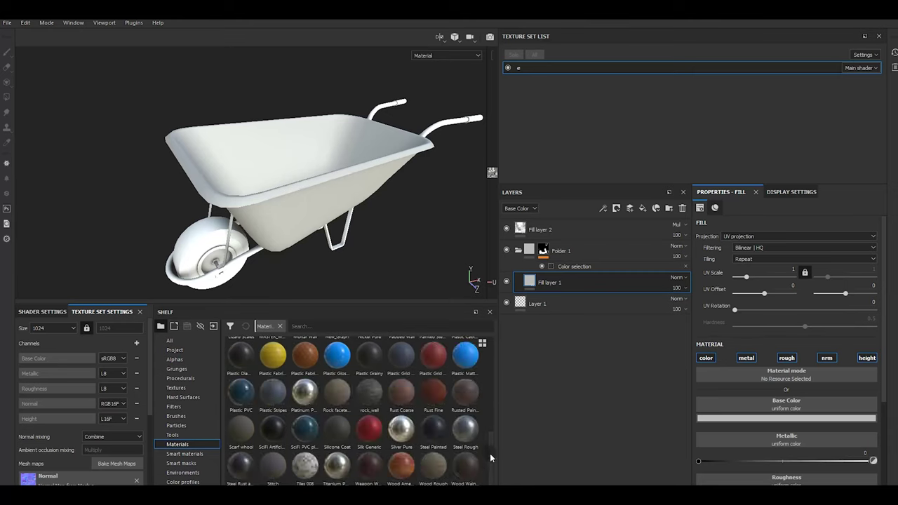
pyautogui.scroll(1, 491, 449)
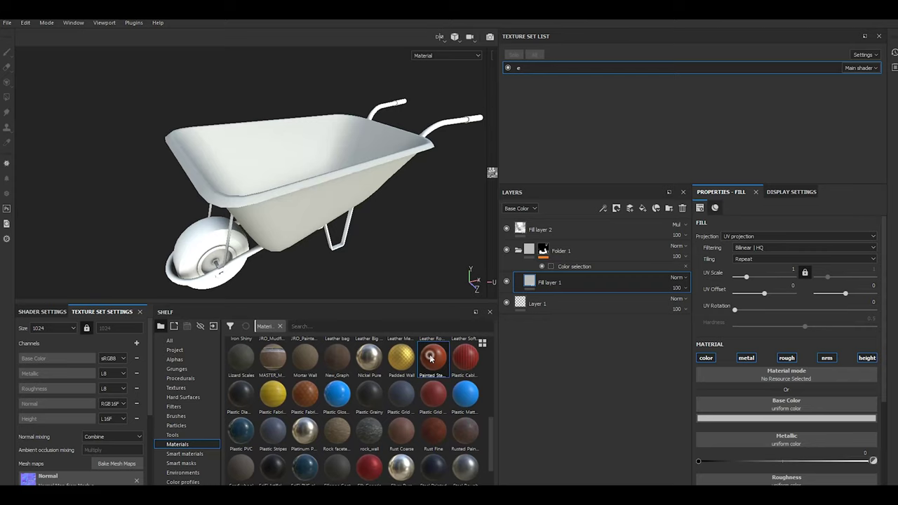
pyautogui.moveTo(293, 198); pyautogui.dragTo(292, 199)
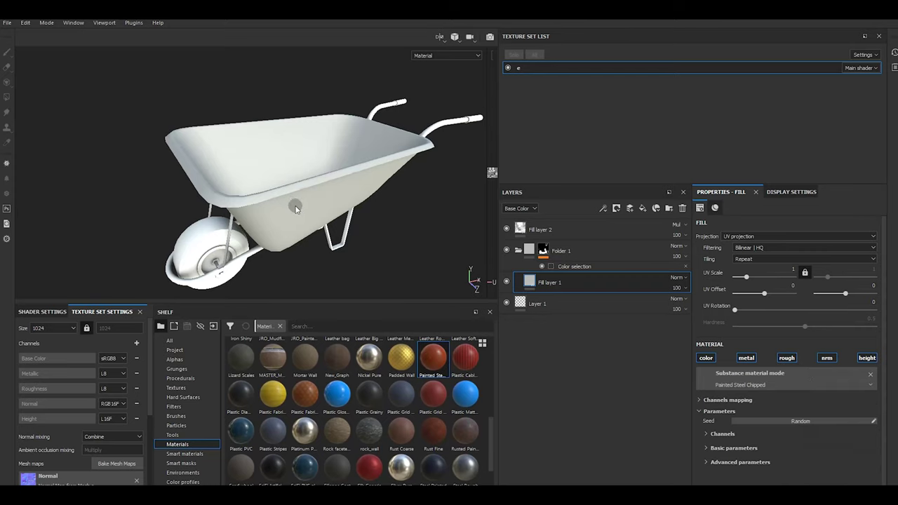
pyautogui.keyDown('alt'); pyautogui.moveTo(287, 239); pyautogui.dragTo(311, 241); pyautogui.keyUp('alt')
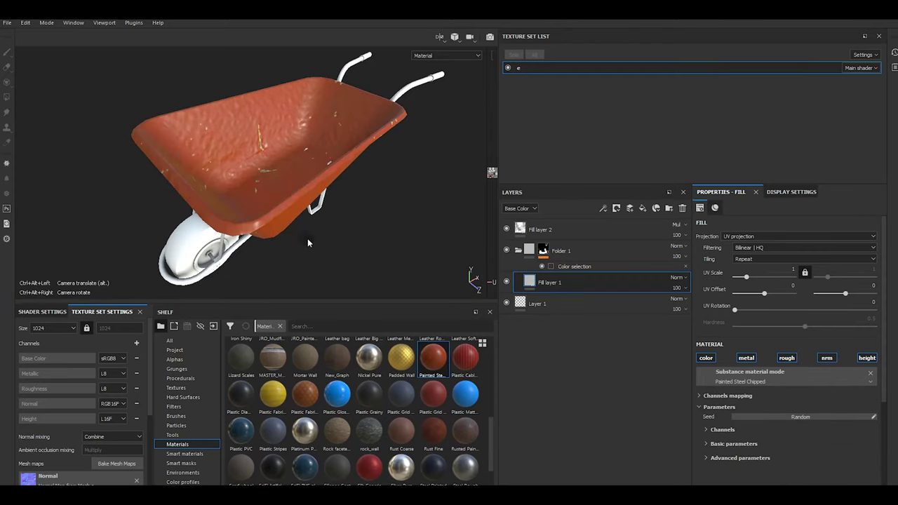
# Switch the fill to tri-planar projection with UV scale 3.
pyautogui.click(738, 235)
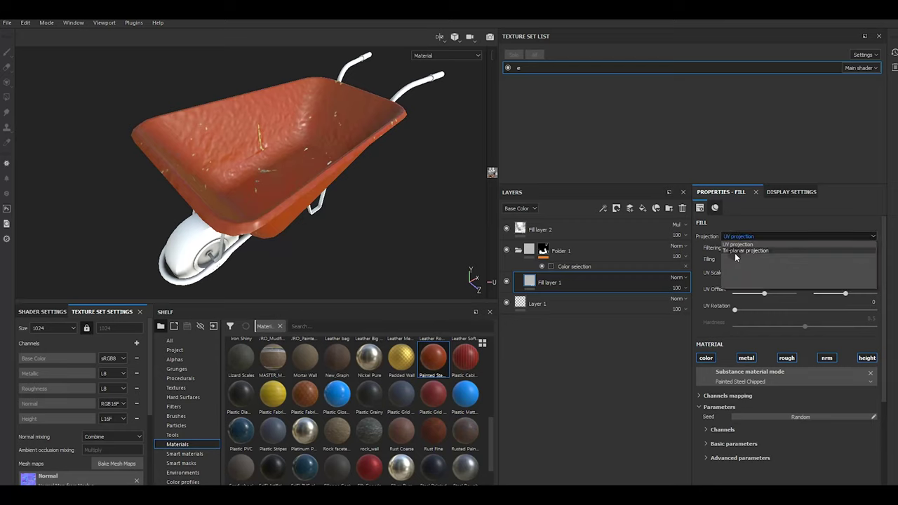
pyautogui.click(735, 252)
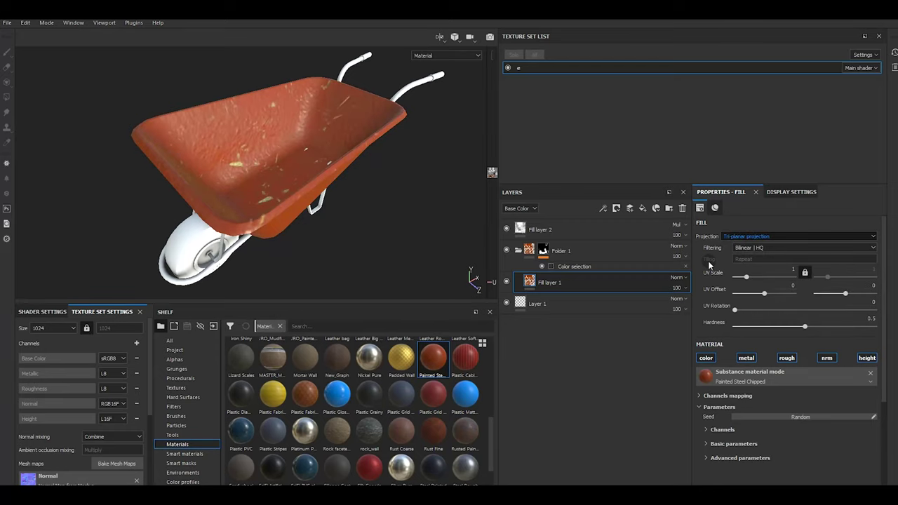
pyautogui.scroll(-2, 730, 414)
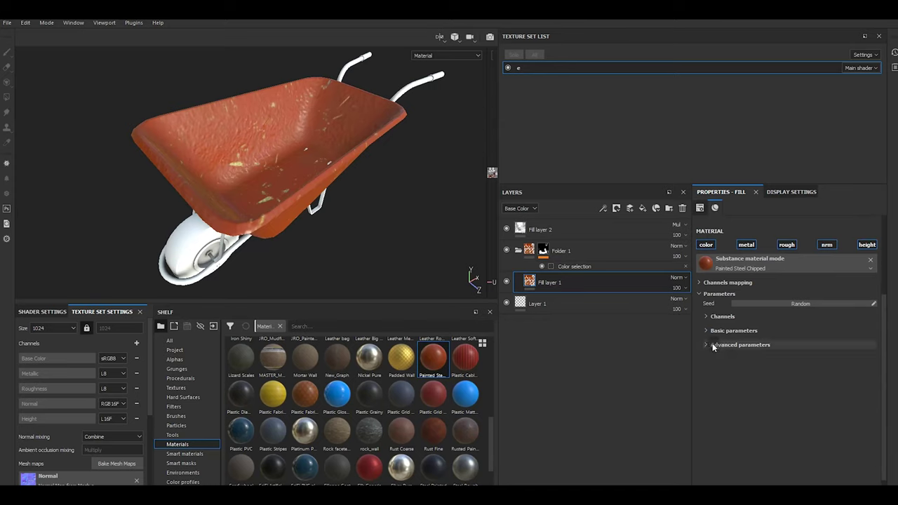
pyautogui.scroll(2, 712, 343)
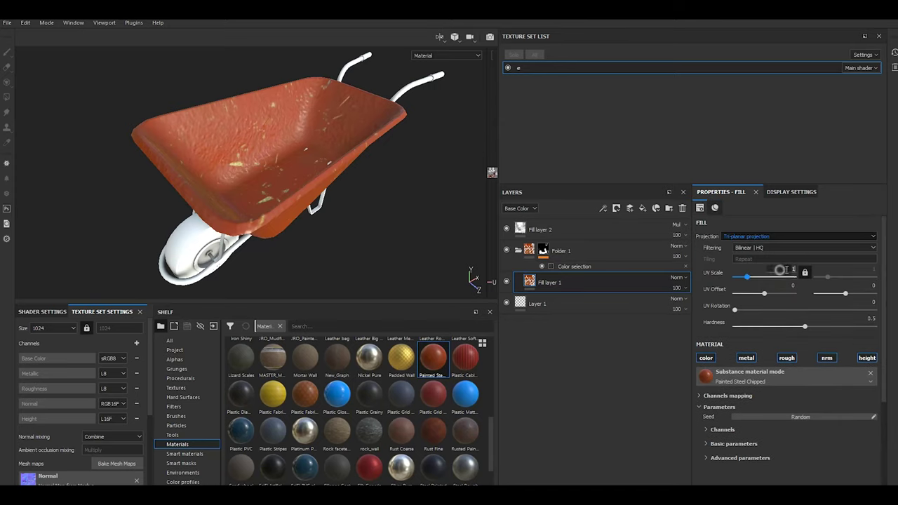
pyautogui.write('3')
pyautogui.press('Return')
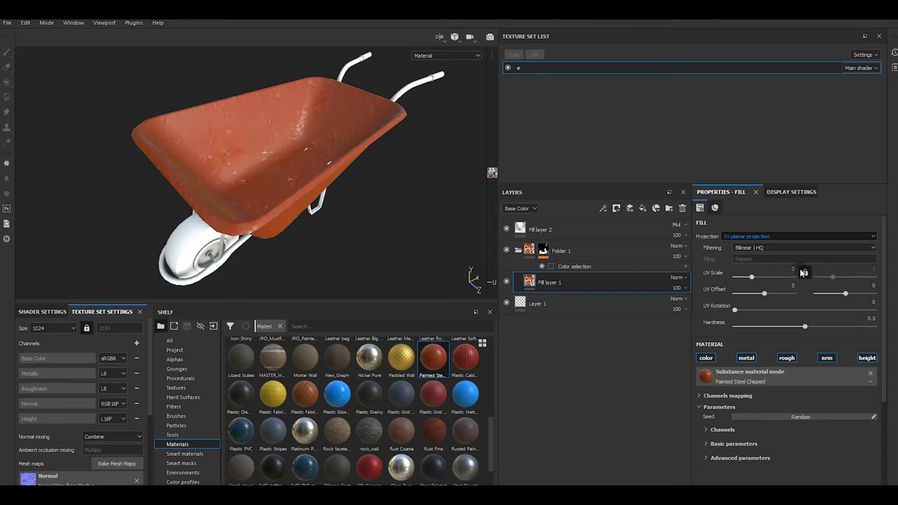
pyautogui.moveTo(389, 165)
pyautogui.keyDown('alt'); pyautogui.mouseDown()
pyautogui.moveTo(398, 80)
pyautogui.moveTo(332, 177)
pyautogui.moveTo(475, 276)
pyautogui.mouseUp(); pyautogui.keyUp('alt')
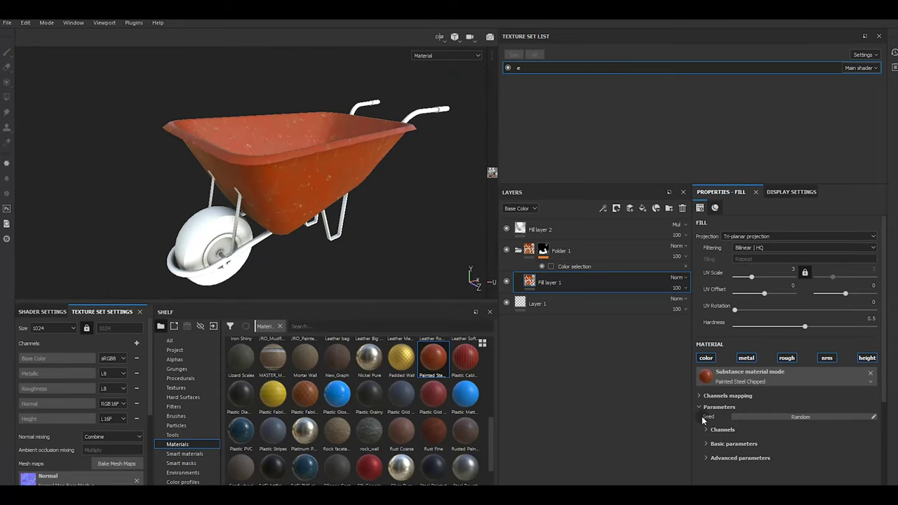
pyautogui.click(728, 460)
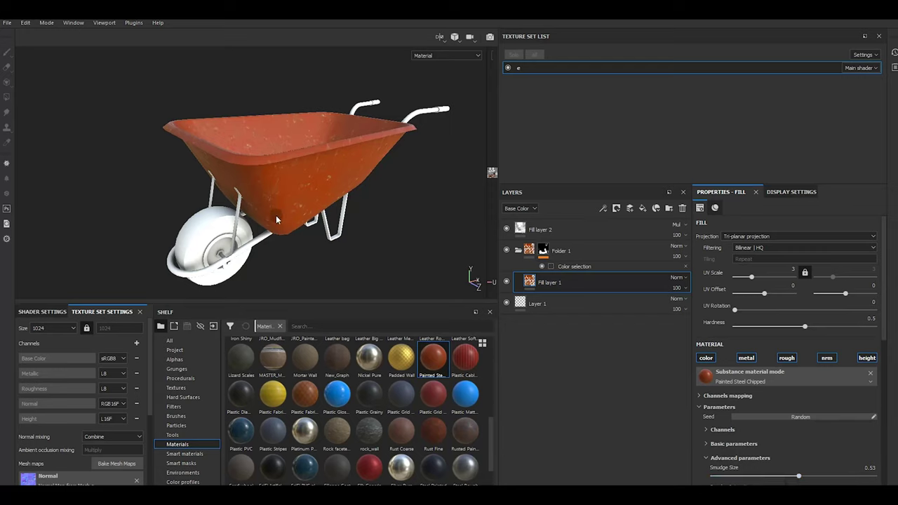
pyautogui.scroll(-3, 758, 418)
pyautogui.scroll(-7, 758, 418)
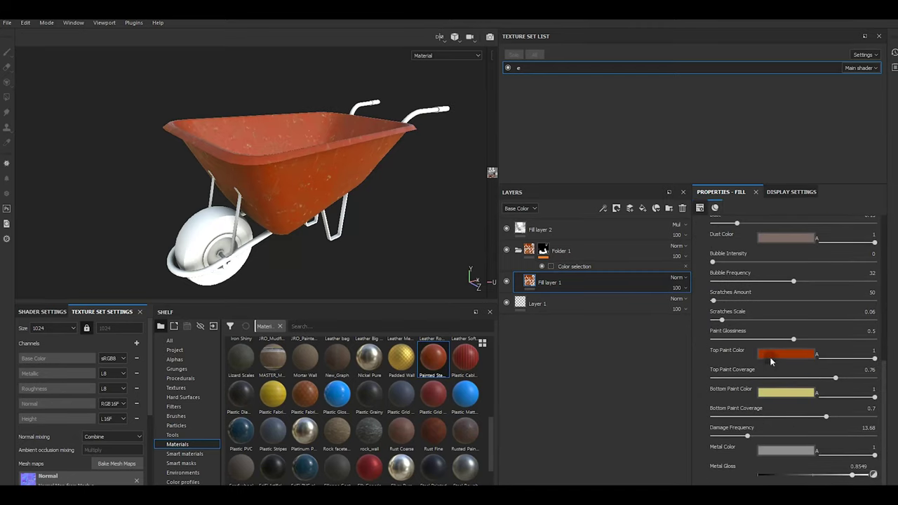
pyautogui.click(775, 355)
pyautogui.click(786, 429)
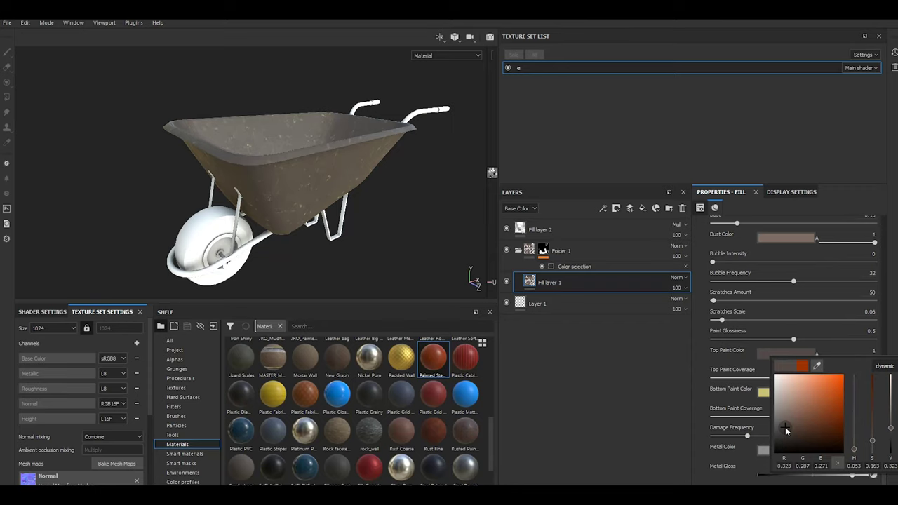
pyautogui.click(765, 393)
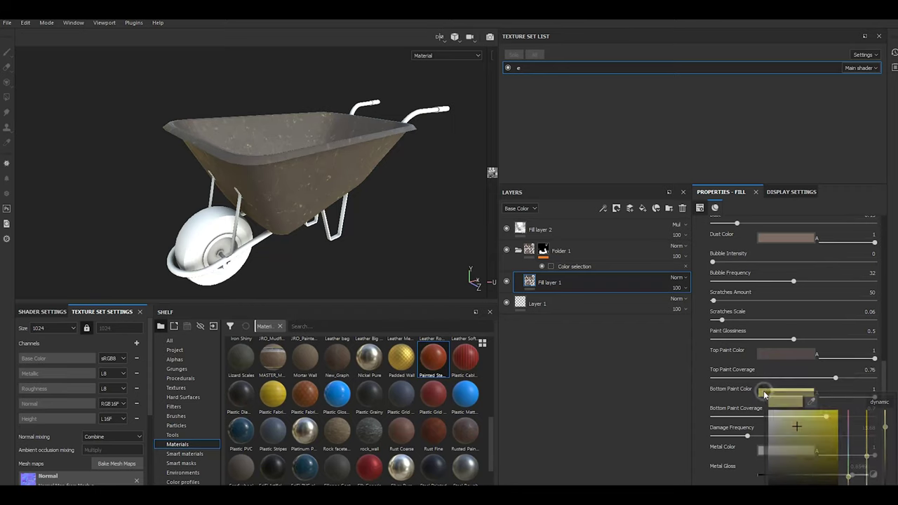
pyautogui.click(775, 469)
pyautogui.click(379, 265)
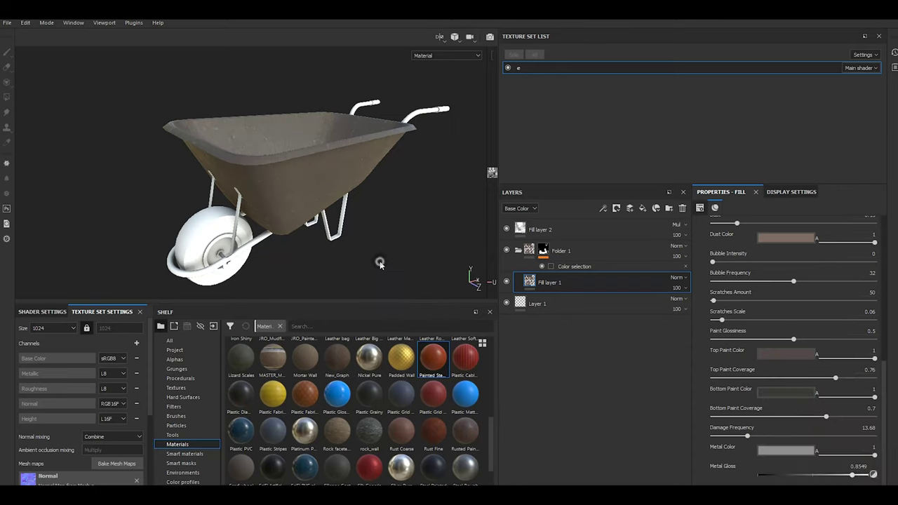
pyautogui.moveTo(379, 264)
pyautogui.keyDown('alt'); pyautogui.mouseDown()
pyautogui.moveTo(297, 223)
pyautogui.moveTo(312, 222)
pyautogui.mouseUp(); pyautogui.keyUp('alt')
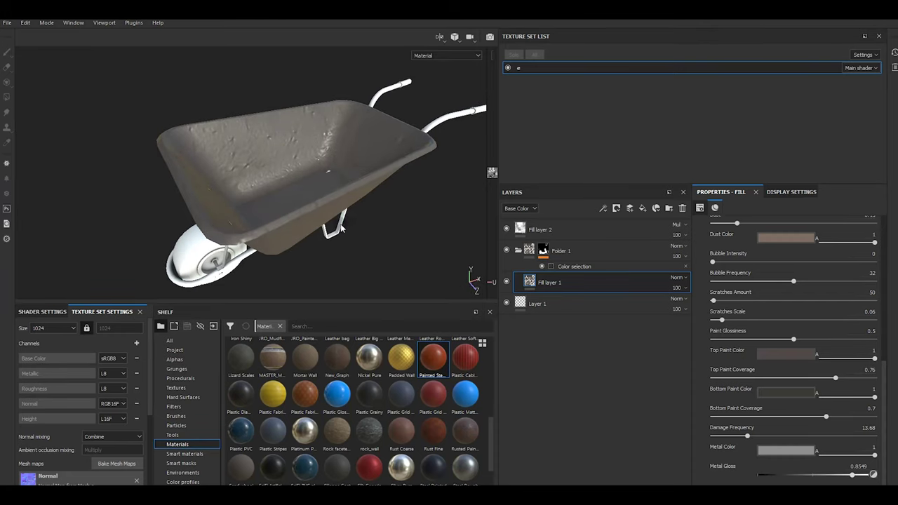
pyautogui.scroll(-3, 365, 227)
pyautogui.keyDown('alt'); pyautogui.moveTo(340, 226); pyautogui.dragTo(346, 219); pyautogui.keyUp('alt')
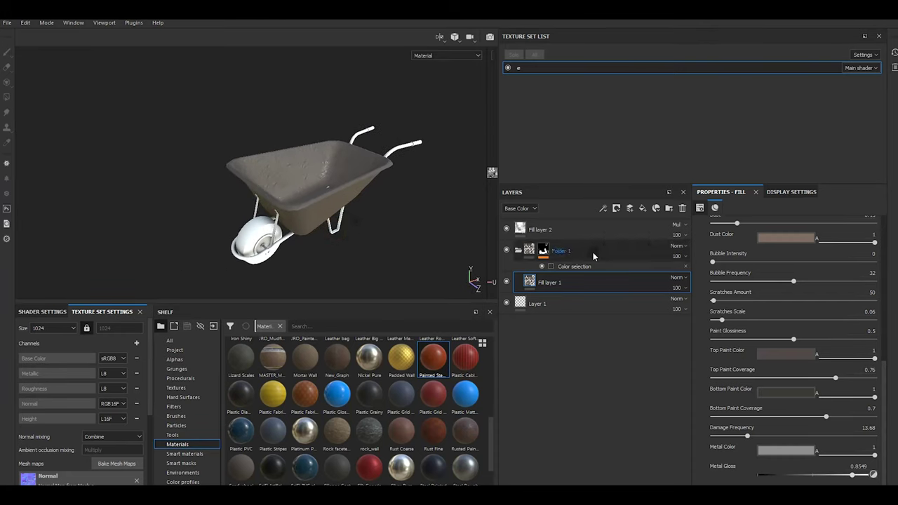
# Duplicate Folder 1 and rename the original to 'b'.
pyautogui.click(593, 252)
pyautogui.rightClick(593, 251)
pyautogui.click(614, 188)
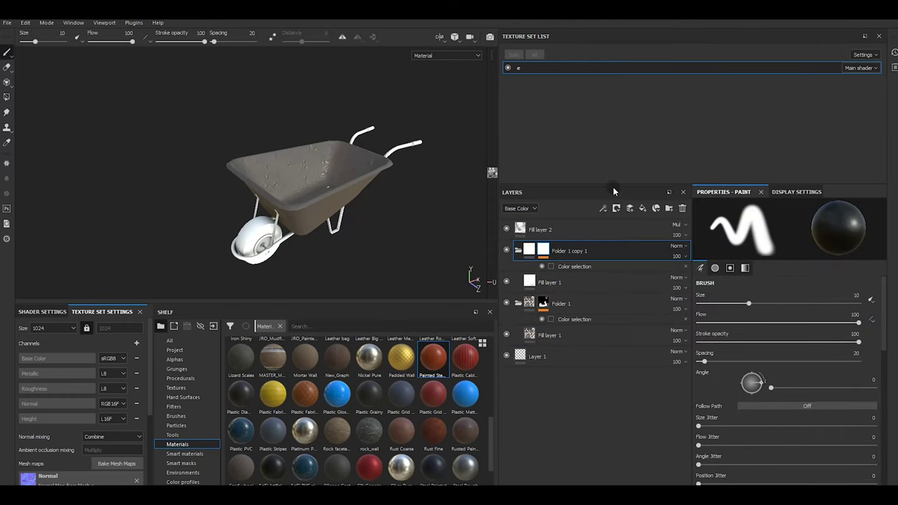
pyautogui.doubleClick(563, 304)
pyautogui.write('b')
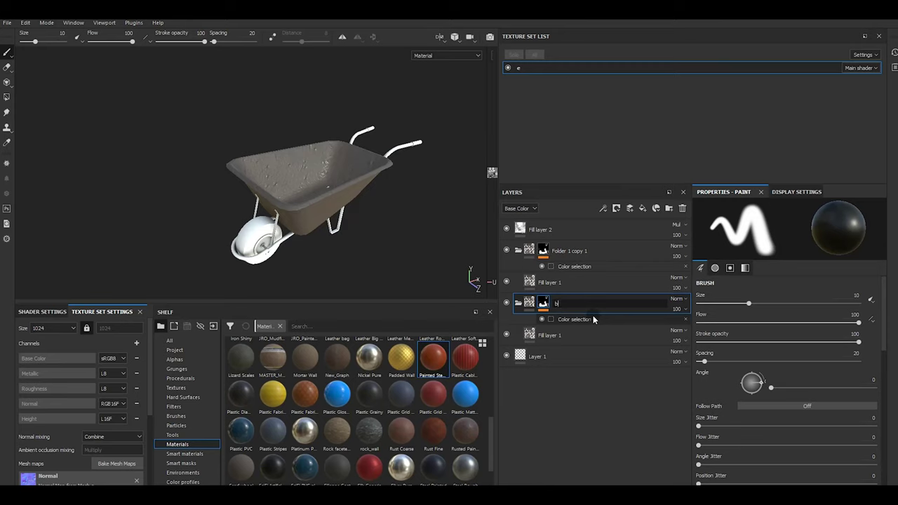
# Replace the cyan tray colour with the red frame colour in the copy's colour selection mask.
pyautogui.click(574, 266)
pyautogui.click(874, 316)
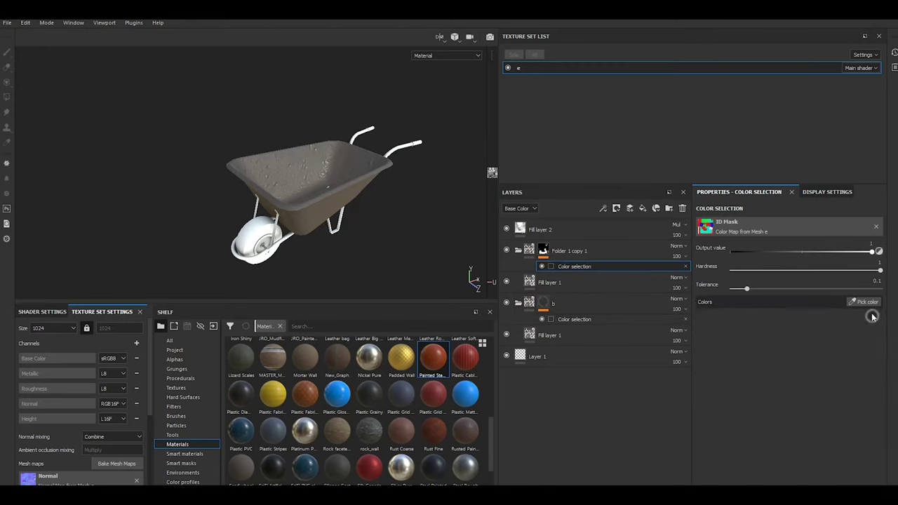
pyautogui.click(864, 302)
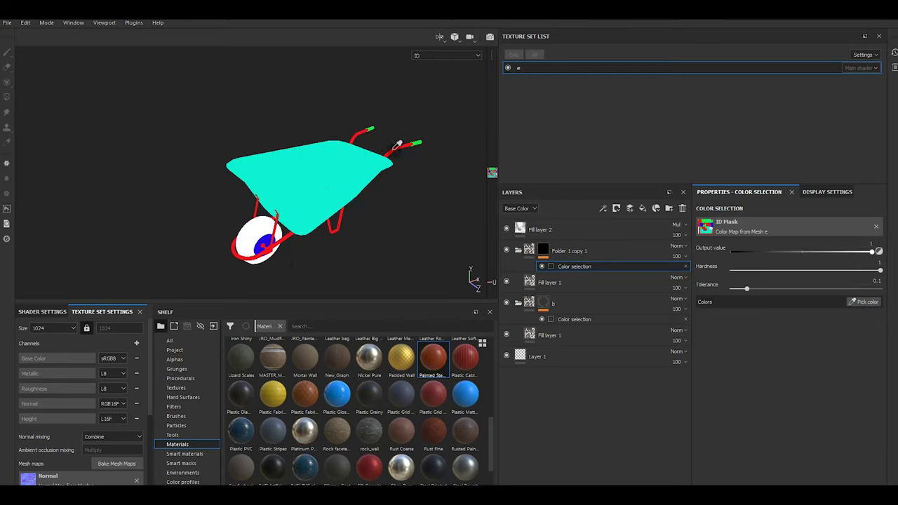
pyautogui.click(395, 148)
pyautogui.moveTo(300, 227)
pyautogui.keyDown('alt'); pyautogui.mouseDown()
pyautogui.moveTo(247, 197)
pyautogui.moveTo(269, 233)
pyautogui.moveTo(391, 178)
pyautogui.mouseUp(); pyautogui.keyUp('alt')
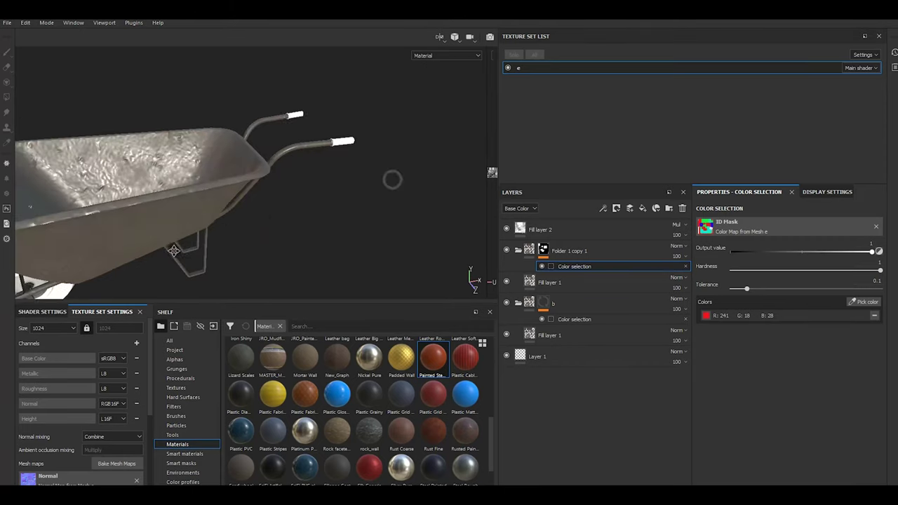
pyautogui.moveTo(279, 203)
pyautogui.keyDown('alt'); pyautogui.mouseDown()
pyautogui.moveTo(270, 224)
pyautogui.moveTo(308, 186)
pyautogui.moveTo(353, 191)
pyautogui.moveTo(344, 192)
pyautogui.moveTo(330, 170)
pyautogui.moveTo(343, 163)
pyautogui.moveTo(319, 207)
pyautogui.moveTo(331, 210)
pyautogui.moveTo(313, 256)
pyautogui.moveTo(341, 190)
pyautogui.moveTo(311, 181)
pyautogui.moveTo(308, 164)
pyautogui.mouseUp(); pyautogui.keyUp('alt')
pyautogui.scroll(-3, 342, 162)
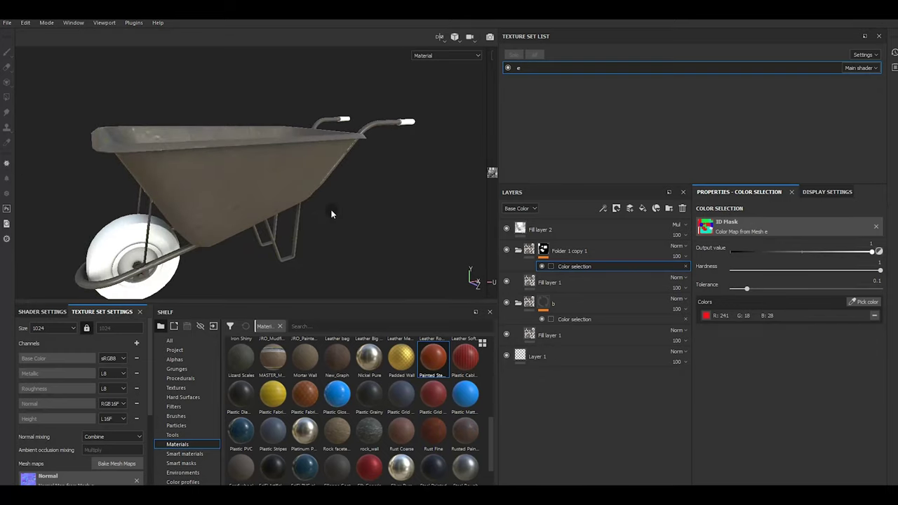
pyautogui.scroll(-2, 331, 211)
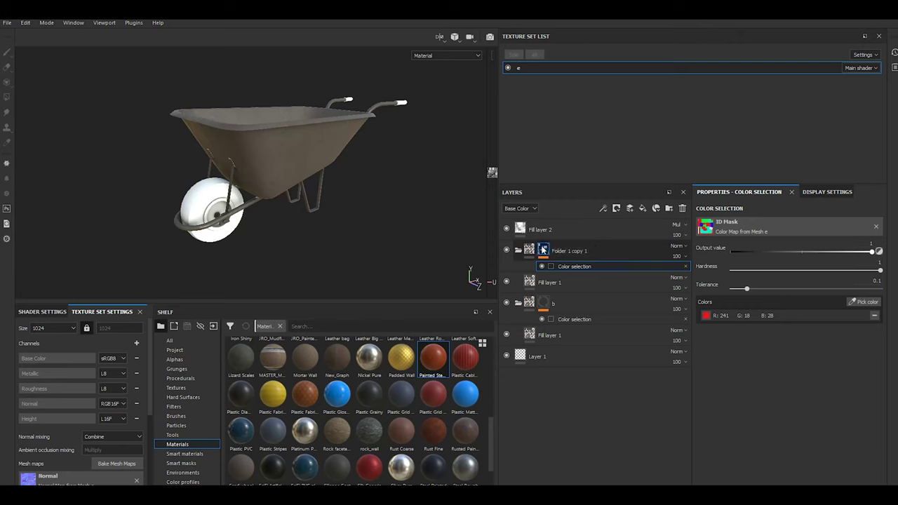
# Add a Blur filter to Folder 1 copy 1's colour selection mask.
pyautogui.click(589, 252)
pyautogui.keyDown('alt'); pyautogui.moveTo(275, 211); pyautogui.dragTo(239, 186); pyautogui.keyUp('alt')
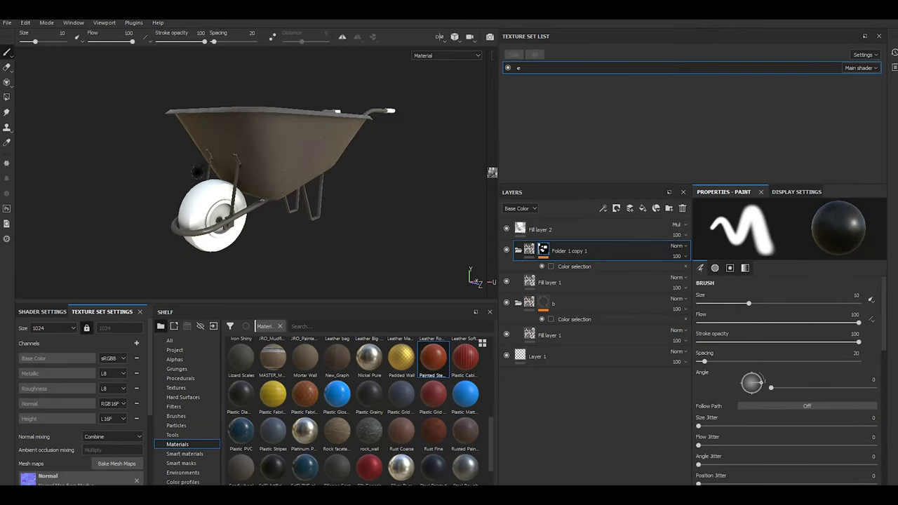
pyautogui.scroll(3, 224, 176)
pyautogui.scroll(5, 210, 166)
pyautogui.scroll(2, 210, 165)
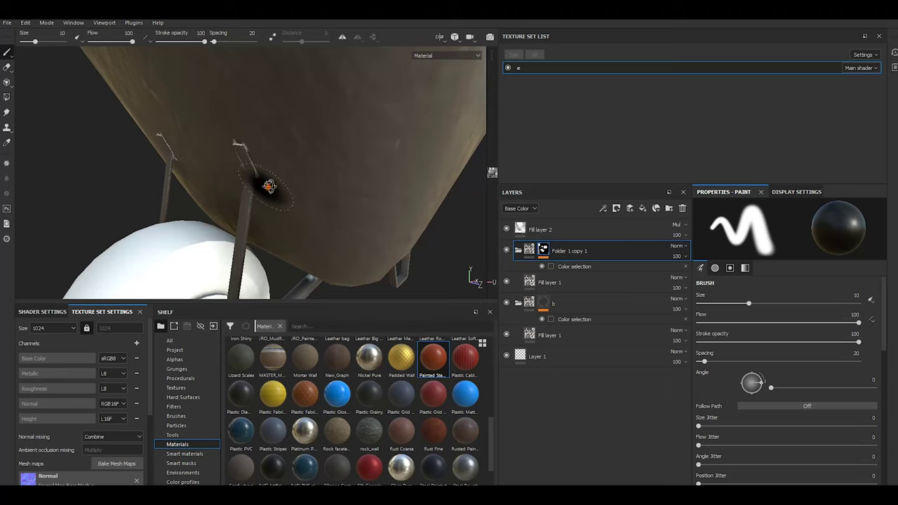
pyautogui.scroll(2, 259, 161)
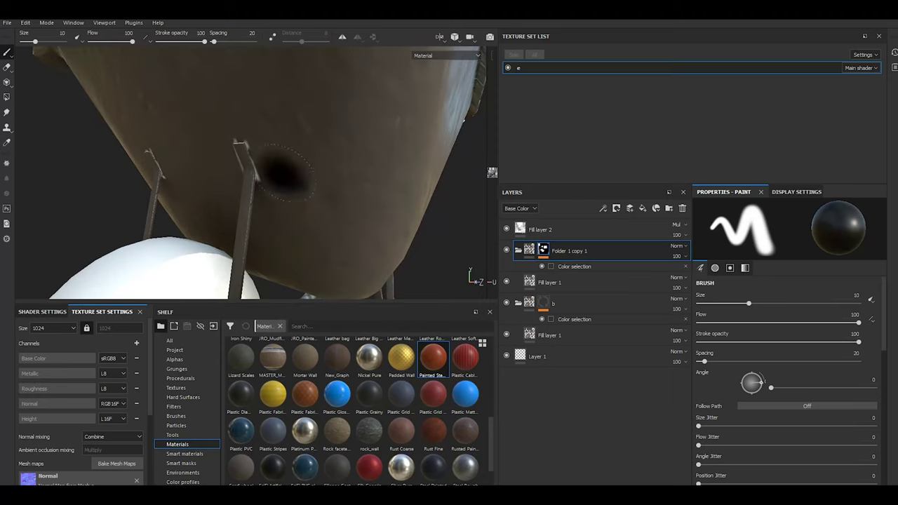
pyautogui.click(603, 209)
pyautogui.click(626, 263)
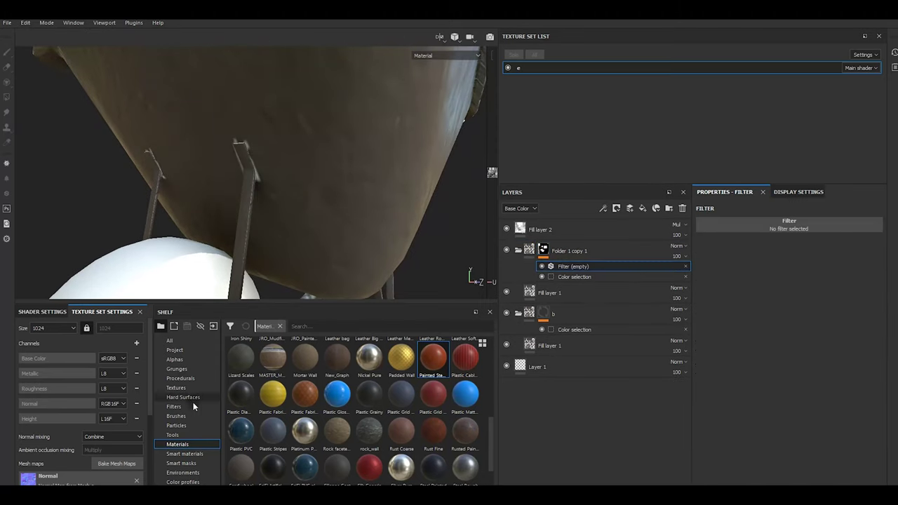
pyautogui.click(174, 407)
pyautogui.moveTo(305, 354); pyautogui.dragTo(751, 217)
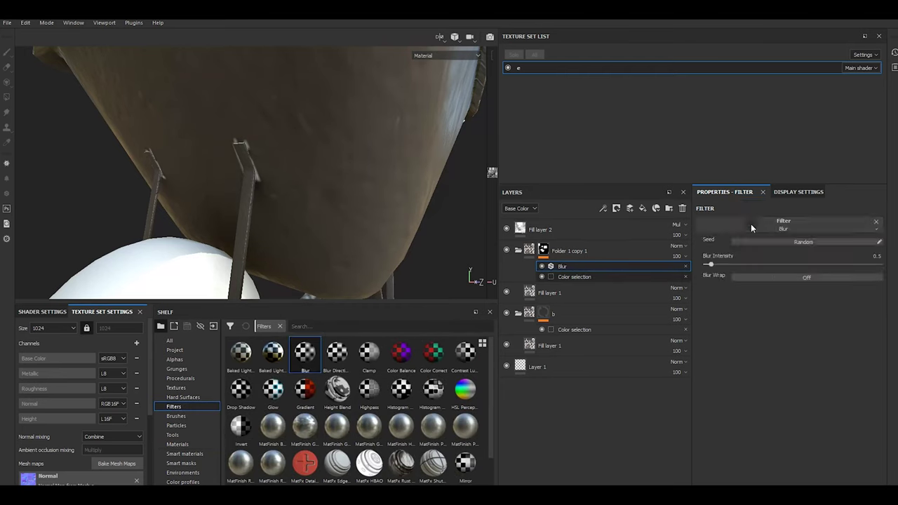
# Add a Levels adjustment to the mask with white point 0.489 and black point 0.078.
pyautogui.click(603, 208)
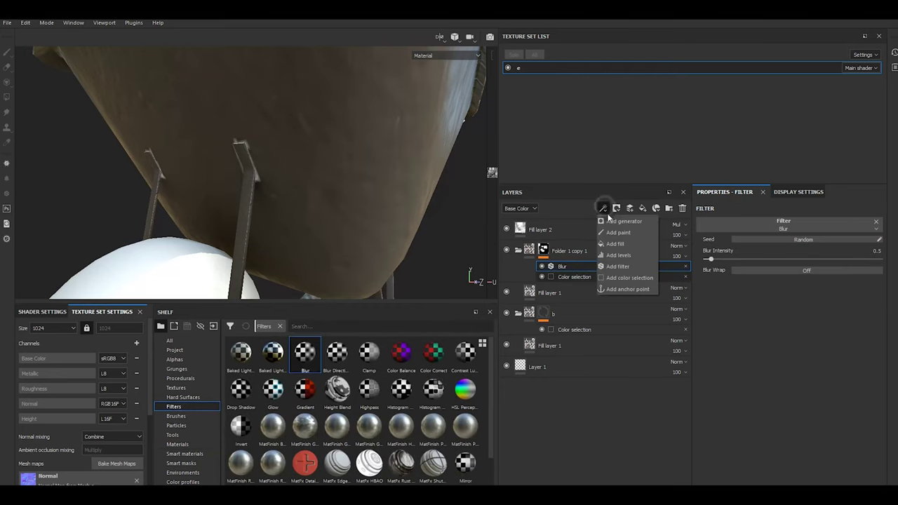
pyautogui.click(617, 254)
pyautogui.moveTo(877, 232); pyautogui.dragTo(786, 233)
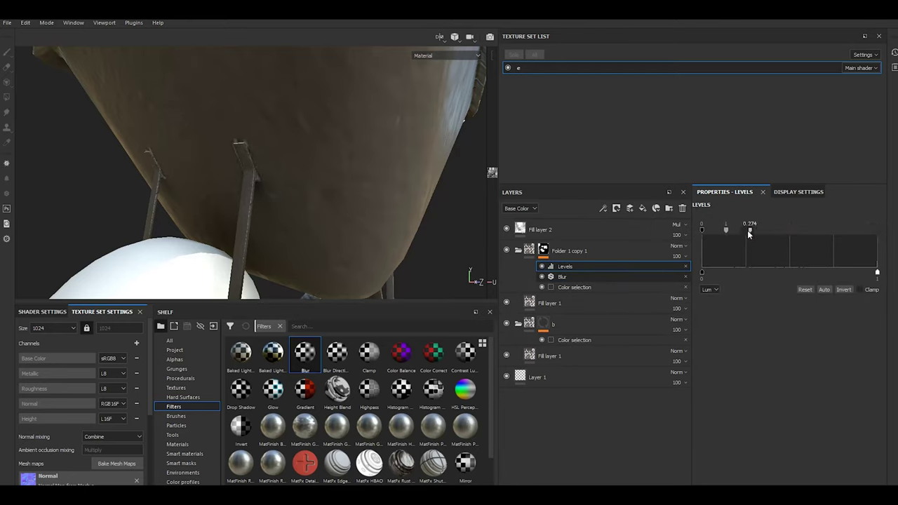
pyautogui.moveTo(706, 228); pyautogui.dragTo(715, 230)
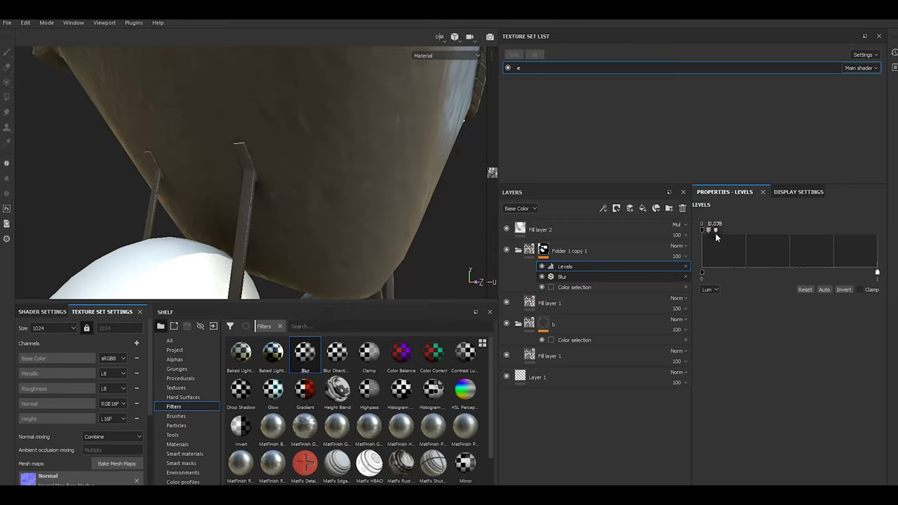
# Add and then remove paint effects on Folder 1 copy 1 and folder b.
pyautogui.click(603, 208)
pyautogui.click(630, 232)
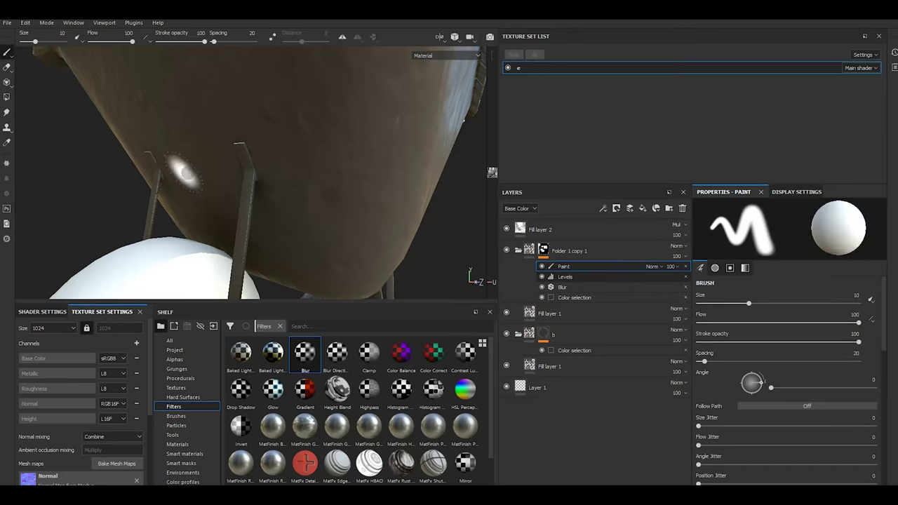
pyautogui.click(686, 266)
pyautogui.click(573, 321)
pyautogui.click(605, 211)
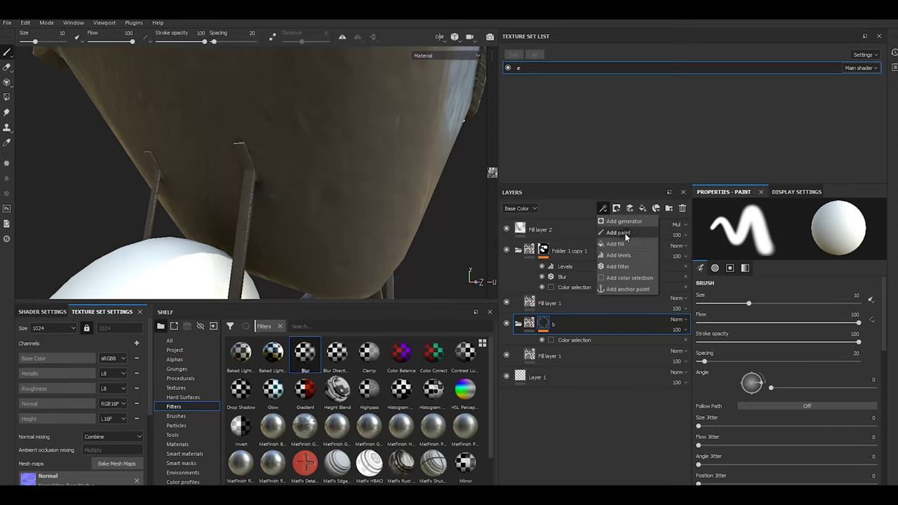
pyautogui.click(626, 237)
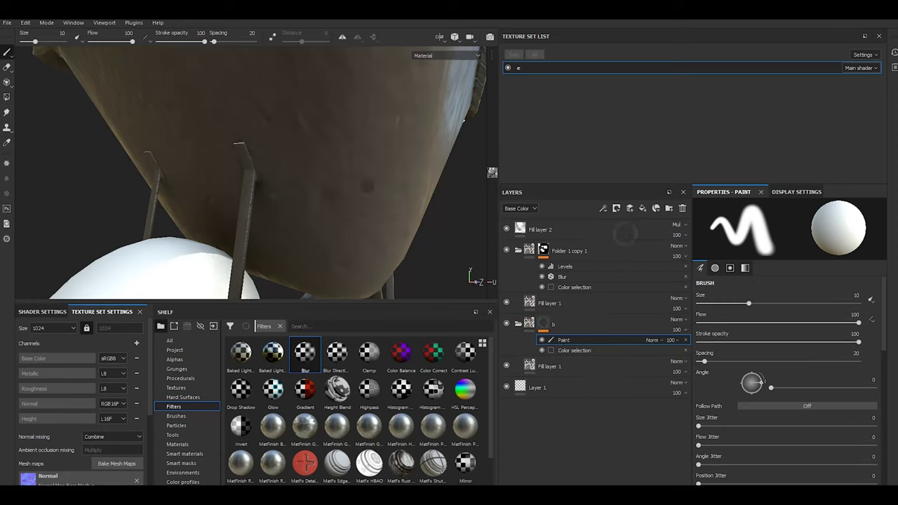
pyautogui.click(685, 341)
# Add a Paint effect on top of Folder 1 copy 1's mask.
pyautogui.keyDown('alt'); pyautogui.moveTo(253, 241); pyautogui.dragTo(293, 260); pyautogui.keyUp('alt')
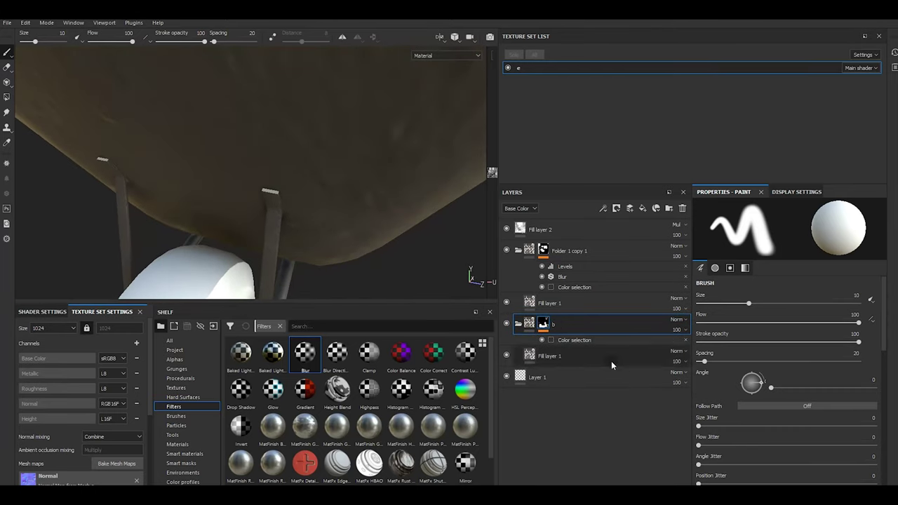
pyautogui.click(552, 258)
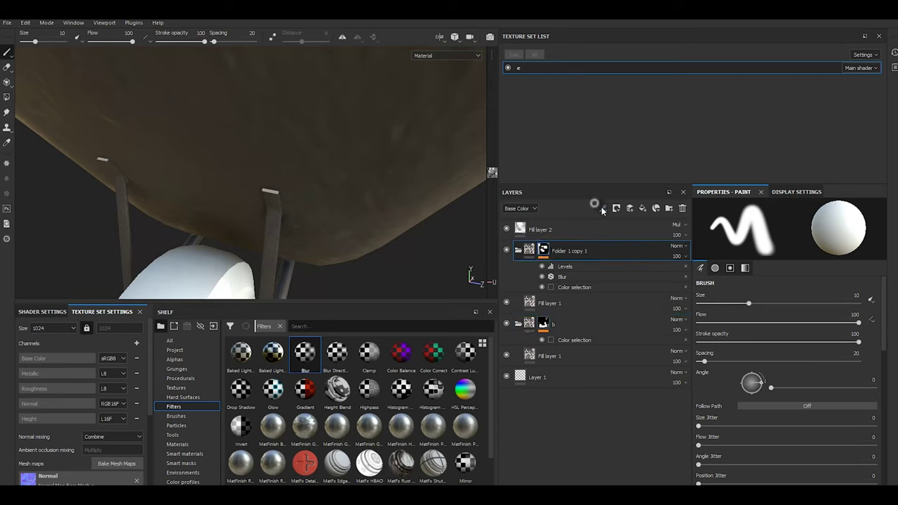
pyautogui.click(602, 209)
pyautogui.click(618, 232)
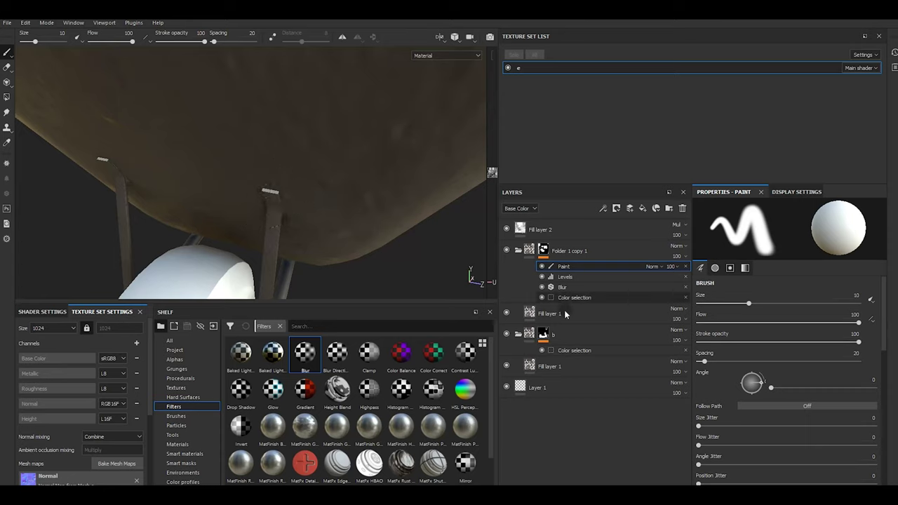
pyautogui.click(667, 315)
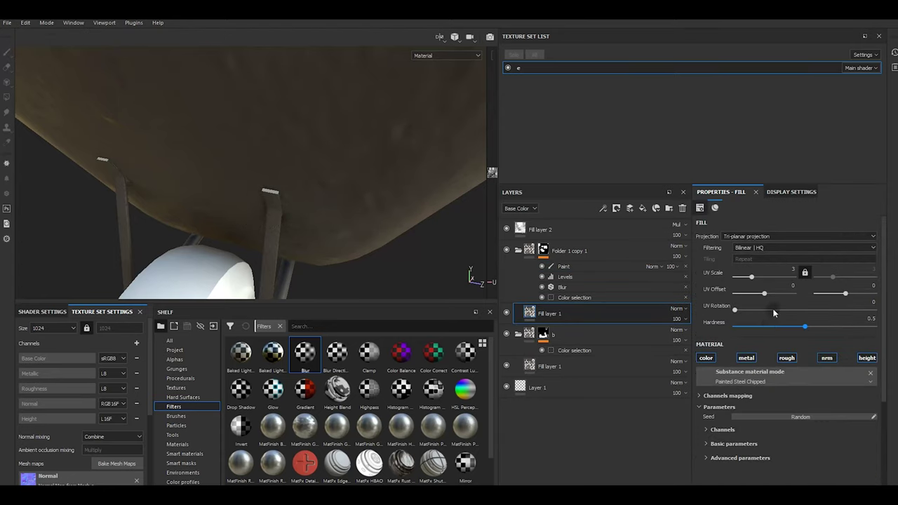
# Switch the Fill layer 1 above folder b from tri-planar to UV projection.
pyautogui.click(772, 236)
pyautogui.click(738, 245)
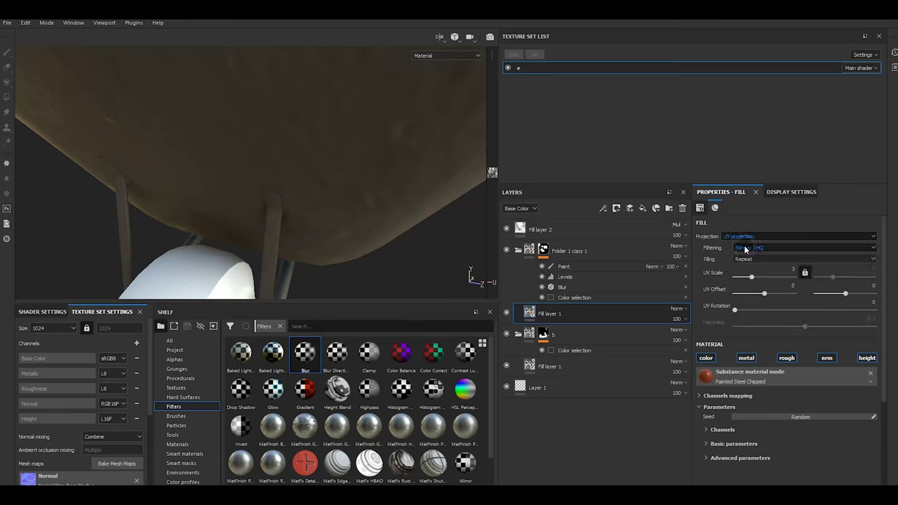
pyautogui.moveTo(100, 147)
pyautogui.keyDown('alt'); pyautogui.mouseDown()
pyautogui.moveTo(134, 157)
pyautogui.moveTo(224, 229)
pyautogui.moveTo(177, 226)
pyautogui.moveTo(237, 224)
pyautogui.moveTo(241, 248)
pyautogui.moveTo(244, 237)
pyautogui.moveTo(277, 234)
pyautogui.moveTo(290, 265)
pyautogui.moveTo(291, 248)
pyautogui.moveTo(246, 203)
pyautogui.moveTo(284, 228)
pyautogui.moveTo(298, 251)
pyautogui.moveTo(287, 225)
pyautogui.moveTo(257, 235)
pyautogui.moveTo(287, 246)
pyautogui.mouseUp(); pyautogui.keyUp('alt')
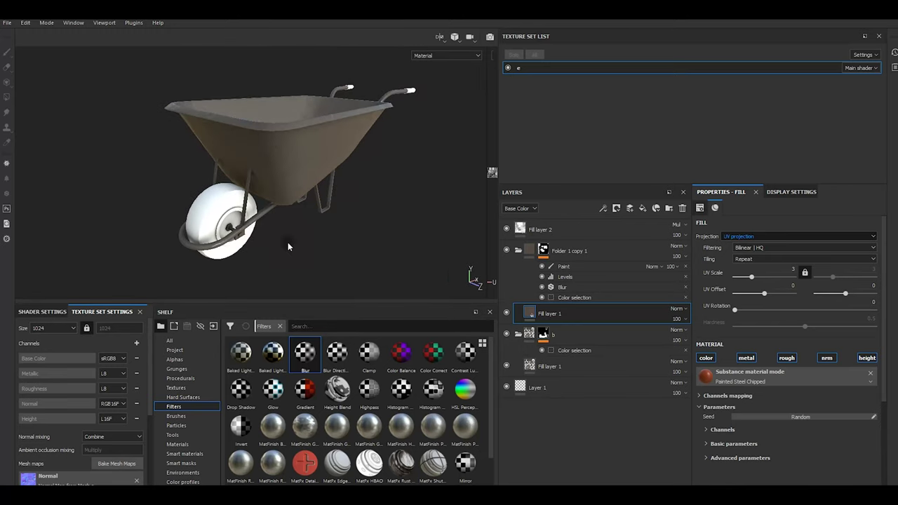
pyautogui.click(564, 267)
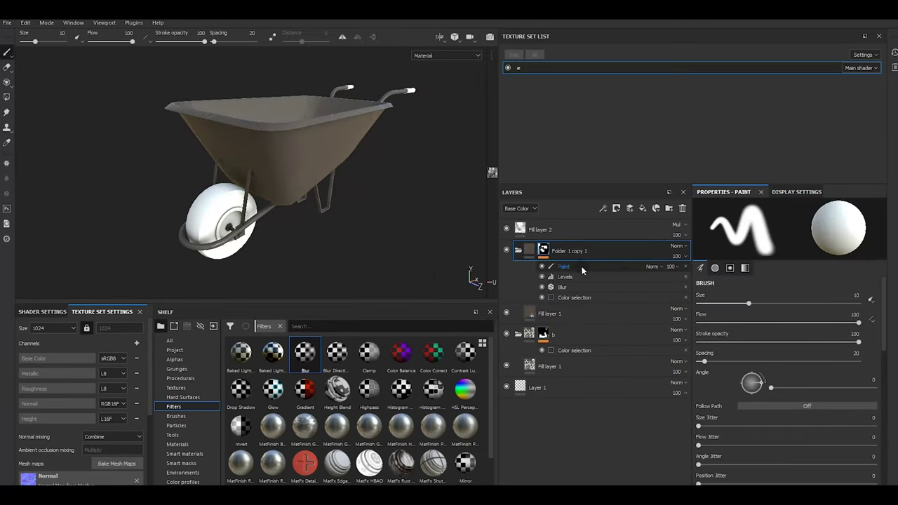
# Remove the paint effect and duplicate Folder 1 copy 1 into Folder 1 copy 2.
pyautogui.click(686, 267)
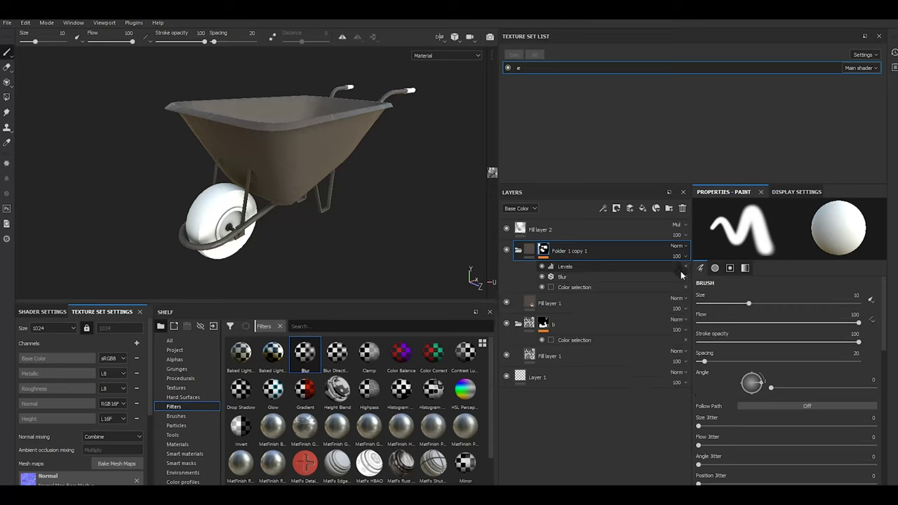
pyautogui.rightClick(588, 251)
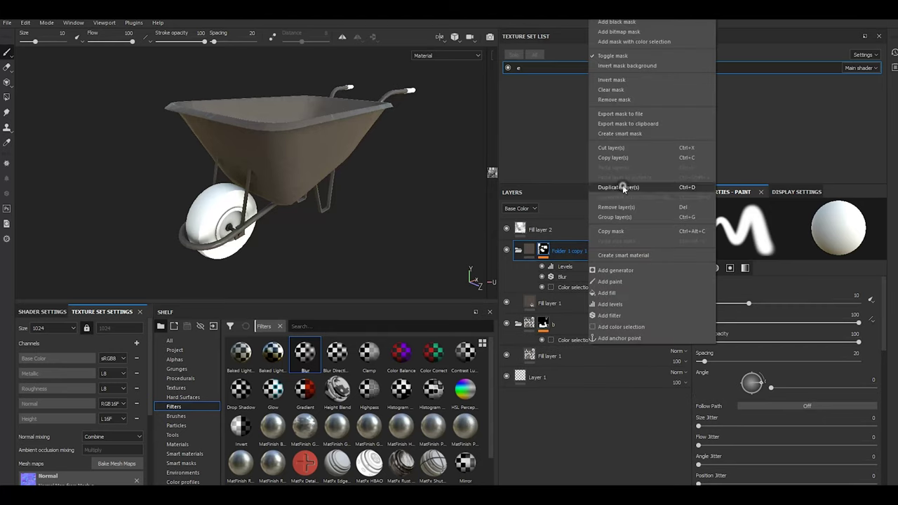
pyautogui.click(623, 187)
pyautogui.doubleClick(577, 325)
pyautogui.write('s')
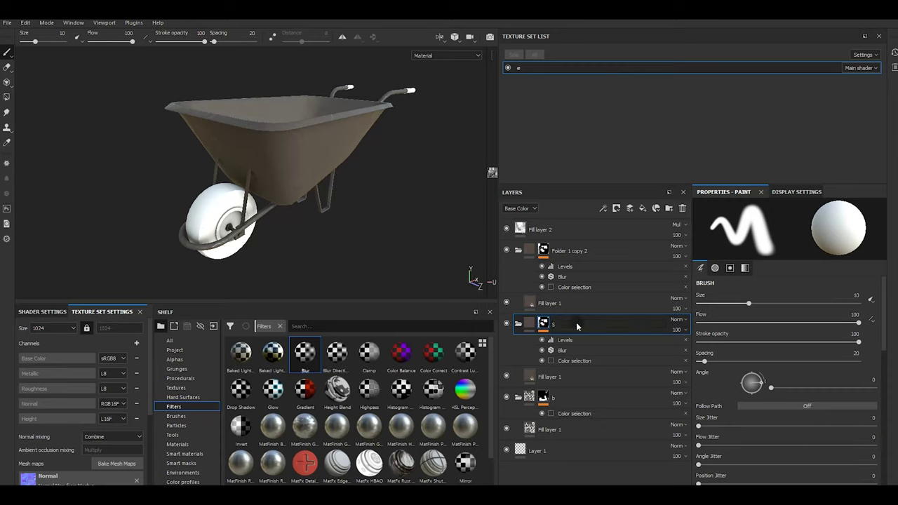
# Replace the red frame colour with the white wheel colour (255, 255, 255) in the new copy's mask.
pyautogui.click(563, 289)
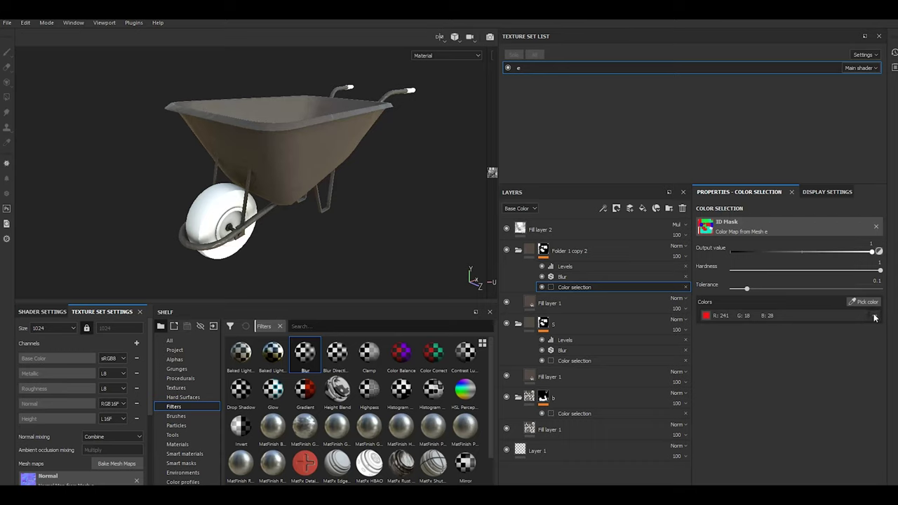
pyautogui.click(873, 316)
pyautogui.click(861, 304)
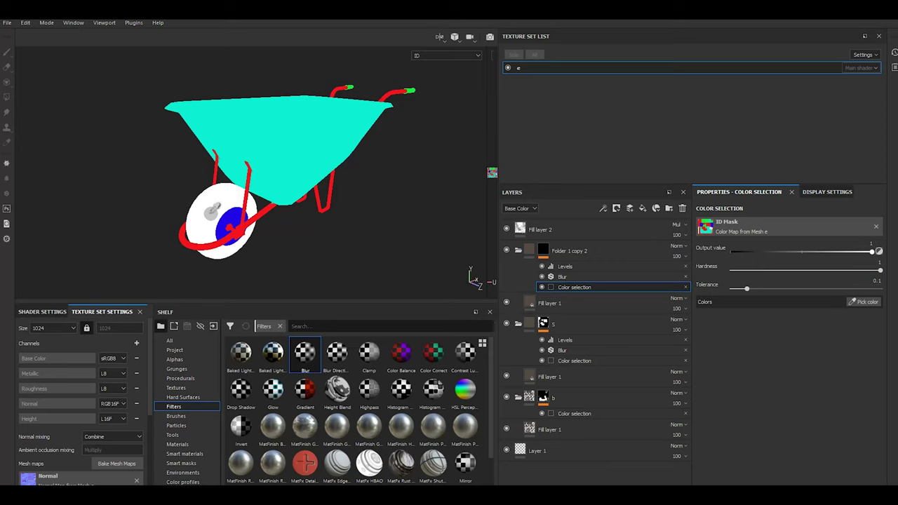
pyautogui.click(212, 218)
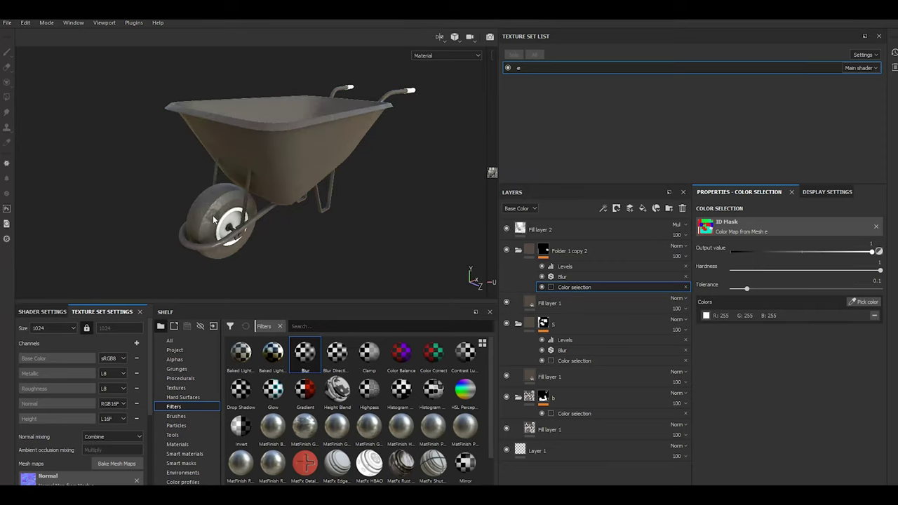
pyautogui.moveTo(278, 246)
pyautogui.keyDown('alt'); pyautogui.mouseDown()
pyautogui.moveTo(269, 265)
pyautogui.moveTo(246, 226)
pyautogui.mouseUp(); pyautogui.keyUp('alt')
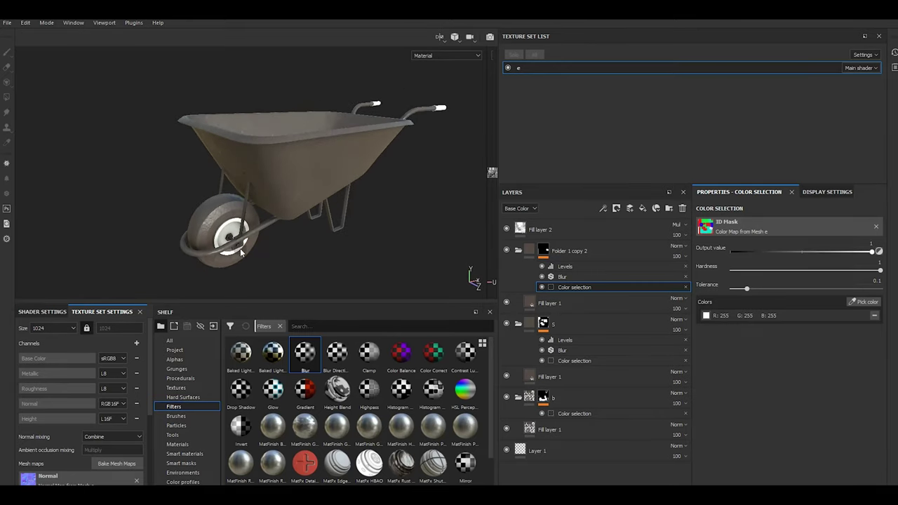
pyautogui.moveTo(280, 250)
pyautogui.keyDown('alt'); pyautogui.mouseDown()
pyautogui.moveTo(300, 255)
pyautogui.moveTo(282, 261)
pyautogui.mouseUp(); pyautogui.keyUp('alt')
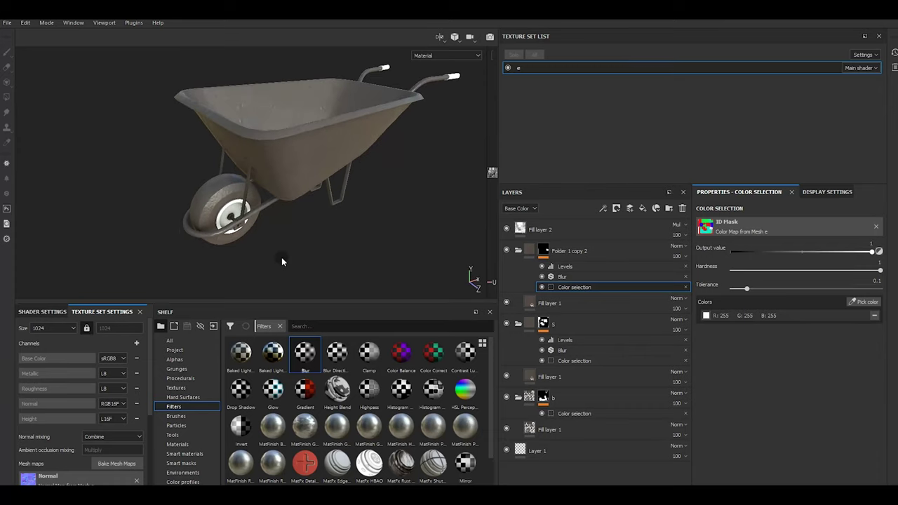
pyautogui.keyDown('alt'); pyautogui.moveTo(225, 234); pyautogui.dragTo(225, 240); pyautogui.keyUp('alt')
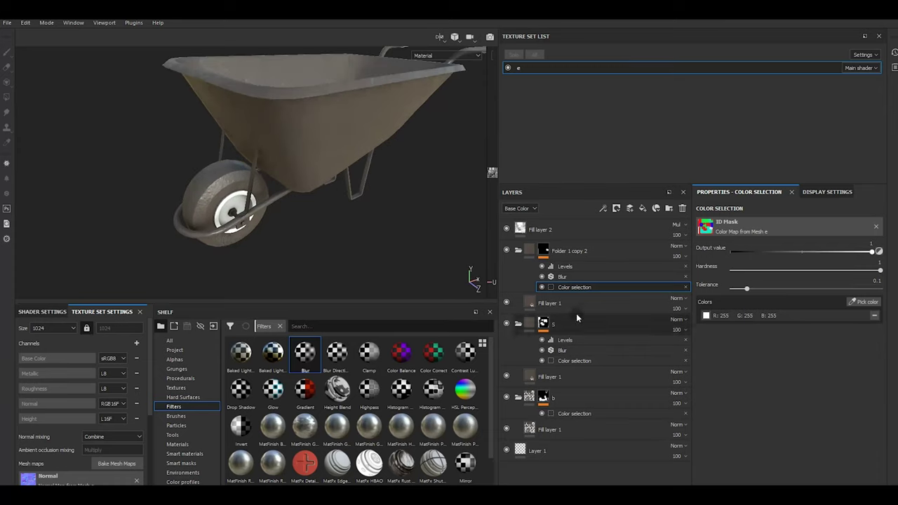
# Apply Artificial Leather to Fill layer 1, disable metallic and lighten the base colour.
pyautogui.click(184, 444)
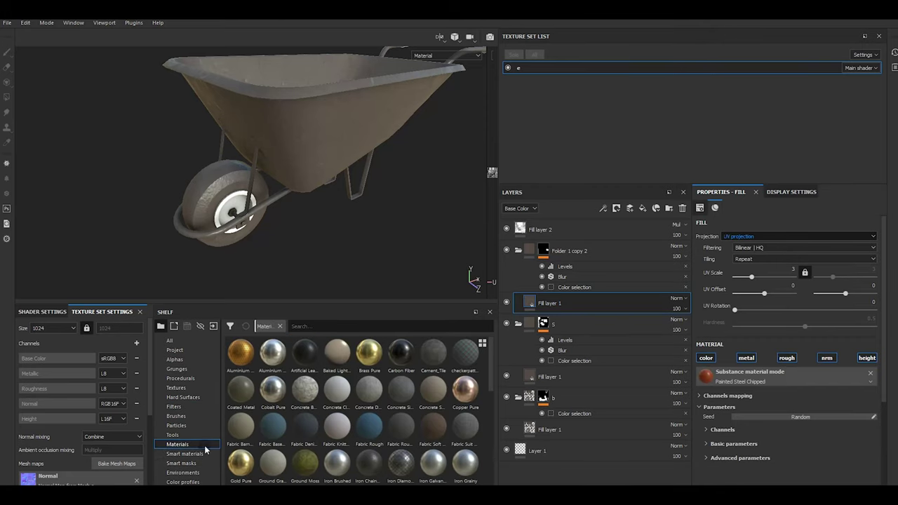
pyautogui.click(311, 363)
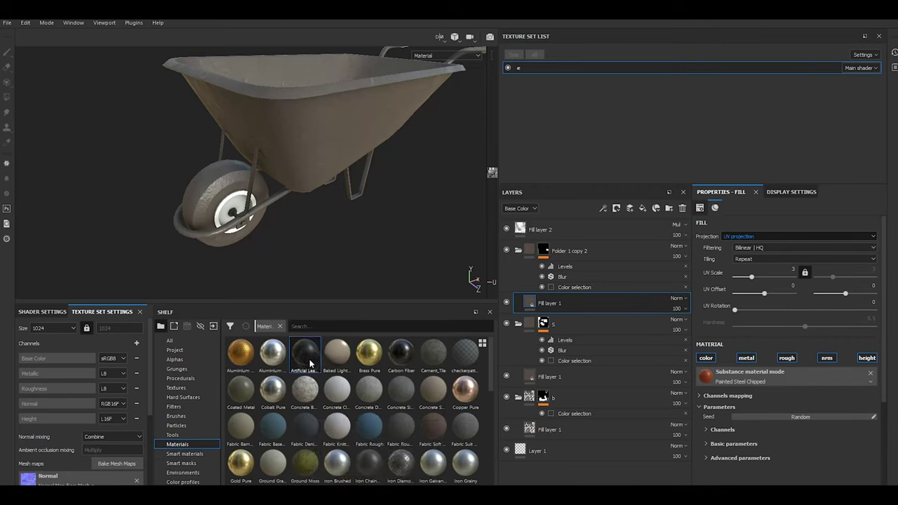
pyautogui.moveTo(311, 363); pyautogui.dragTo(782, 379)
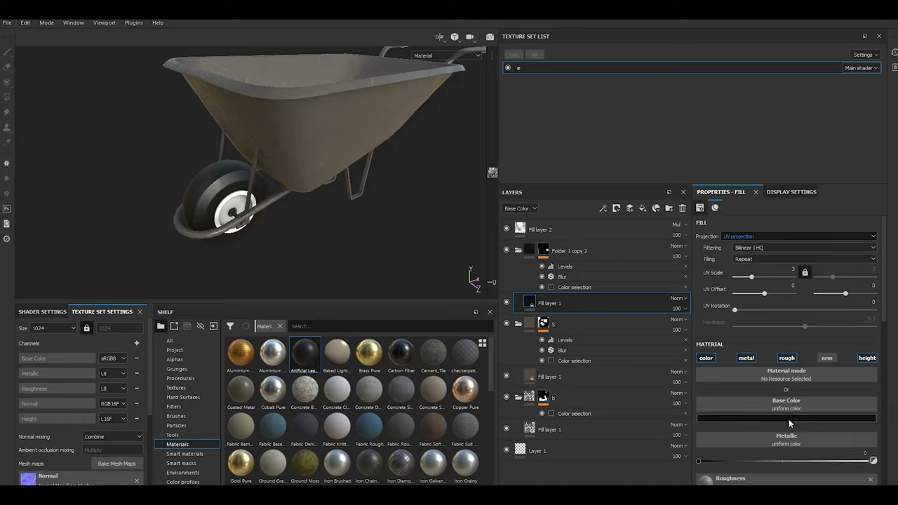
pyautogui.click(746, 358)
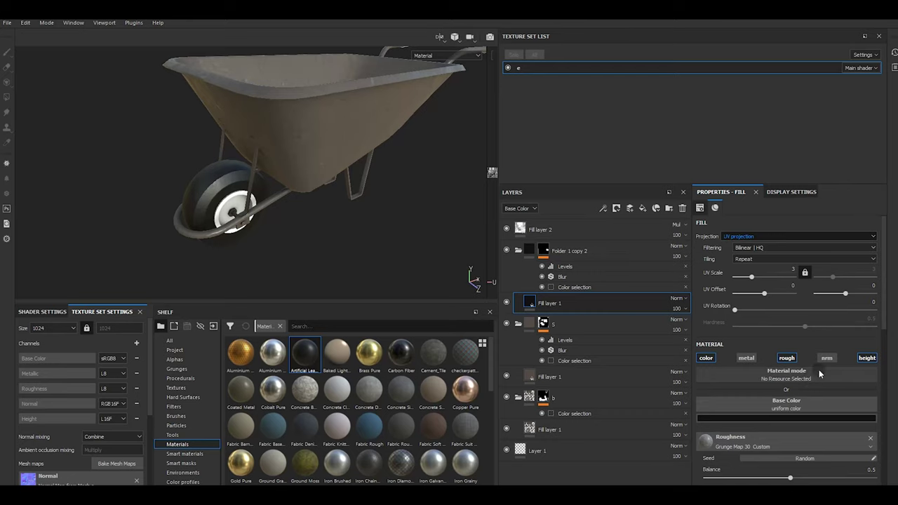
pyautogui.click(763, 419)
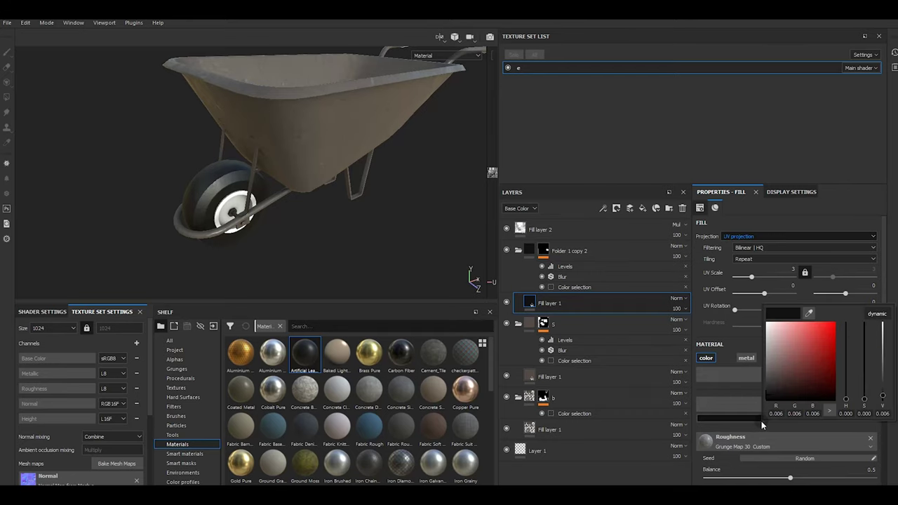
pyautogui.click(769, 382)
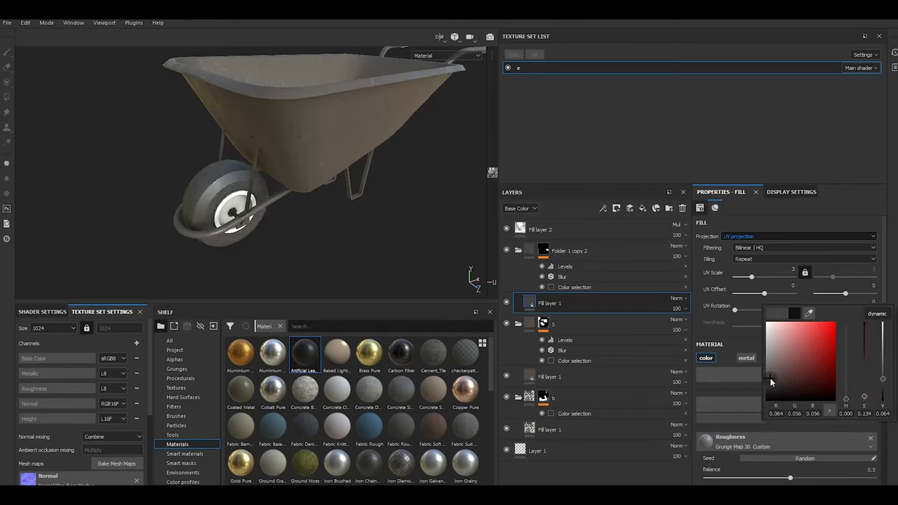
pyautogui.moveTo(360, 280)
pyautogui.keyDown('alt'); pyautogui.mouseDown()
pyautogui.moveTo(446, 267)
pyautogui.moveTo(353, 272)
pyautogui.mouseUp(); pyautogui.keyUp('alt')
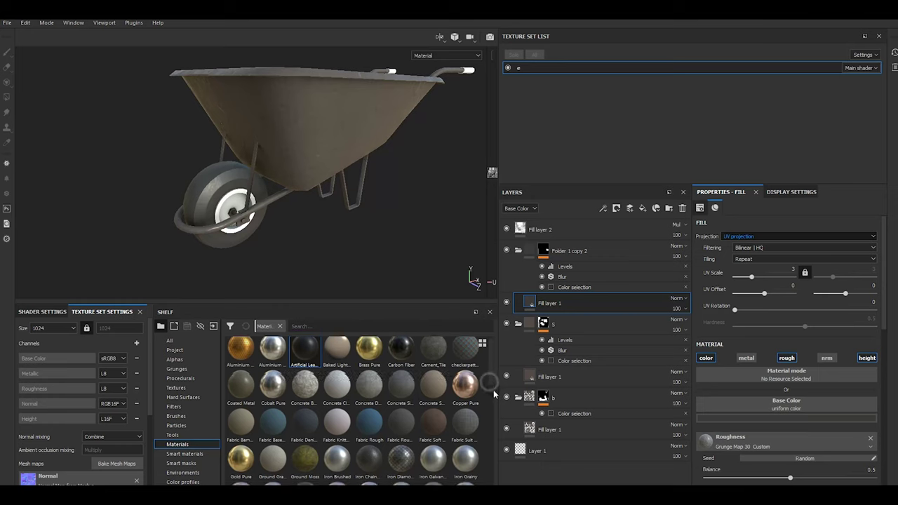
pyautogui.moveTo(494, 390); pyautogui.dragTo(493, 404)
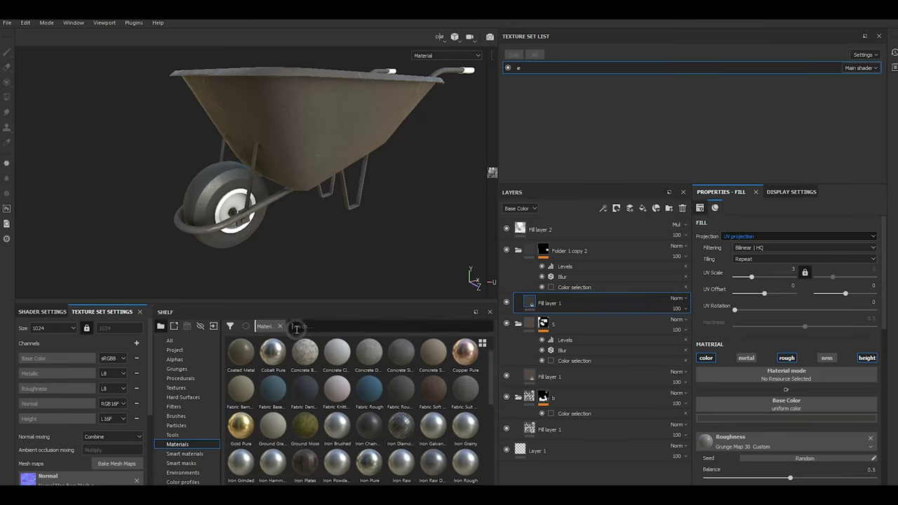
# Search the materials for 'leath' and apply Leather bag to Fill layer 1.
pyautogui.click(296, 327)
pyautogui.write('lea')
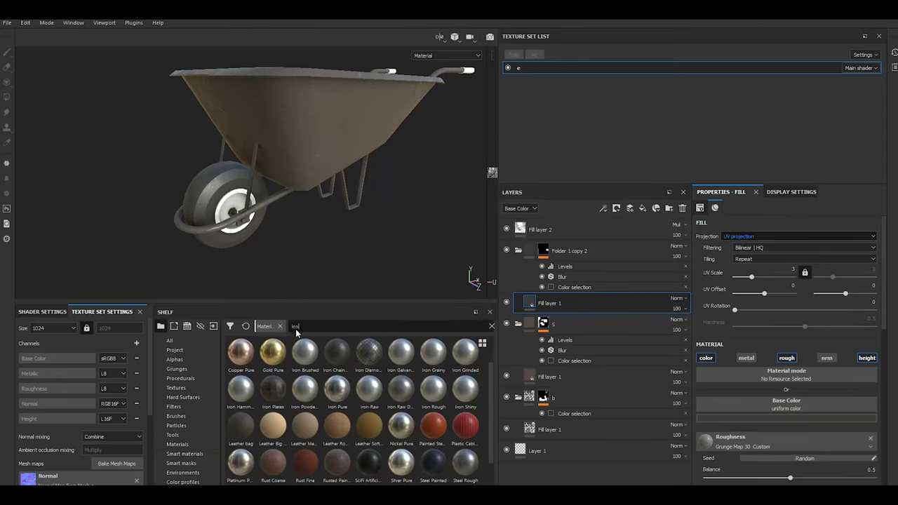
pyautogui.write('th')
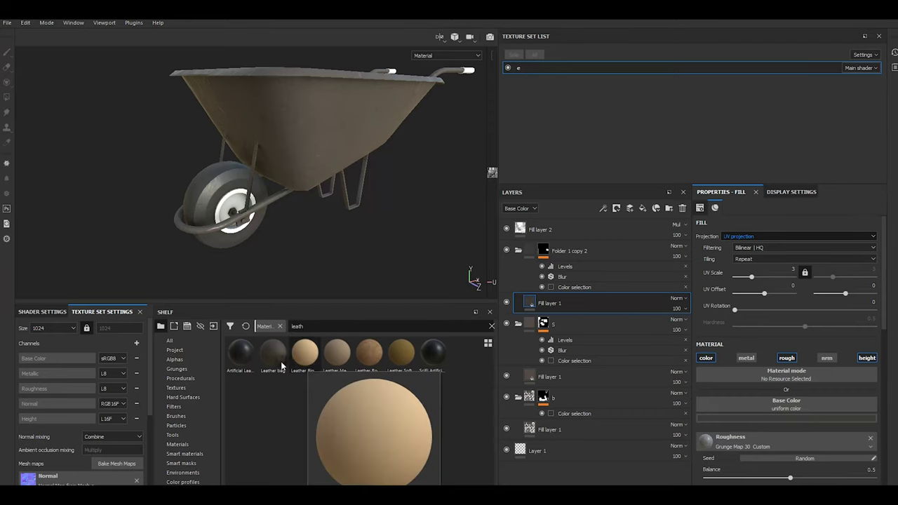
pyautogui.click(274, 353)
pyautogui.scroll(3, 262, 277)
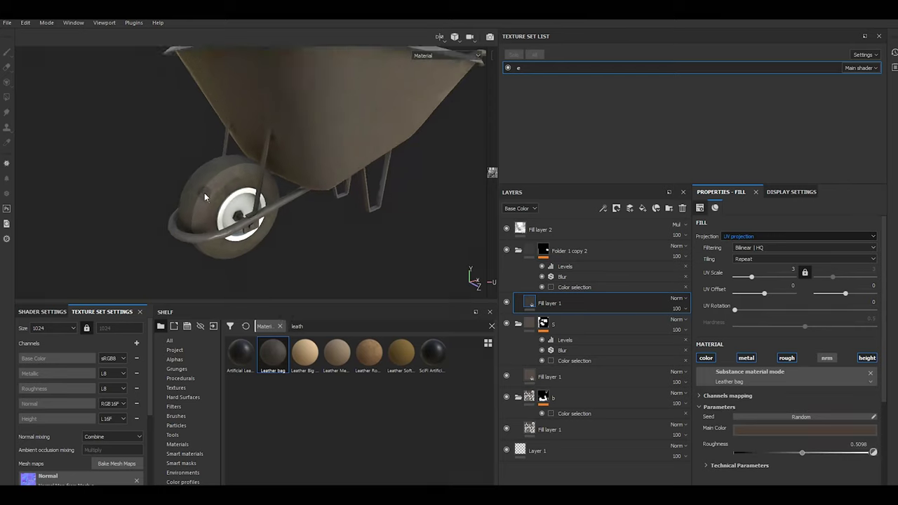
pyautogui.moveTo(262, 278)
pyautogui.keyDown('alt'); pyautogui.mouseDown()
pyautogui.moveTo(277, 227)
pyautogui.moveTo(193, 242)
pyautogui.moveTo(205, 262)
pyautogui.moveTo(210, 231)
pyautogui.mouseUp(); pyautogui.keyUp('alt')
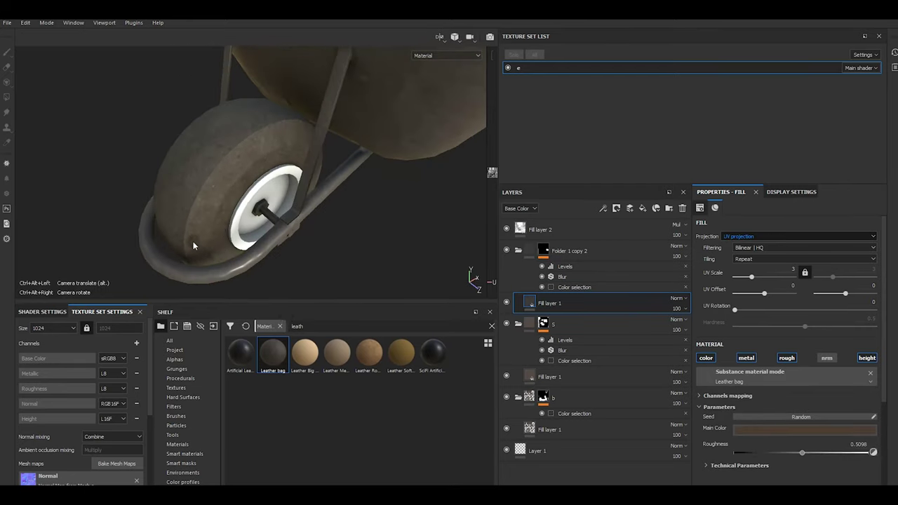
pyautogui.scroll(-3, 186, 248)
pyautogui.scroll(-5, 186, 247)
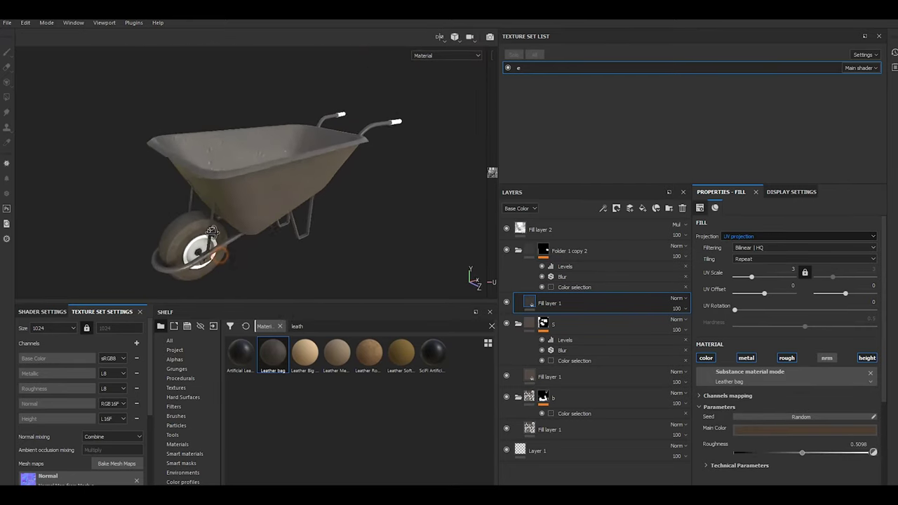
# Set the Leather bag main colour to a desaturated grey.
pyautogui.click(744, 429)
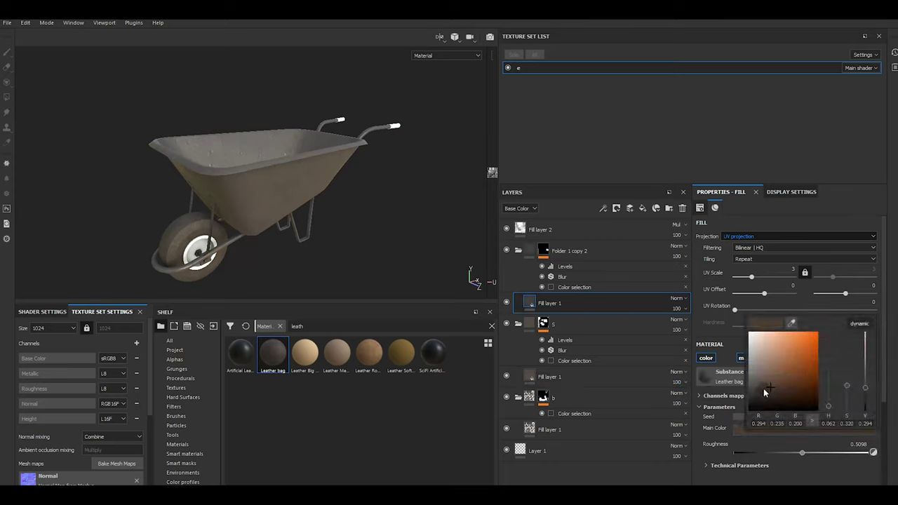
pyautogui.moveTo(755, 395); pyautogui.dragTo(749, 395)
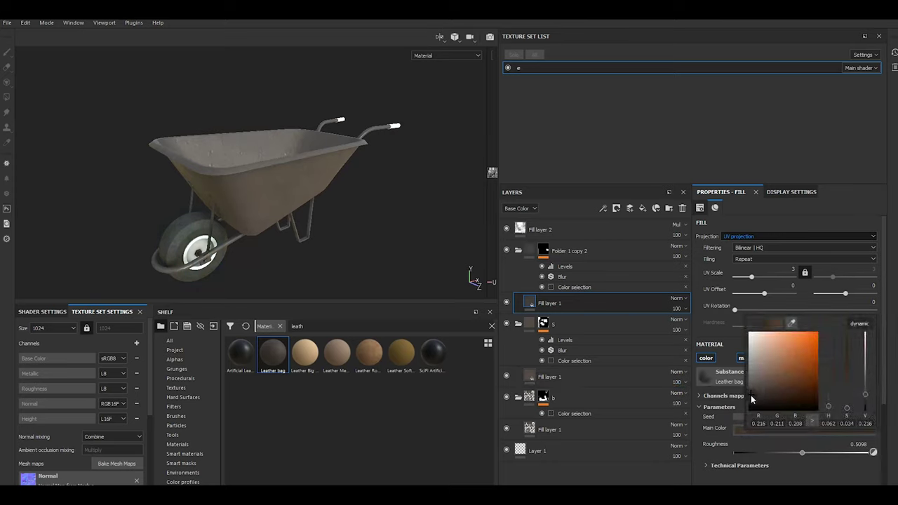
pyautogui.click(436, 283)
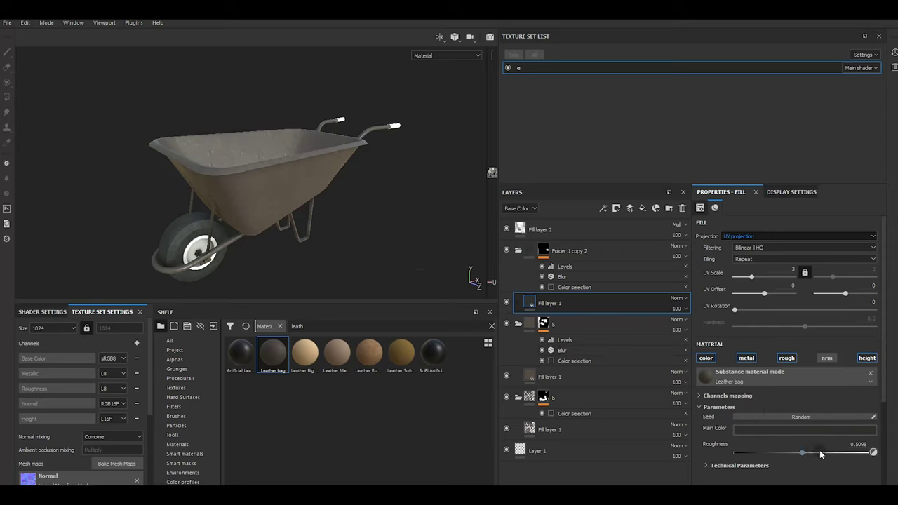
pyautogui.click(778, 432)
pyautogui.click(776, 386)
pyautogui.moveTo(776, 388); pyautogui.dragTo(776, 393)
pyautogui.click(368, 277)
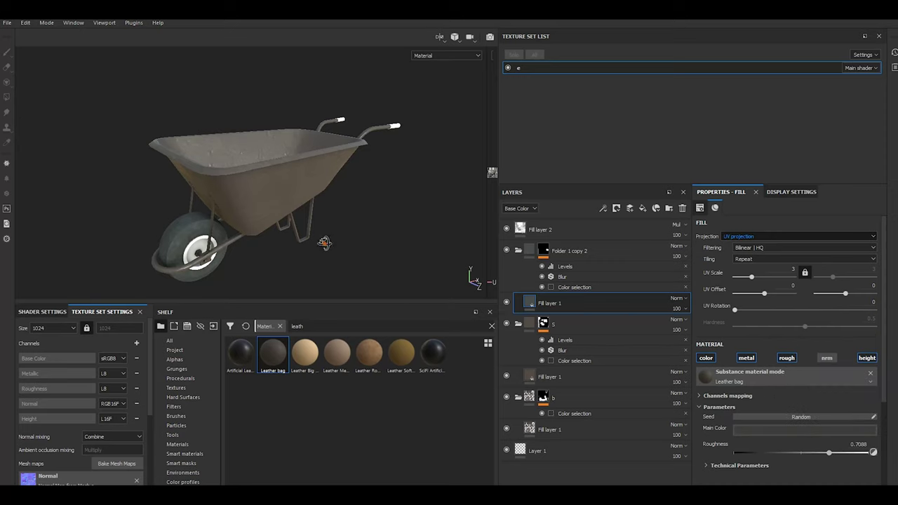
pyautogui.keyDown('alt'); pyautogui.moveTo(327, 245); pyautogui.dragTo(337, 257); pyautogui.keyUp('alt')
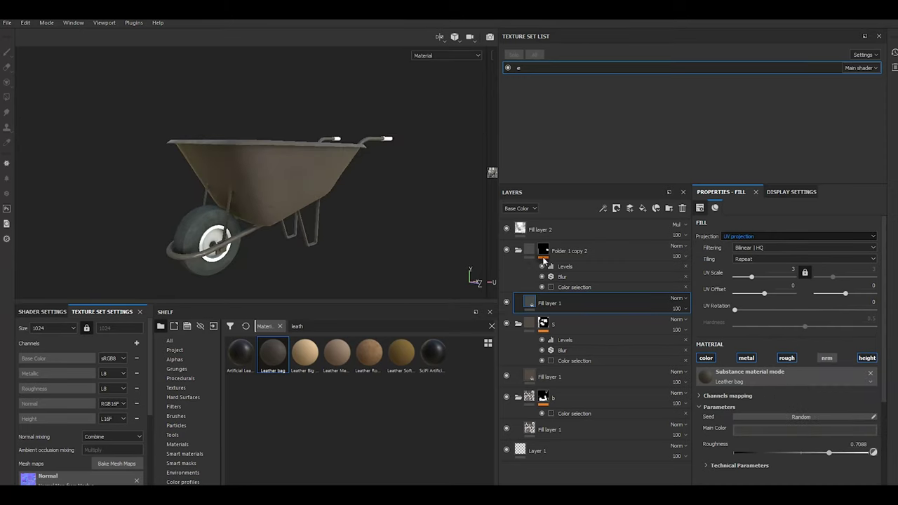
# Rename Folder 1 copy 2 to 'T' and move Fill layer 1 within the layer folders.
pyautogui.click(596, 253)
pyautogui.doubleClick(579, 250)
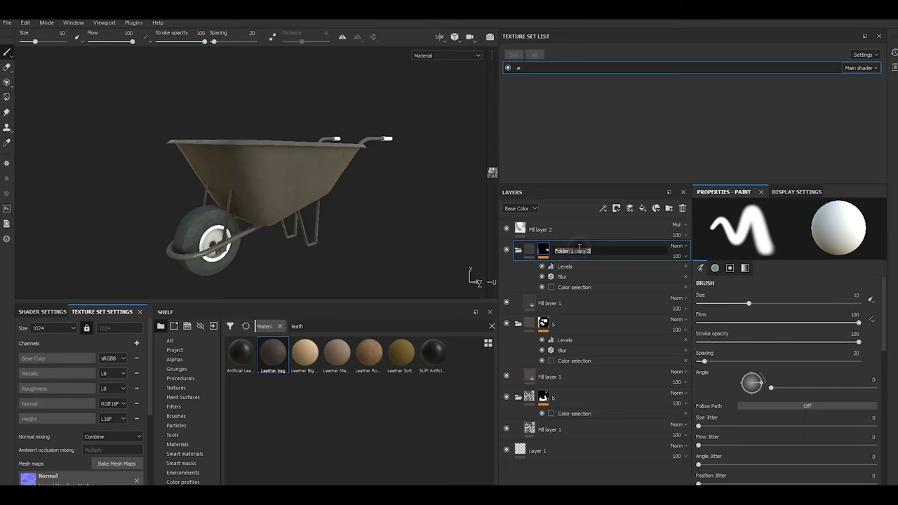
pyautogui.write('T')
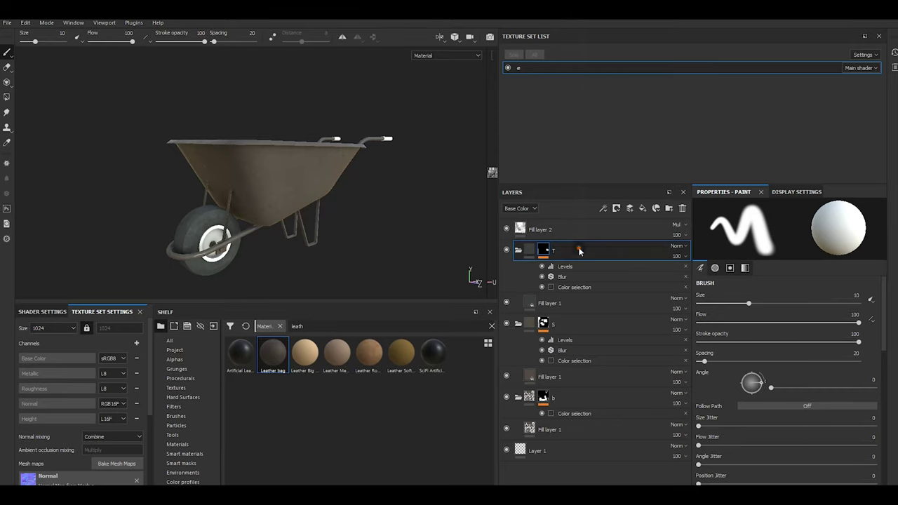
pyautogui.rightClick(579, 251)
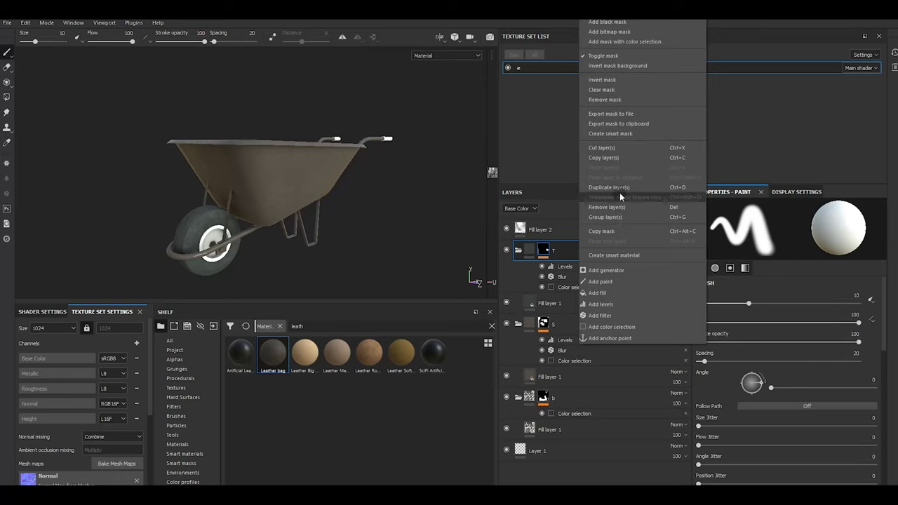
pyautogui.click(393, 260)
pyautogui.moveTo(251, 261)
pyautogui.keyDown('alt'); pyautogui.mouseDown()
pyautogui.moveTo(265, 239)
pyautogui.moveTo(496, 362)
pyautogui.mouseUp(); pyautogui.keyUp('alt')
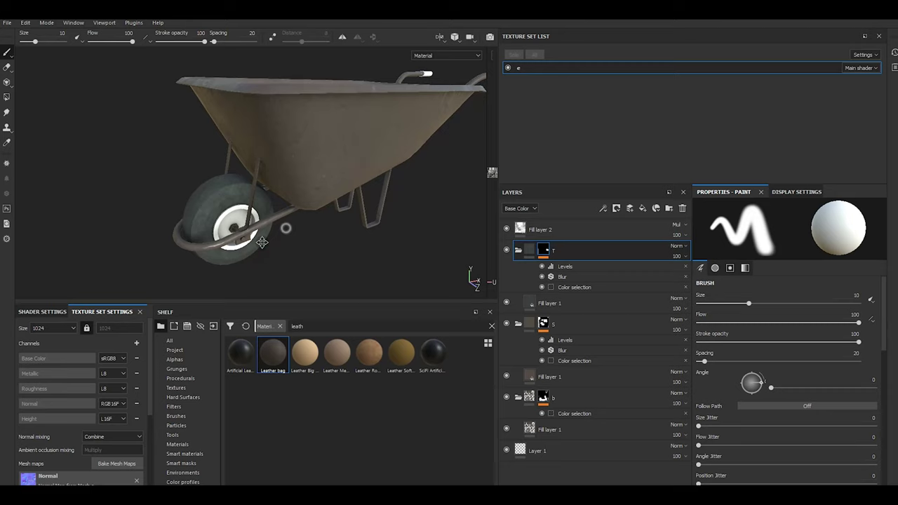
pyautogui.moveTo(520, 306); pyautogui.dragTo(517, 251)
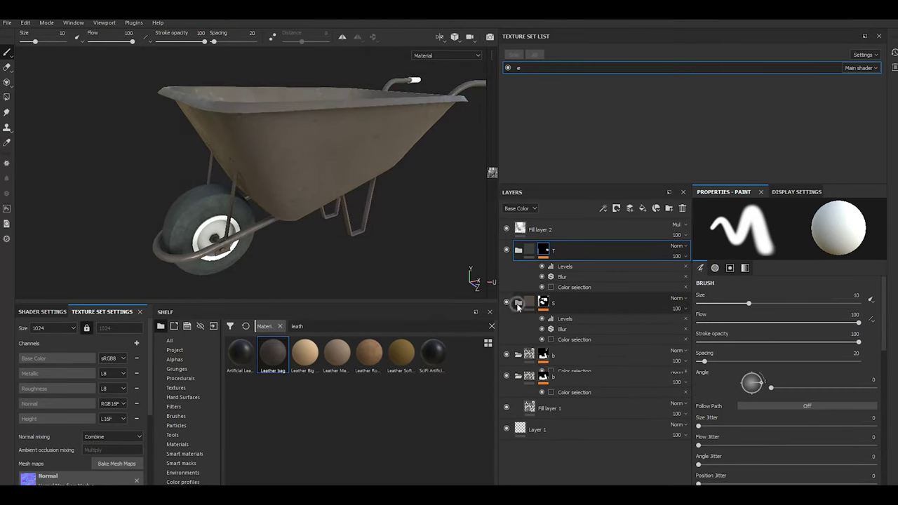
pyautogui.click(507, 355)
pyautogui.click(506, 355)
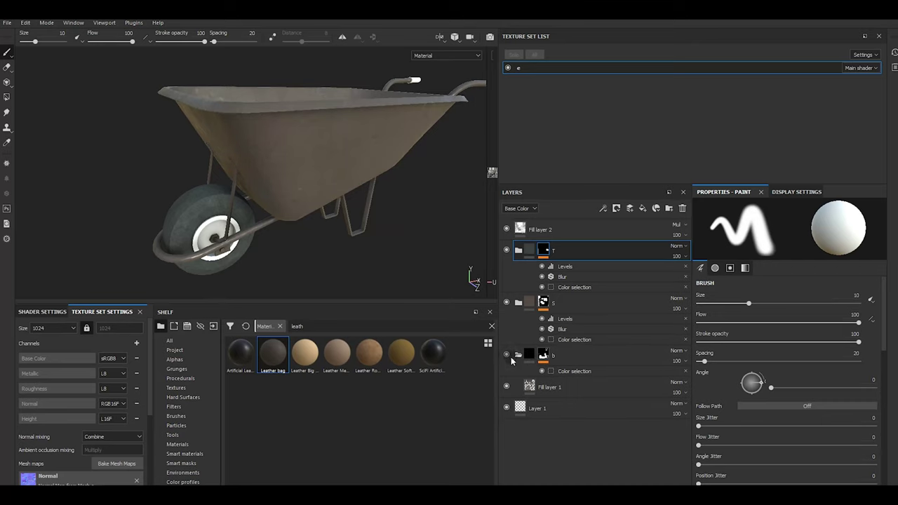
# Add the blue wheel-hub ID colour to folder S's colour selection mask.
pyautogui.click(574, 341)
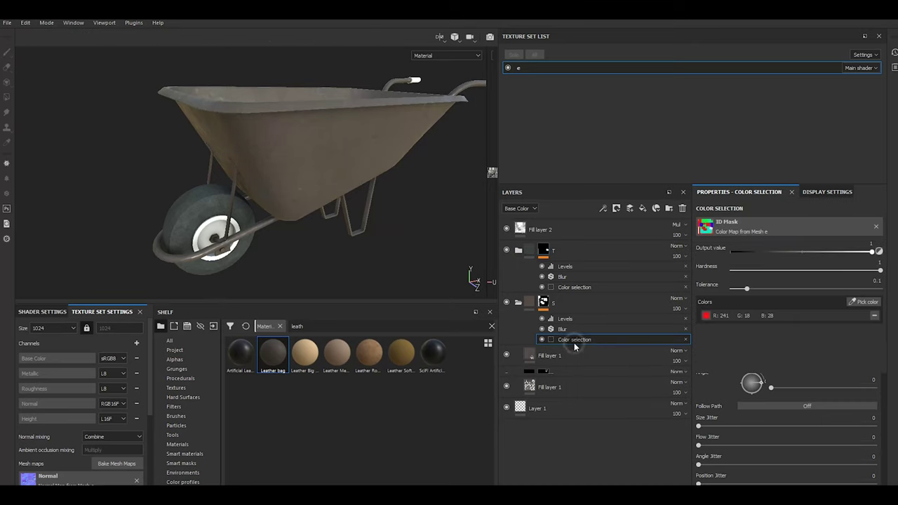
pyautogui.click(870, 303)
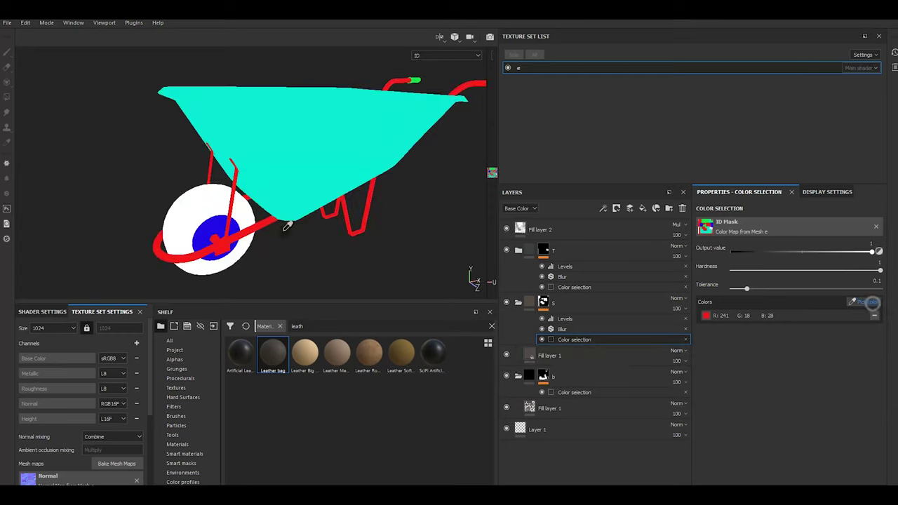
pyautogui.click(205, 229)
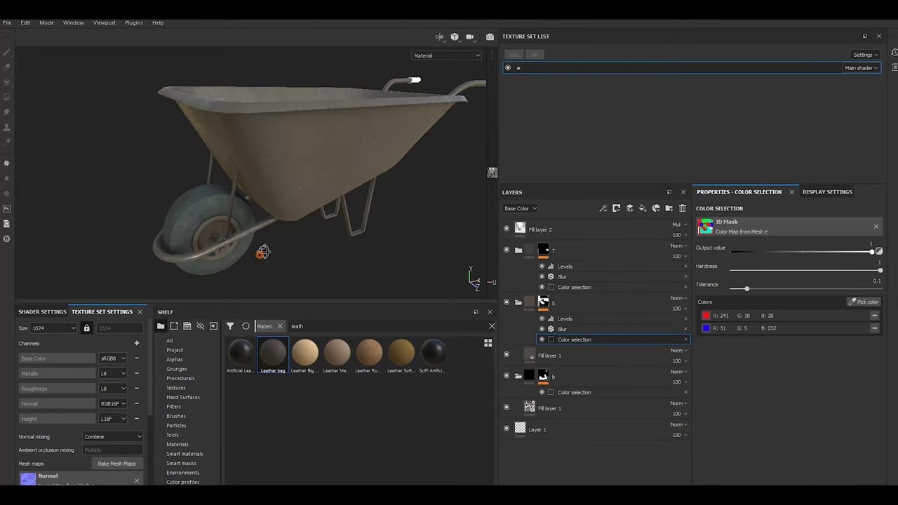
pyautogui.keyDown('alt'); pyautogui.moveTo(271, 227); pyautogui.dragTo(307, 248); pyautogui.keyUp('alt')
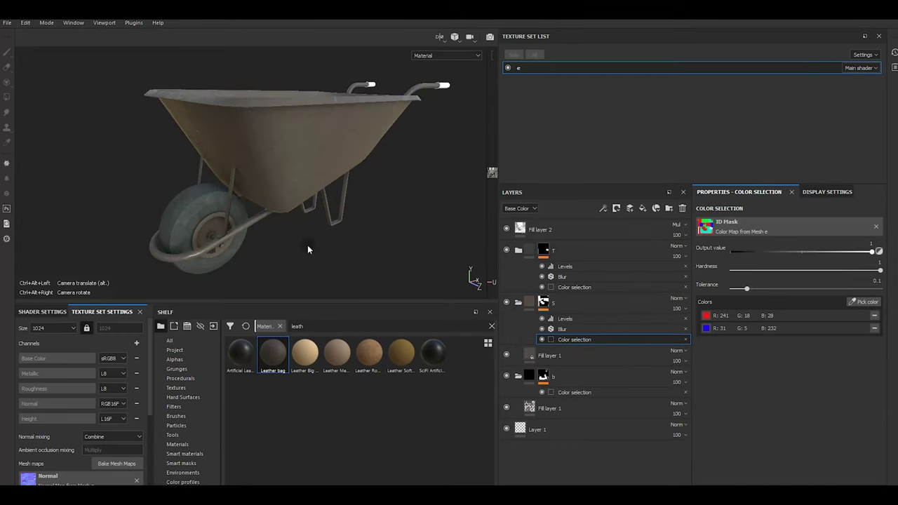
pyautogui.click(570, 407)
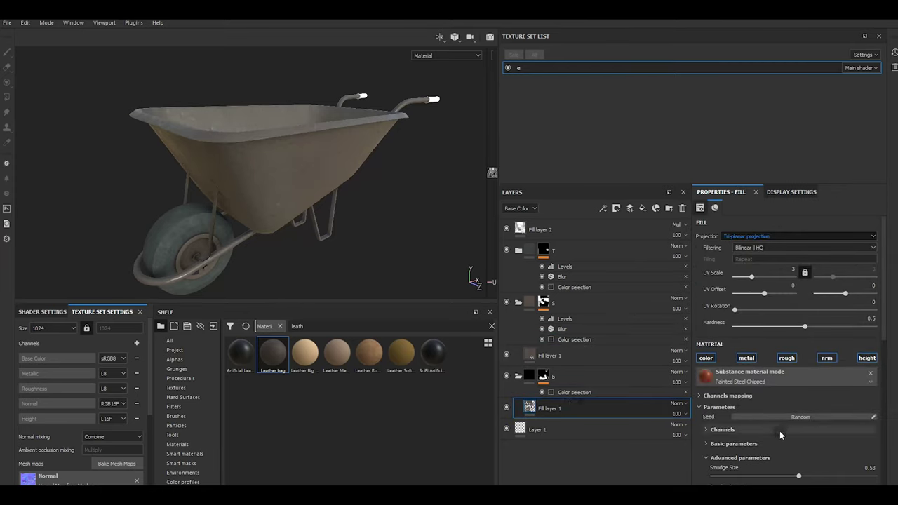
pyautogui.scroll(-5, 779, 431)
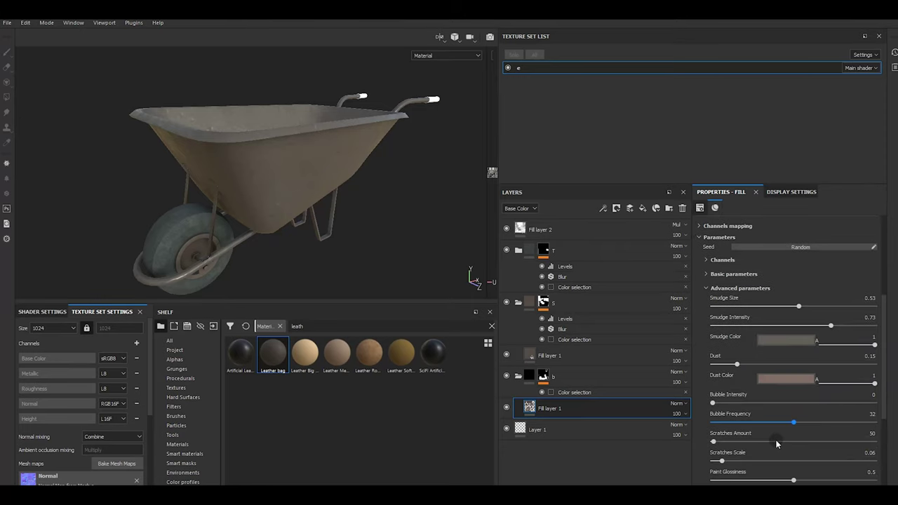
pyautogui.scroll(-3, 774, 445)
pyautogui.scroll(2, 772, 444)
pyautogui.scroll(1, 770, 443)
pyautogui.click(581, 393)
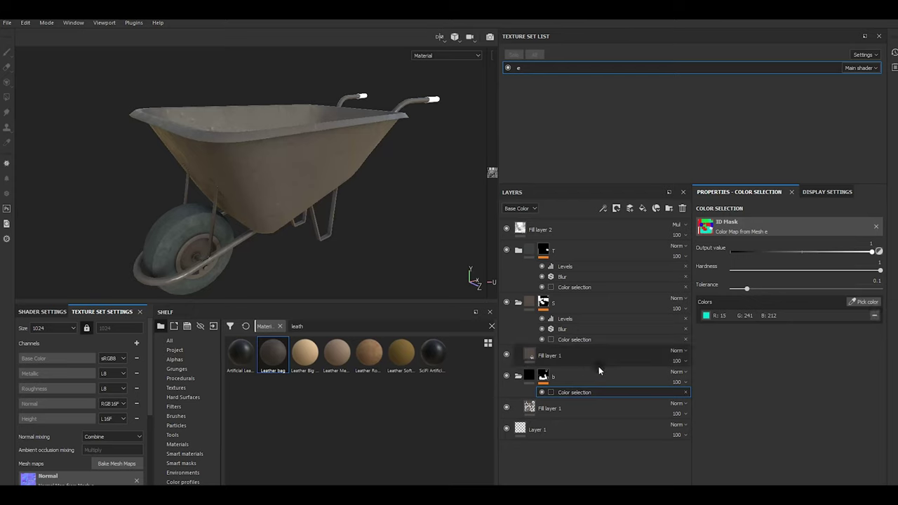
pyautogui.click(546, 378)
pyautogui.click(558, 409)
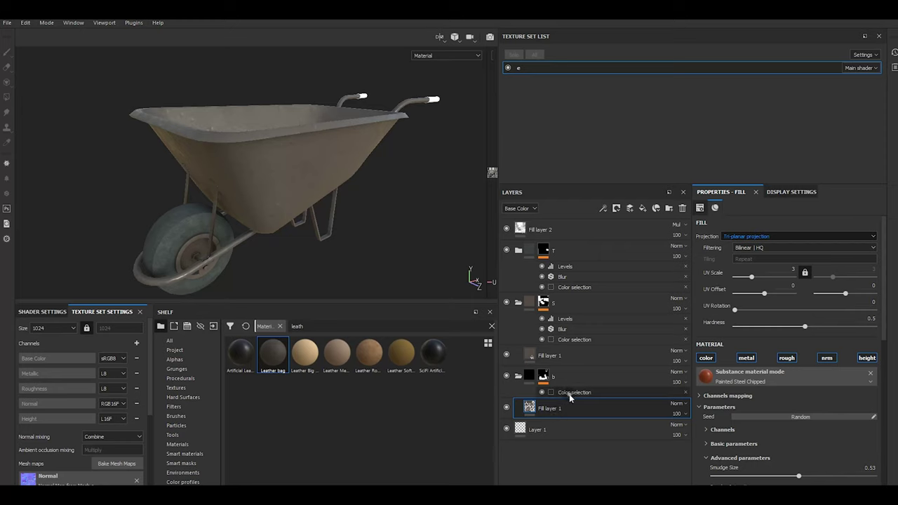
pyautogui.click(569, 395)
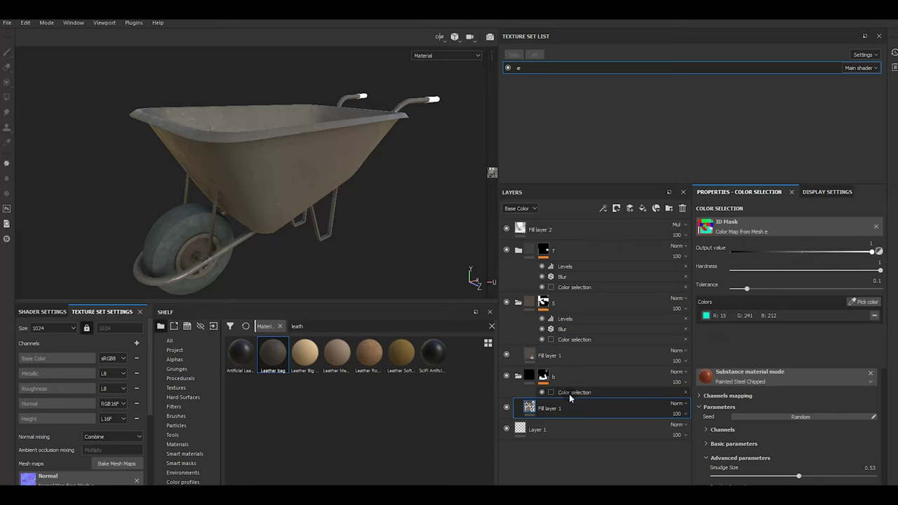
# Pick the blue wheel hub (31, 5, 232) into group S's colour selection alongside the red frame.
pyautogui.click(866, 304)
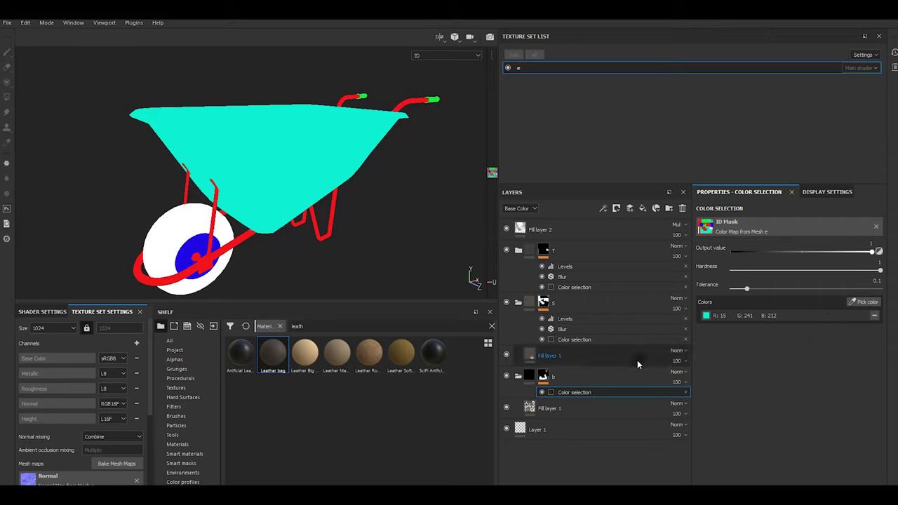
pyautogui.click(257, 189)
pyautogui.click(565, 341)
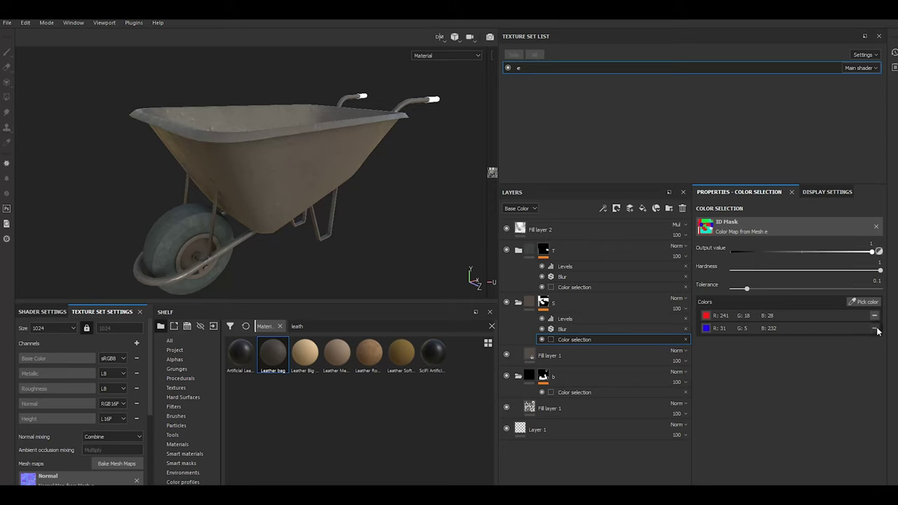
pyautogui.click(586, 256)
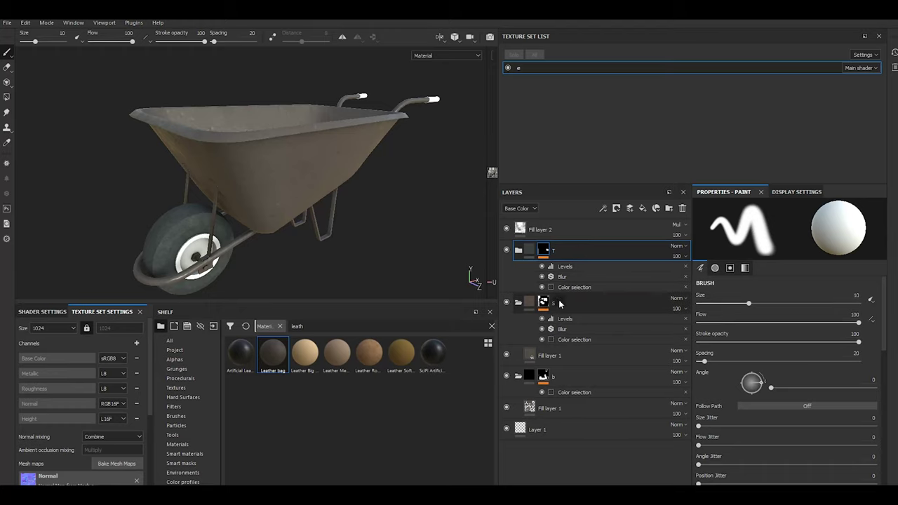
pyautogui.click(570, 339)
pyautogui.click(859, 301)
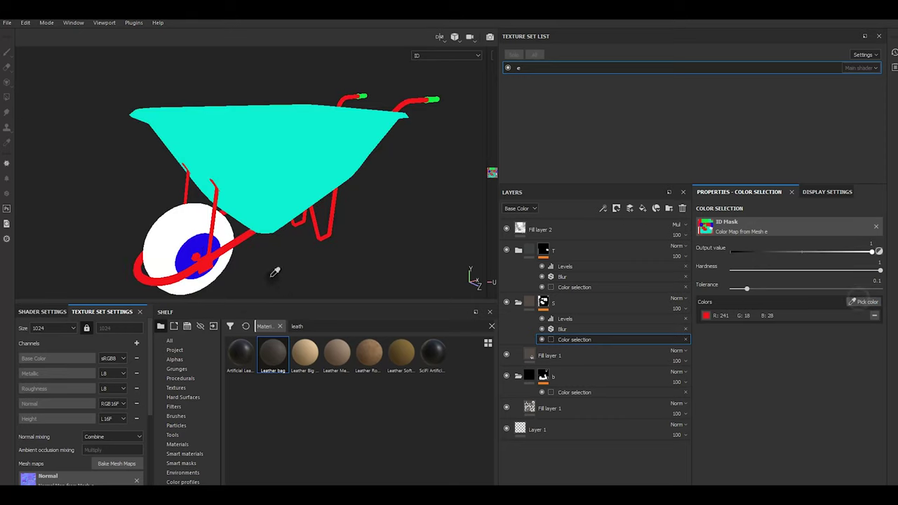
pyautogui.click(191, 247)
pyautogui.click(563, 356)
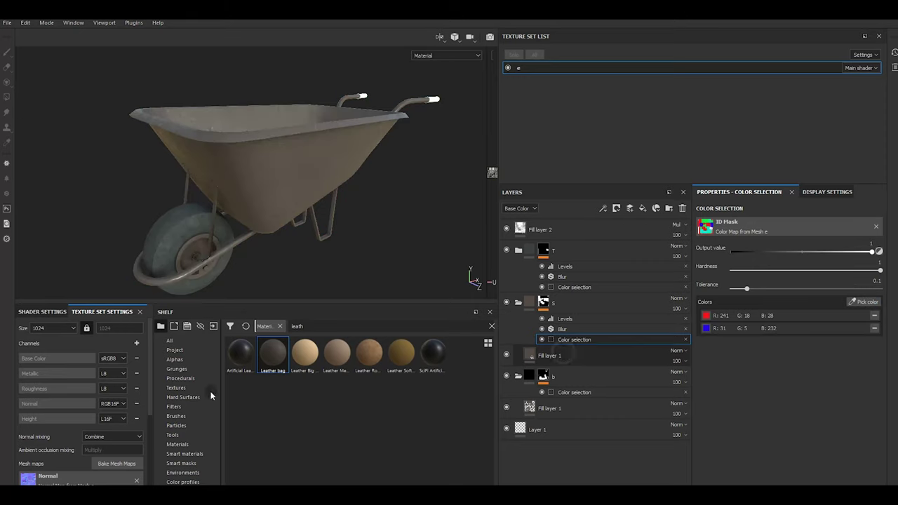
# Apply Steel Rust and Wear to Fill layer 1 and raise metal roughness to about 0.57.
pyautogui.click(493, 328)
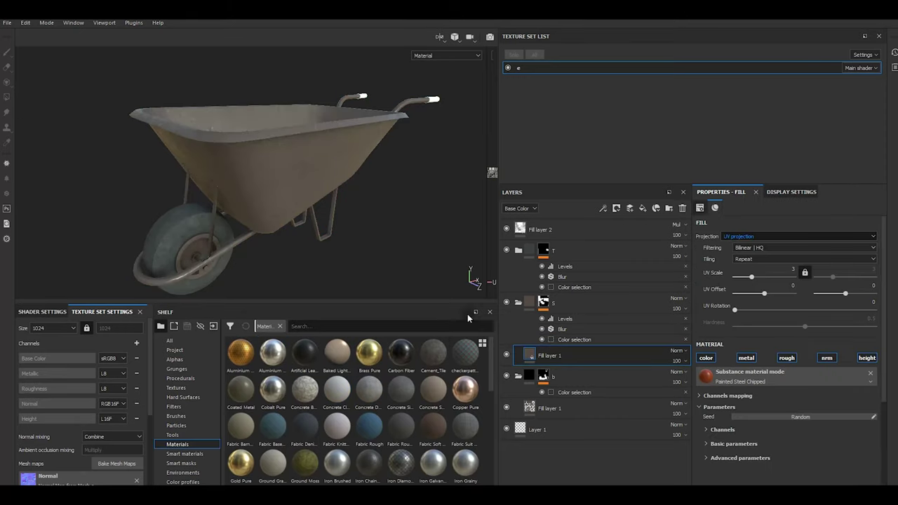
pyautogui.scroll(-3, 439, 402)
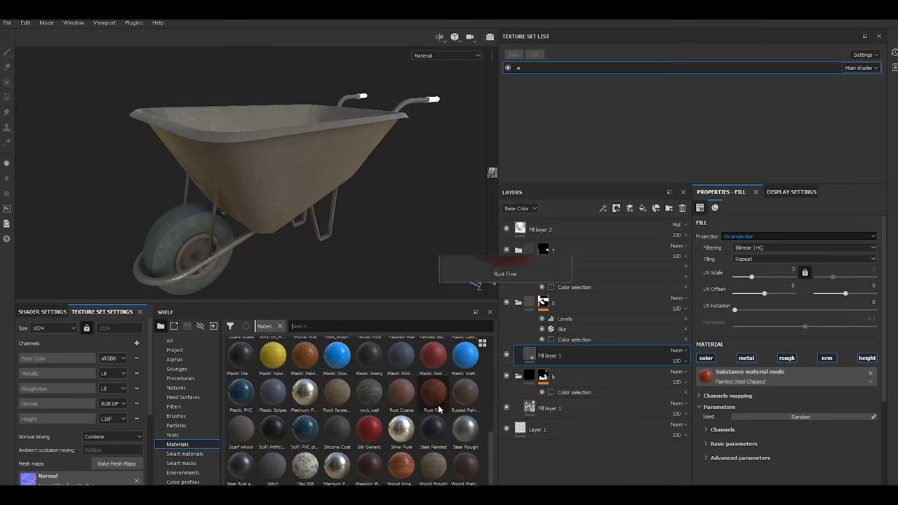
pyautogui.click(245, 469)
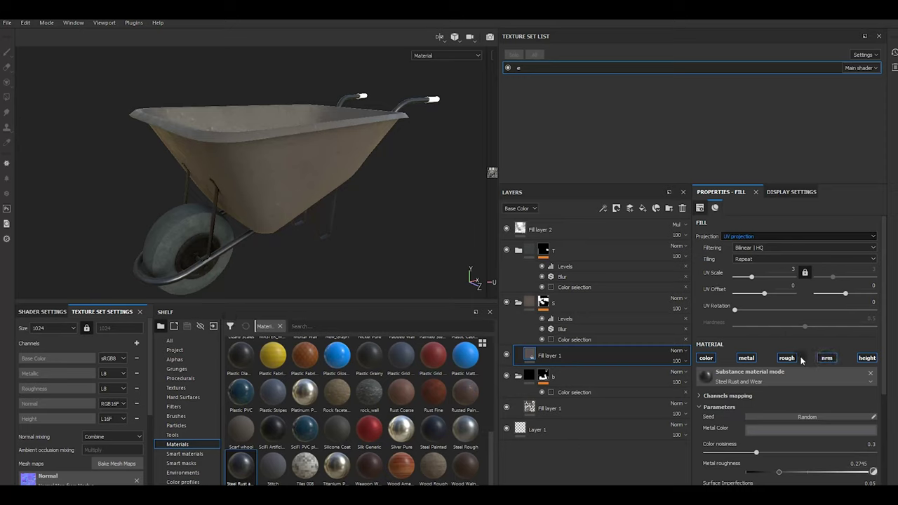
pyautogui.scroll(-3, 789, 385)
pyautogui.click(761, 462)
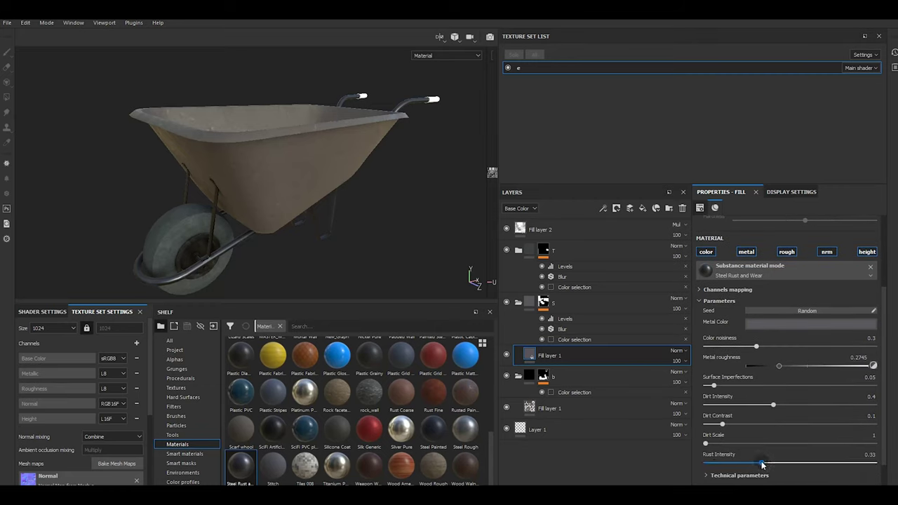
pyautogui.moveTo(809, 366); pyautogui.dragTo(816, 365)
pyautogui.moveTo(222, 212)
pyautogui.keyDown('alt'); pyautogui.mouseDown()
pyautogui.moveTo(277, 224)
pyautogui.moveTo(166, 203)
pyautogui.mouseUp(); pyautogui.keyUp('alt')
# Set the material's dirt intensity to 0.62 and rust intensity to 0.65.
pyautogui.scroll(5, 218, 220)
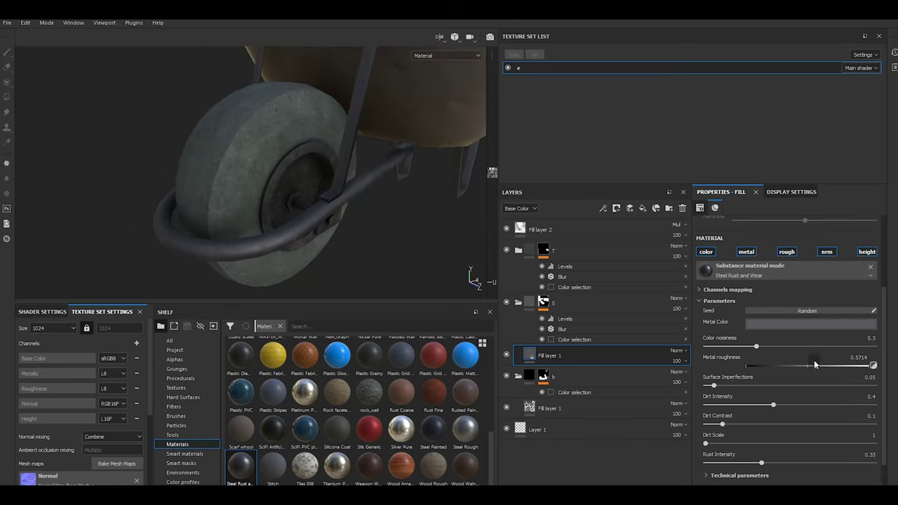
pyautogui.scroll(3, 792, 320)
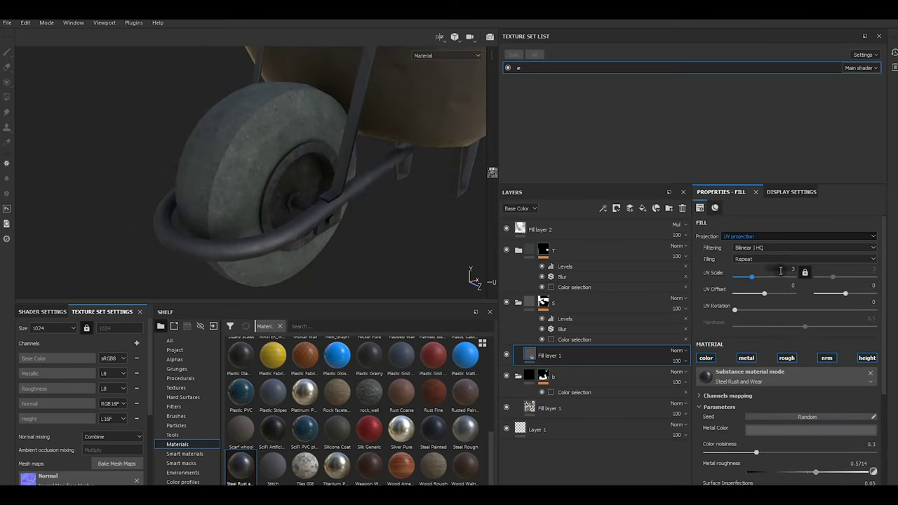
pyautogui.scroll(-3, 784, 412)
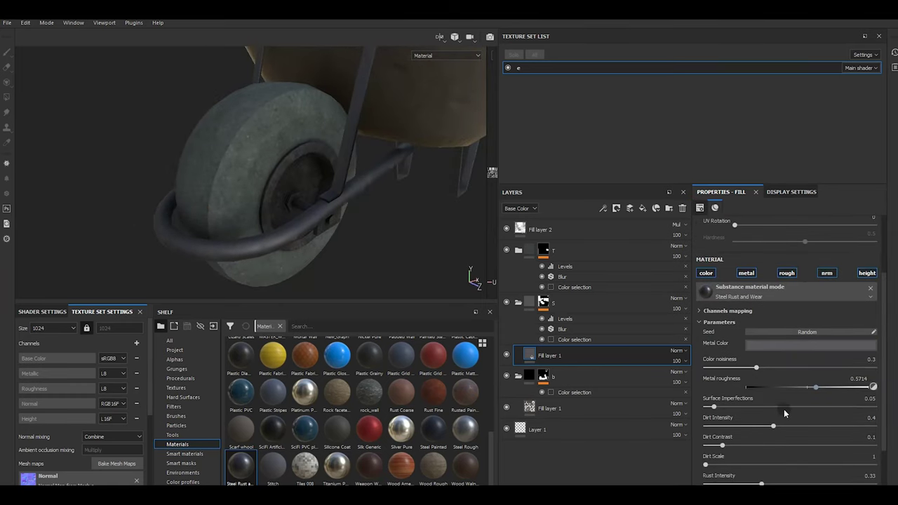
pyautogui.click(810, 427)
pyautogui.scroll(-1, 810, 428)
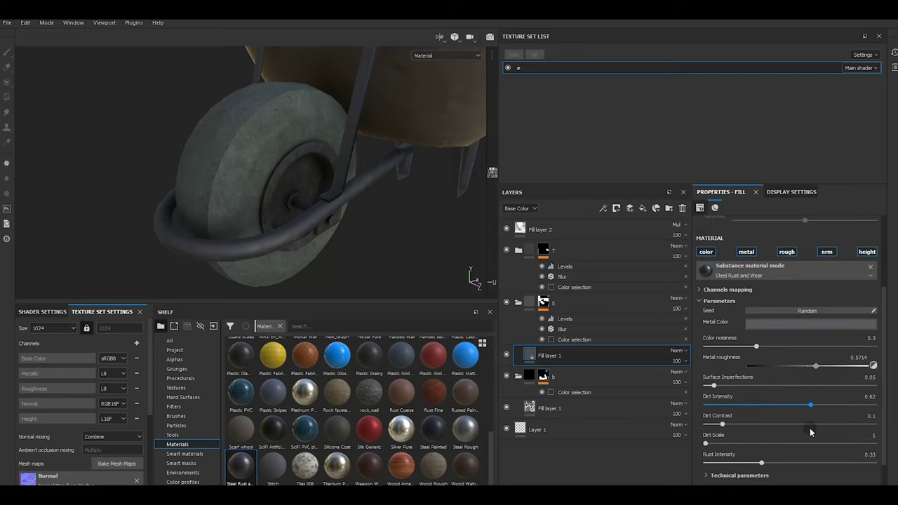
pyautogui.click(796, 463)
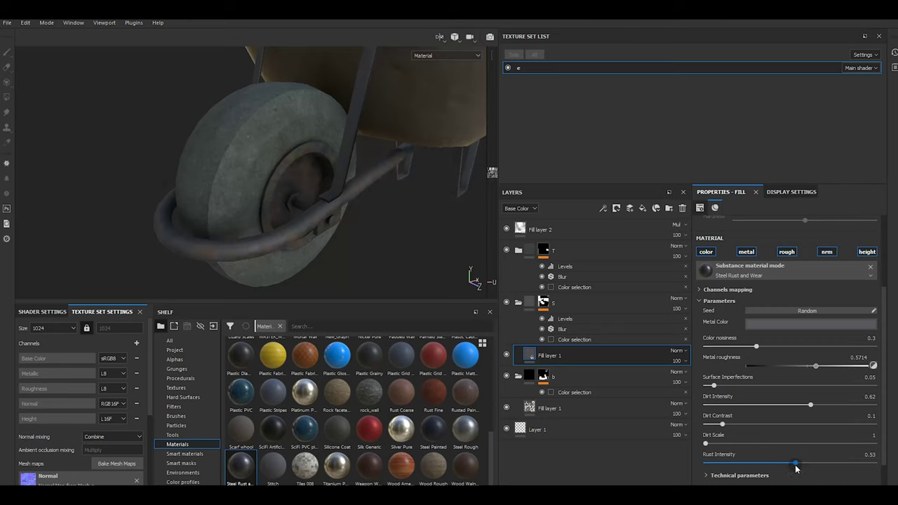
pyautogui.click(816, 462)
# Add a new fill layer between groups T and S.
pyautogui.scroll(-3, 218, 256)
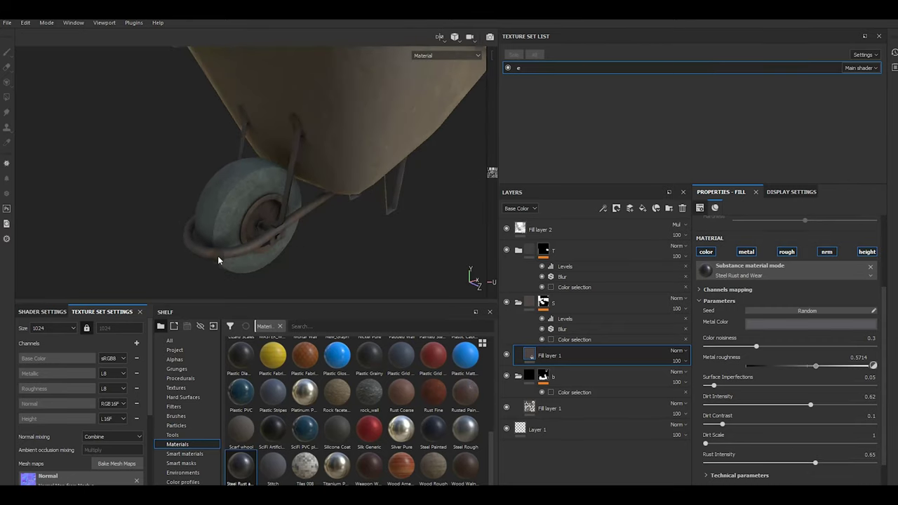
pyautogui.click(740, 476)
pyautogui.scroll(-4, 744, 444)
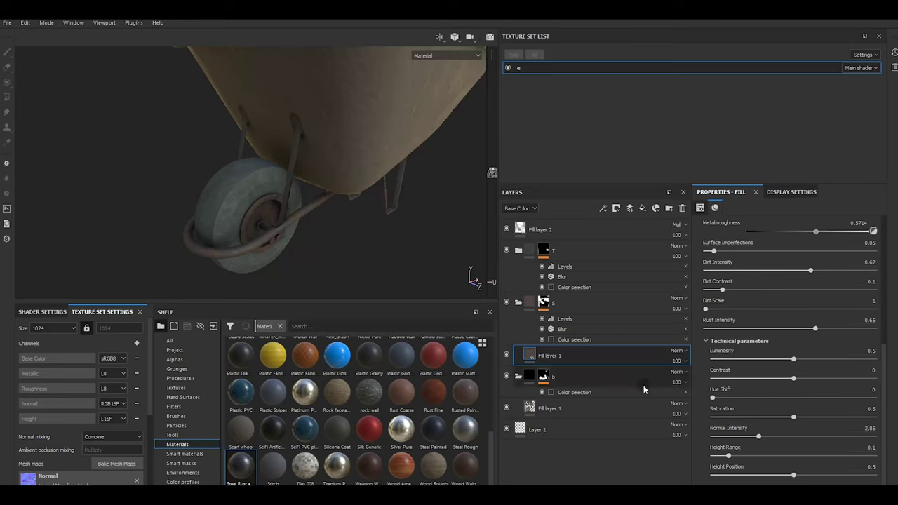
pyautogui.moveTo(549, 355); pyautogui.dragTo(559, 304)
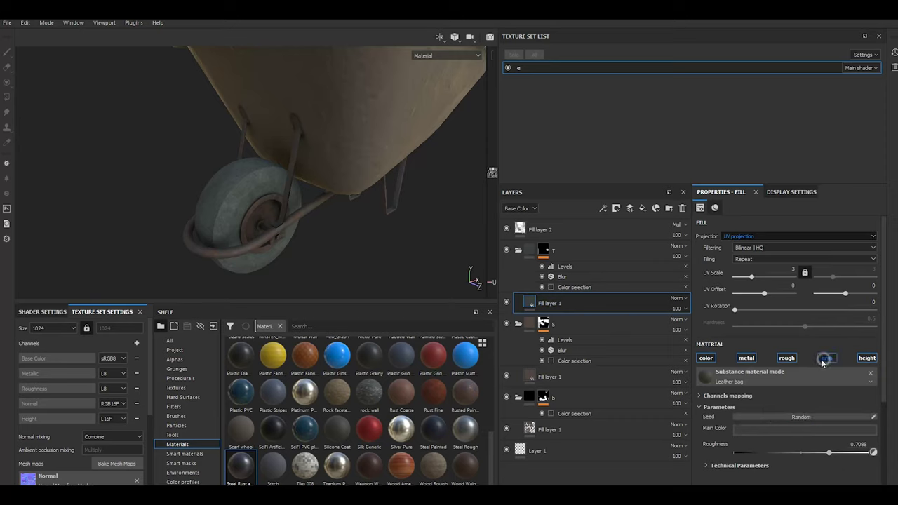
# Darken the Leather bag fill's main colour to about 0.18 grey.
pyautogui.click(750, 434)
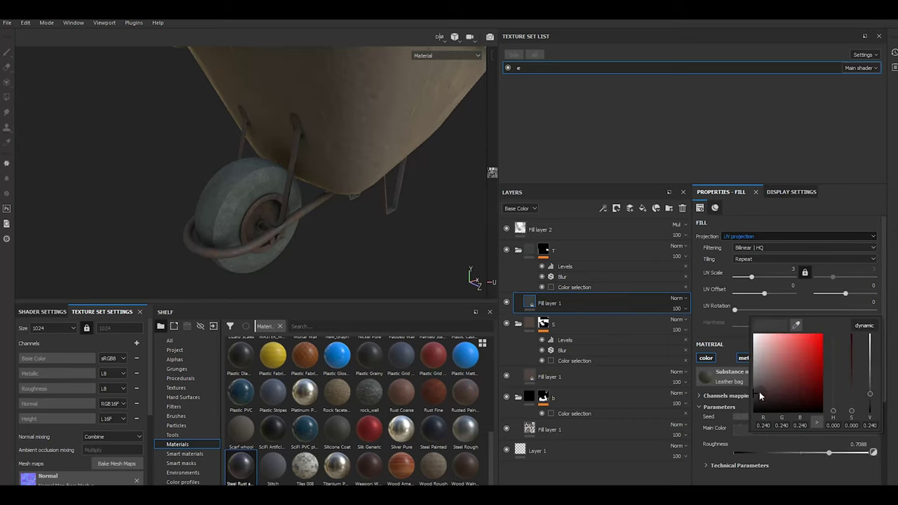
pyautogui.moveTo(753, 397); pyautogui.dragTo(755, 403)
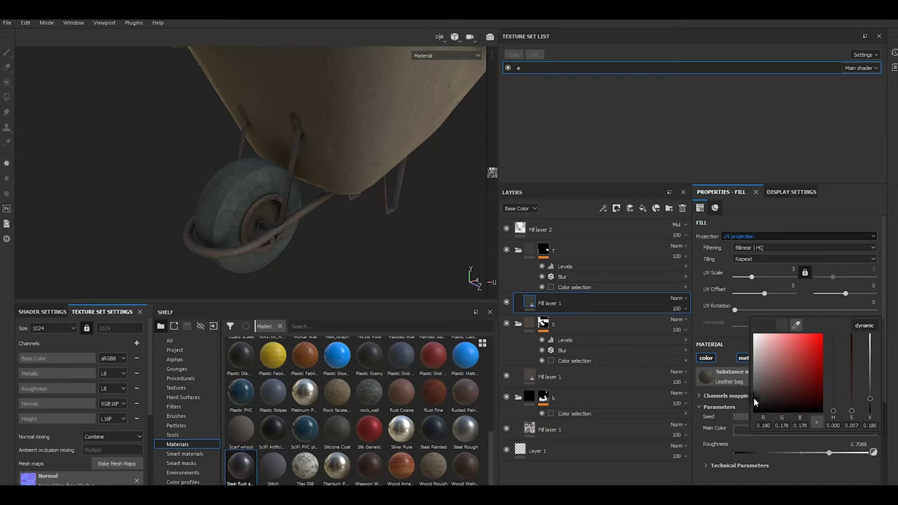
pyautogui.moveTo(186, 284)
pyautogui.keyDown('alt'); pyautogui.mouseDown()
pyautogui.moveTo(273, 223)
pyautogui.moveTo(287, 256)
pyautogui.moveTo(302, 232)
pyautogui.mouseUp(); pyautogui.keyUp('alt')
pyautogui.click(578, 431)
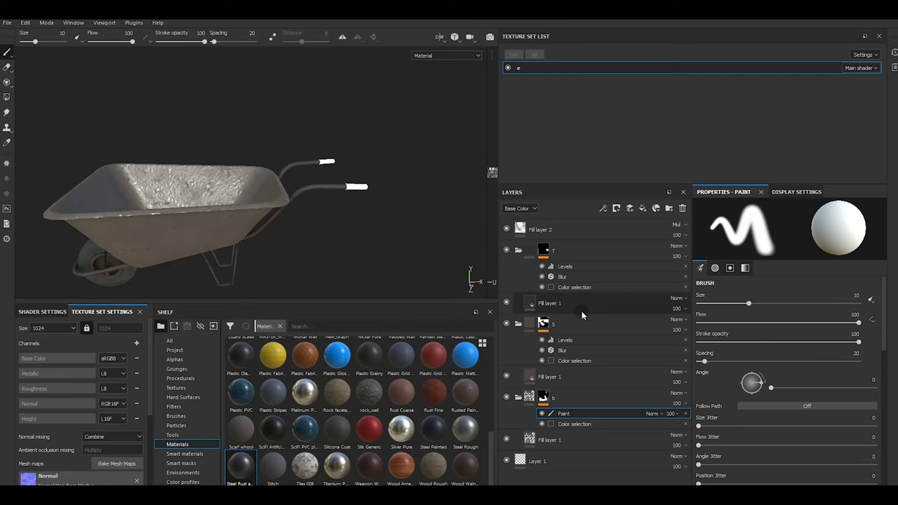
# Add the green handle-grip colour to group T's colour selection mask.
pyautogui.click(577, 287)
pyautogui.click(863, 301)
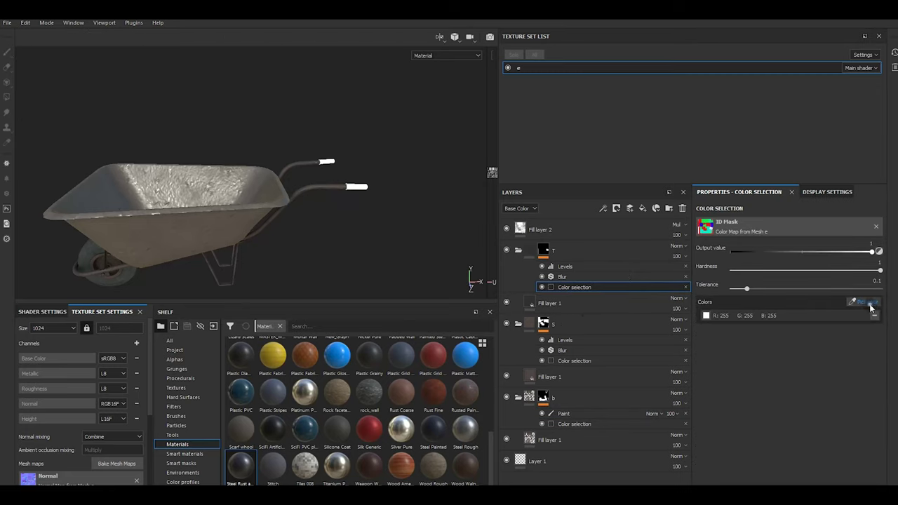
pyautogui.click(360, 186)
pyautogui.keyDown('alt'); pyautogui.moveTo(367, 193); pyautogui.dragTo(368, 196); pyautogui.keyUp('alt')
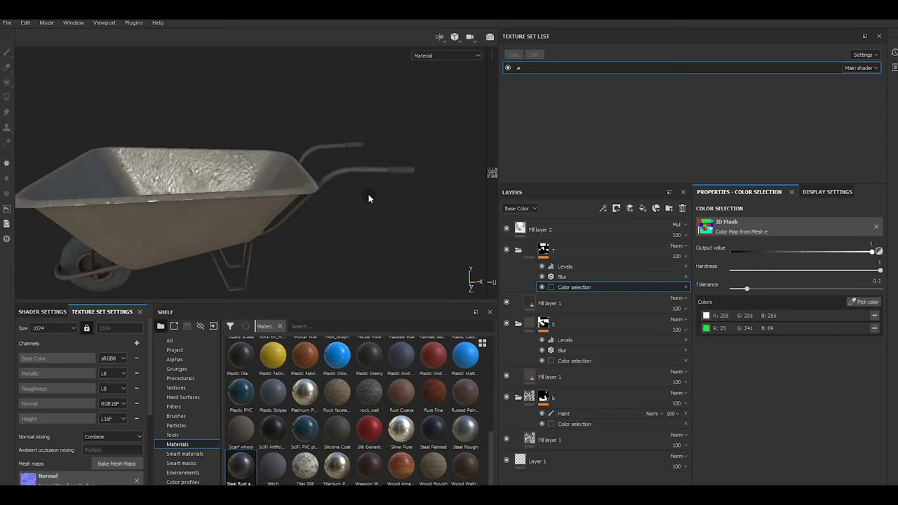
pyautogui.scroll(5, 363, 194)
# Lower the fill layer between T and S to roughness 0.38, then delete it.
pyautogui.click(605, 302)
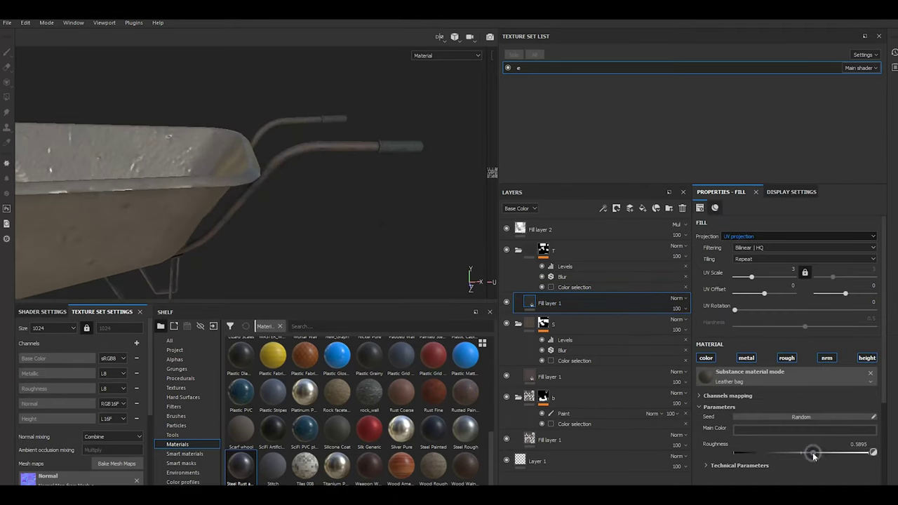
pyautogui.moveTo(794, 448); pyautogui.dragTo(785, 447)
pyautogui.scroll(-2, 389, 185)
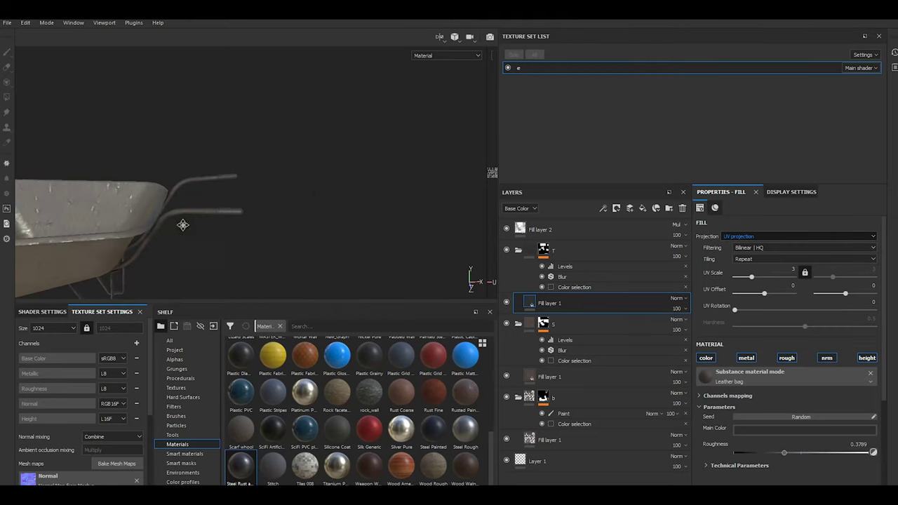
pyautogui.scroll(-3, 377, 161)
pyautogui.keyDown('alt'); pyautogui.moveTo(339, 186); pyautogui.dragTo(388, 179); pyautogui.keyUp('alt')
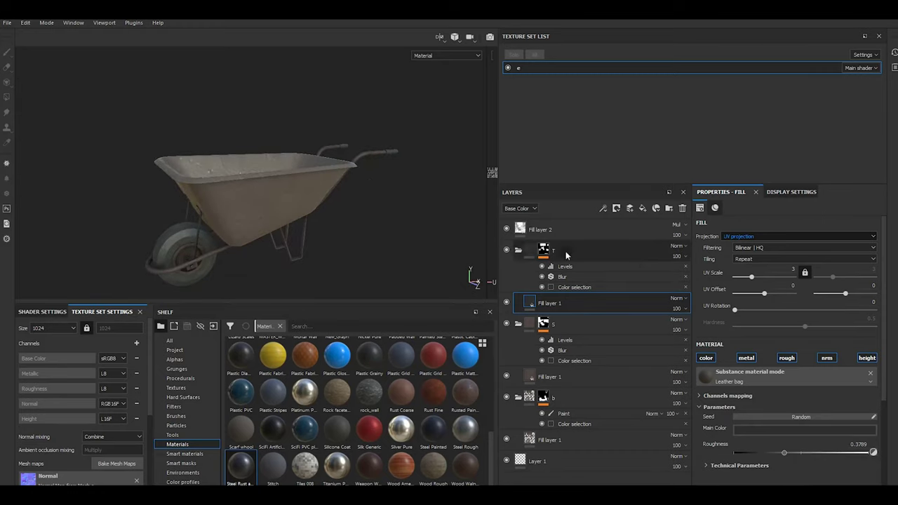
pyautogui.press('Delete')
pyautogui.press('Delete')
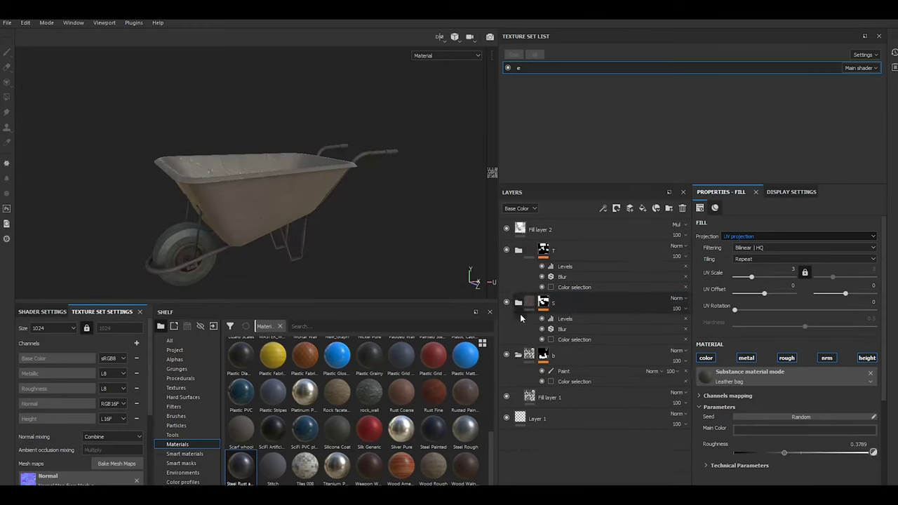
# Add Fill layer 3 with an Edge Damage smart mask at global balance 0.6.
pyautogui.click(643, 208)
pyautogui.keyDown('alt'); pyautogui.moveTo(219, 186); pyautogui.dragTo(231, 187); pyautogui.keyUp('alt')
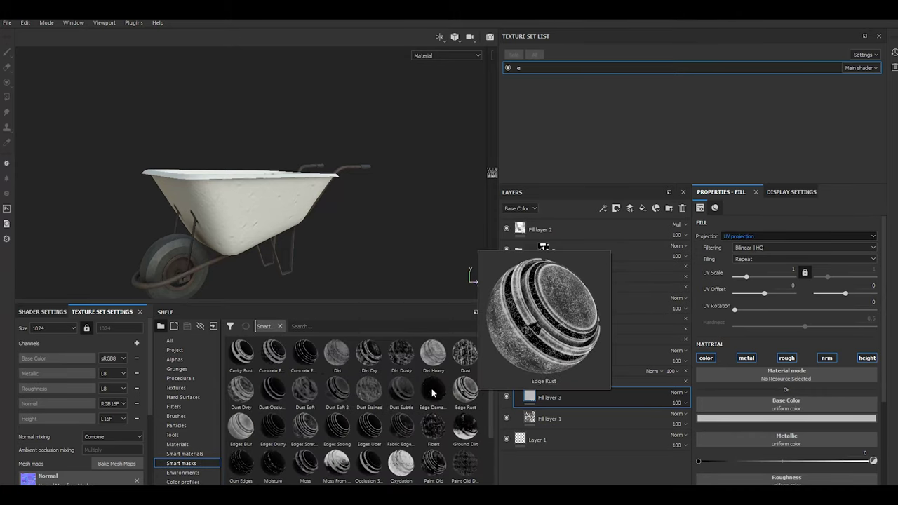
pyautogui.moveTo(433, 393); pyautogui.dragTo(582, 401)
pyautogui.moveTo(289, 251)
pyautogui.keyDown('alt'); pyautogui.mouseDown()
pyautogui.moveTo(294, 208)
pyautogui.moveTo(464, 301)
pyautogui.mouseUp(); pyautogui.keyUp('alt')
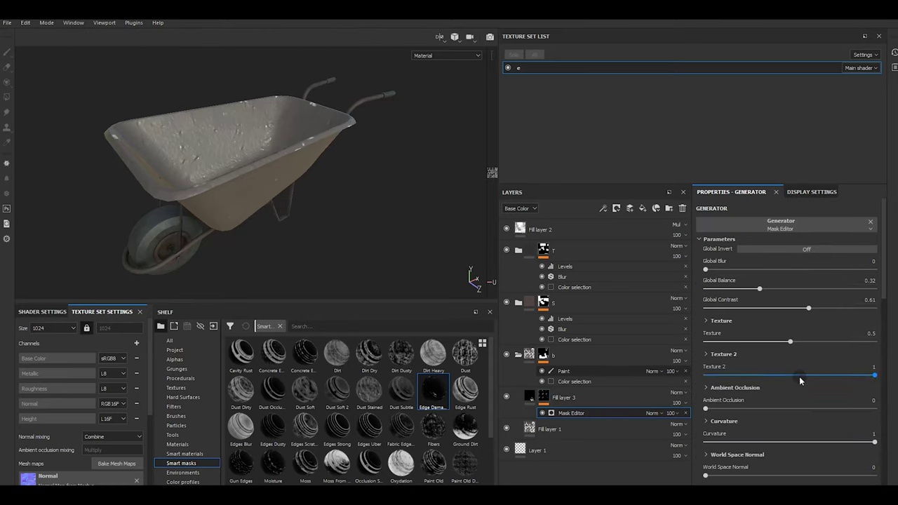
pyautogui.moveTo(807, 289); pyautogui.dragTo(810, 289)
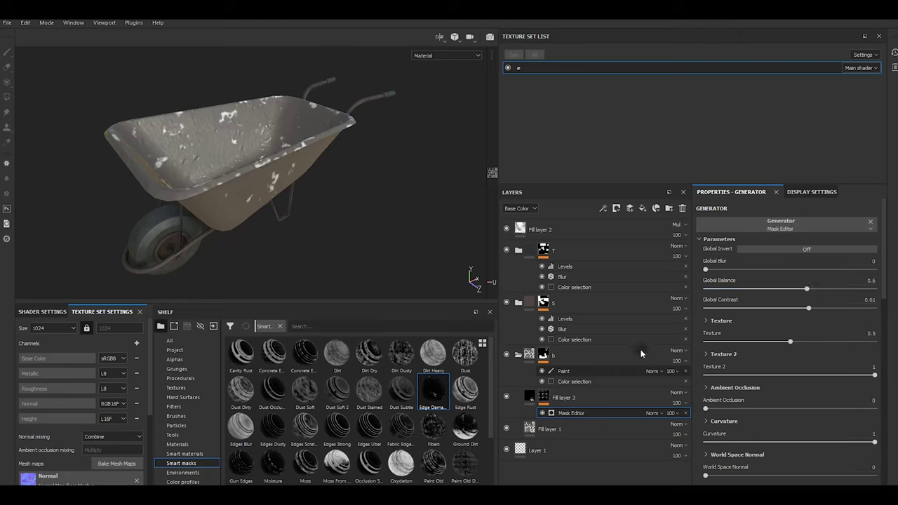
pyautogui.click(578, 399)
pyautogui.rightClick(577, 399)
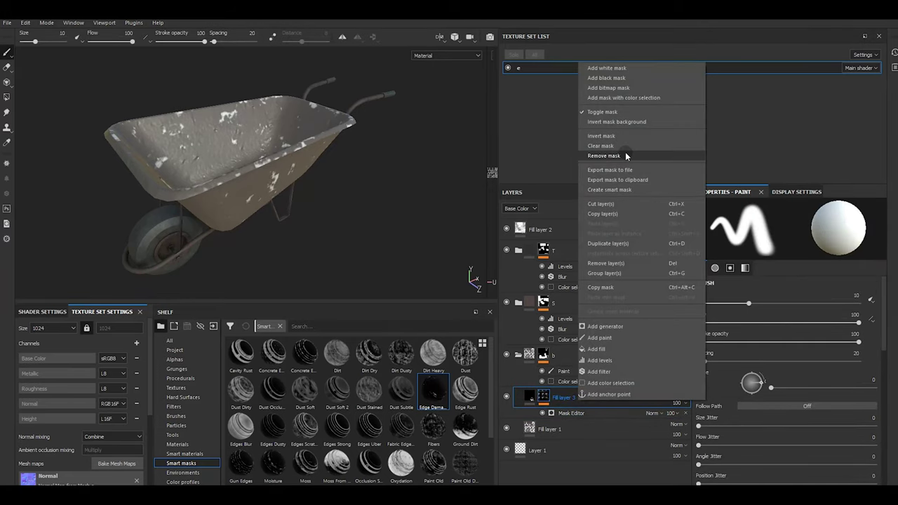
# Replace Fill layer 3's mask with an edge-scratch Metal Edge Wear mask at wear level 0.34.
pyautogui.click(622, 146)
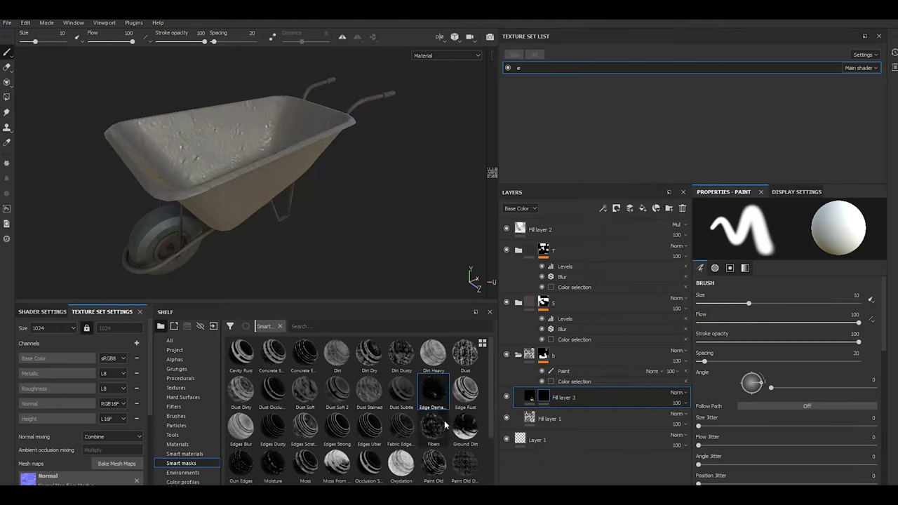
pyautogui.moveTo(433, 425)
pyautogui.moveTo(306, 437); pyautogui.dragTo(579, 397)
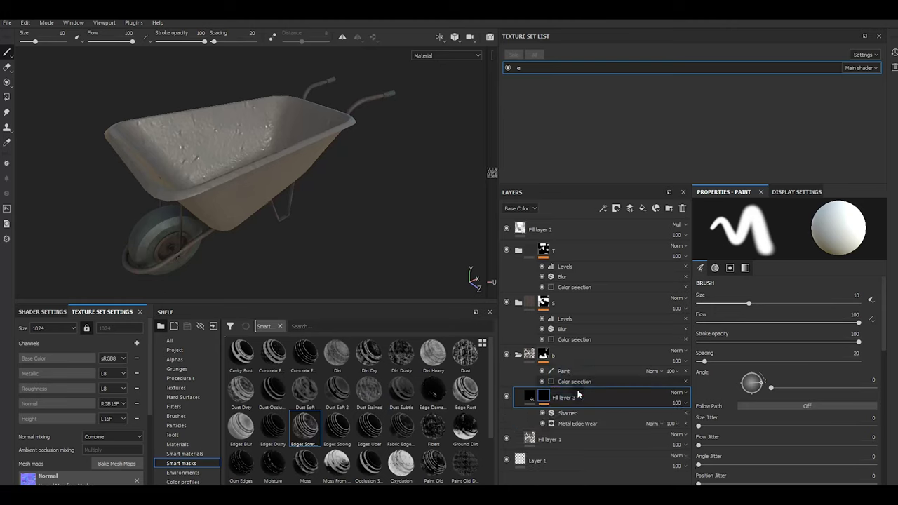
pyautogui.keyDown('alt'); pyautogui.moveTo(281, 140); pyautogui.dragTo(337, 151); pyautogui.keyUp('alt')
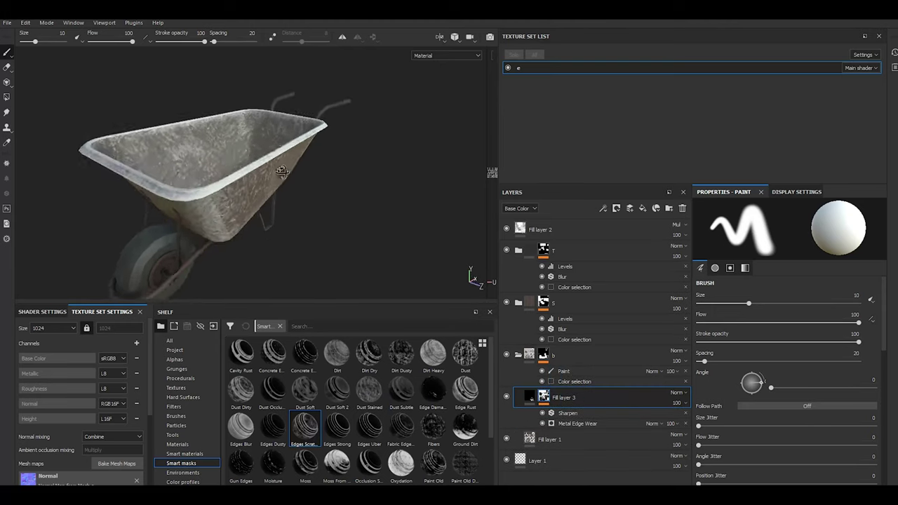
pyautogui.click(607, 422)
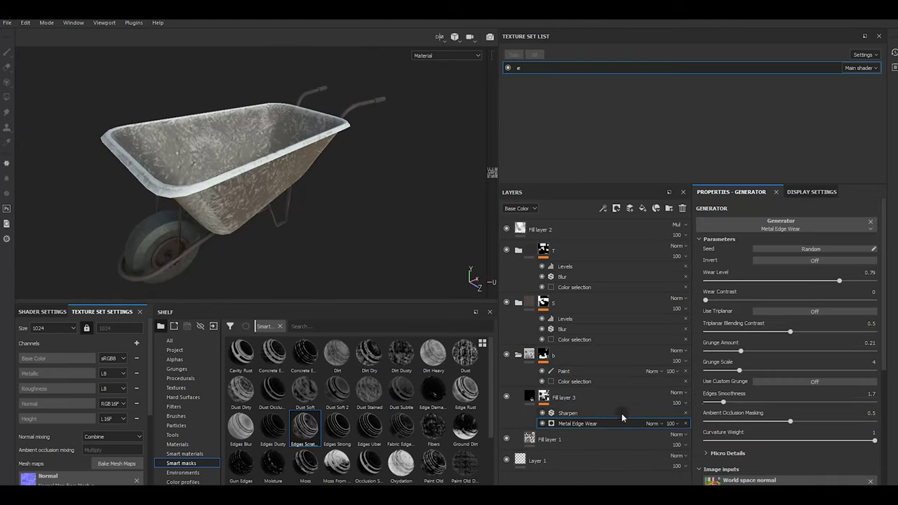
pyautogui.moveTo(840, 281); pyautogui.dragTo(772, 282)
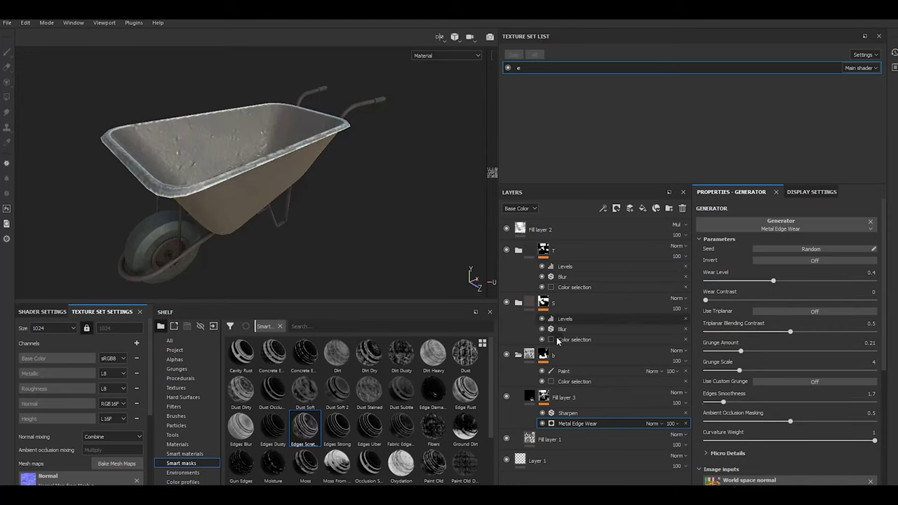
pyautogui.moveTo(313, 225)
pyautogui.keyDown('alt'); pyautogui.mouseDown()
pyautogui.moveTo(288, 155)
pyautogui.moveTo(351, 187)
pyautogui.moveTo(344, 217)
pyautogui.moveTo(315, 257)
pyautogui.moveTo(303, 255)
pyautogui.mouseUp(); pyautogui.keyUp('alt')
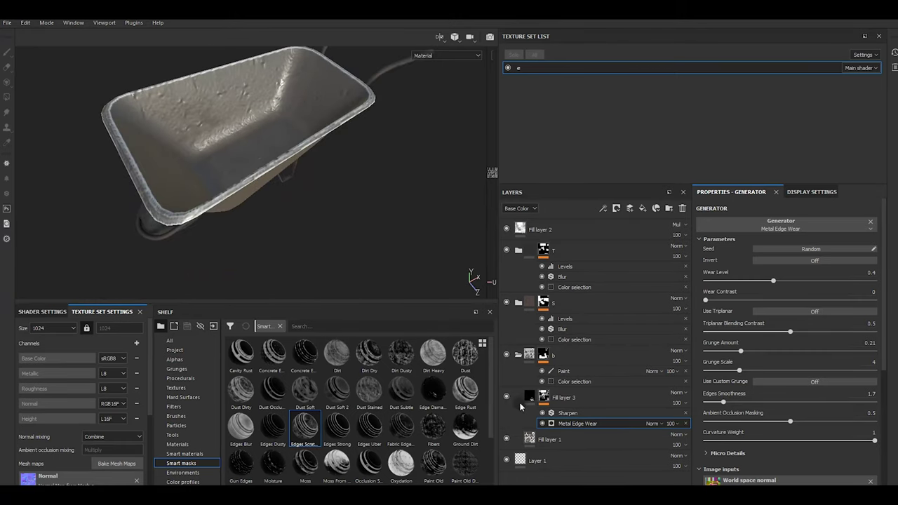
pyautogui.click(756, 281)
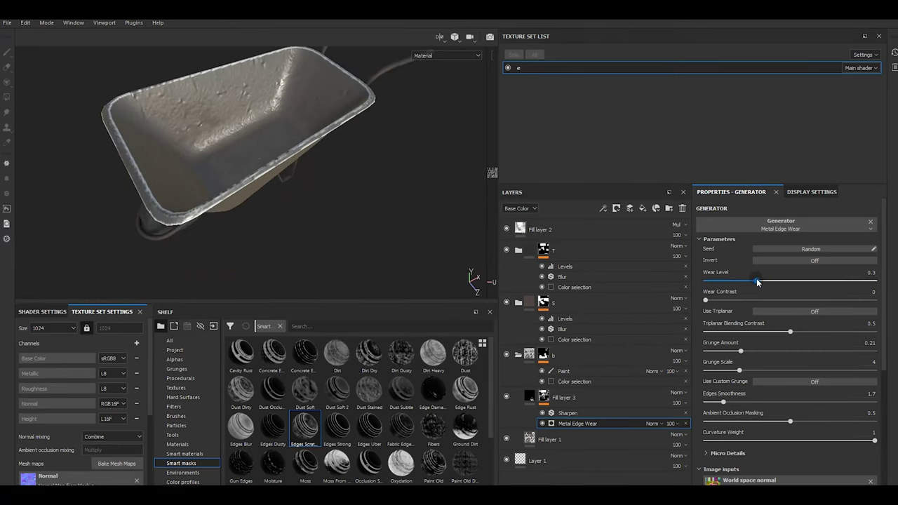
pyautogui.moveTo(762, 282); pyautogui.dragTo(763, 280)
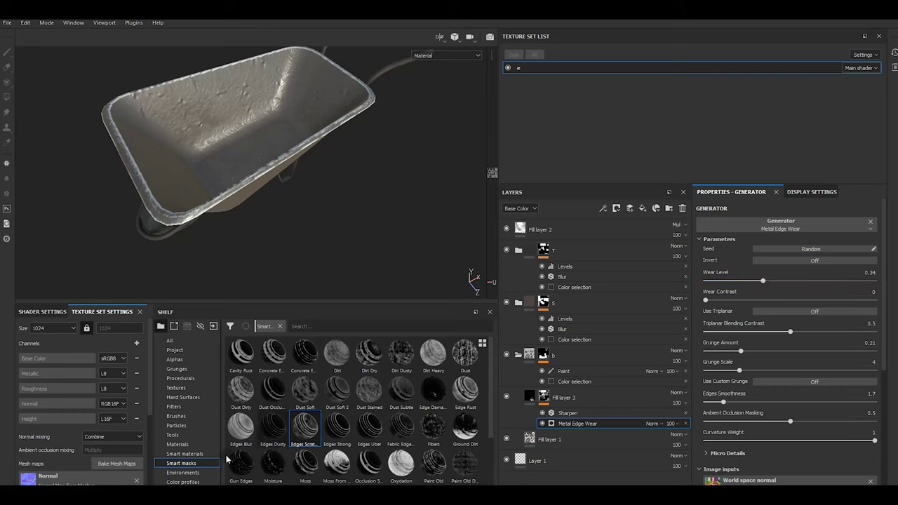
pyautogui.click(178, 445)
# Fill Fill layer 3 with the Rust Fine material at UV scale 3.
pyautogui.click(528, 398)
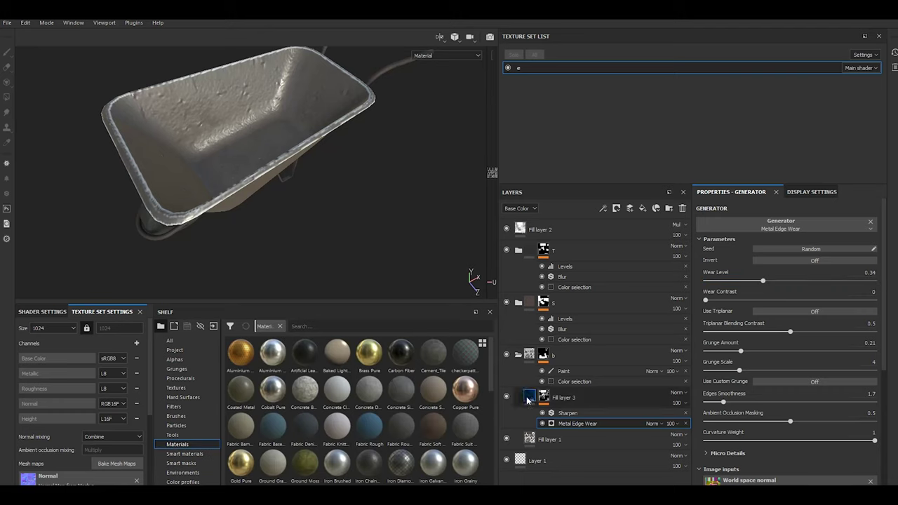
pyautogui.scroll(-5, 456, 428)
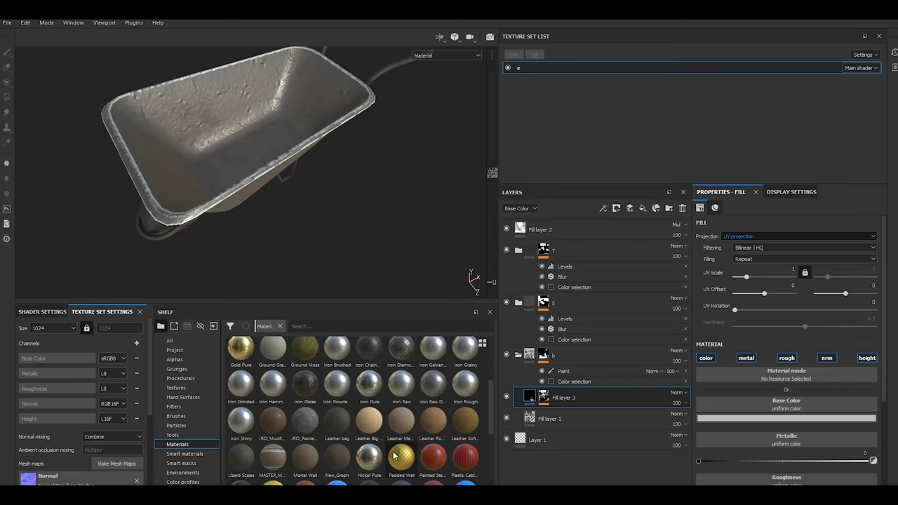
pyautogui.scroll(-2, 421, 437)
pyautogui.moveTo(424, 420); pyautogui.dragTo(211, 250)
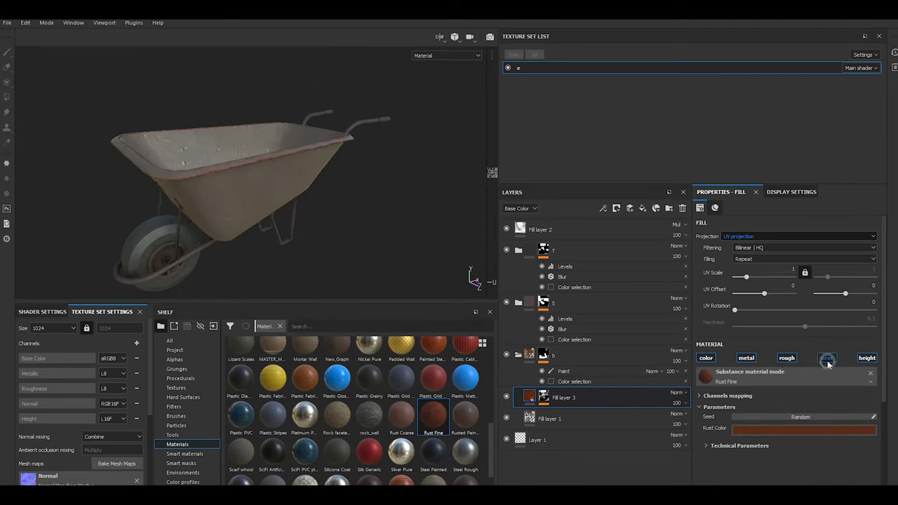
pyautogui.scroll(-1, 739, 426)
pyautogui.click(738, 417)
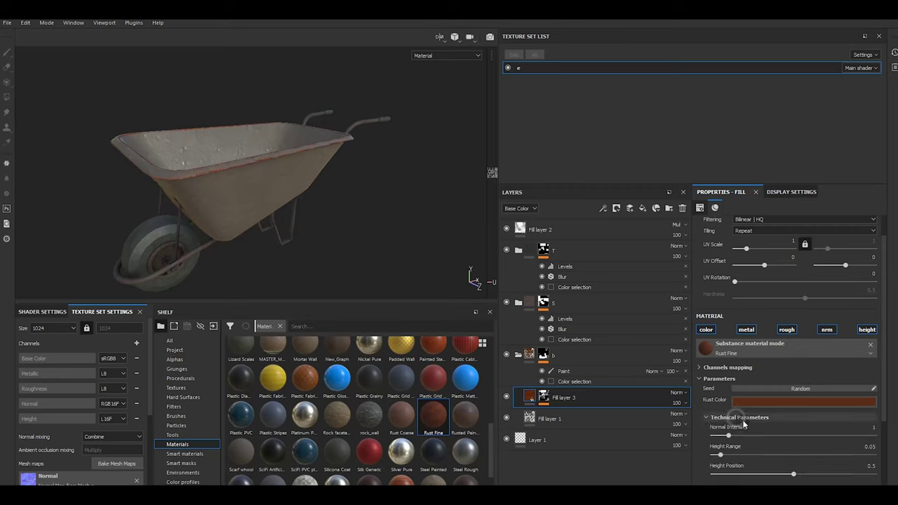
pyautogui.scroll(-1, 744, 421)
pyautogui.scroll(-1, 745, 414)
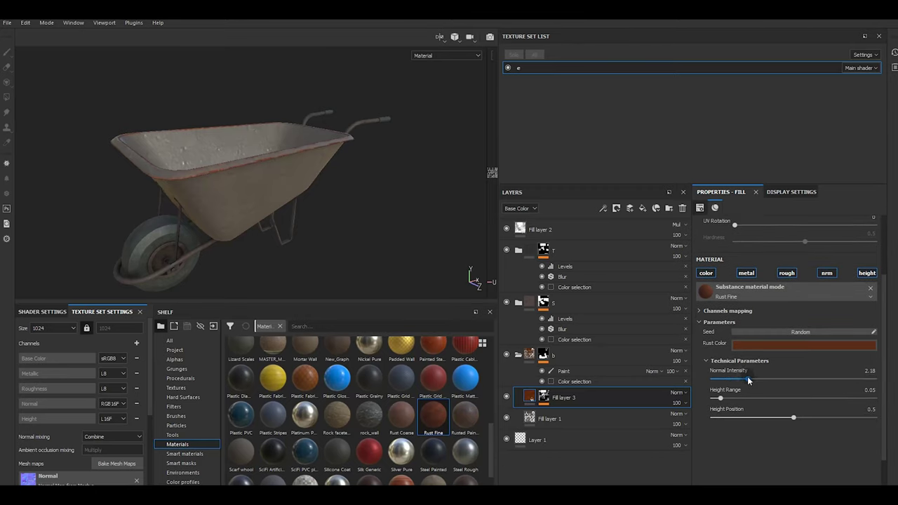
pyautogui.scroll(3, 748, 377)
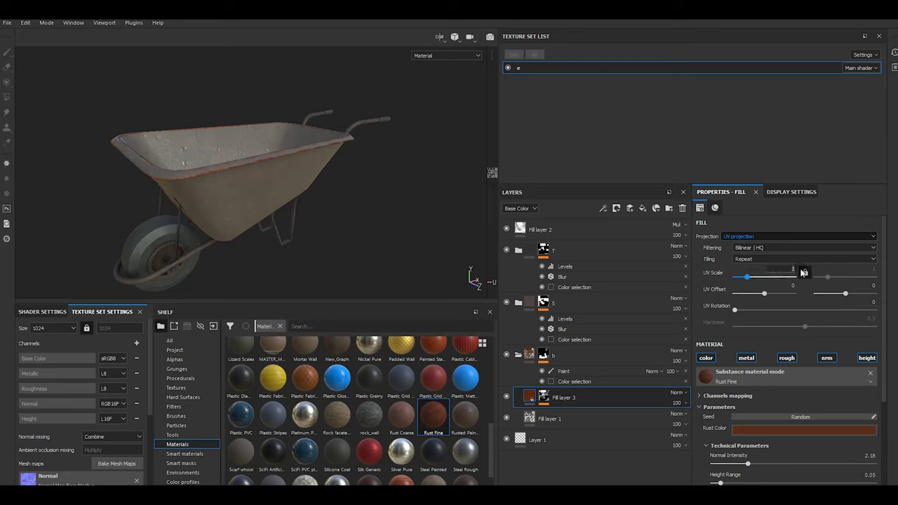
pyautogui.write('3')
pyautogui.press('Return')
# Darken the rust colour and raise the Metal Edge Wear level to 0.45.
pyautogui.click(769, 431)
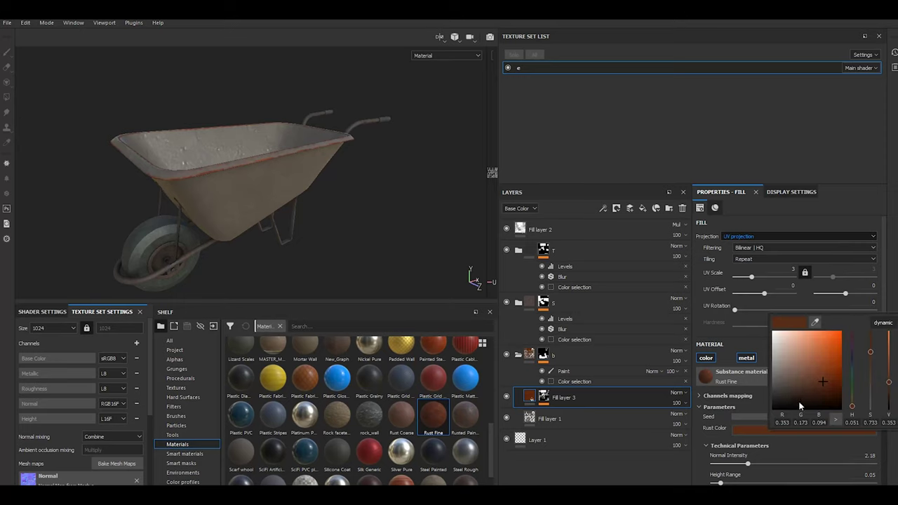
pyautogui.click(813, 391)
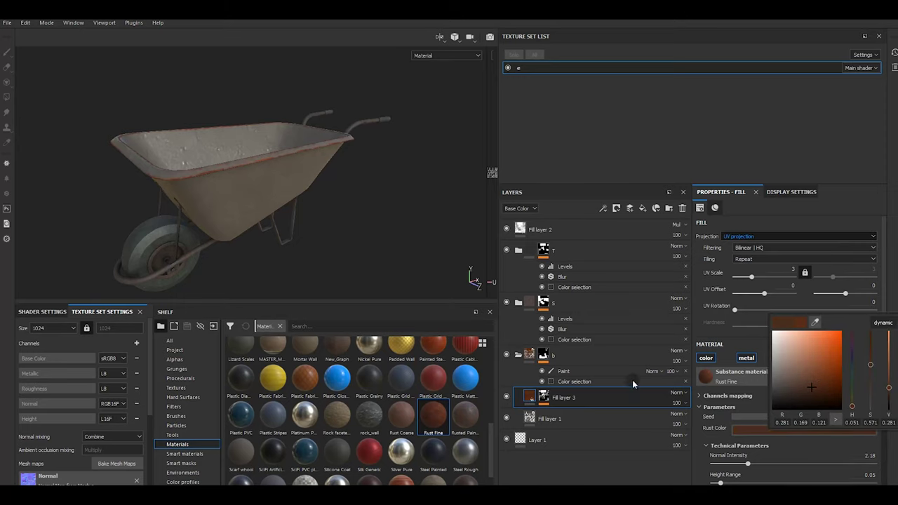
pyautogui.click(547, 401)
pyautogui.click(578, 423)
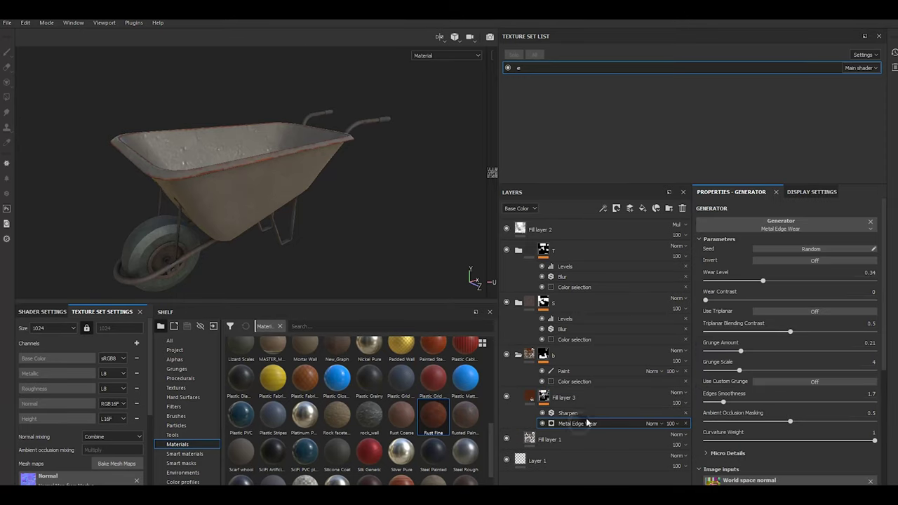
pyautogui.click(779, 282)
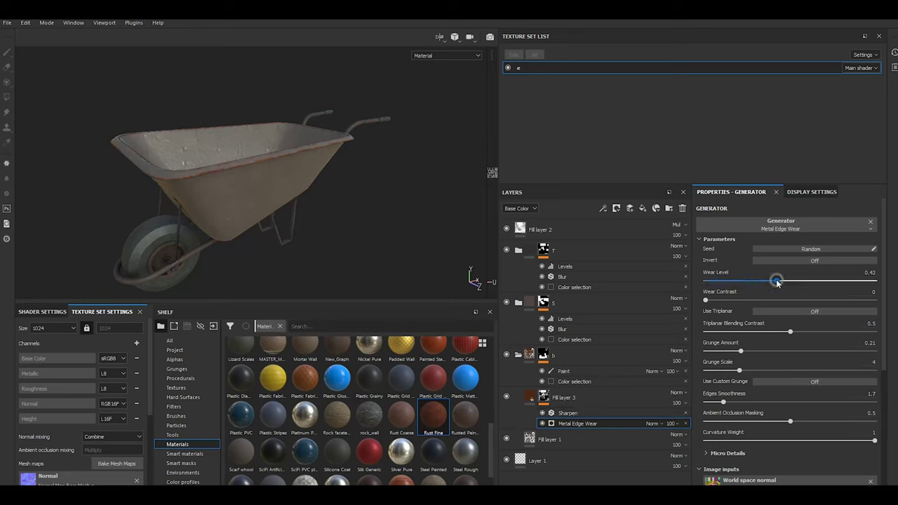
pyautogui.moveTo(794, 287); pyautogui.dragTo(813, 290)
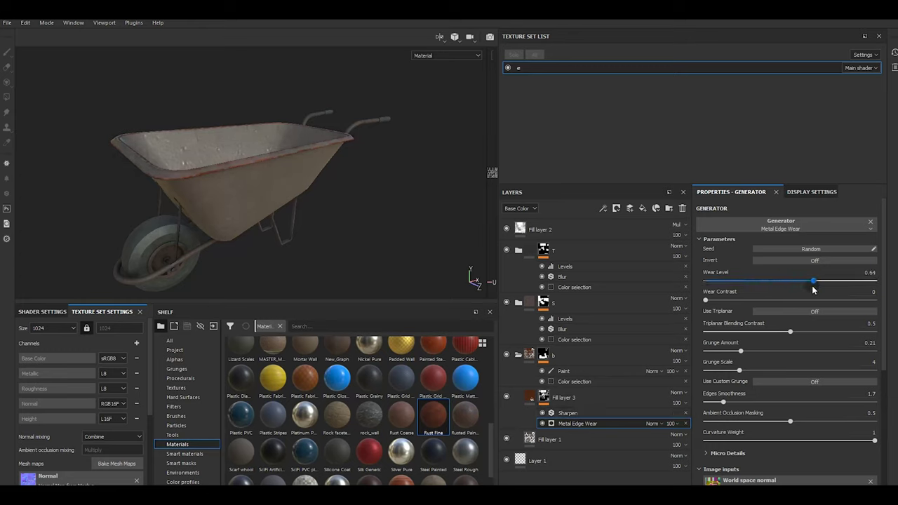
pyautogui.click(589, 393)
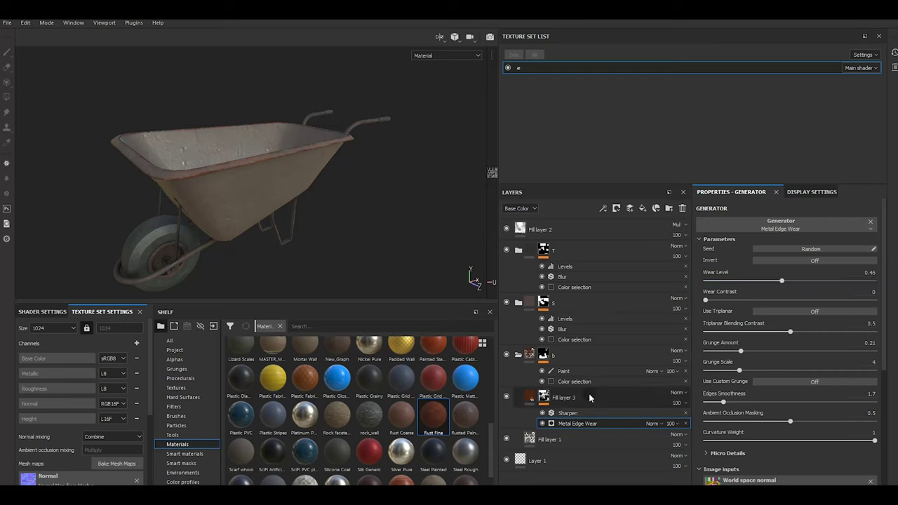
pyautogui.rightClick(589, 393)
# Duplicate Fill layer 3, clear the copy's mask and apply the Rust smart mask.
pyautogui.click(615, 240)
pyautogui.rightClick(573, 397)
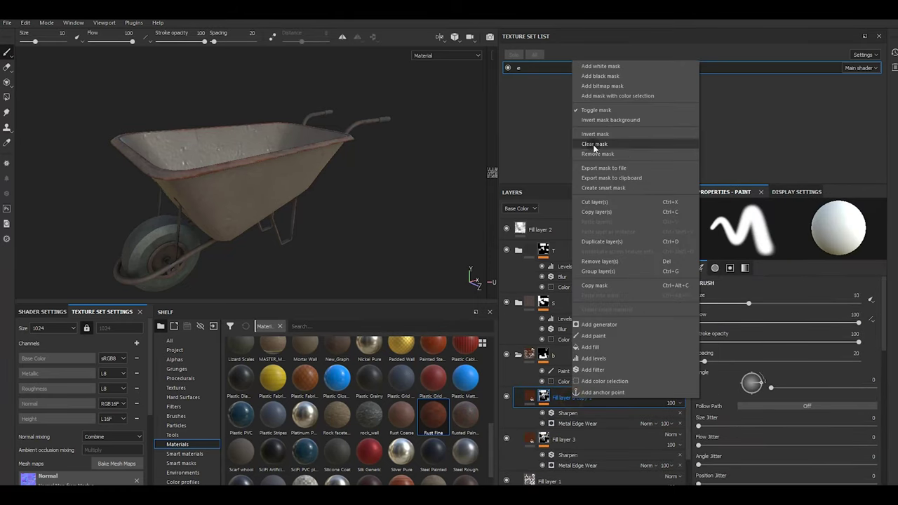
pyautogui.click(595, 144)
pyautogui.click(181, 463)
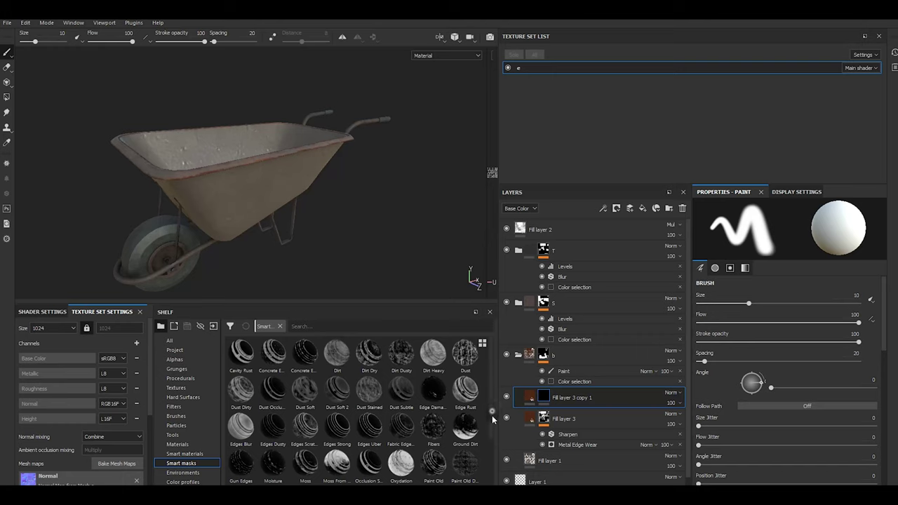
pyautogui.moveTo(491, 415); pyautogui.dragTo(492, 464)
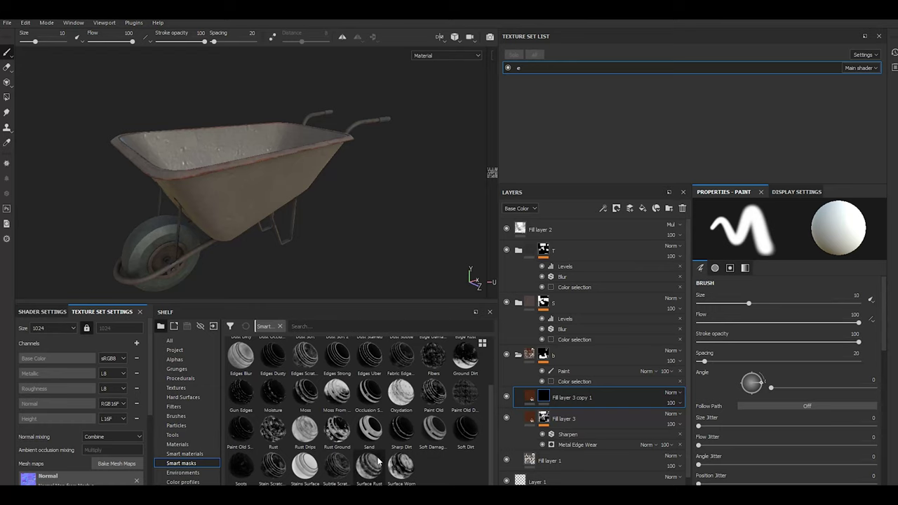
pyautogui.moveTo(273, 428); pyautogui.dragTo(643, 399)
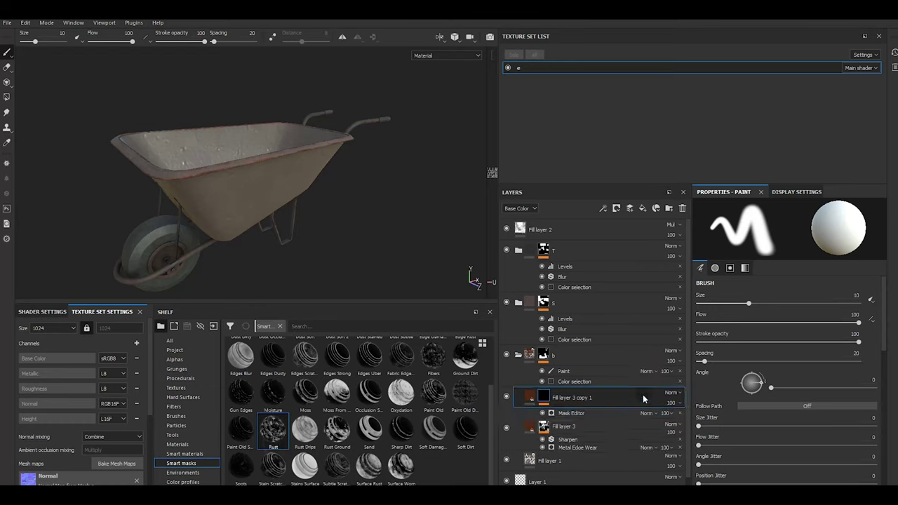
pyautogui.moveTo(209, 201)
pyautogui.keyDown('alt'); pyautogui.mouseDown()
pyautogui.moveTo(221, 184)
pyautogui.moveTo(289, 232)
pyautogui.moveTo(232, 210)
pyautogui.mouseUp(); pyautogui.keyUp('alt')
# Set the Rust mask's global balance to 0.88 and global contrast to 0.75.
pyautogui.click(570, 414)
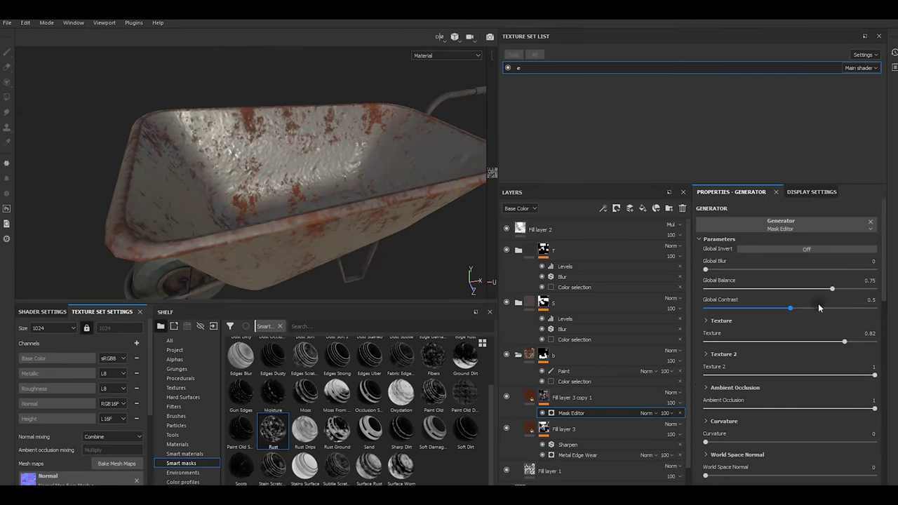
pyautogui.click(852, 290)
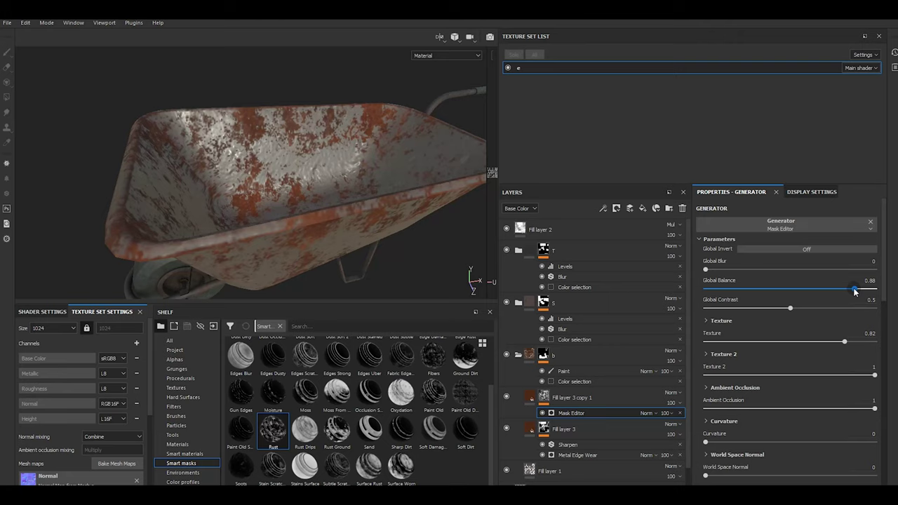
pyautogui.moveTo(730, 309); pyautogui.dragTo(723, 309)
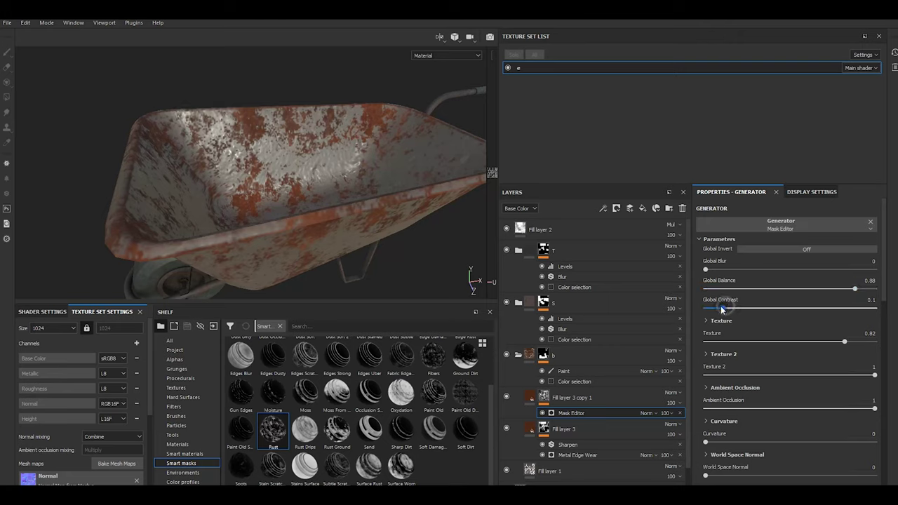
pyautogui.click(831, 314)
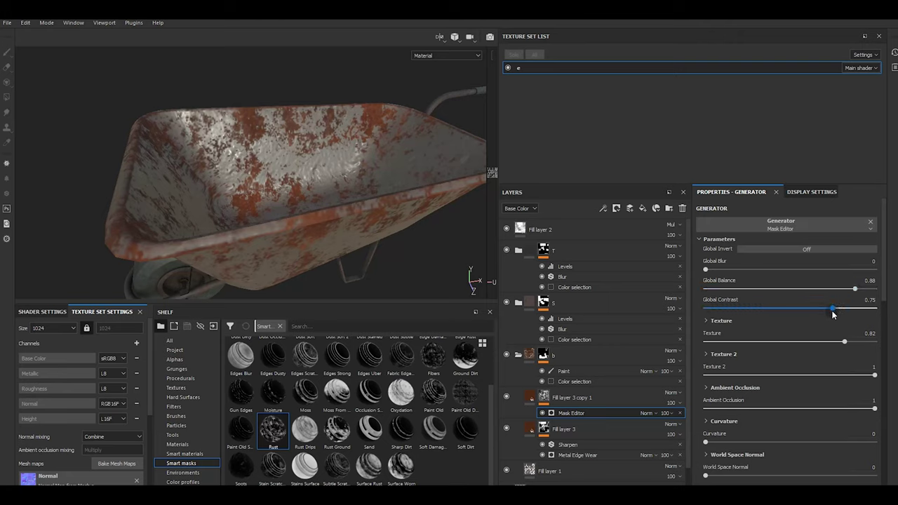
pyautogui.scroll(-2, 260, 208)
pyautogui.scroll(-2, 260, 209)
pyautogui.scroll(-1, 281, 231)
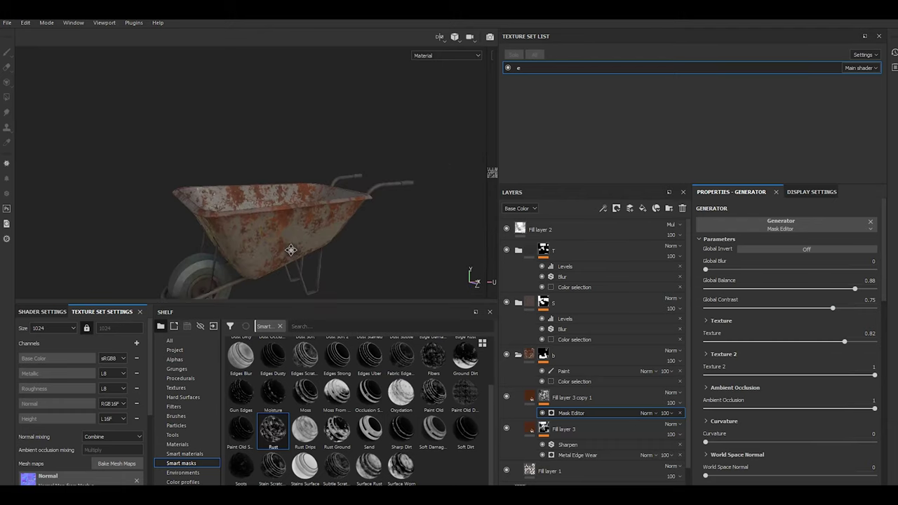
pyautogui.keyDown('alt'); pyautogui.moveTo(291, 251); pyautogui.dragTo(337, 267); pyautogui.keyUp('alt')
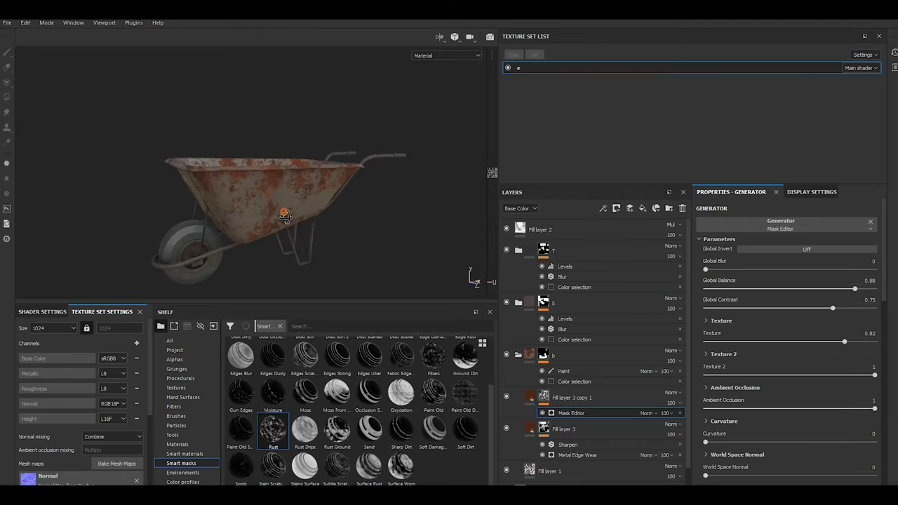
# Darken the rust colour on Fill layer 3 copy 1.
pyautogui.click(563, 404)
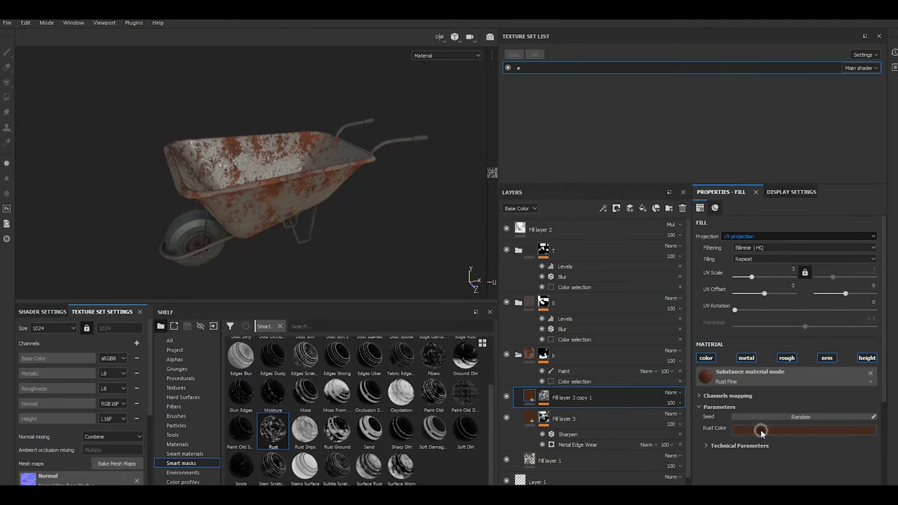
pyautogui.click(761, 430)
pyautogui.click(801, 394)
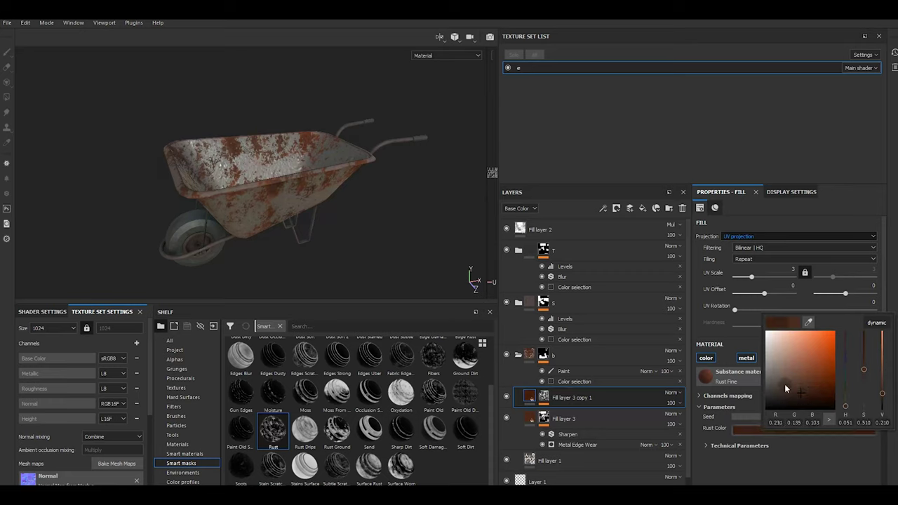
pyautogui.keyDown('alt'); pyautogui.moveTo(278, 210); pyautogui.dragTo(273, 215); pyautogui.keyUp('alt')
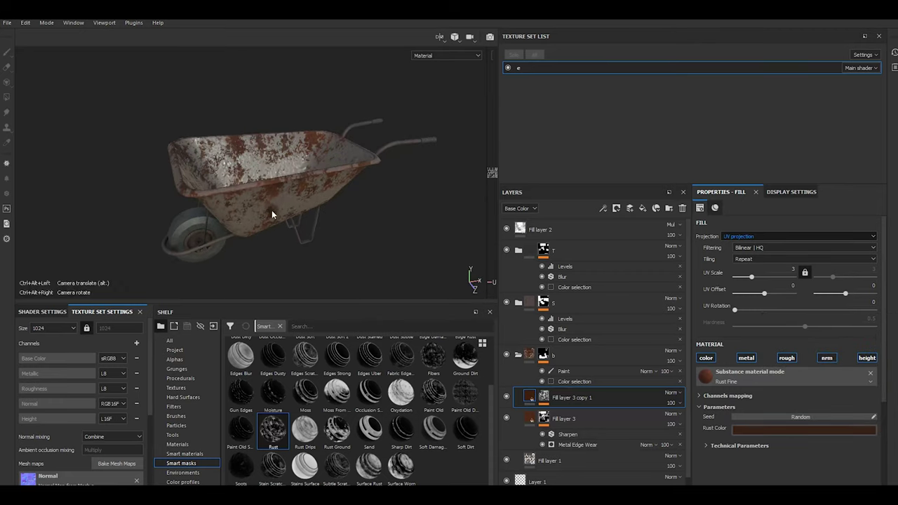
# Replace the copy's Rust mask with the Ground Dirt smart mask and adjust its global balance.
pyautogui.rightClick(603, 397)
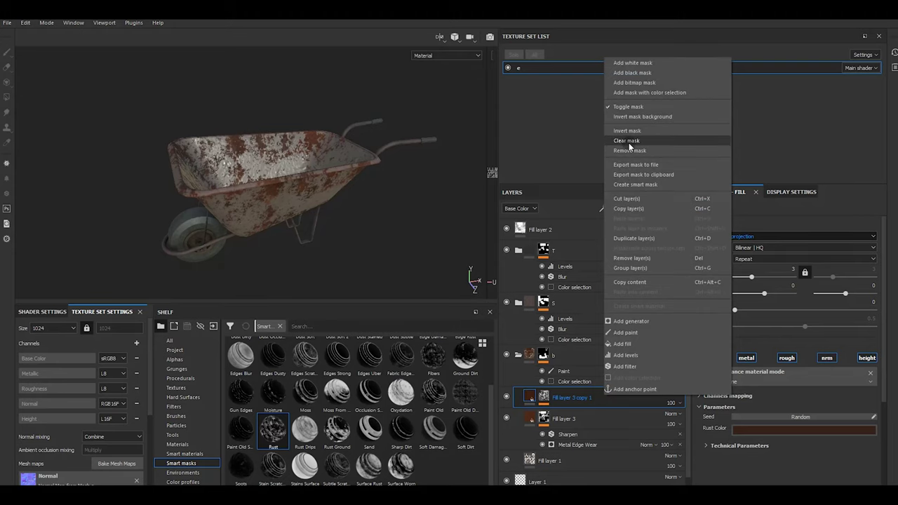
pyautogui.click(628, 142)
pyautogui.moveTo(465, 354); pyautogui.dragTo(600, 405)
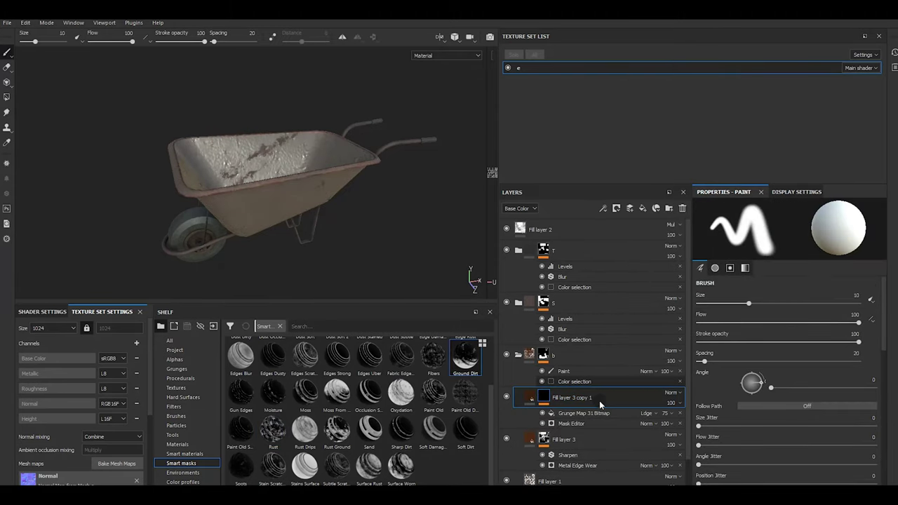
pyautogui.moveTo(260, 170)
pyautogui.keyDown('alt'); pyautogui.mouseDown()
pyautogui.moveTo(230, 106)
pyautogui.moveTo(349, 293)
pyautogui.moveTo(301, 205)
pyautogui.moveTo(262, 192)
pyautogui.moveTo(334, 254)
pyautogui.mouseUp(); pyautogui.keyUp('alt')
pyautogui.keyDown('alt'); pyautogui.moveTo(274, 160); pyautogui.dragTo(140, 237); pyautogui.keyUp('alt')
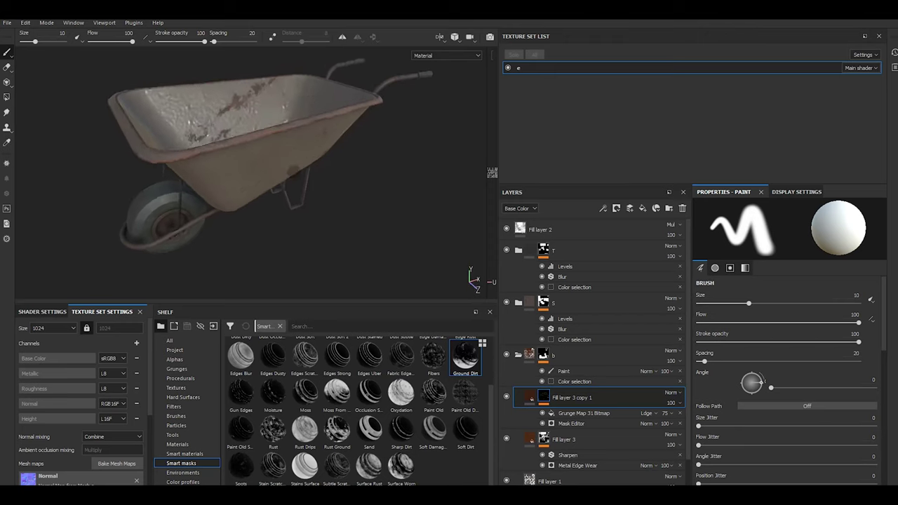
pyautogui.click(579, 425)
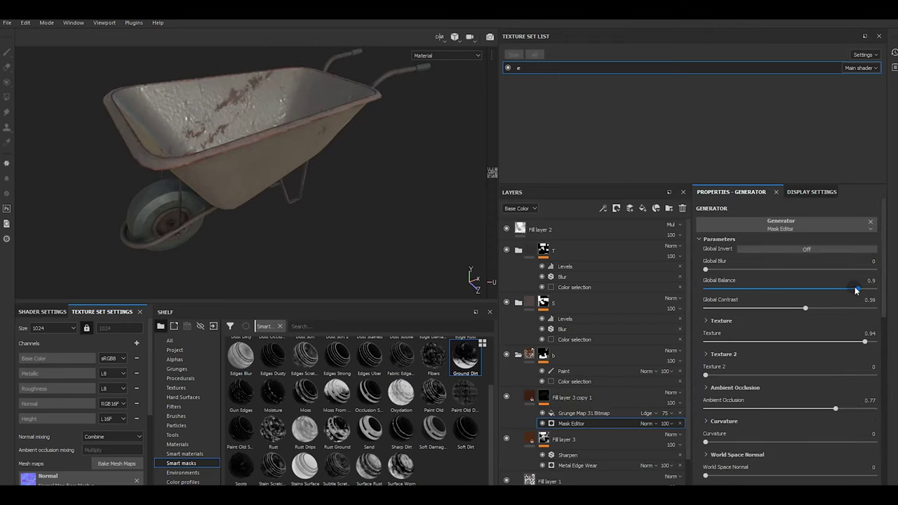
pyautogui.moveTo(784, 290)
pyautogui.mouseDown()
pyautogui.moveTo(723, 292)
pyautogui.moveTo(853, 287)
pyautogui.mouseUp()
pyautogui.keyDown('alt'); pyautogui.moveTo(147, 156); pyautogui.dragTo(238, 184); pyautogui.keyUp('alt')
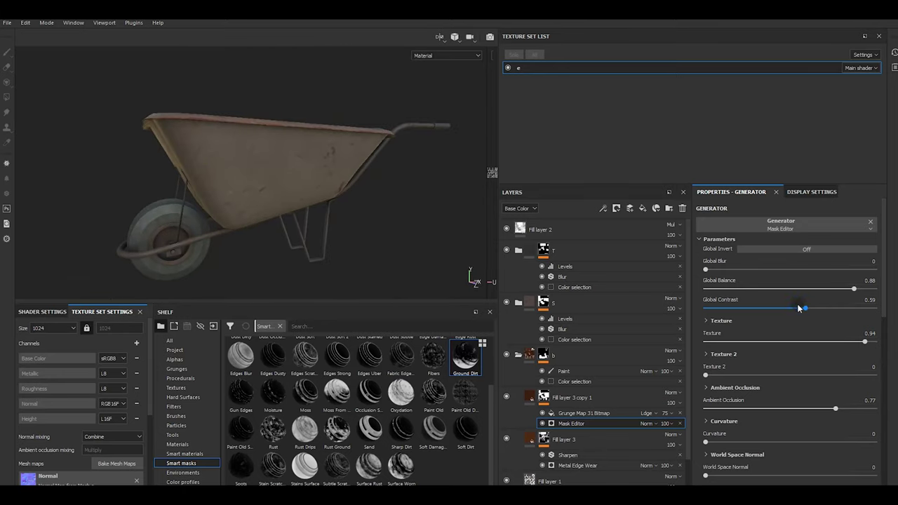
# Swap Fill layer 3 copy 1's Ground Dirt mask for the Surface Rust smart mask.
pyautogui.rightClick(597, 397)
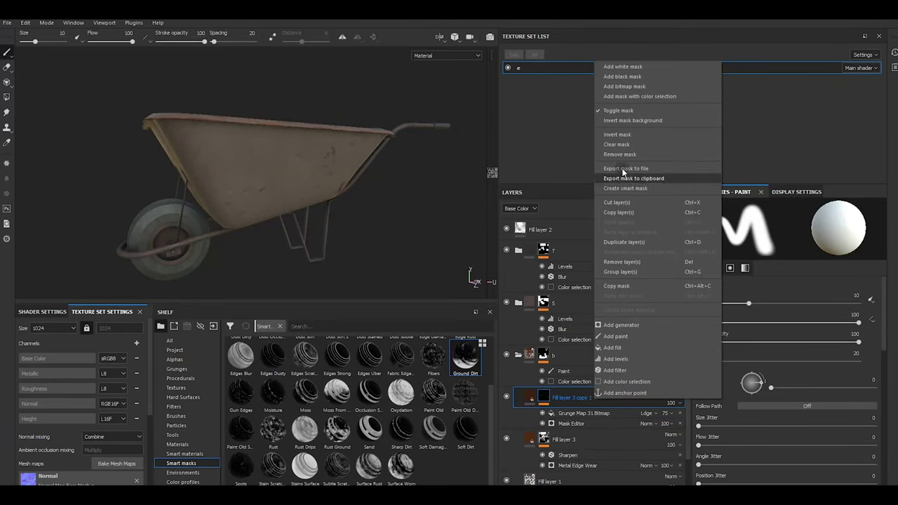
pyautogui.click(619, 144)
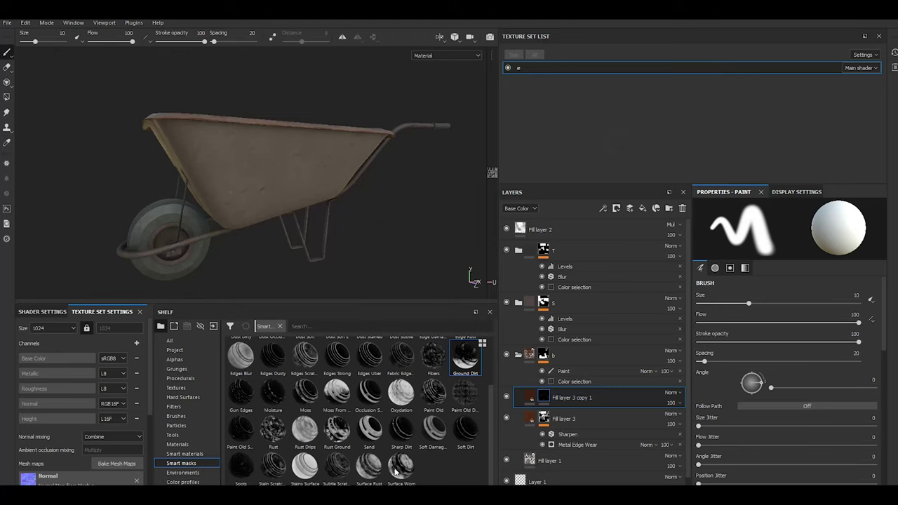
pyautogui.moveTo(375, 468); pyautogui.dragTo(585, 402)
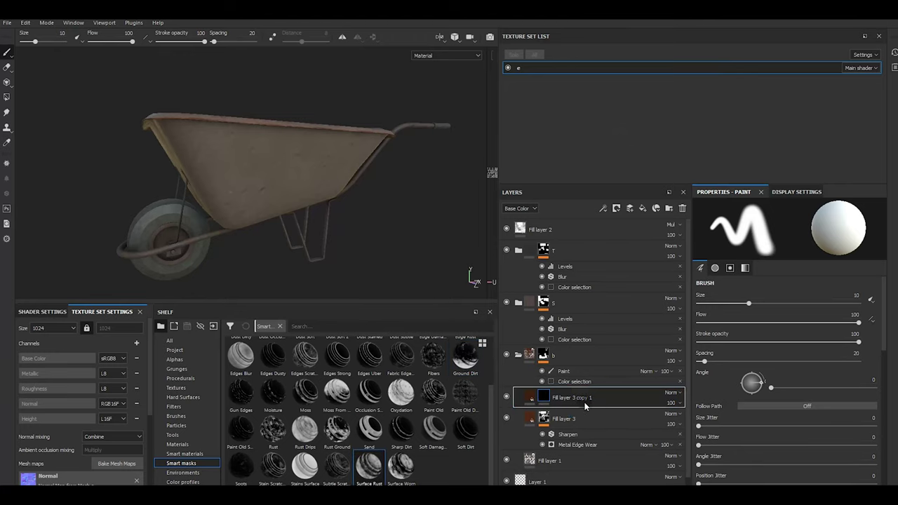
pyautogui.scroll(3, 211, 113)
pyautogui.moveTo(235, 84)
pyautogui.keyDown('alt'); pyautogui.mouseDown()
pyautogui.moveTo(305, 177)
pyautogui.moveTo(195, 161)
pyautogui.mouseUp(); pyautogui.keyUp('alt')
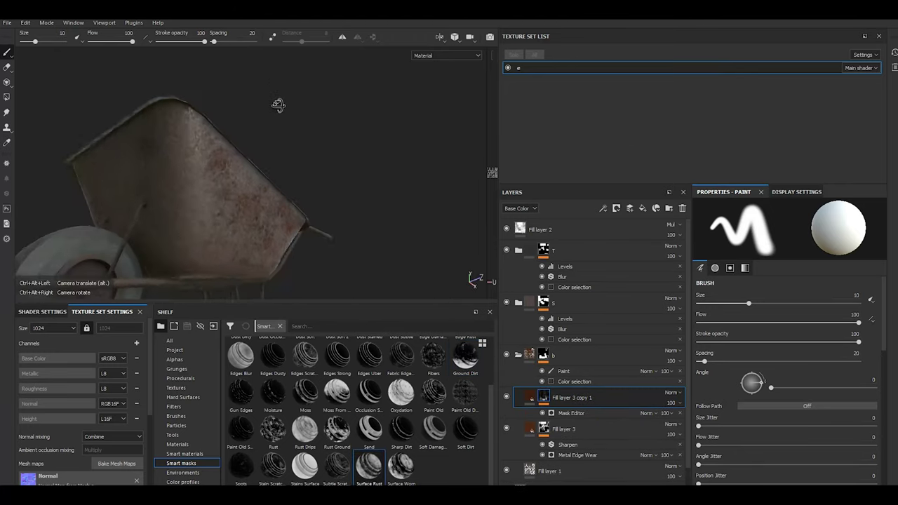
pyautogui.scroll(-3, 304, 177)
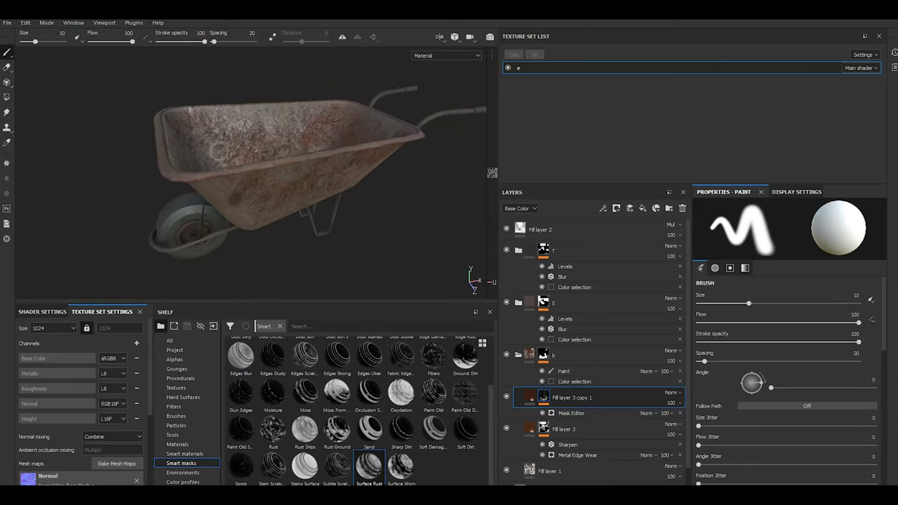
pyautogui.scroll(5, 259, 233)
pyautogui.keyDown('alt'); pyautogui.moveTo(259, 234); pyautogui.dragTo(177, 201); pyautogui.keyUp('alt')
pyautogui.scroll(-3, 187, 170)
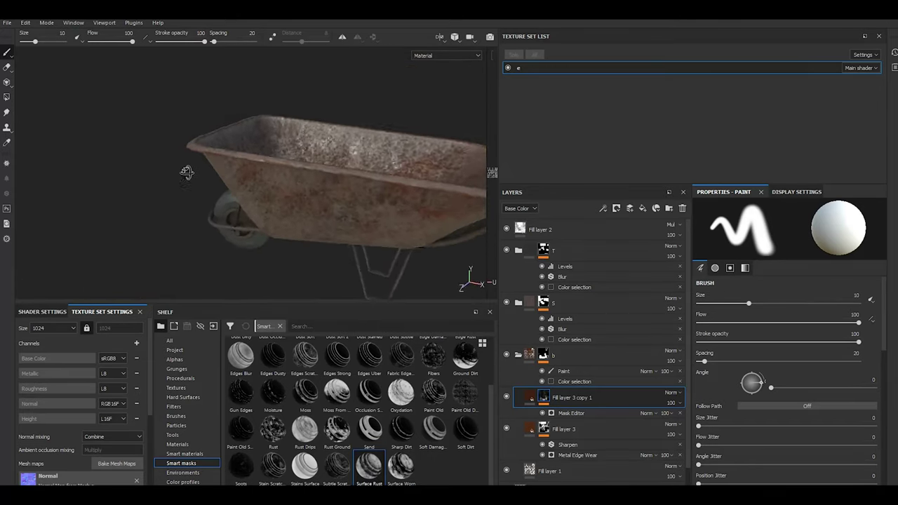
pyautogui.moveTo(300, 236)
pyautogui.keyDown('alt'); pyautogui.mouseDown()
pyautogui.moveTo(292, 237)
pyautogui.moveTo(304, 212)
pyautogui.mouseUp(); pyautogui.keyUp('alt')
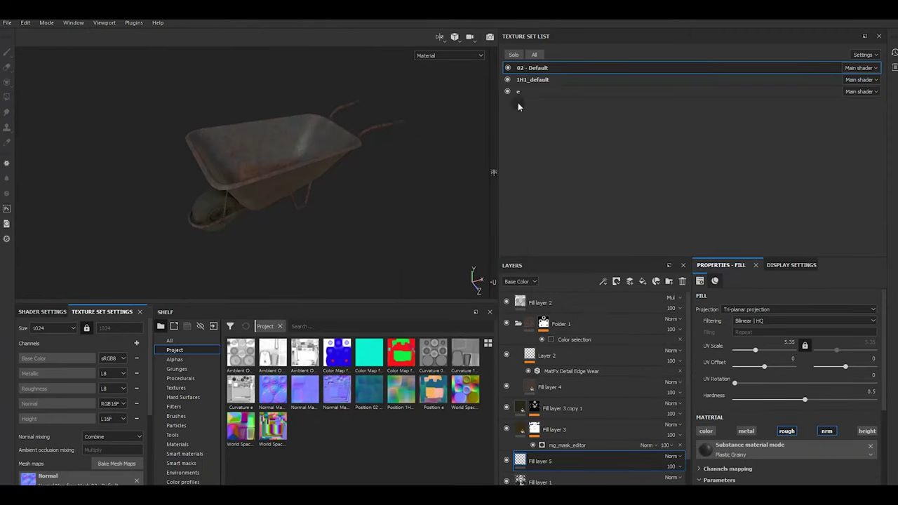
# Solo the wheel, tub (1H1_default) and frame (e) texture sets in turn, then show all.
pyautogui.click(514, 55)
pyautogui.moveTo(174, 210)
pyautogui.keyDown('alt'); pyautogui.mouseDown()
pyautogui.moveTo(191, 216)
pyautogui.moveTo(266, 177)
pyautogui.moveTo(357, 178)
pyautogui.mouseUp(); pyautogui.keyUp('alt')
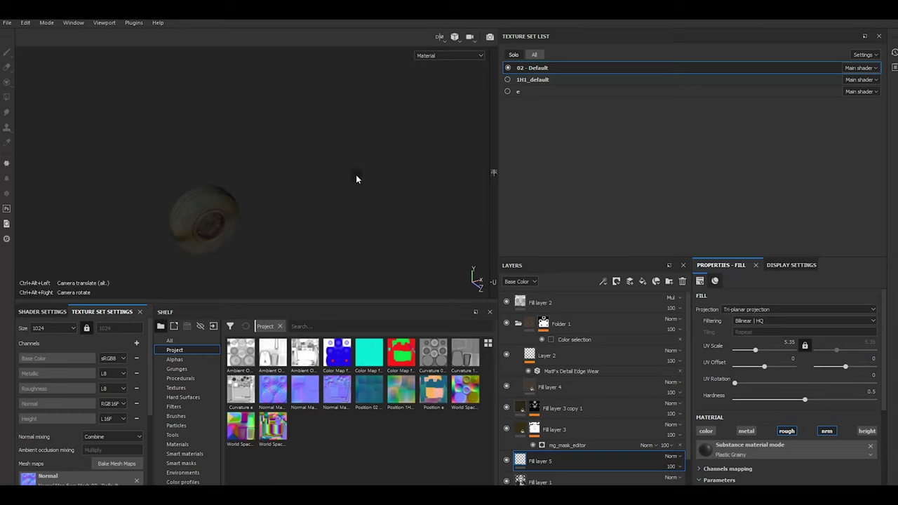
pyautogui.click(537, 83)
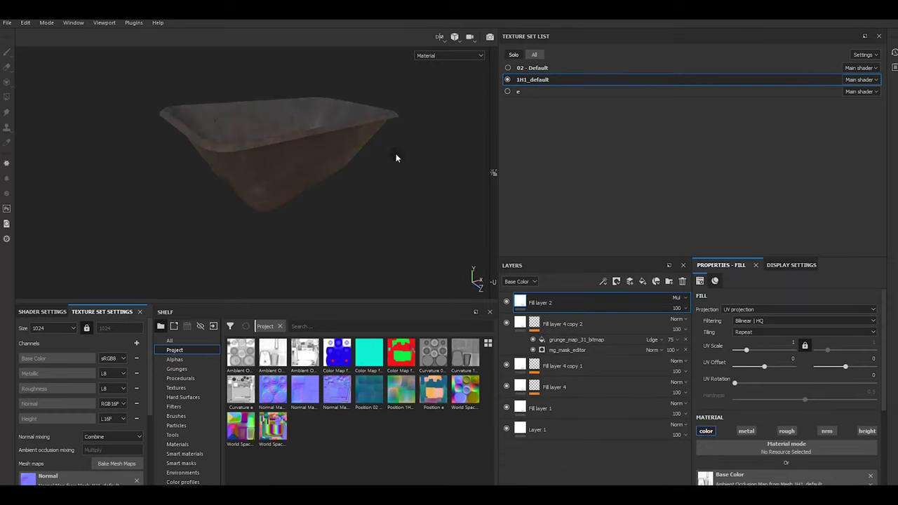
pyautogui.click(515, 93)
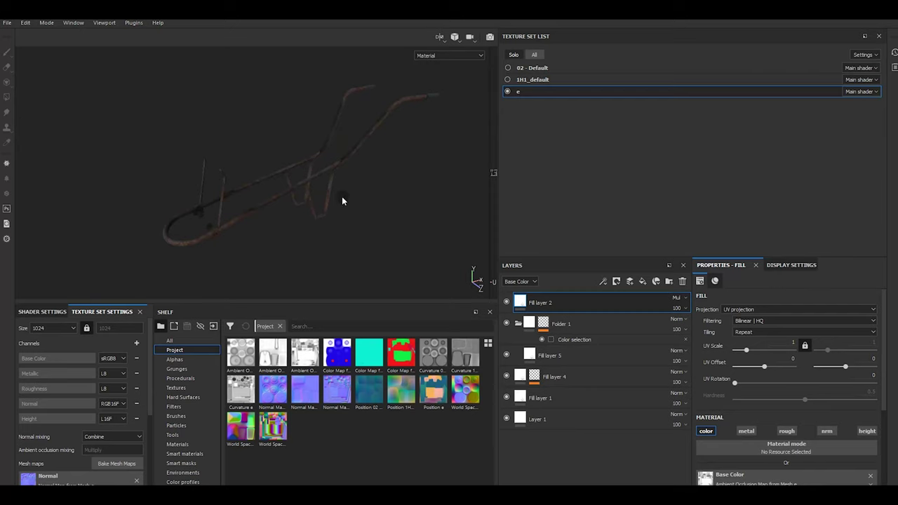
pyautogui.click(534, 55)
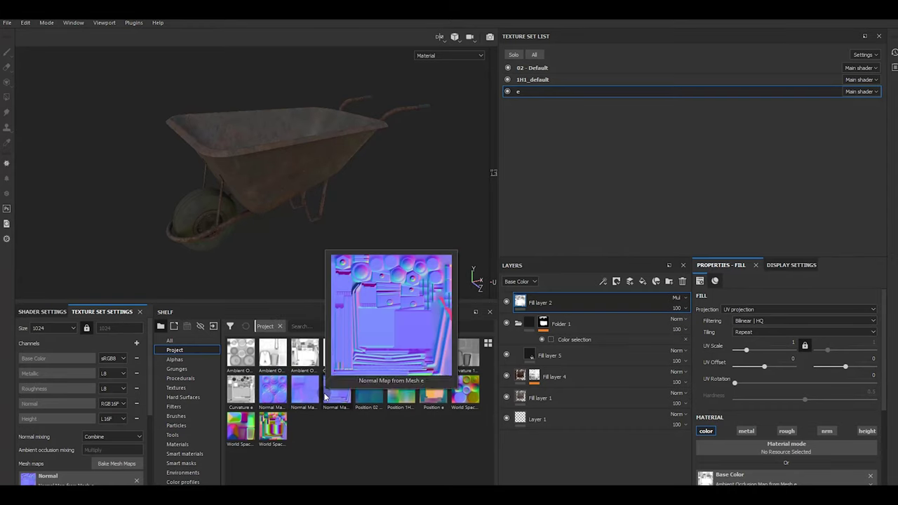
# Switch the viewport to the Iray render preview and raise Min Samples to 47.
pyautogui.click(490, 37)
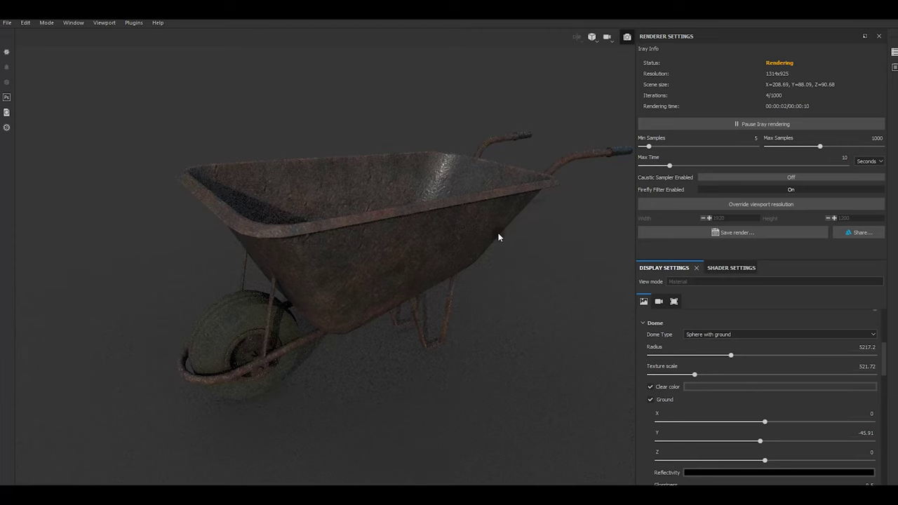
pyautogui.keyDown('alt'); pyautogui.moveTo(482, 233); pyautogui.dragTo(479, 233); pyautogui.keyUp('alt')
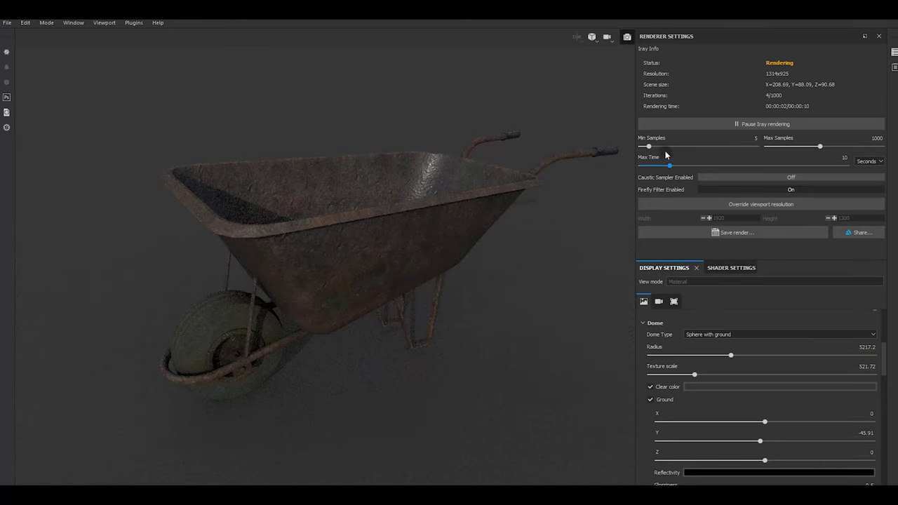
pyautogui.moveTo(651, 145); pyautogui.dragTo(661, 147)
pyautogui.moveTo(661, 144); pyautogui.dragTo(659, 144)
pyautogui.scroll(-1, 773, 410)
pyautogui.scroll(-2, 771, 408)
pyautogui.scroll(1, 772, 407)
pyautogui.scroll(2, 772, 411)
pyautogui.scroll(2, 773, 400)
# Light the scene with the bonifacio_aragon_stairs HDRI and set Environment Rotation to 297.
pyautogui.click(767, 340)
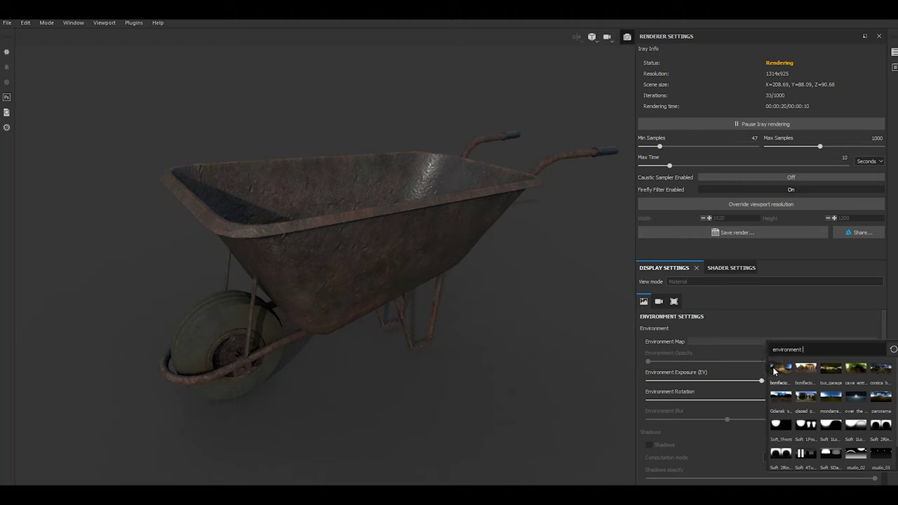
pyautogui.click(775, 372)
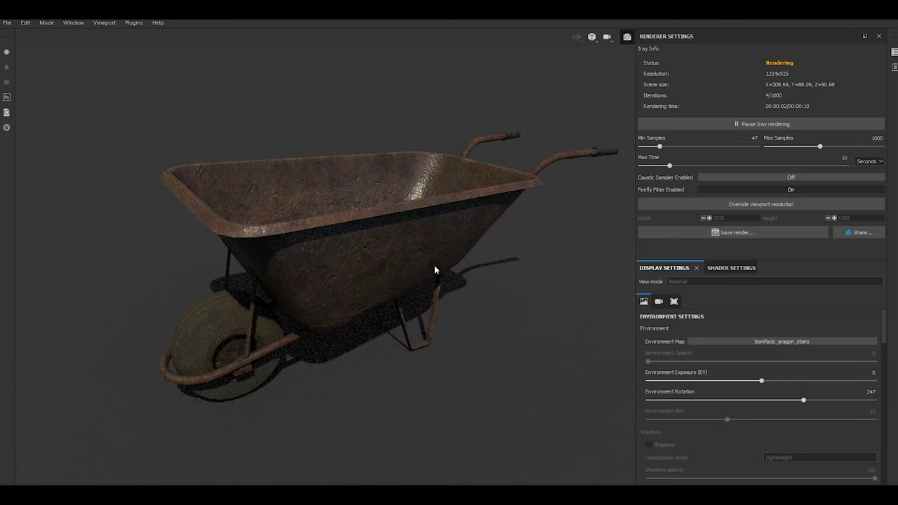
pyautogui.scroll(-3, 434, 270)
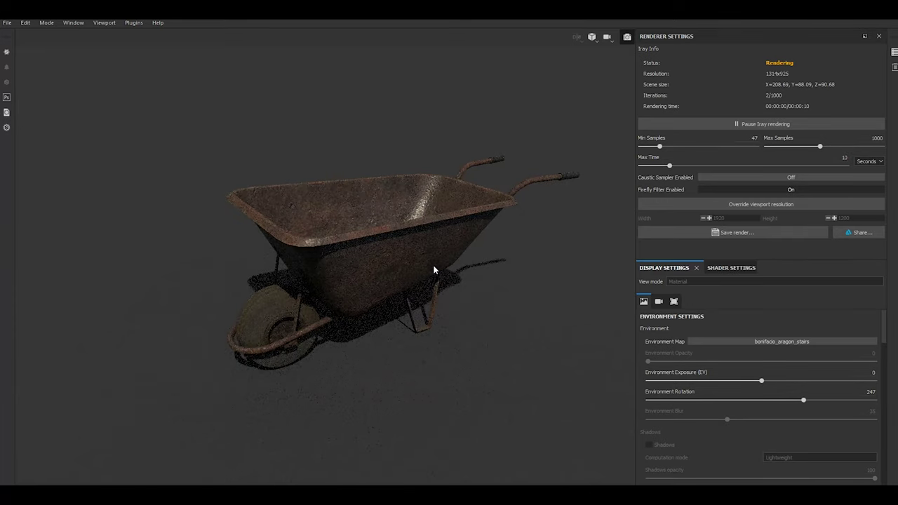
pyautogui.click(730, 400)
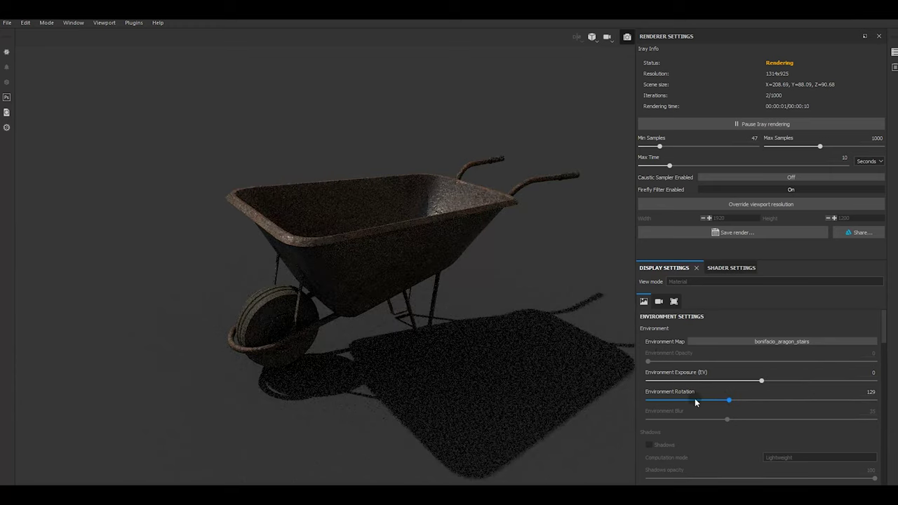
pyautogui.click(684, 400)
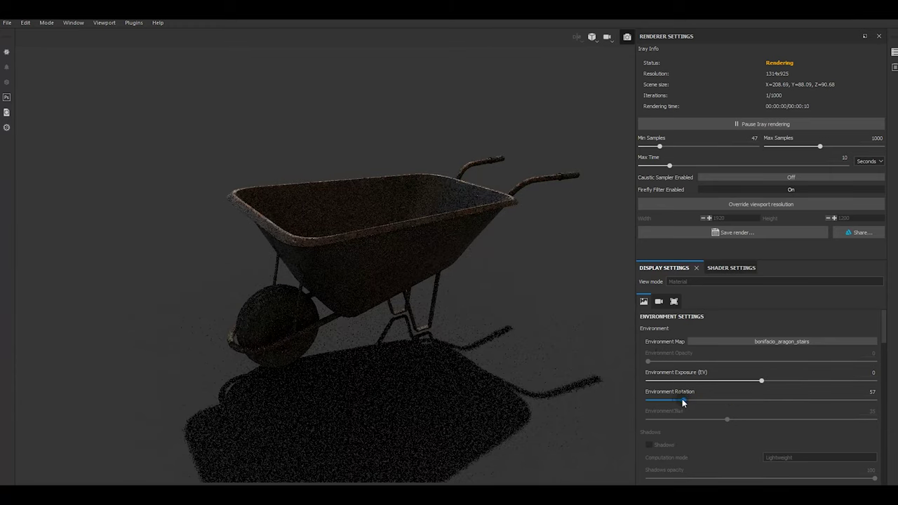
pyautogui.click(657, 401)
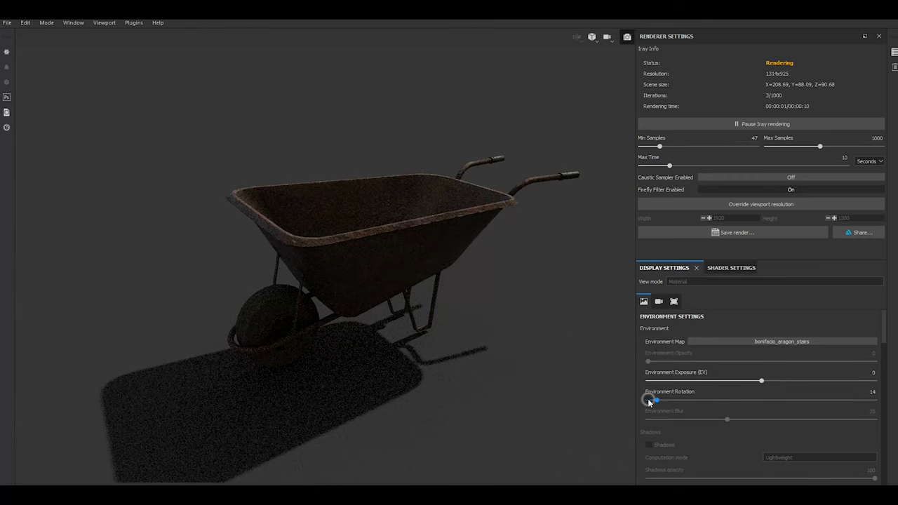
pyautogui.click(810, 400)
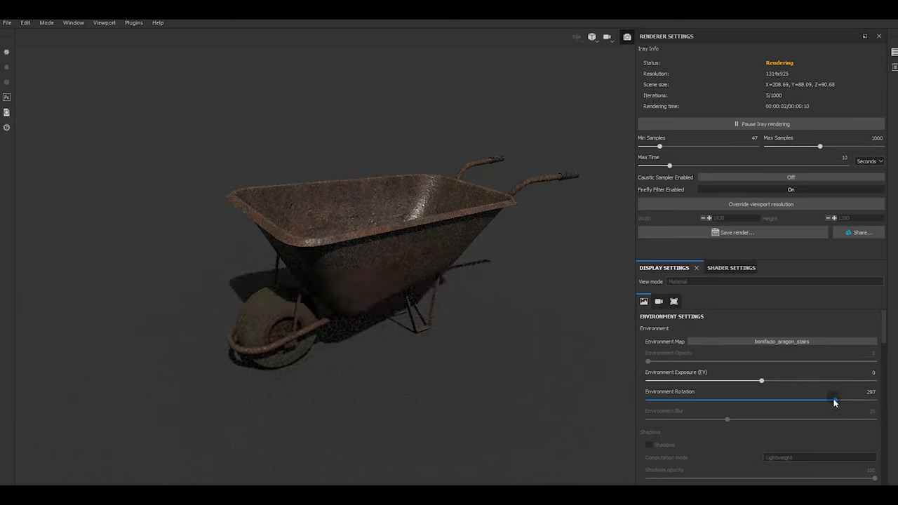
# Try the bonifacio_street and Gdansk_shipyard_buildings HDRIs, then settle on mondarrain_3.
pyautogui.click(774, 344)
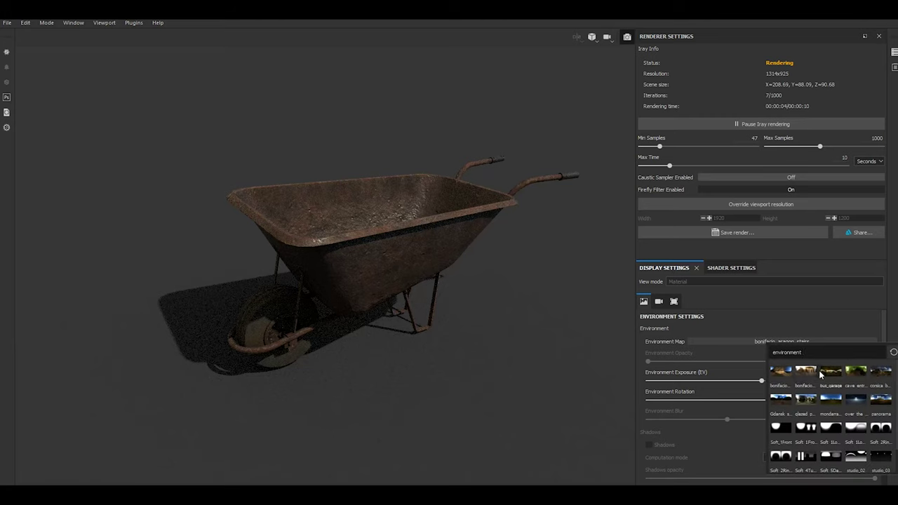
pyautogui.click(800, 368)
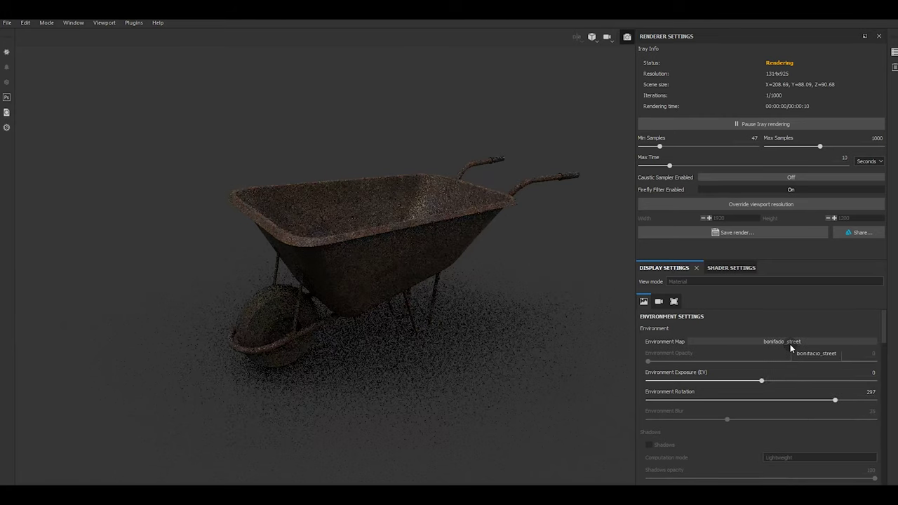
pyautogui.click(789, 344)
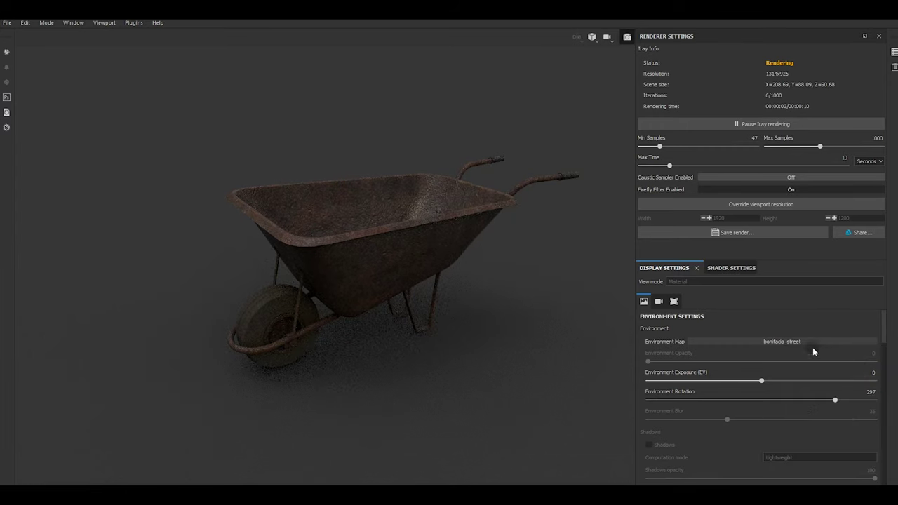
pyautogui.click(799, 342)
pyautogui.click(782, 398)
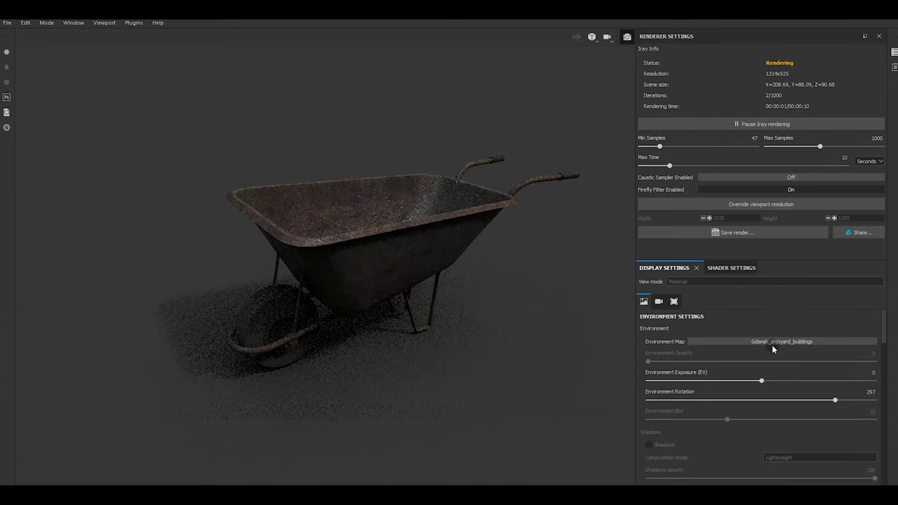
pyautogui.click(785, 344)
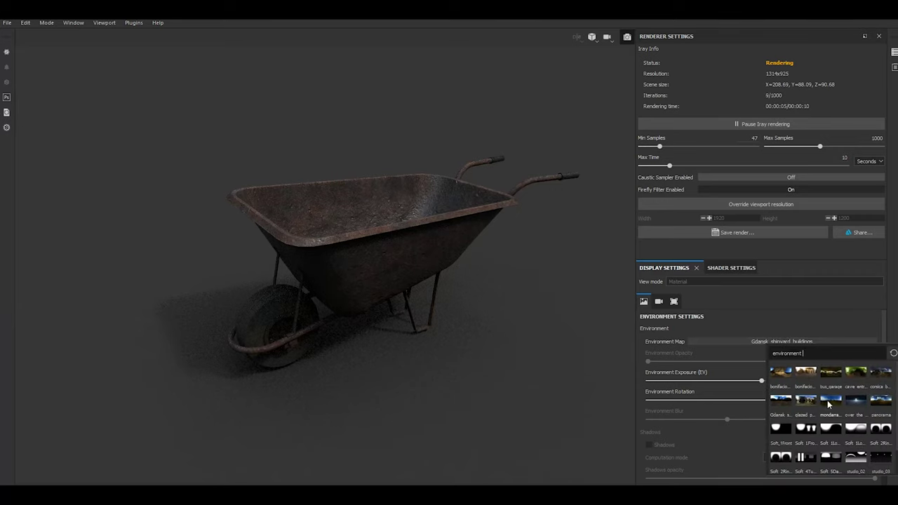
pyautogui.click(829, 401)
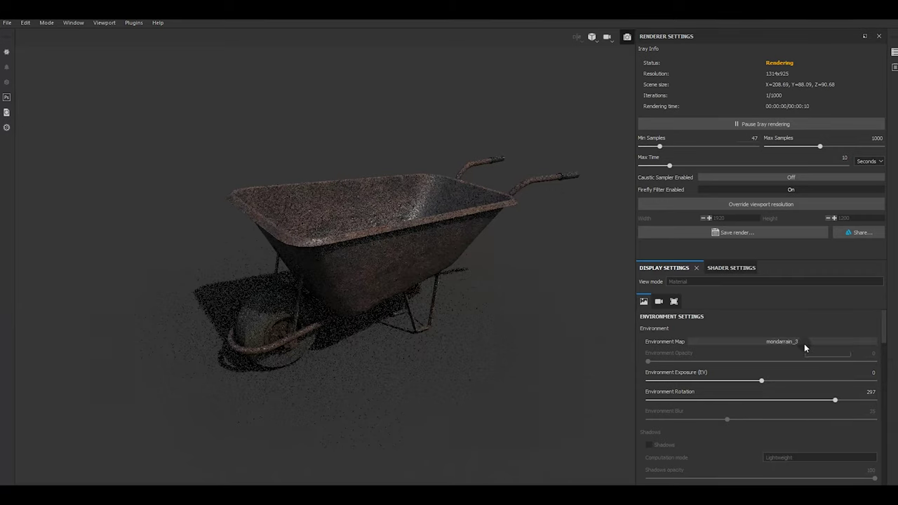